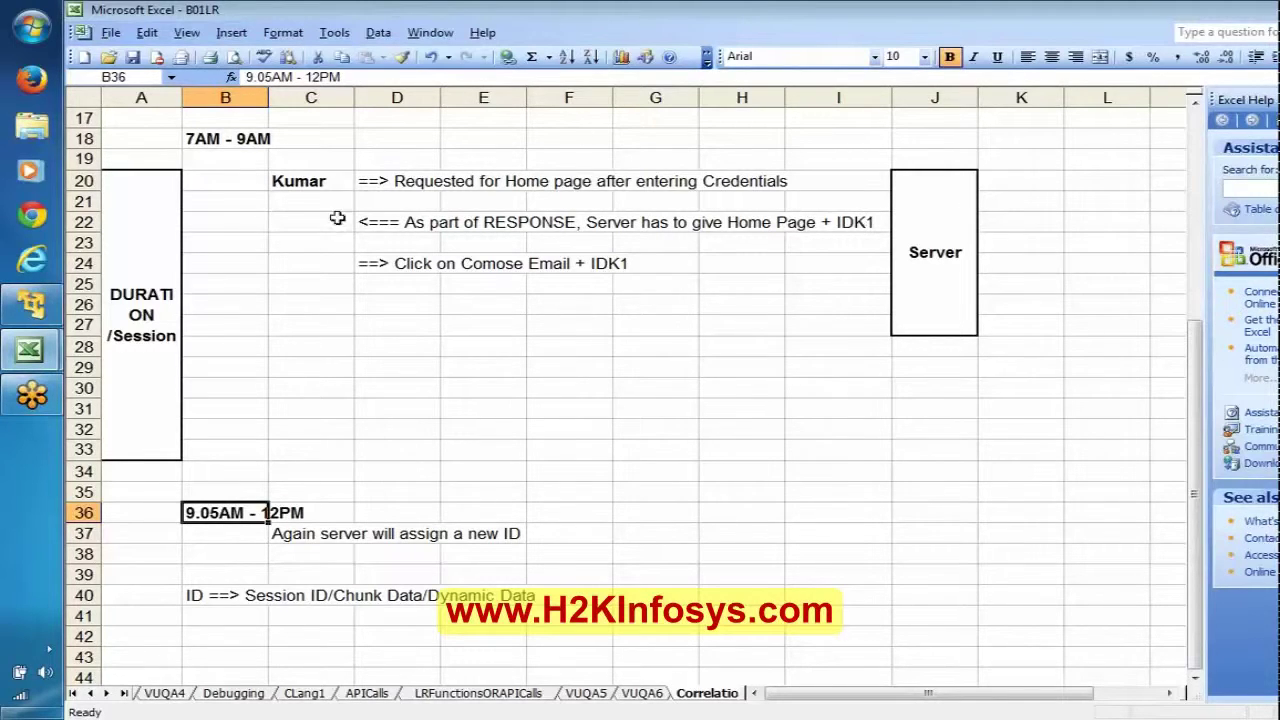
Step: Review the server response and duration-per-session notes, then move to the blank rows below row 40
{"action": "left_click", "coordinate": [401, 227]}
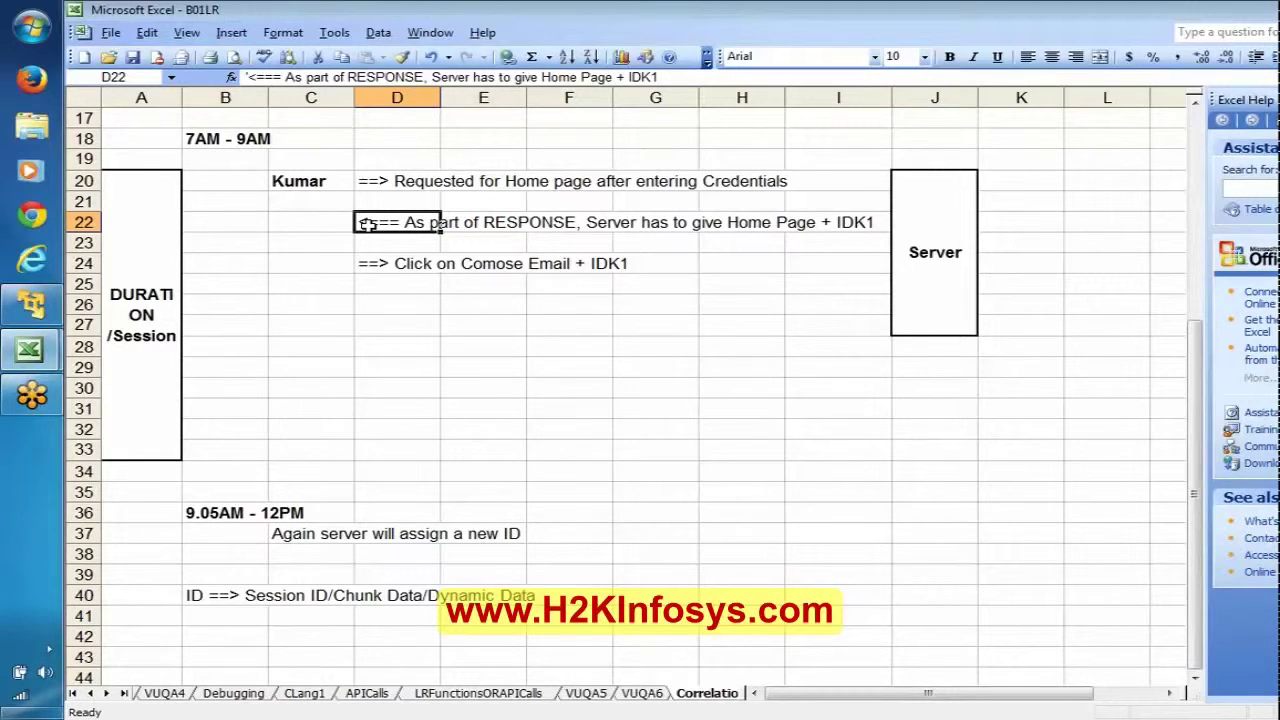
{"action": "left_click", "coordinate": [147, 264]}
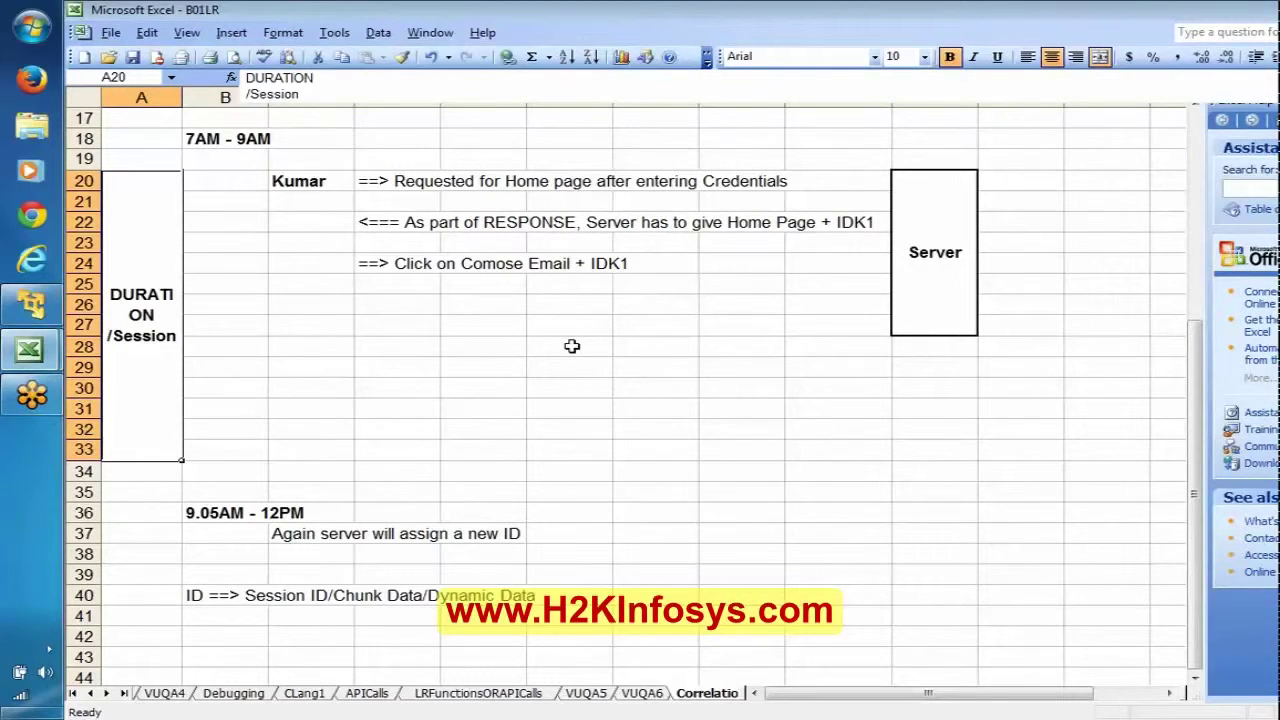
{"action": "left_click", "coordinate": [190, 515]}
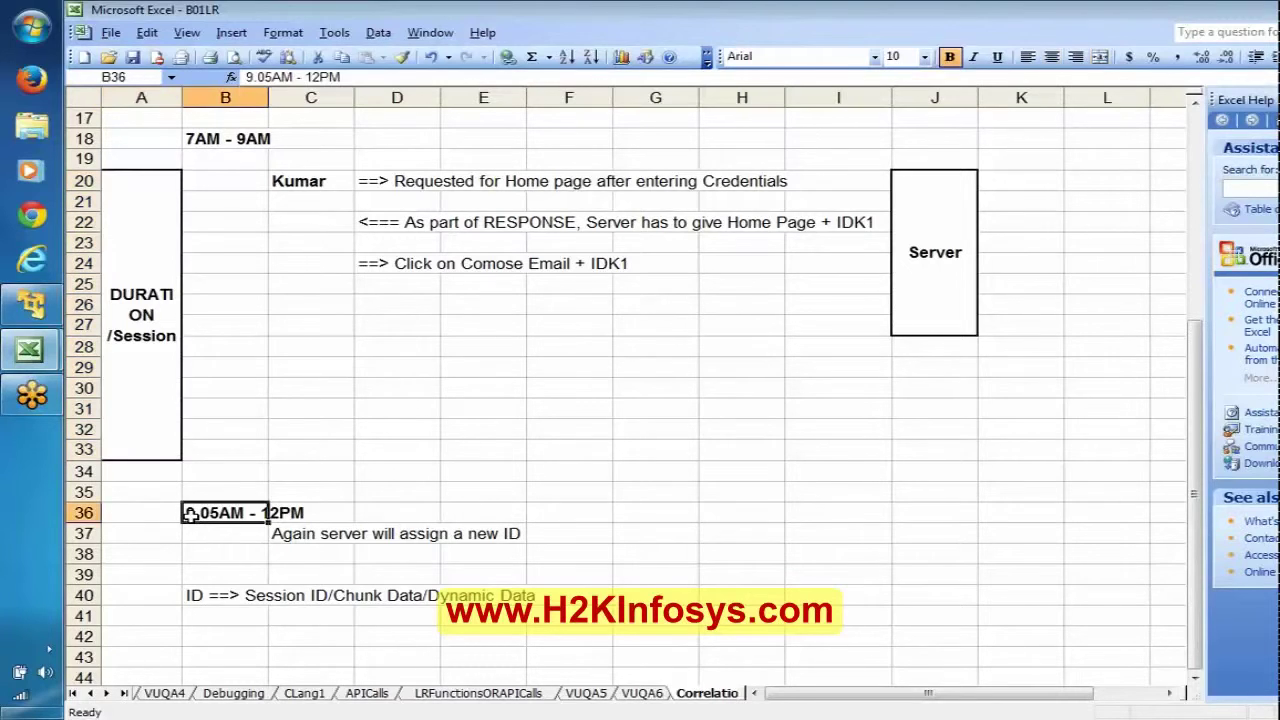
{"action": "key", "text": "Return"}
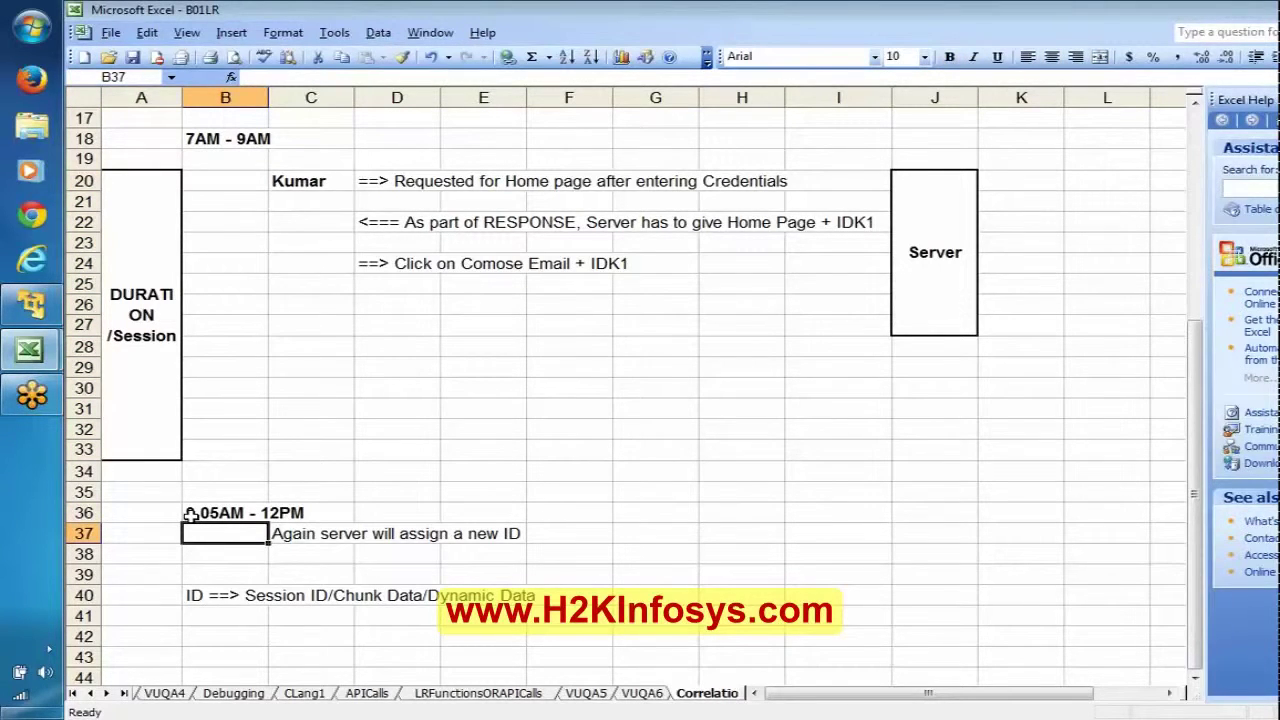
{"action": "key", "text": "Down"}
{"action": "key", "text": "Down"}
{"action": "key", "text": "Down"}
{"action": "key", "text": "Down"}
{"action": "key", "text": "Down"}
{"action": "key", "text": "Down"}
{"action": "key", "text": "Down"}
{"action": "key", "text": "Down"}
{"action": "key", "text": "Down"}
{"action": "key", "text": "Down"}
{"action": "key", "text": "Down"}
{"action": "key", "text": "Down"}
{"action": "key", "text": "Down"}
{"action": "key", "text": "Down"}
{"action": "key", "text": "Down"}
{"action": "key", "text": "Down"}
{"action": "key", "text": "Down"}
{"action": "key", "text": "Down"}
{"action": "key", "text": "Down"}
{"action": "key", "text": "Down"}
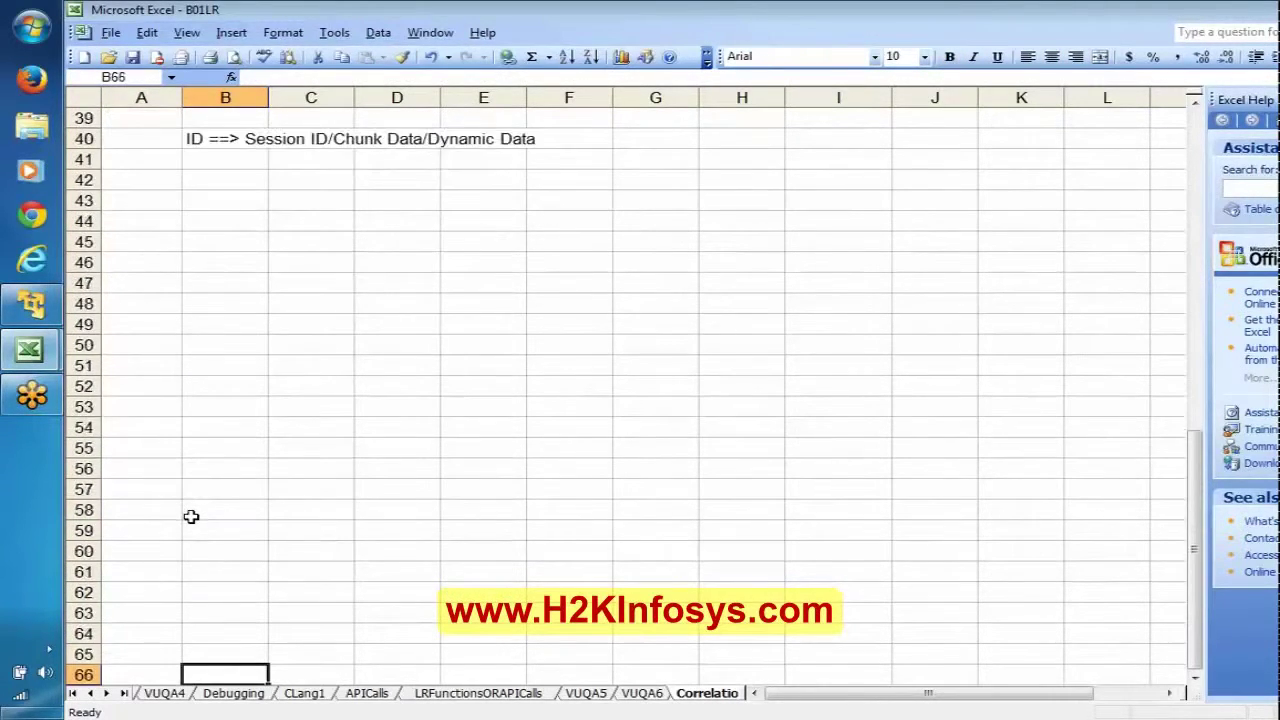
Step: Add the bold heading 'VU Script' in cell B43
{"action": "key", "text": "Down"}
{"action": "key", "text": "Down"}
{"action": "key", "text": "Down"}
{"action": "left_click", "coordinate": [232, 135]}
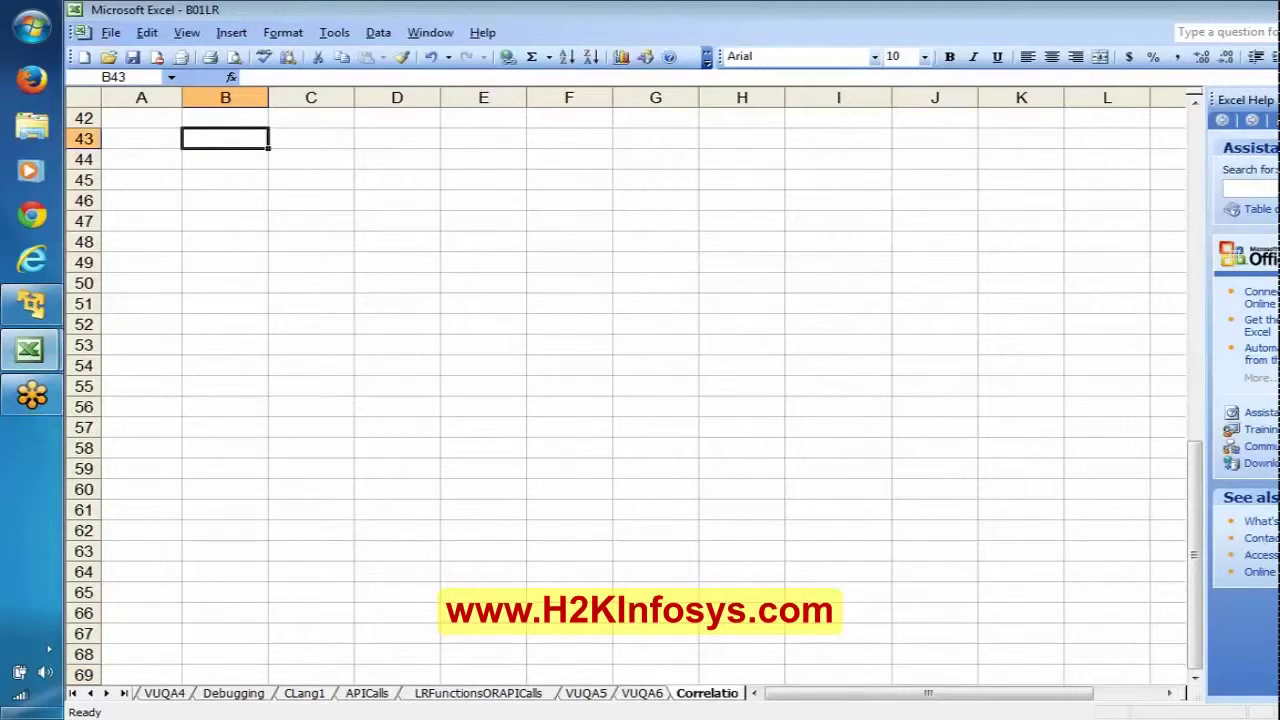
{"action": "type", "text": "VU Sc"}
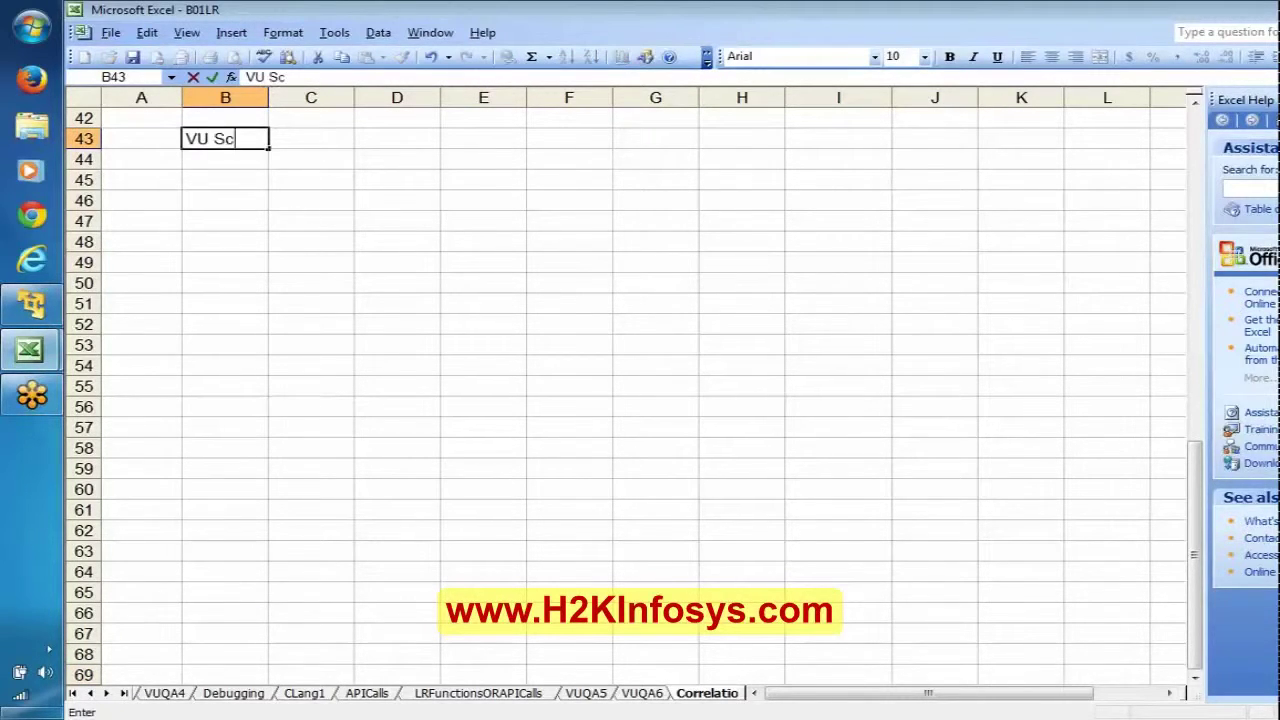
{"action": "type", "text": "ript"}
{"action": "key", "text": "ctrl+Return"}
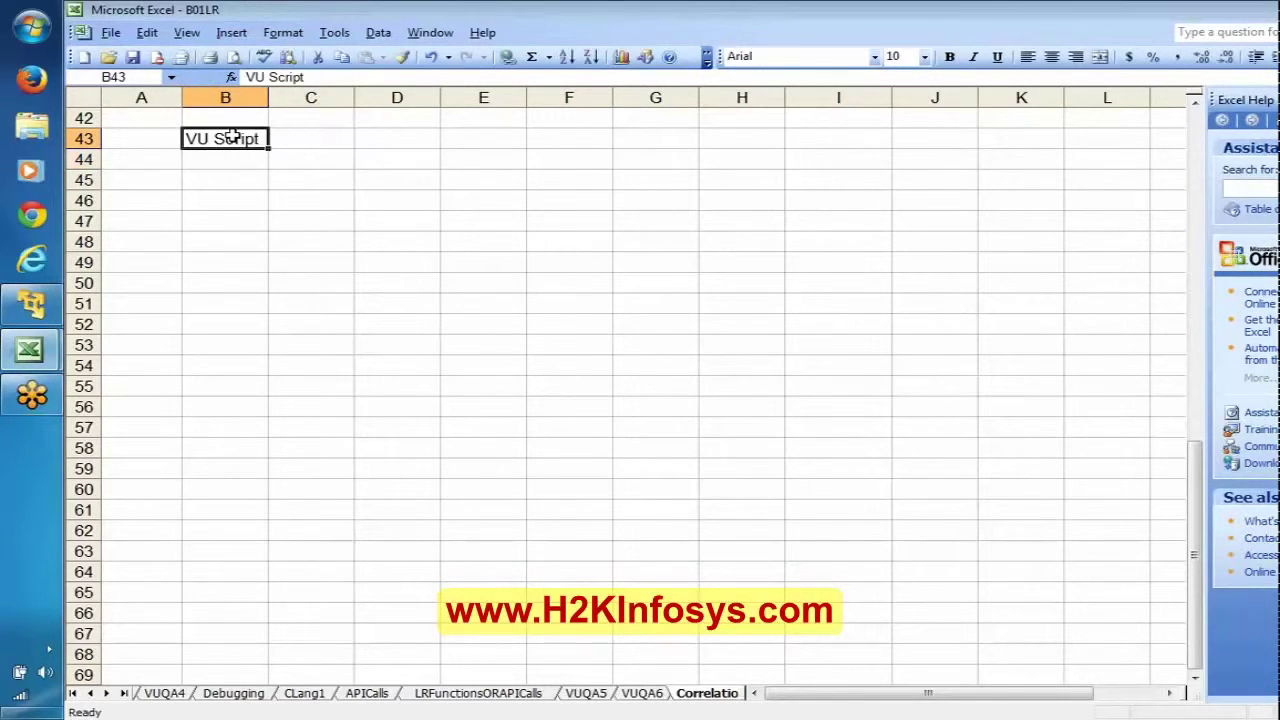
{"action": "key", "text": "ctrl+b"}
Step: Add bold labels 'Record' in C44 and 'Replay' in C46
{"action": "key", "text": "Down"}
{"action": "key", "text": "Right"}
{"action": "type", "text": "R"}
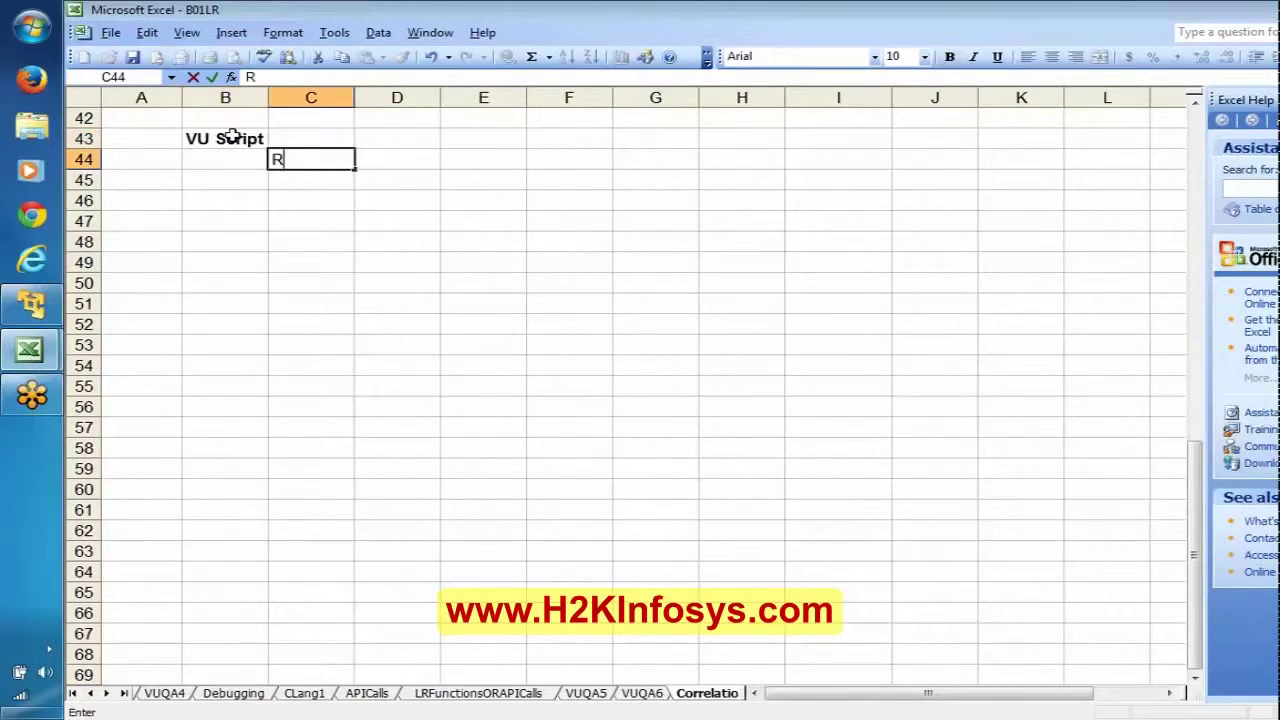
{"action": "type", "text": "ecord"}
{"action": "key", "text": "Return"}
{"action": "key", "text": "Up"}
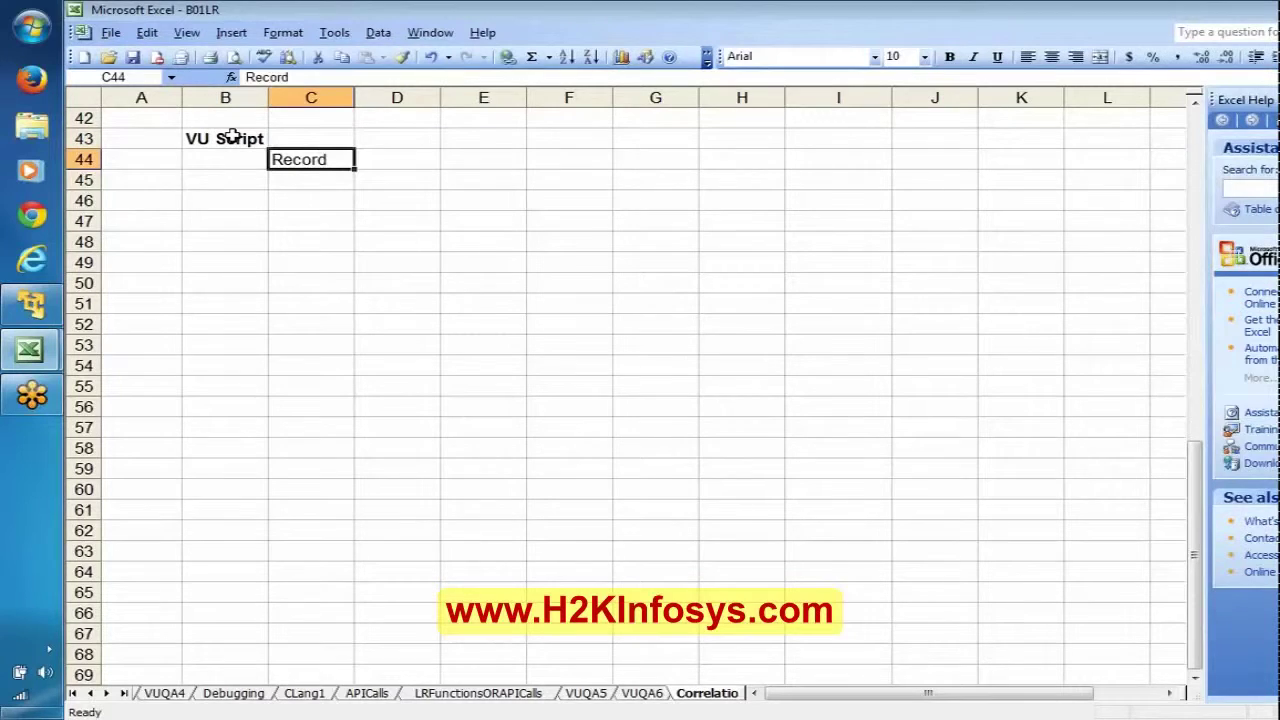
{"action": "key", "text": "ctrl+b"}
{"action": "key", "text": "Down"}
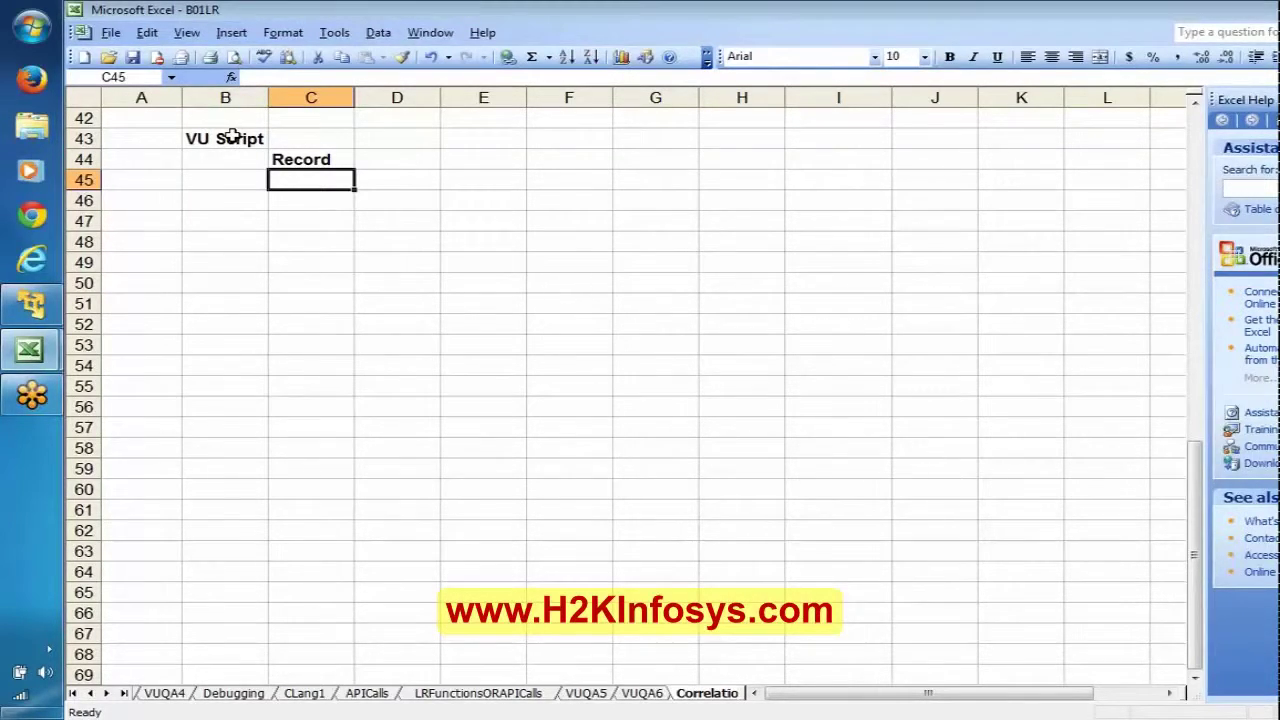
{"action": "key", "text": "Down"}
{"action": "type", "text": "Replay"}
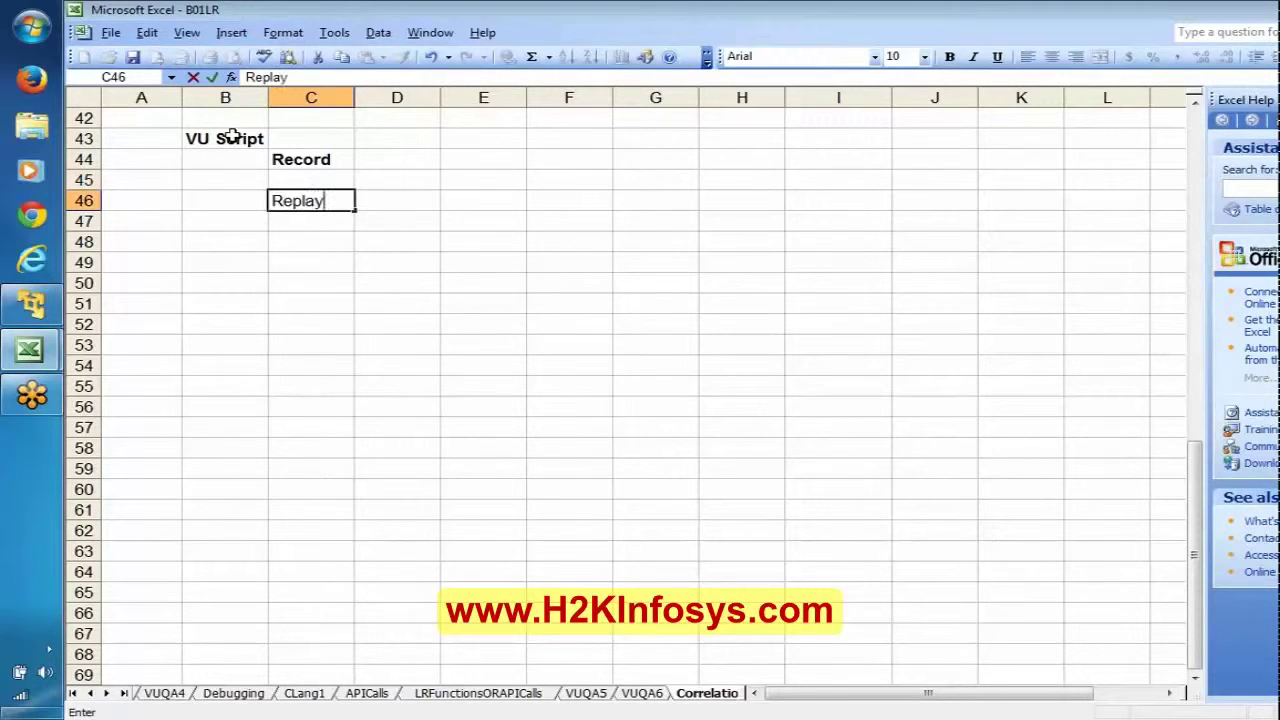
{"action": "key", "text": "ctrl+Return"}
{"action": "key", "text": "ctrl+b"}
Step: Enter notes '==> Recording itself is a Session' in D44 and '==> and replay is also another rseesion' beneath it
{"action": "key", "text": "Up"}
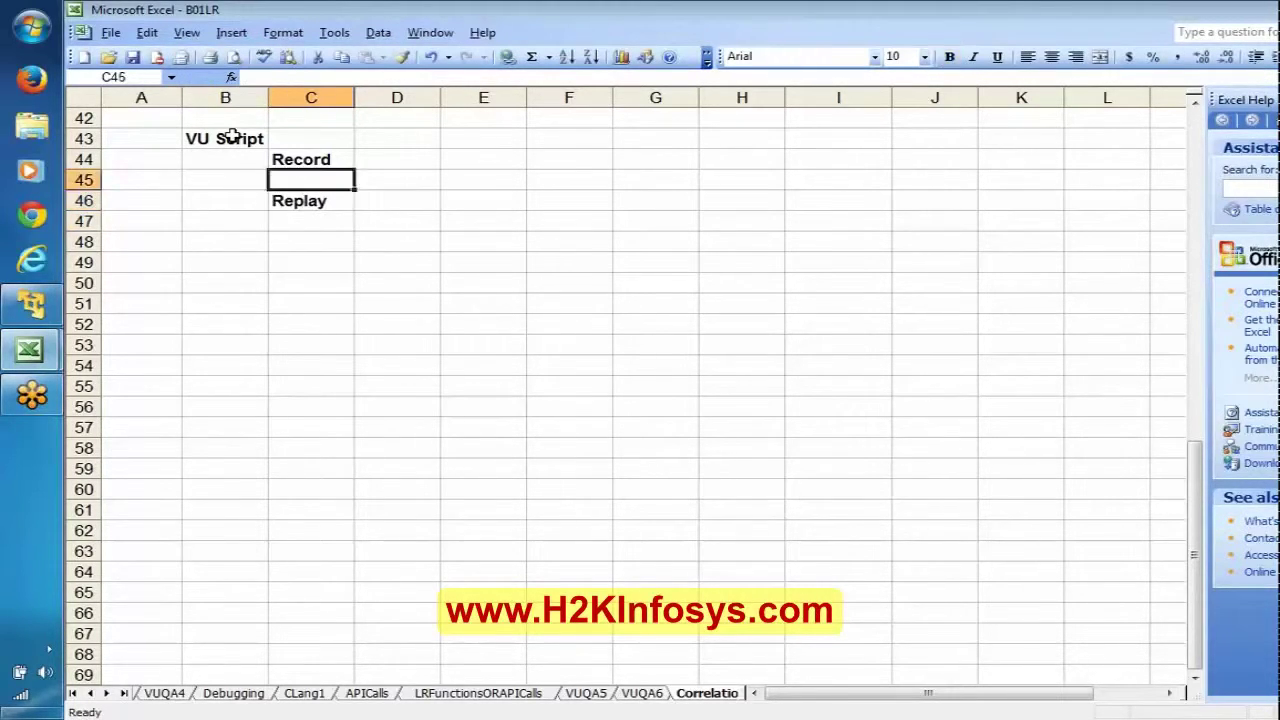
{"action": "key", "text": "Up"}
{"action": "key", "text": "Right"}
{"action": "type", "text": "'=="}
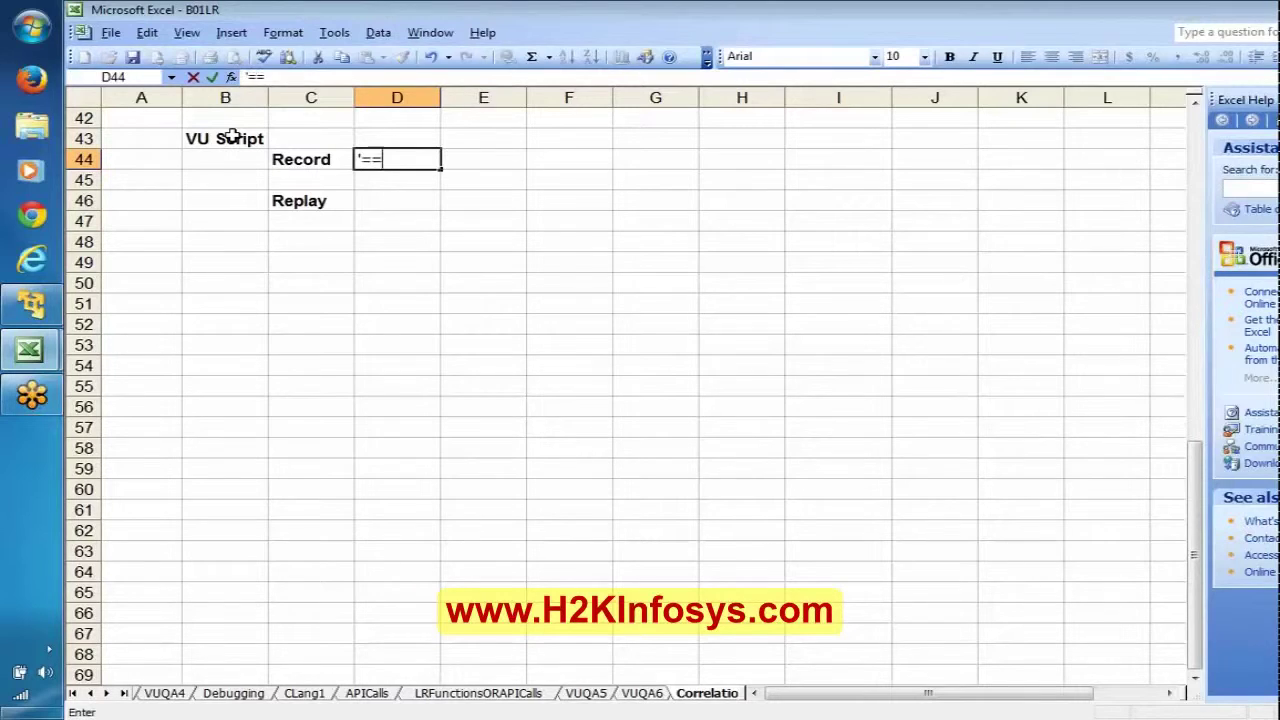
{"action": "type", "text": "> Recor"}
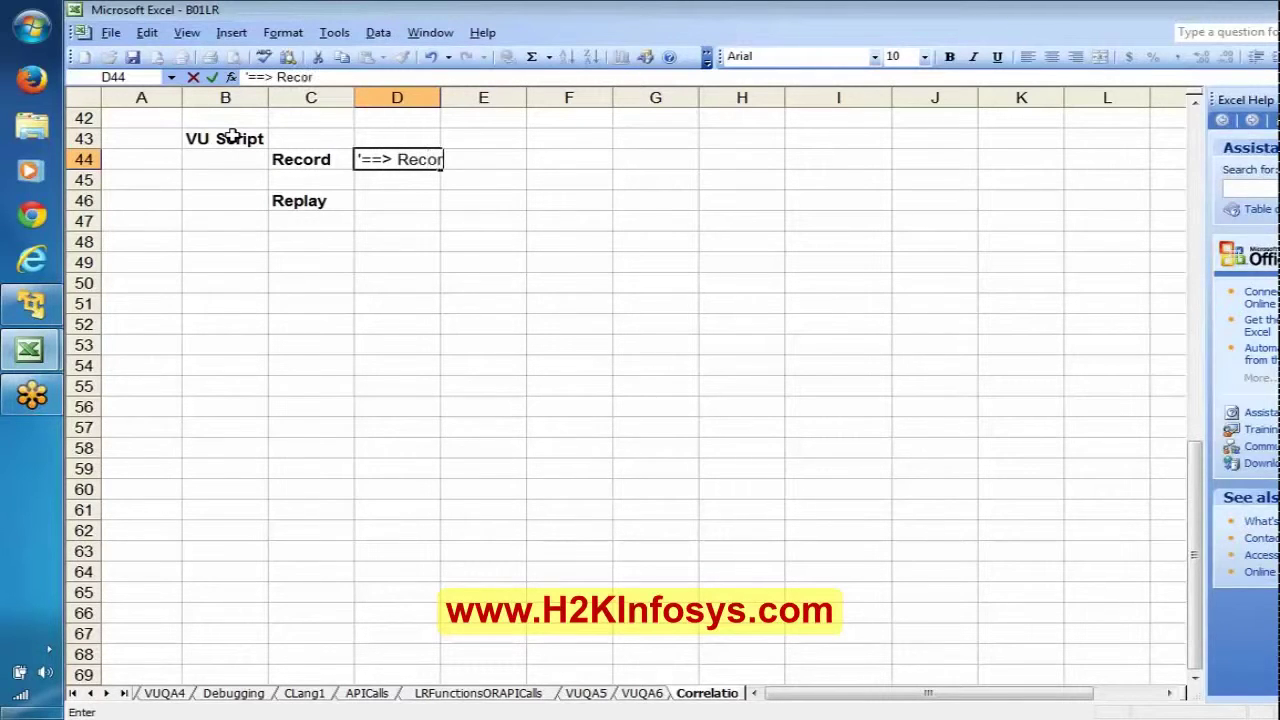
{"action": "type", "text": "ding itse"}
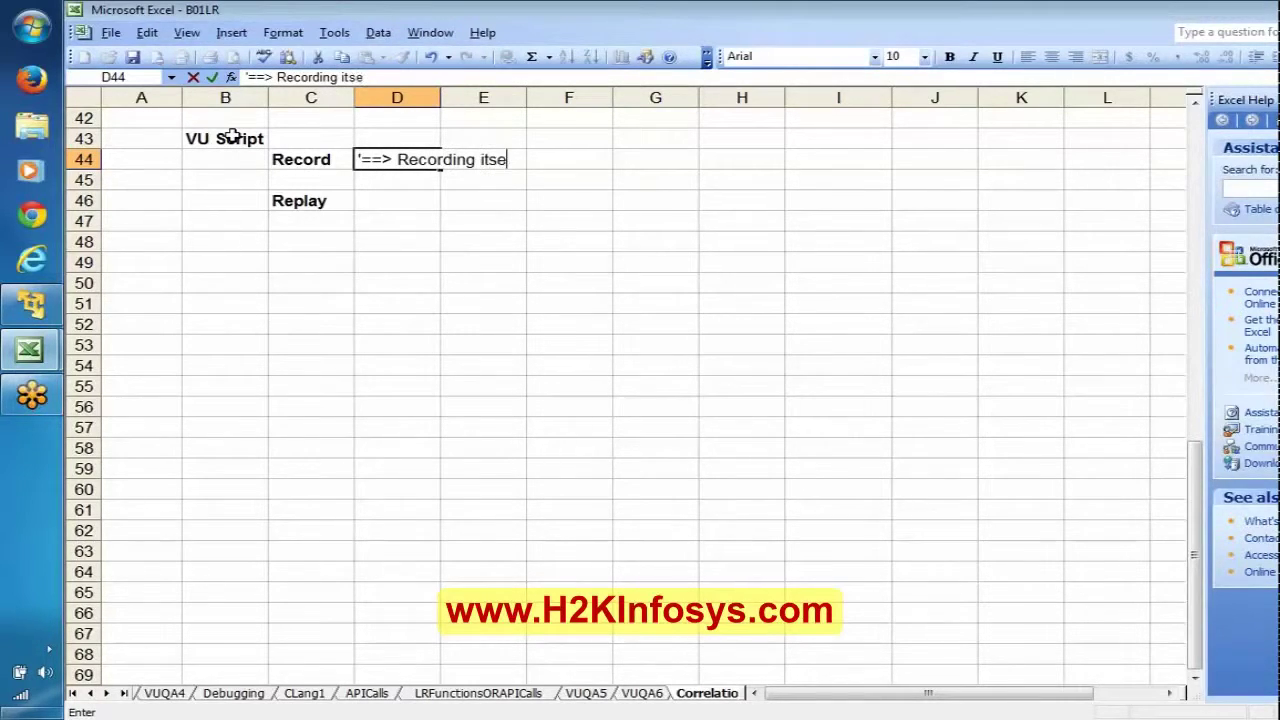
{"action": "type", "text": "lf is a Session"}
{"action": "key", "text": "Return"}
{"action": "key", "text": "Return"}
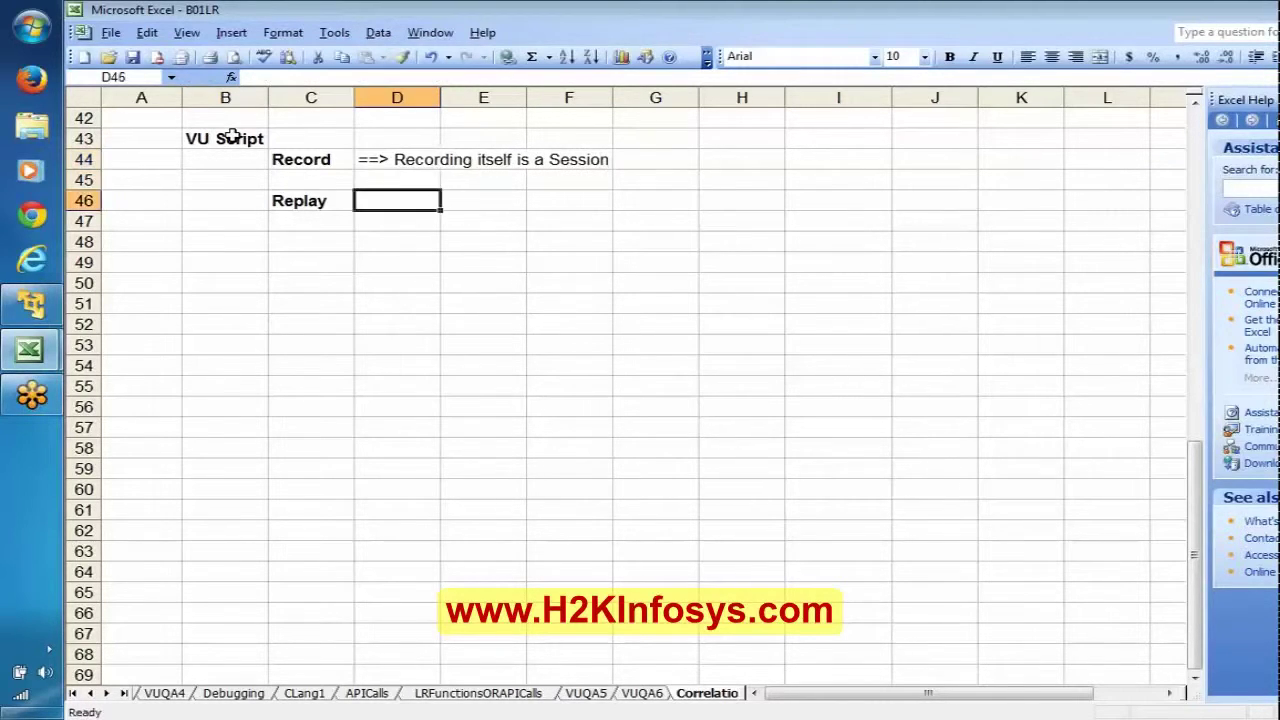
{"action": "type", "text": "'="}
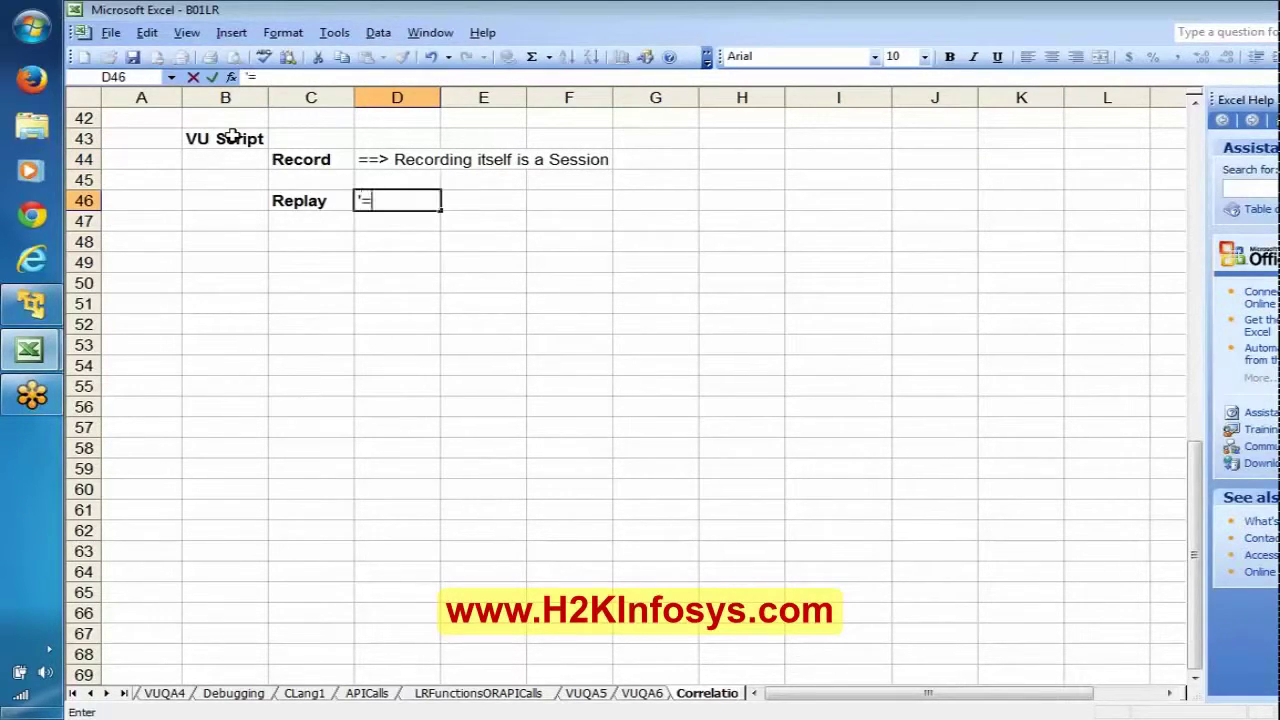
{"action": "type", "text": "=> and replay "}
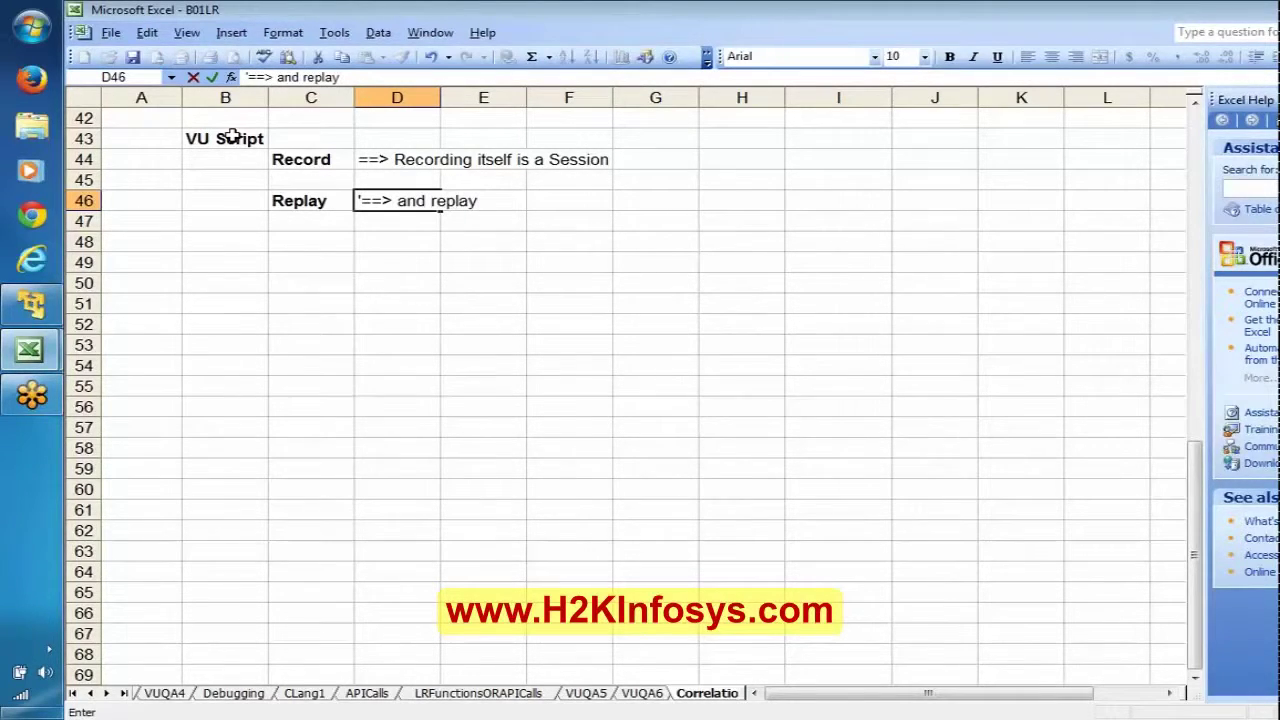
{"action": "type", "text": "is also ano"}
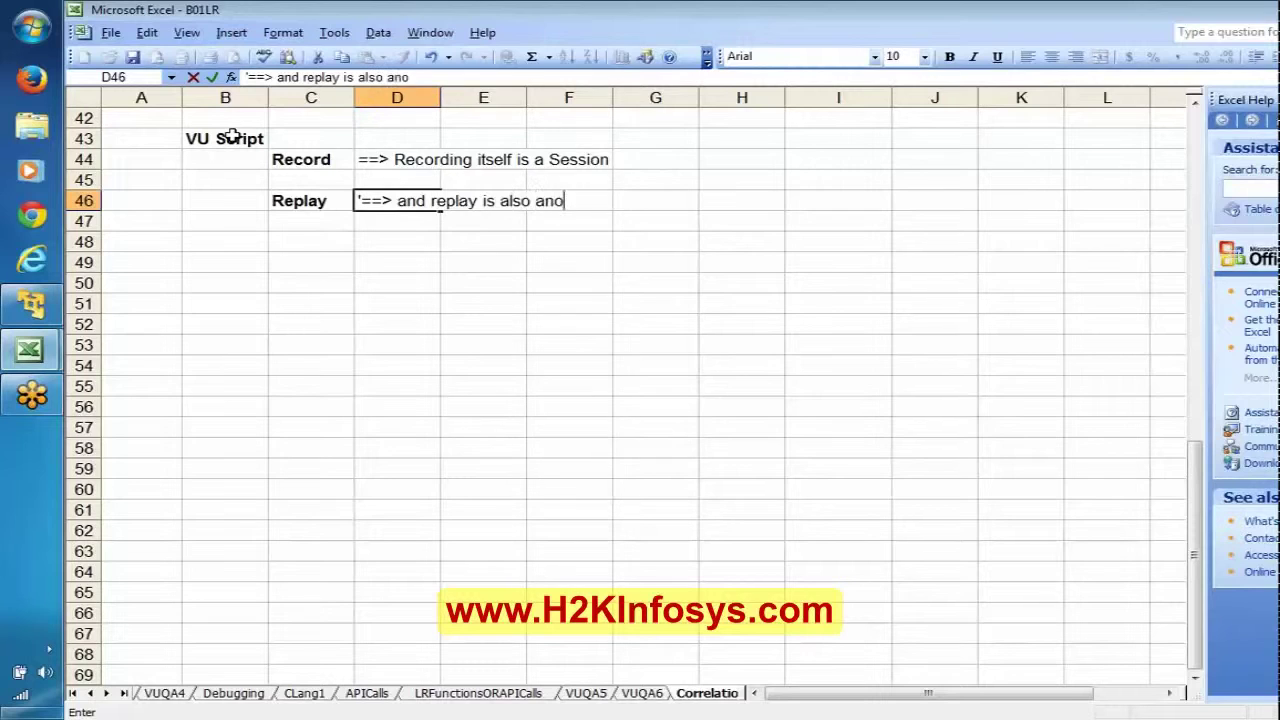
{"action": "type", "text": "ther rseesion"}
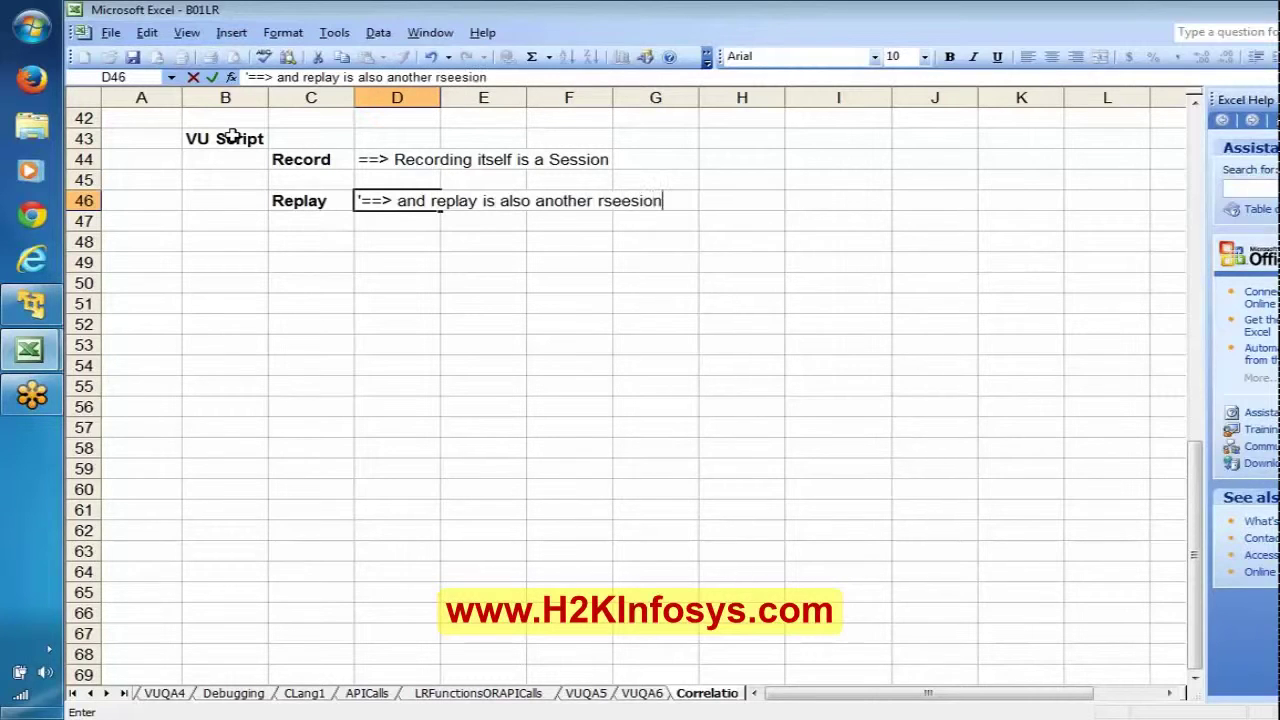
{"action": "key", "text": "Return"}
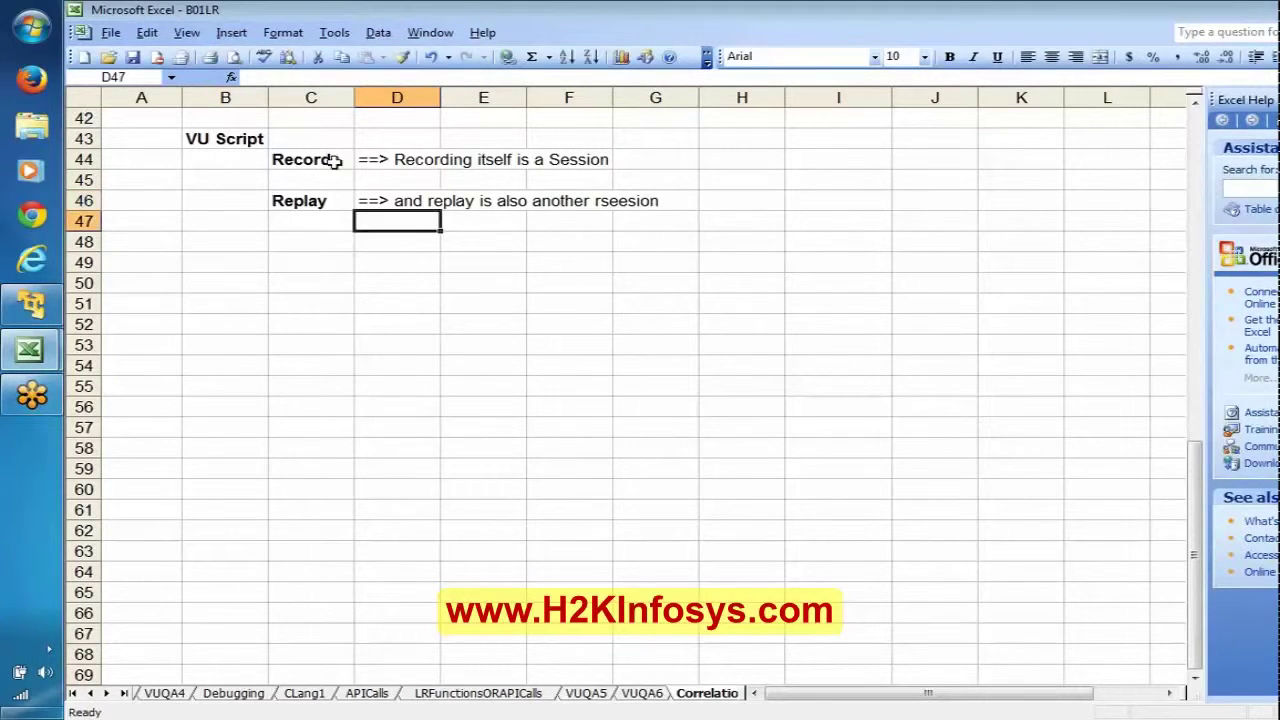
{"action": "left_click", "coordinate": [310, 162]}
{"action": "left_click", "coordinate": [310, 200]}
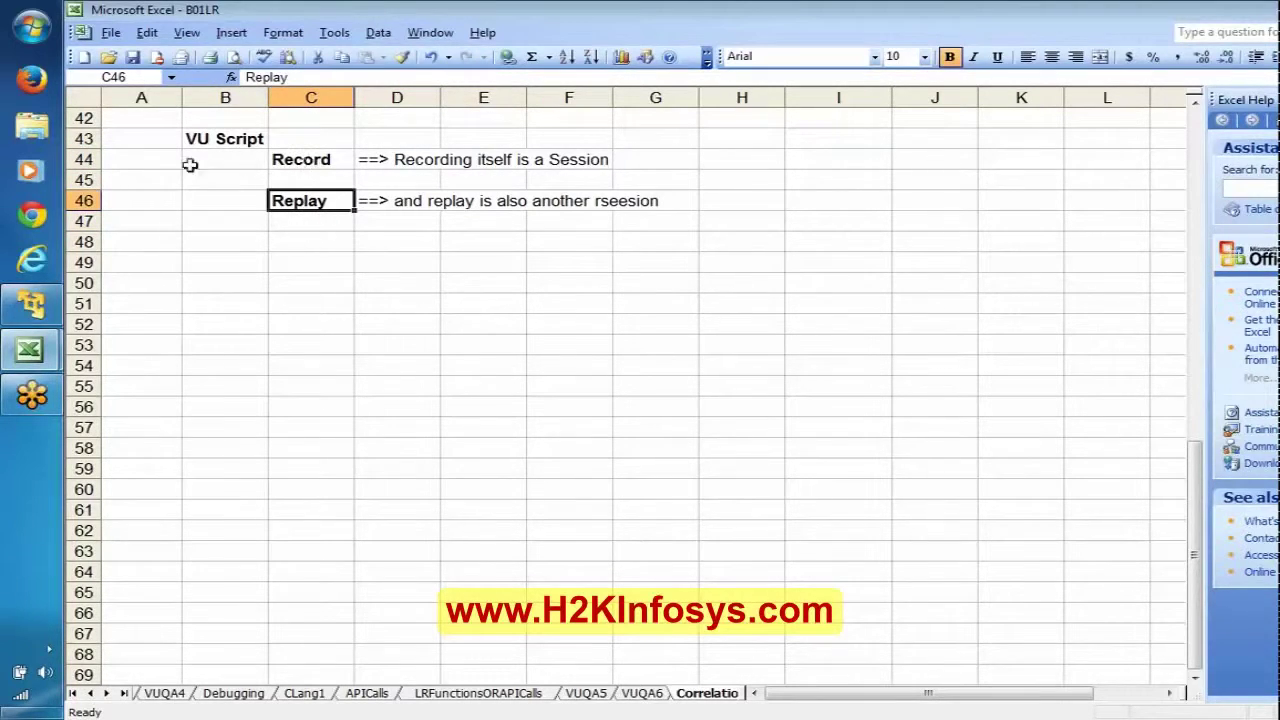
{"action": "left_click", "coordinate": [80, 162]}
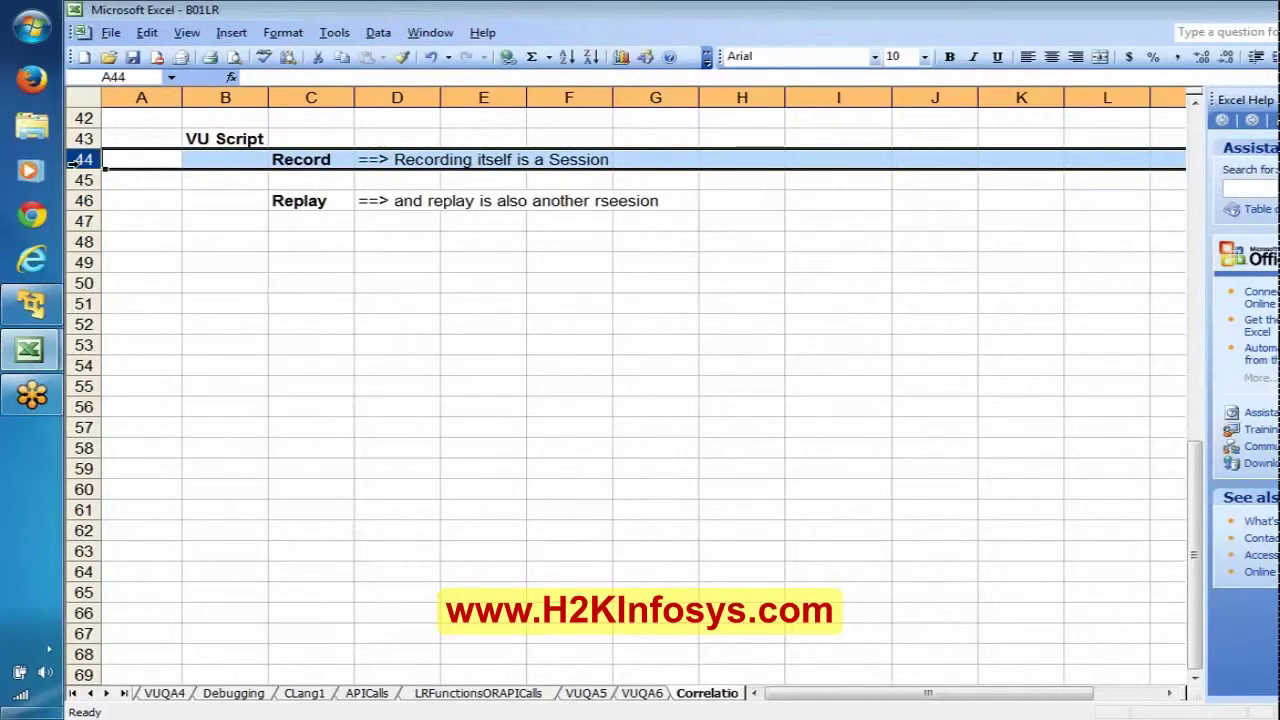
{"action": "left_click", "coordinate": [80, 201]}
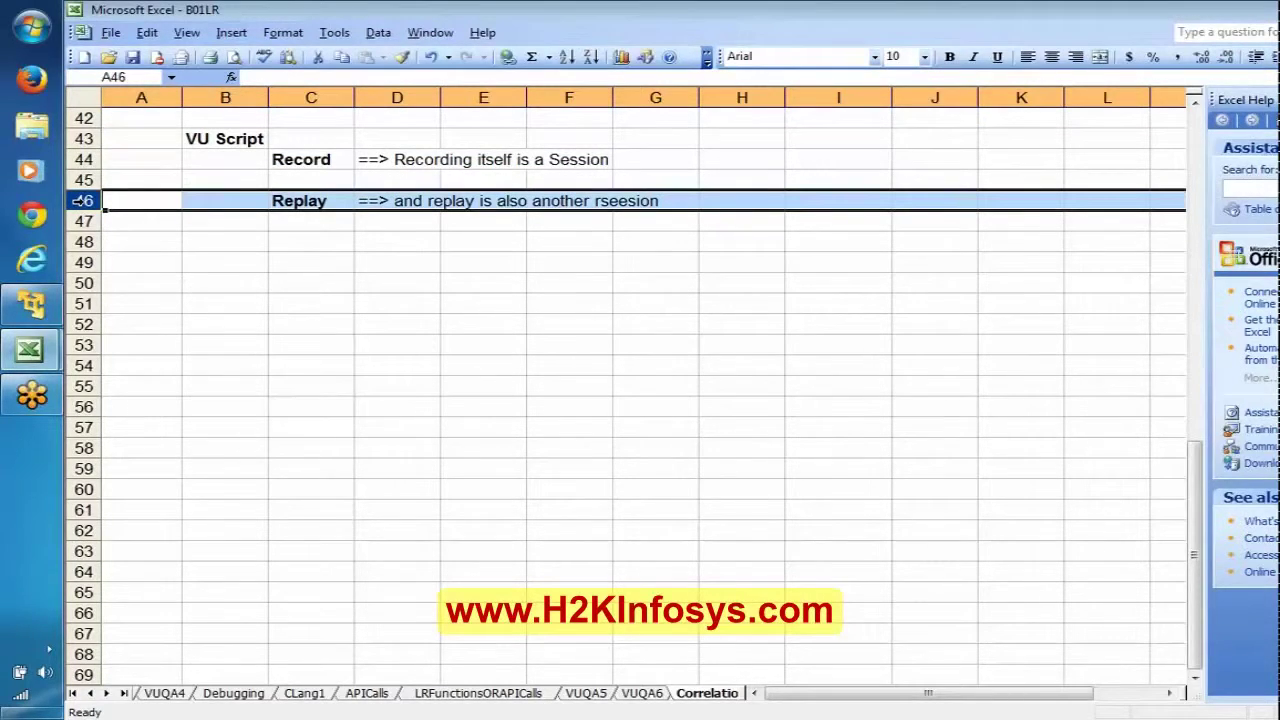
{"action": "left_click", "coordinate": [224, 140]}
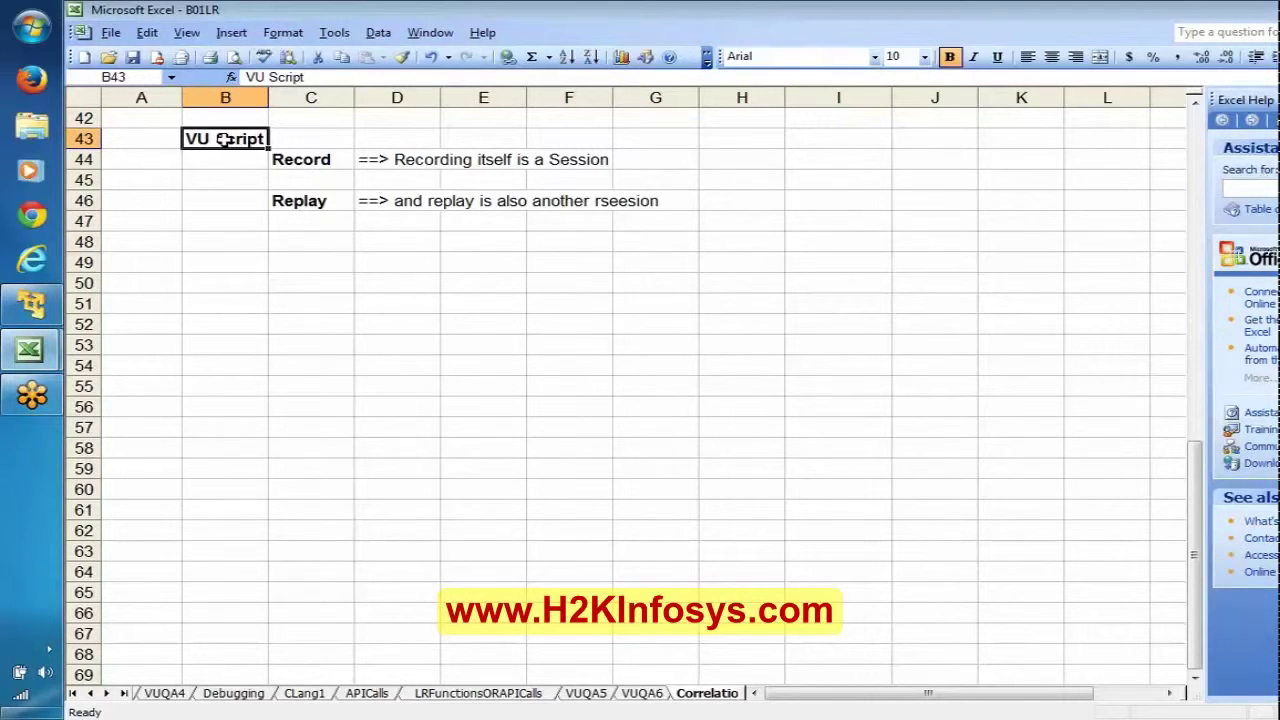
{"action": "left_click", "coordinate": [338, 159]}
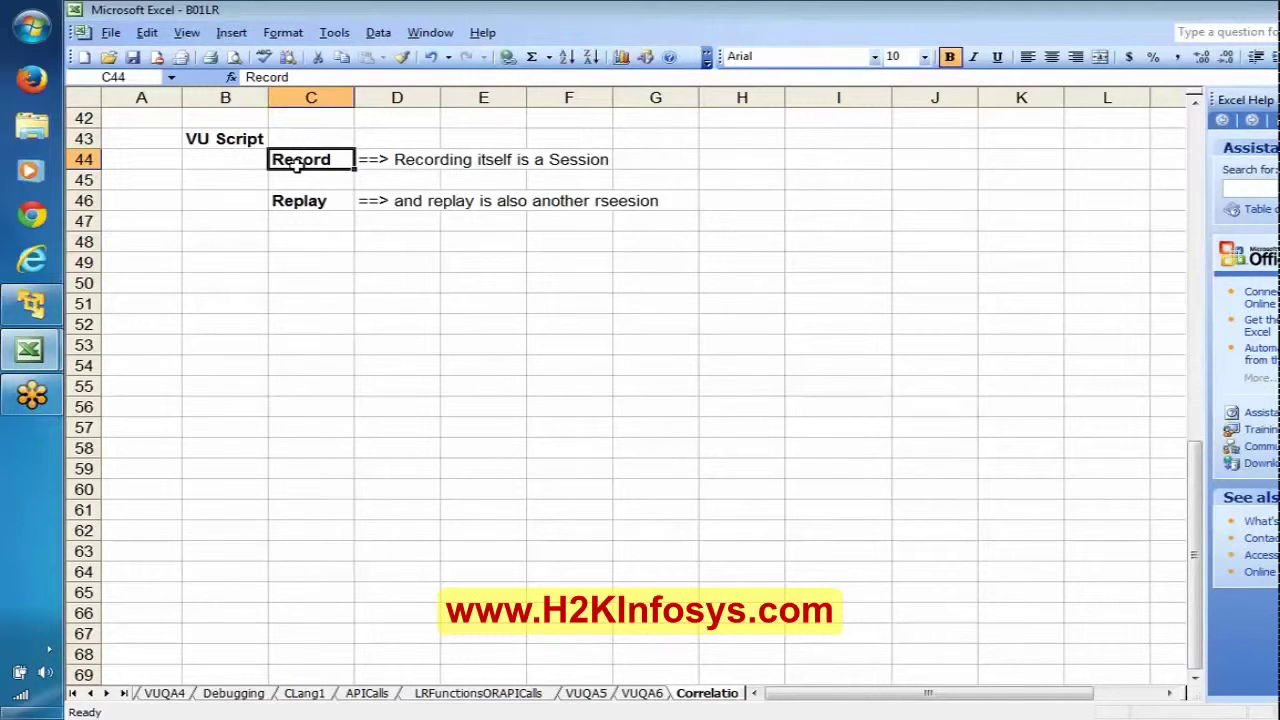
{"action": "left_click", "coordinate": [309, 260]}
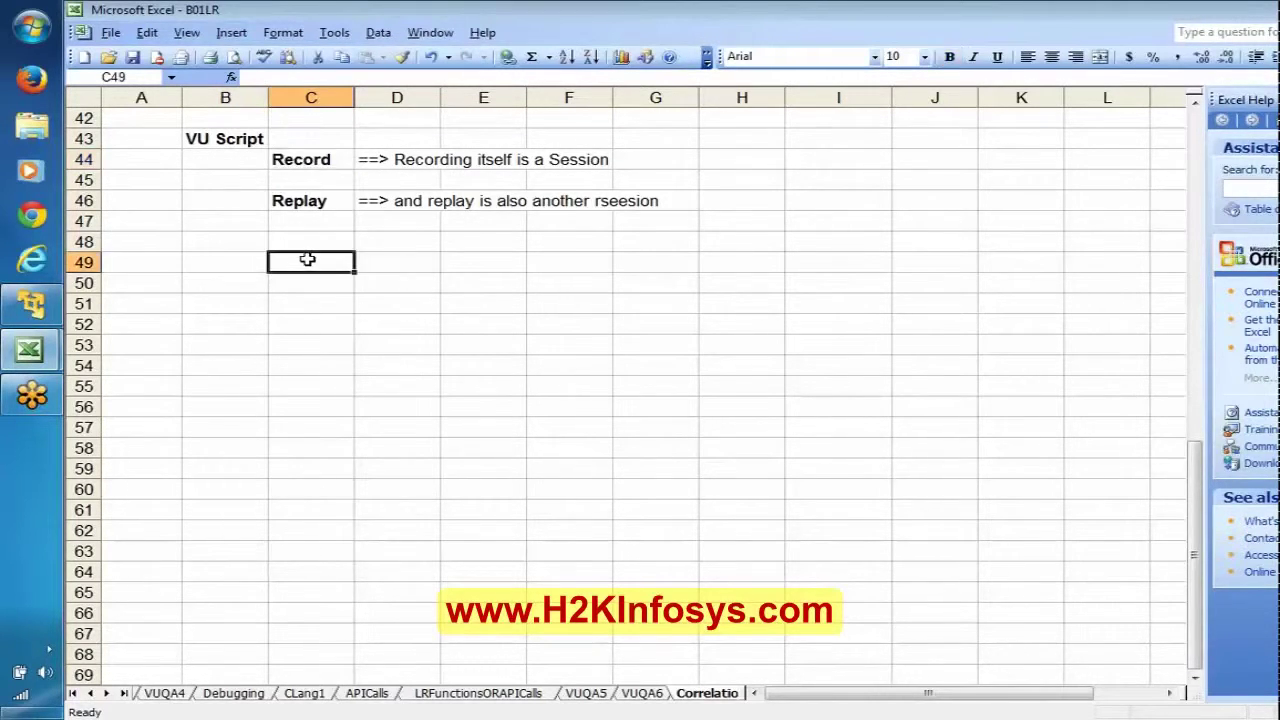
{"action": "left_click", "coordinate": [745, 159]}
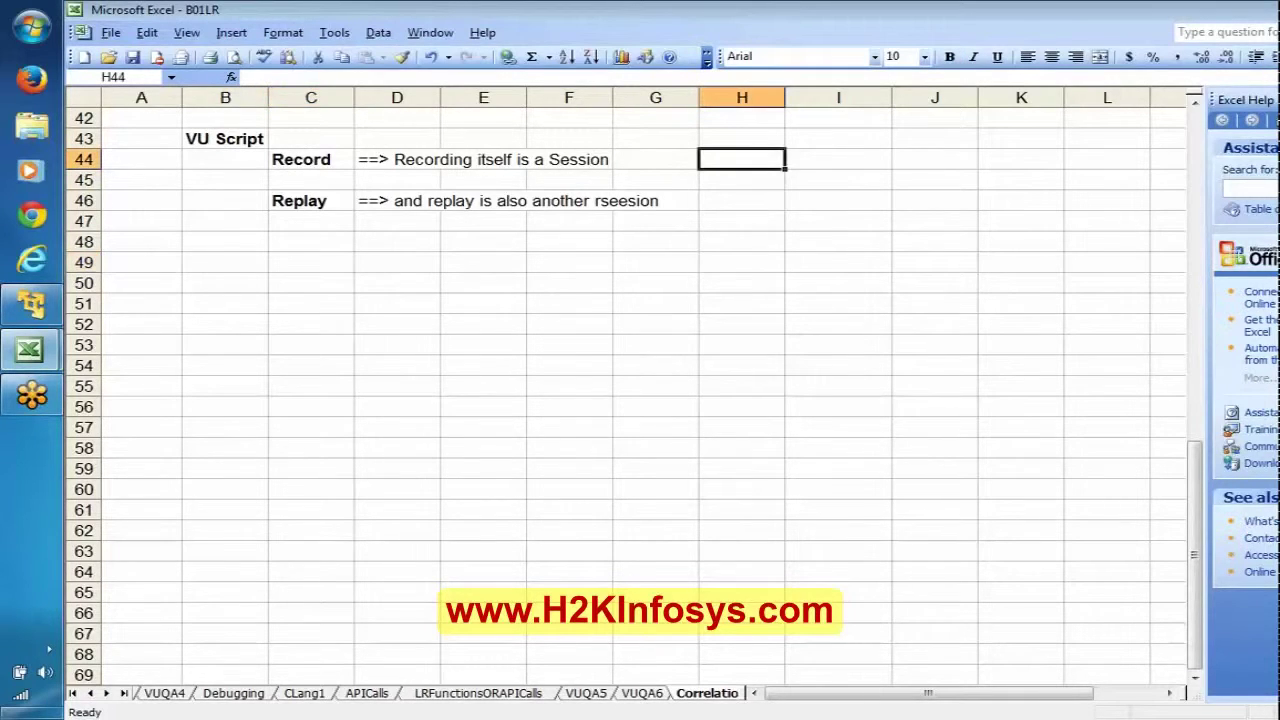
Step: Enter 'Script' in H44 and extend it with 'will contain the session ids/dynamic data of Recording session'
{"action": "type", "text": "Script"}
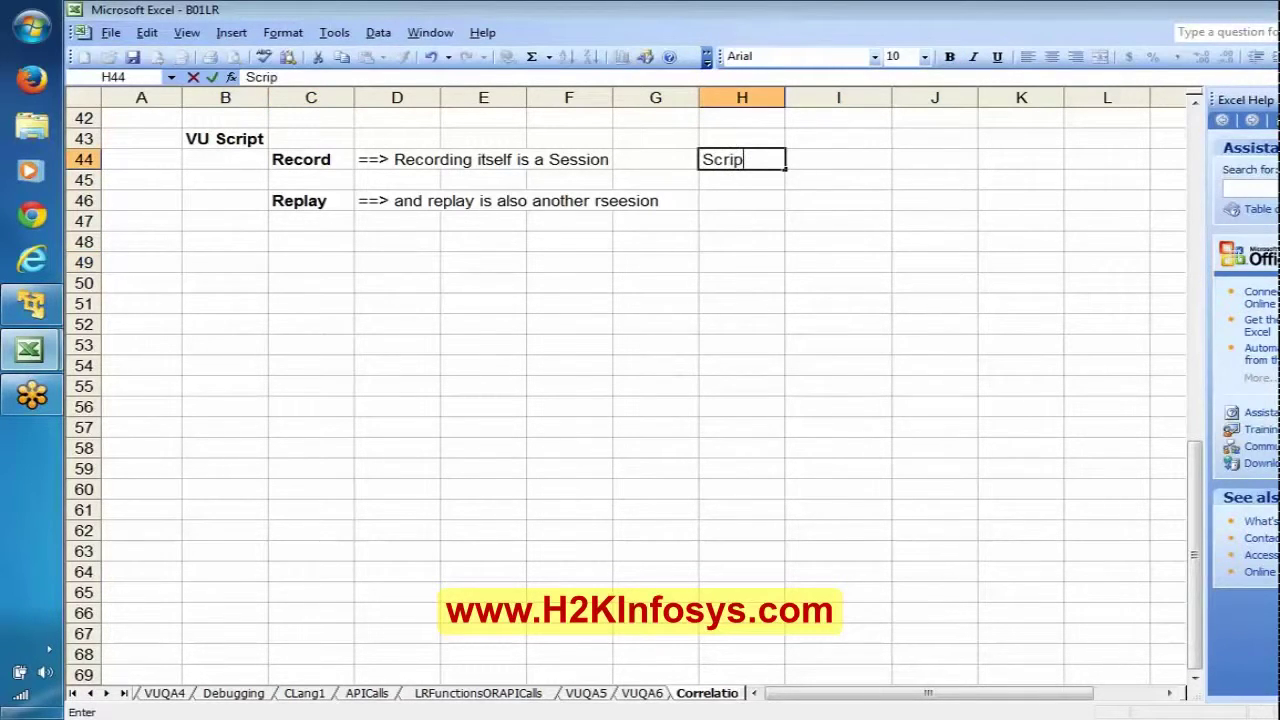
{"action": "key", "text": "Return"}
{"action": "left_click", "coordinate": [745, 159]}
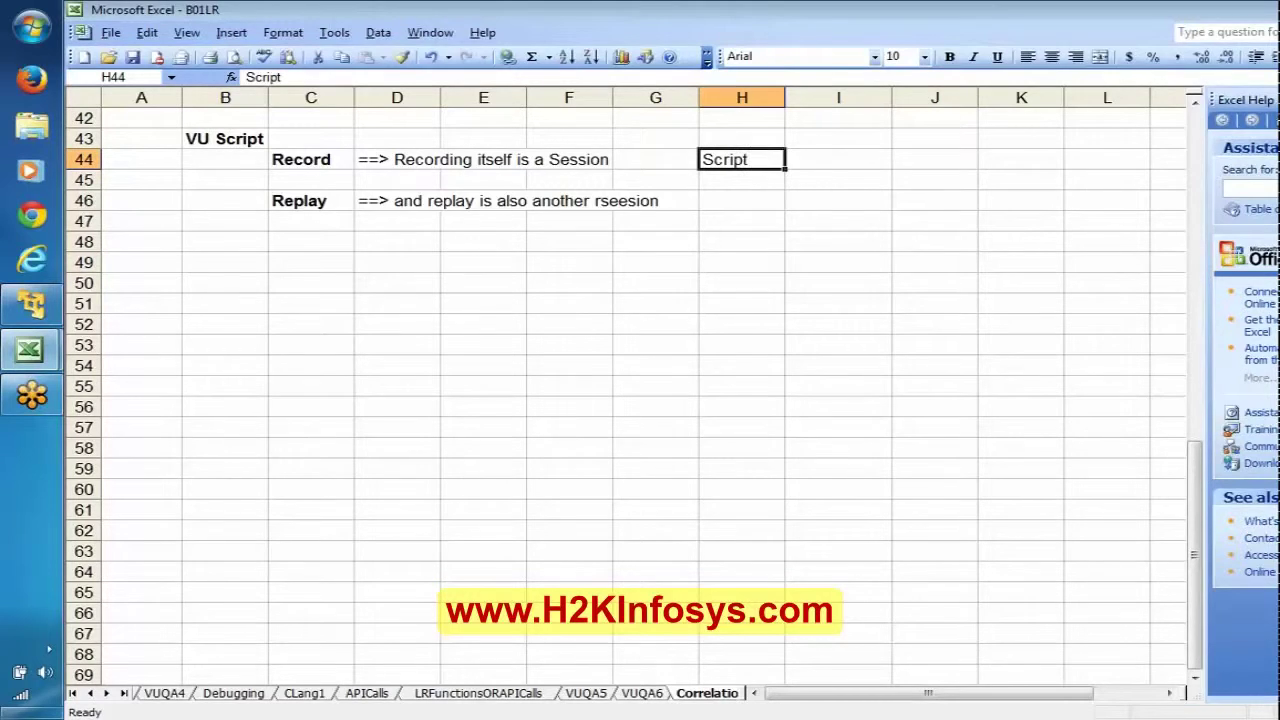
{"action": "double_click", "coordinate": [745, 159]}
{"action": "type", "text": "will co"}
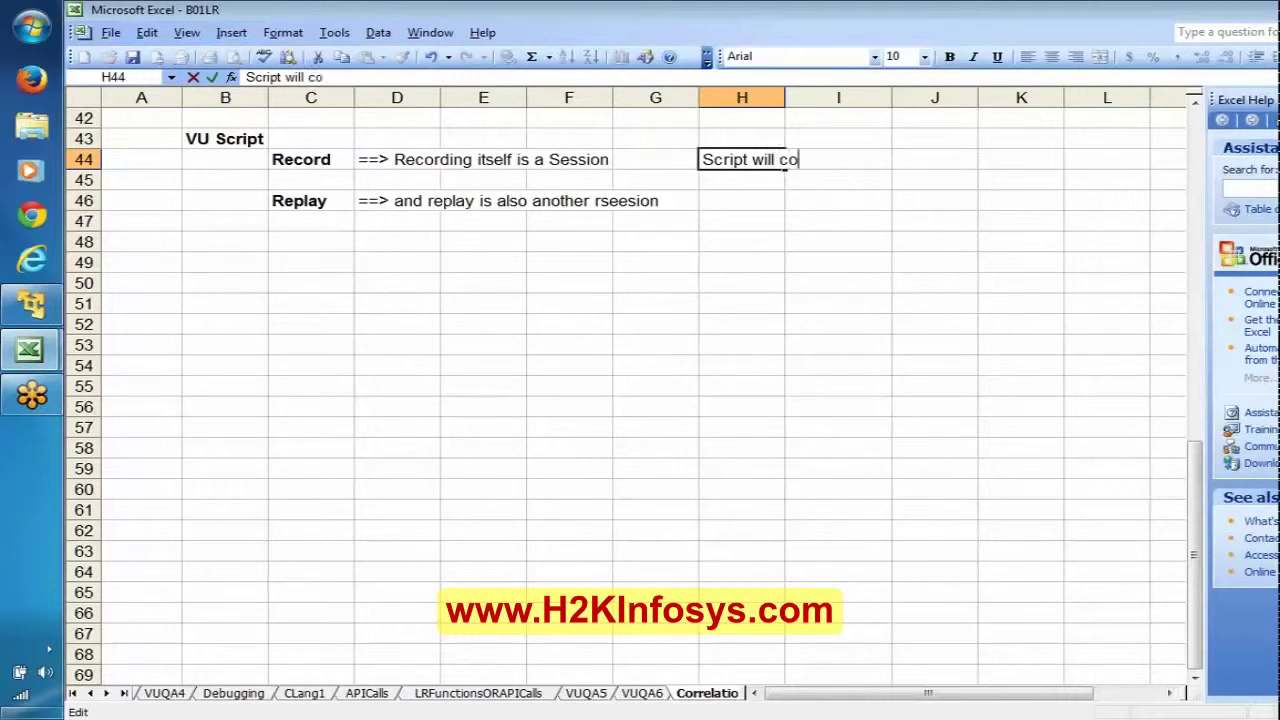
{"action": "type", "text": "ntain the"}
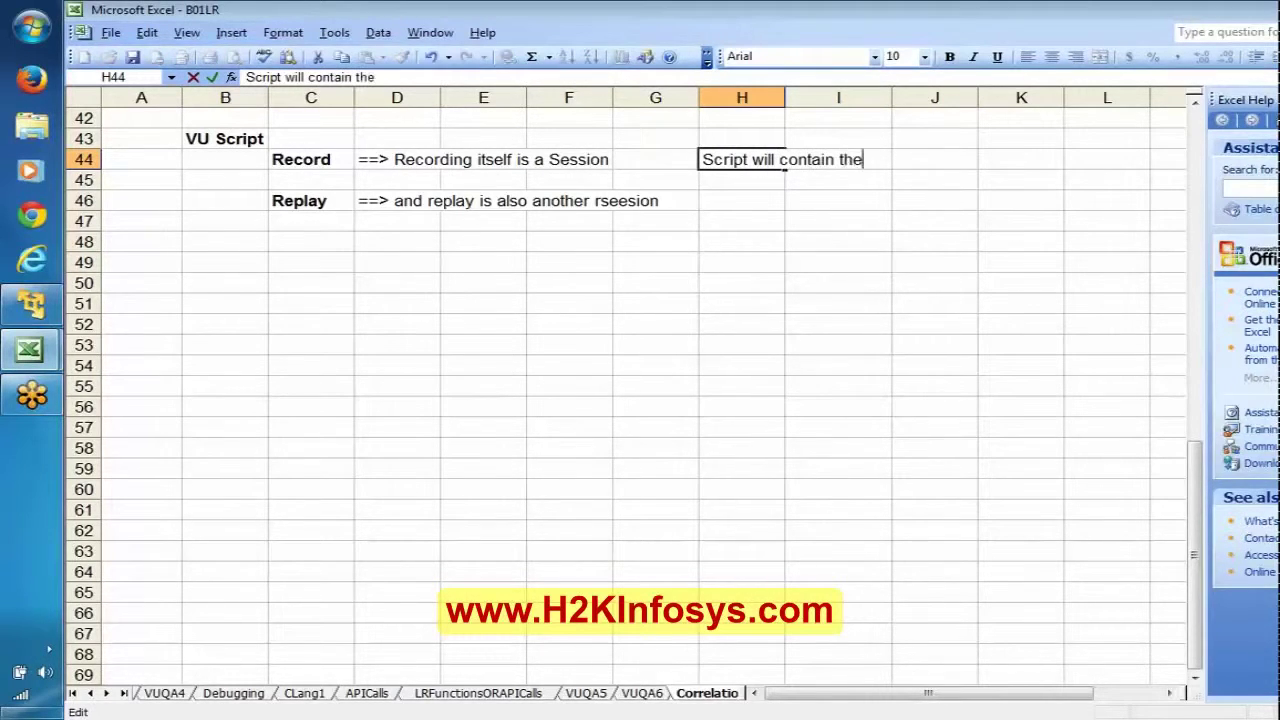
{"action": "type", "text": " session id"}
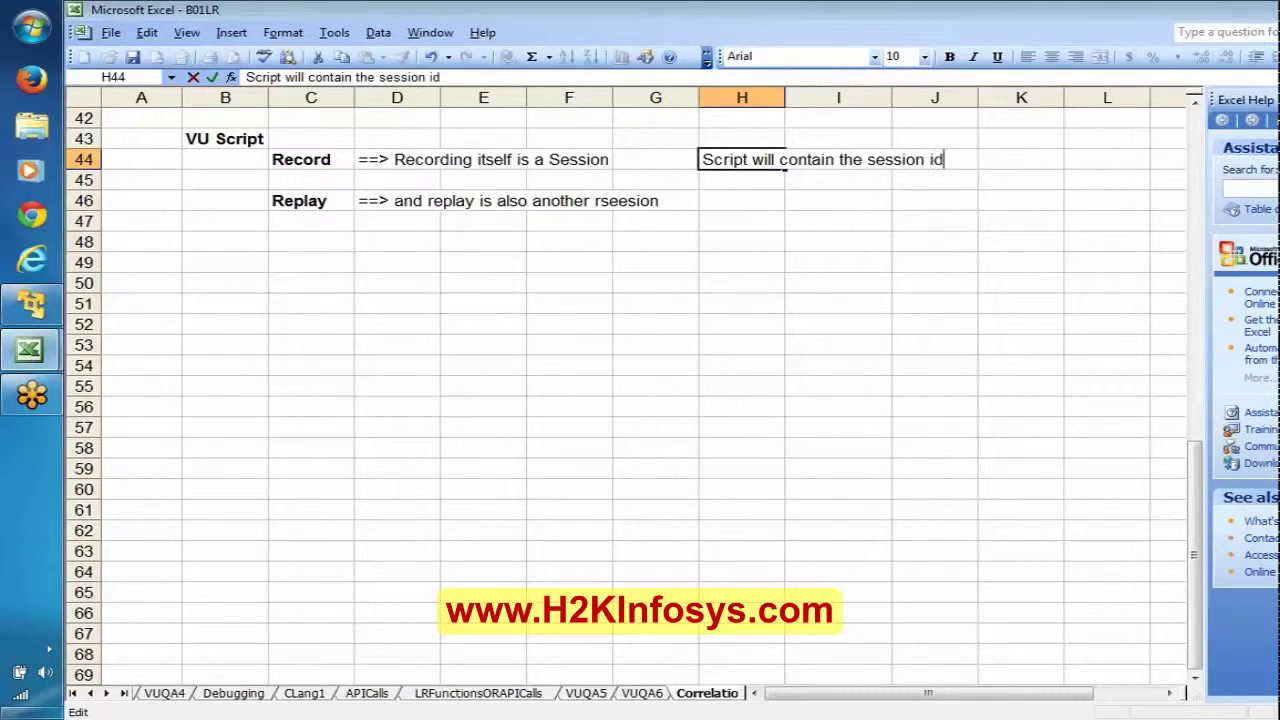
{"action": "type", "text": "s/dynamic d"}
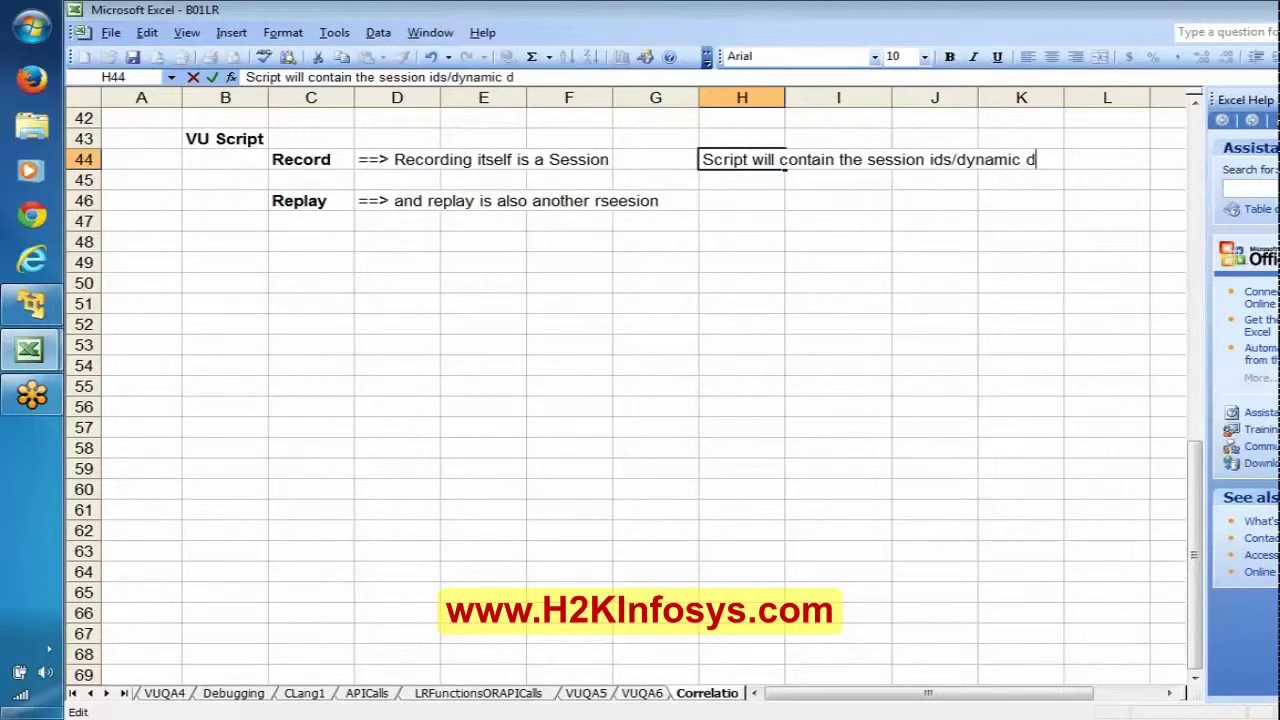
{"action": "type", "text": "ata of Recordin"}
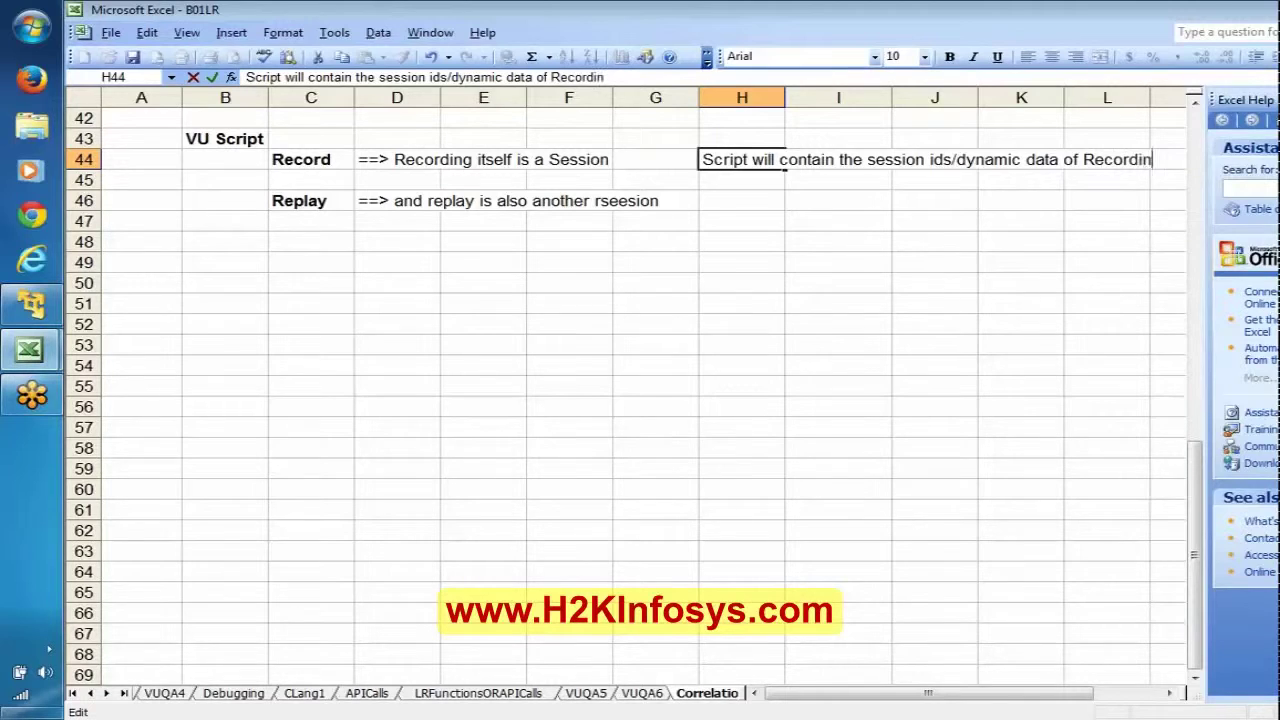
{"action": "type", "text": "g session"}
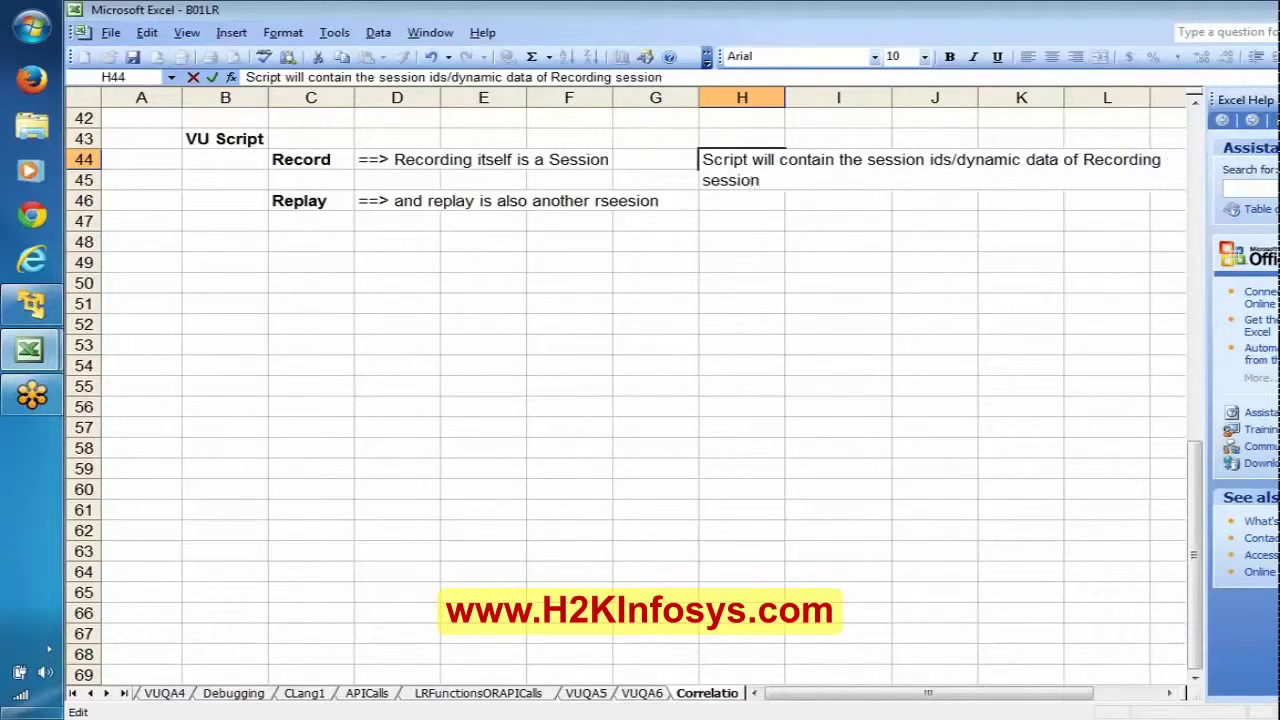
{"action": "key", "text": "Return"}
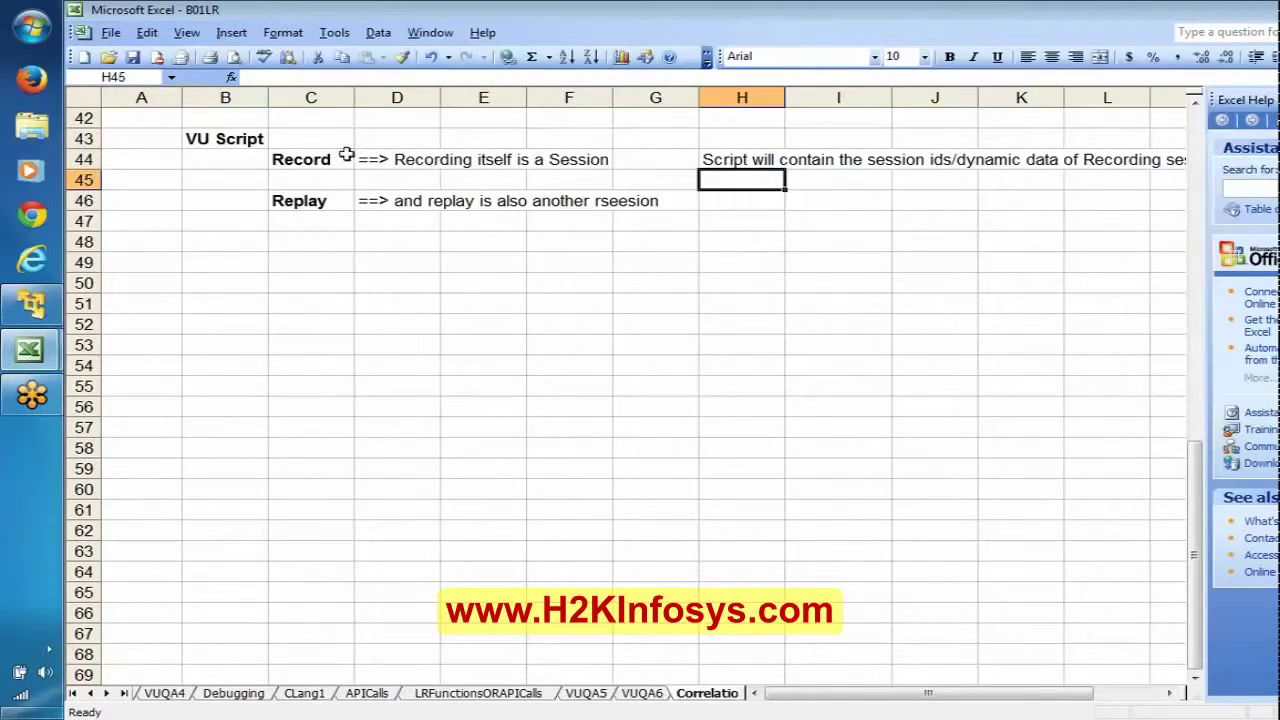
{"action": "left_click", "coordinate": [305, 160]}
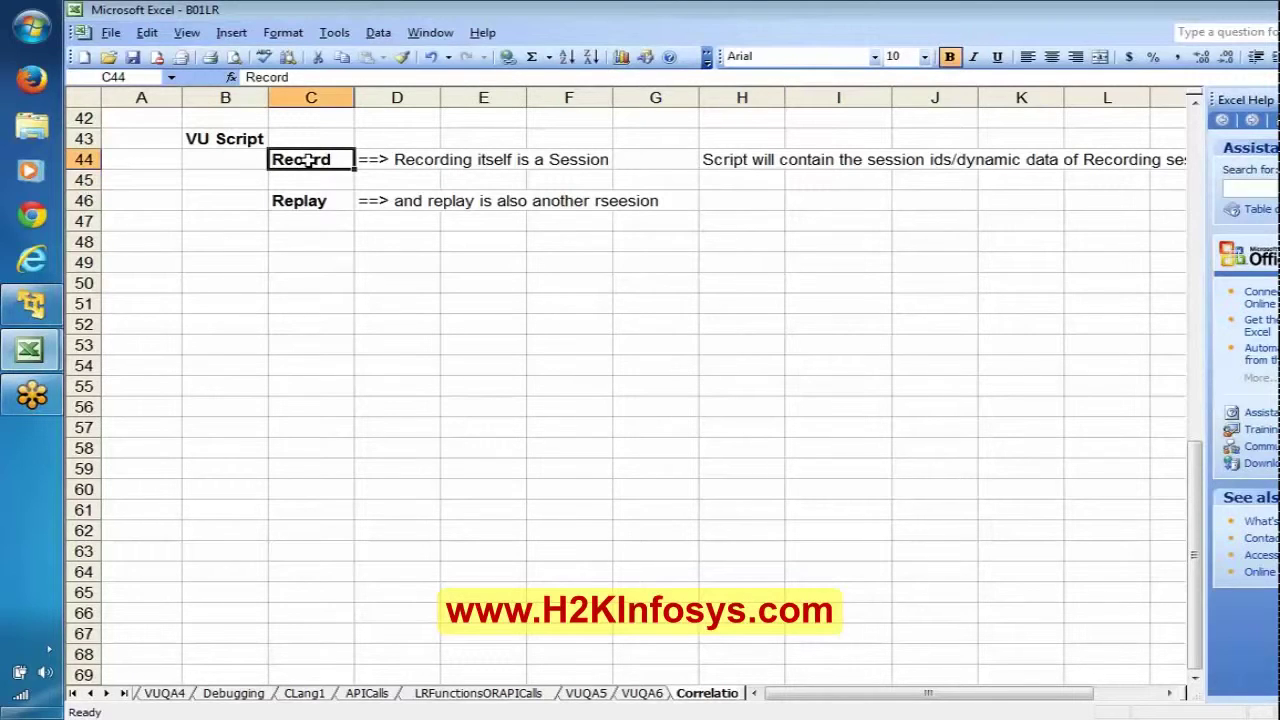
{"action": "left_click", "coordinate": [731, 163]}
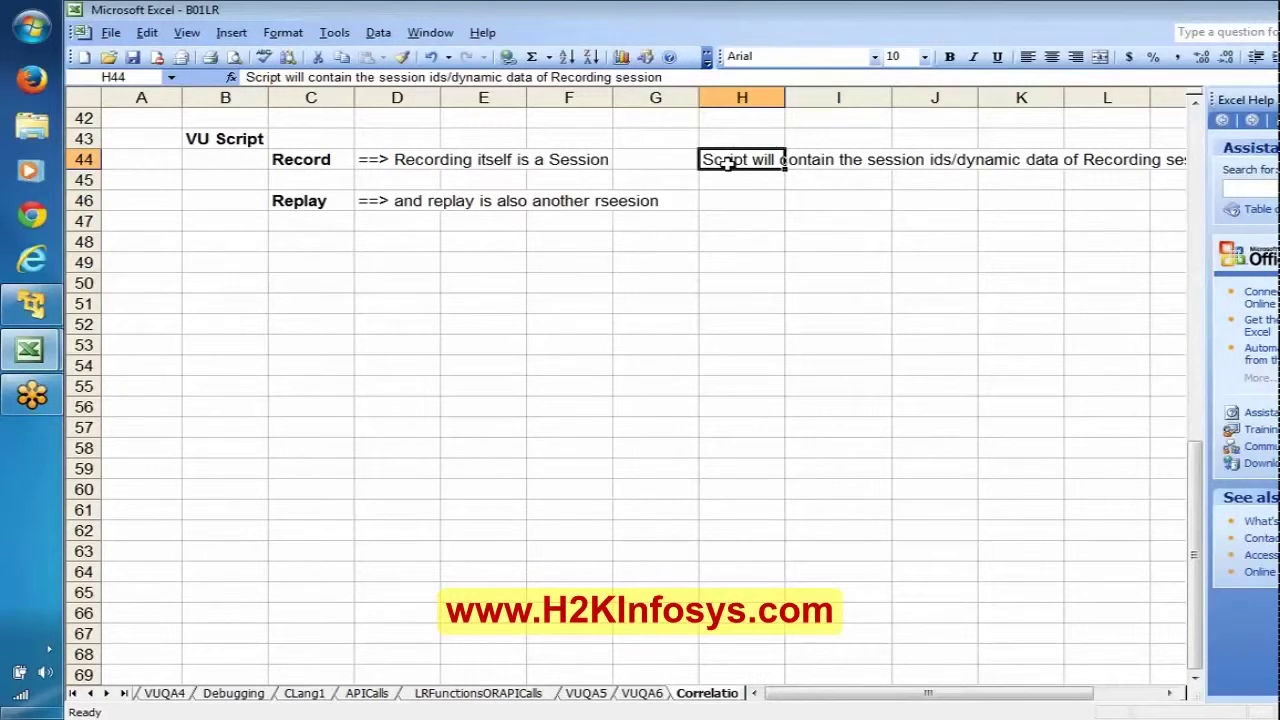
{"action": "left_click", "coordinate": [322, 165]}
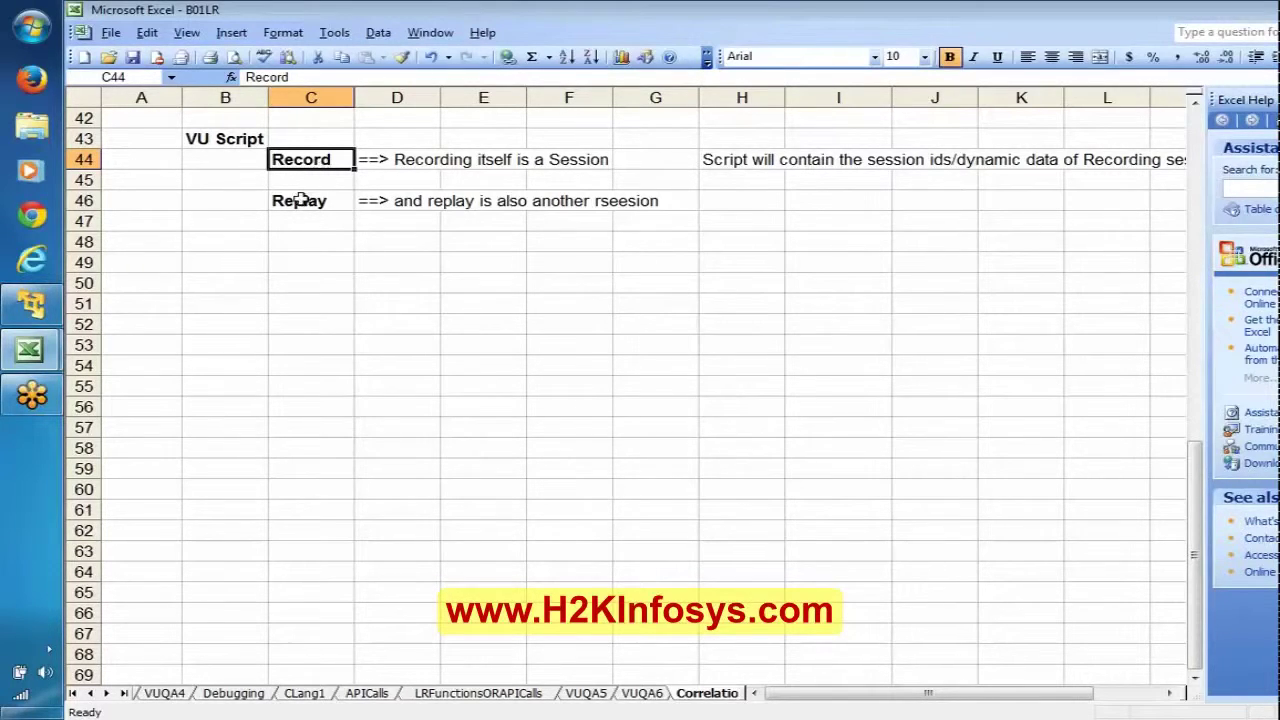
{"action": "left_click", "coordinate": [301, 201]}
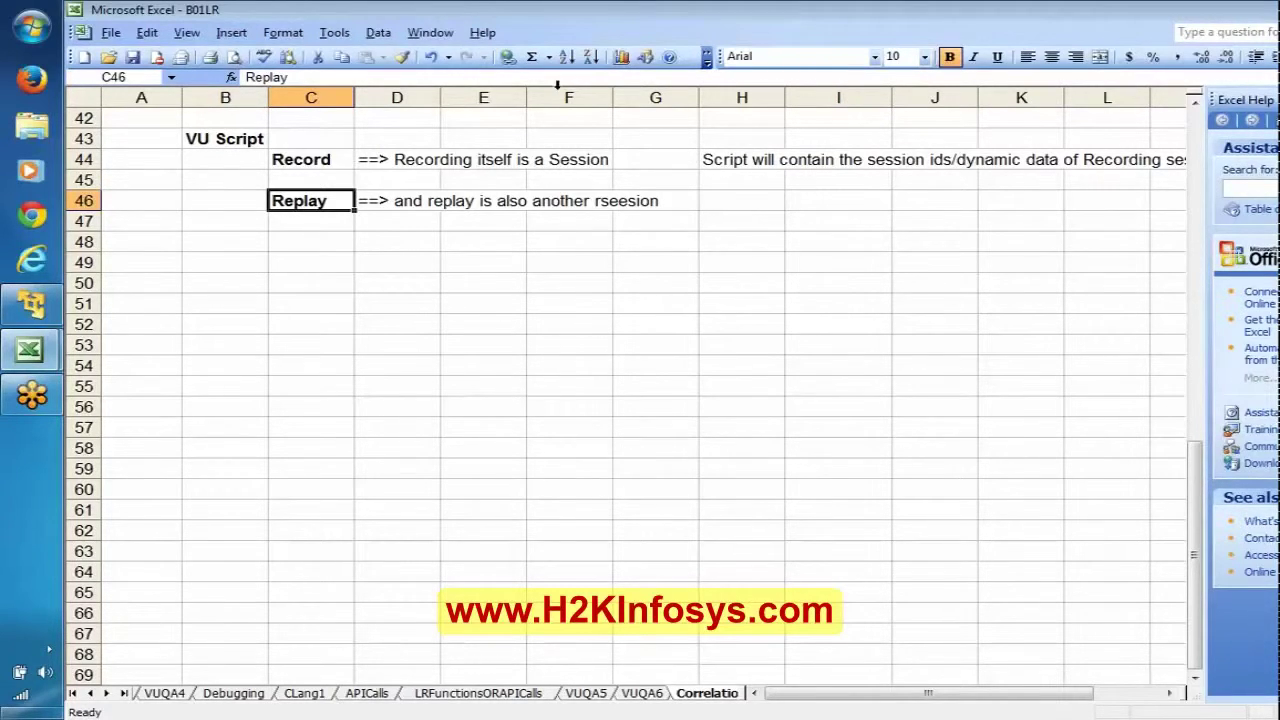
{"action": "left_click", "coordinate": [759, 162]}
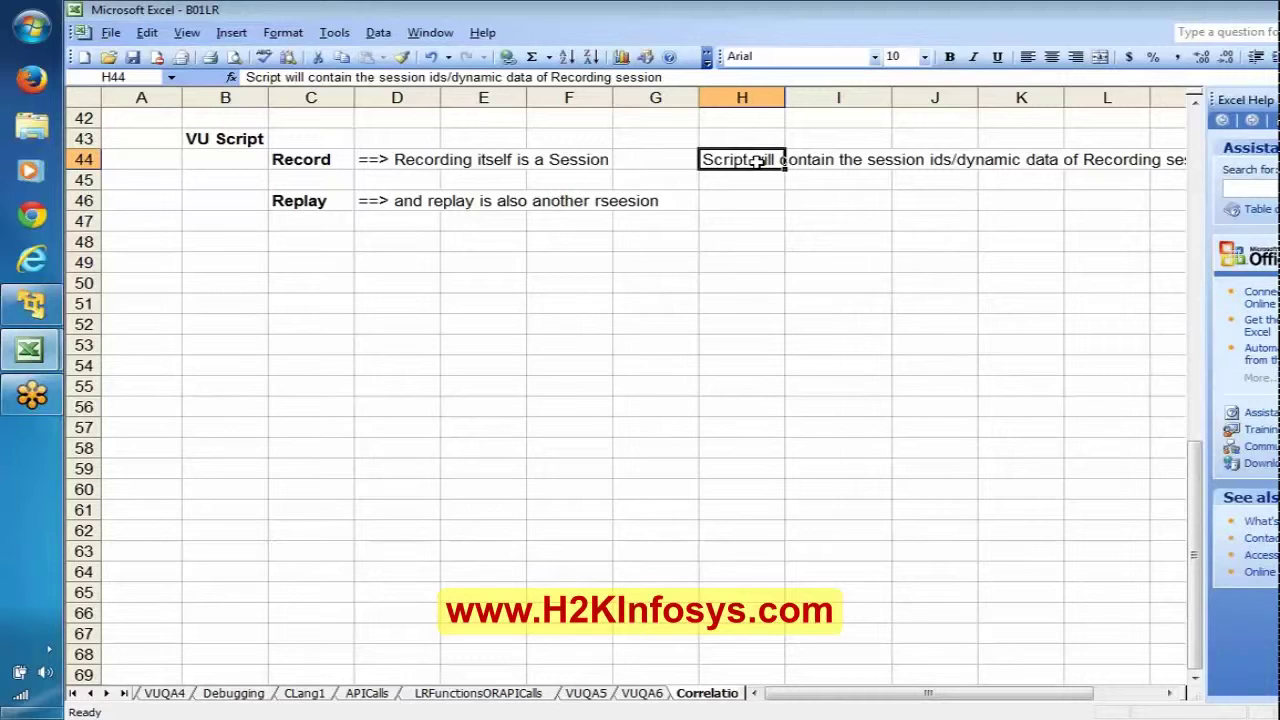
{"action": "left_click", "coordinate": [337, 200]}
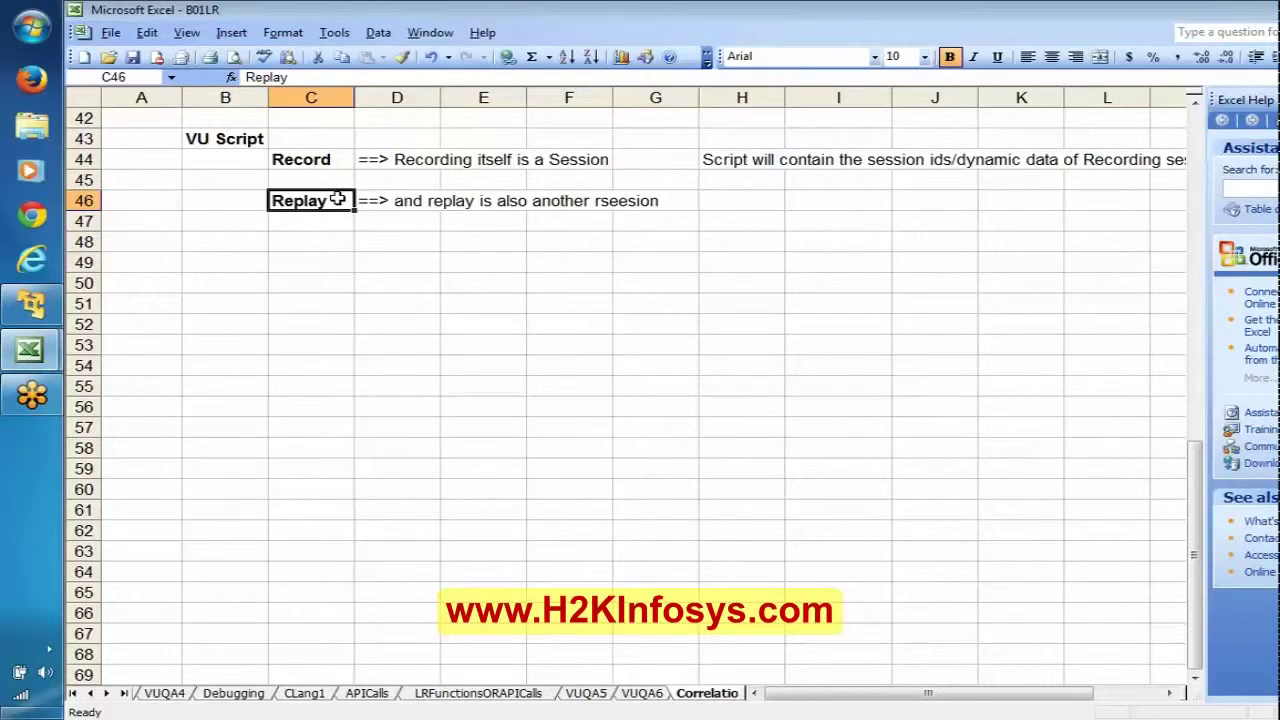
{"action": "left_click", "coordinate": [322, 166]}
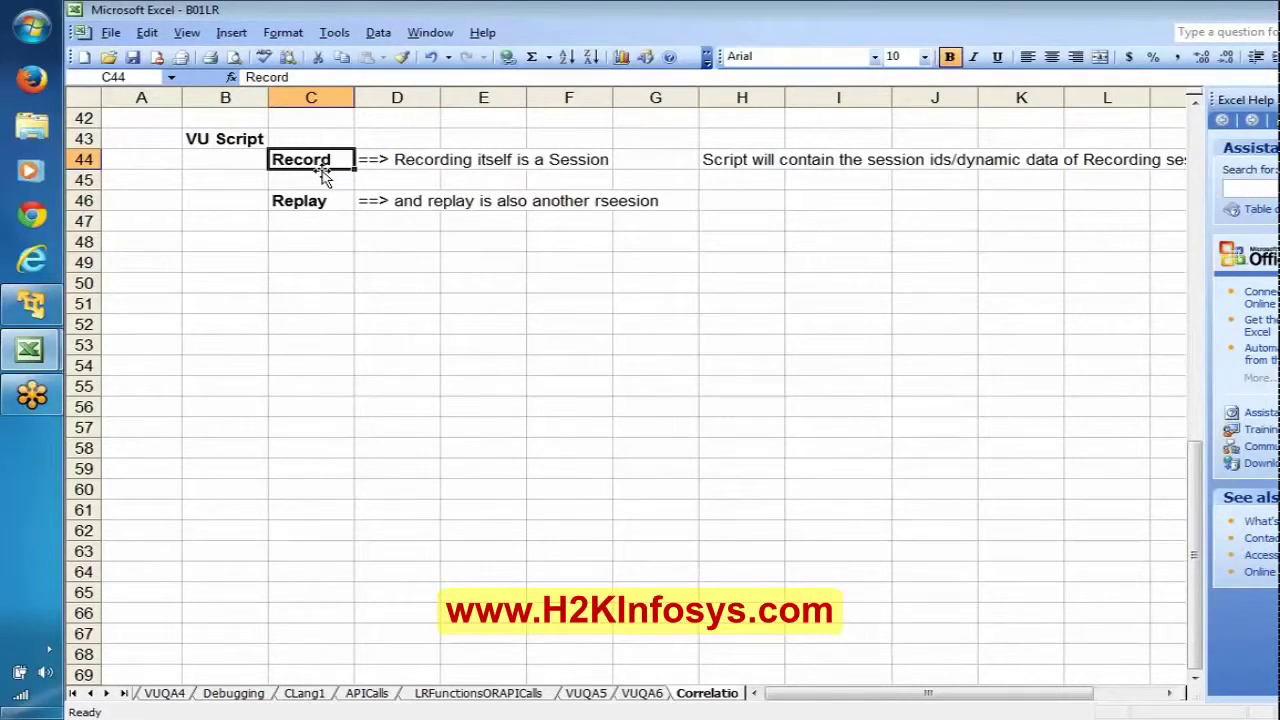
{"action": "left_click", "coordinate": [322, 200]}
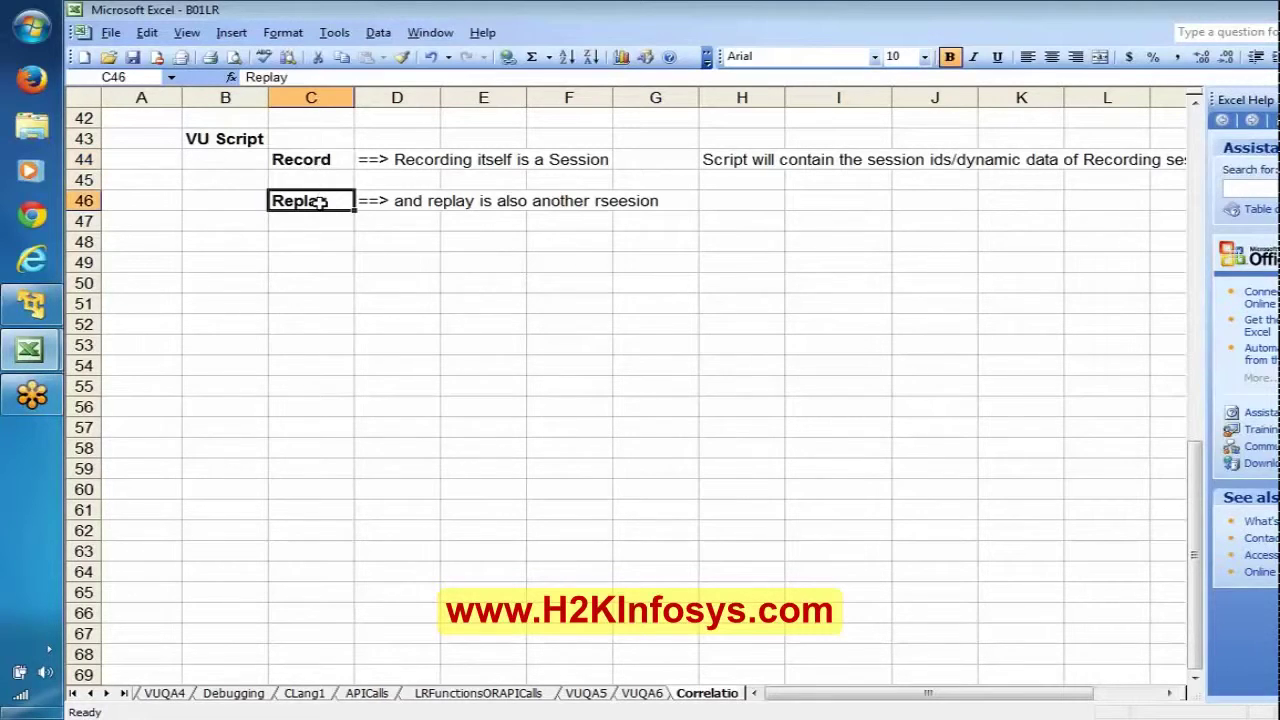
{"action": "left_click", "coordinate": [414, 223]}
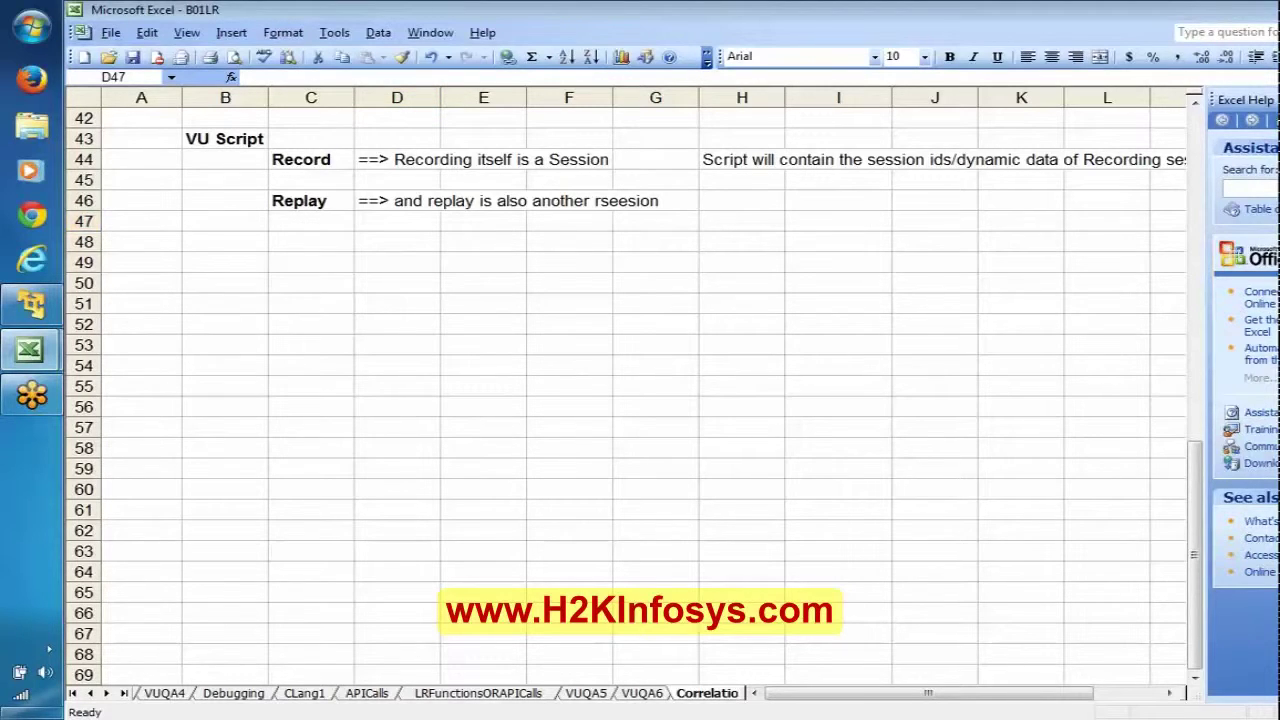
{"action": "left_click", "coordinate": [1190, 172]}
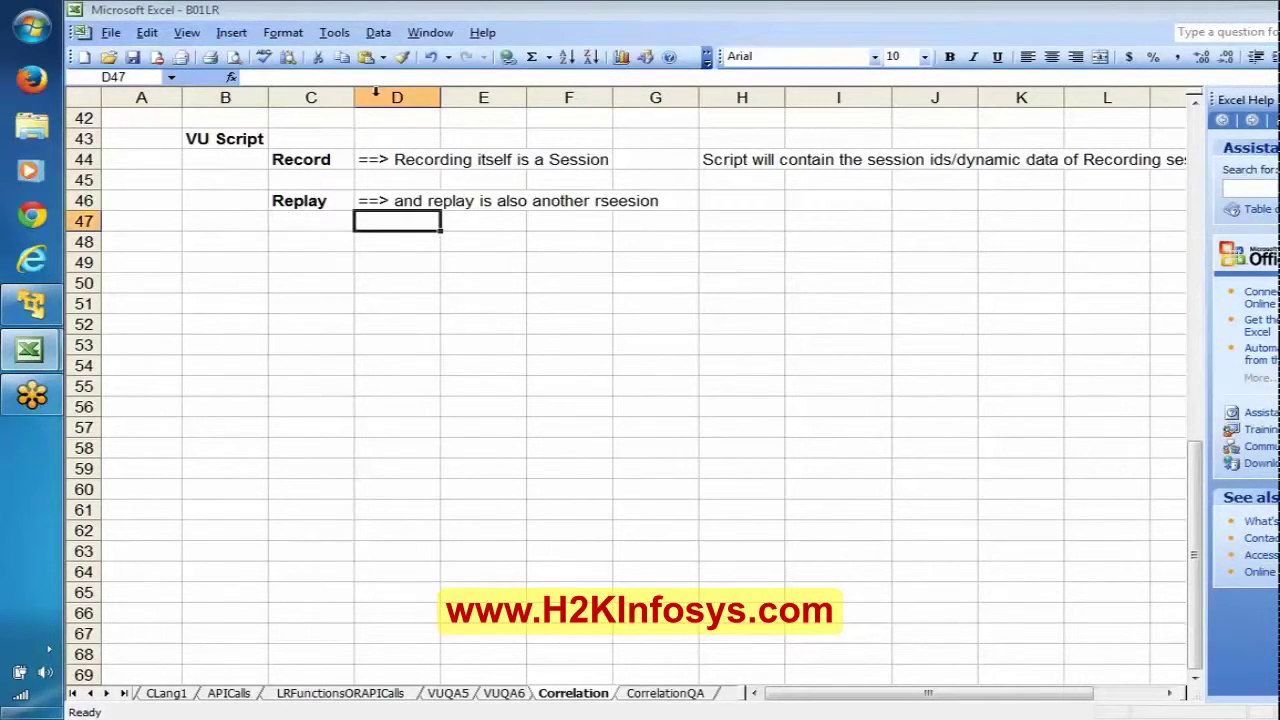
{"action": "left_click", "coordinate": [306, 160]}
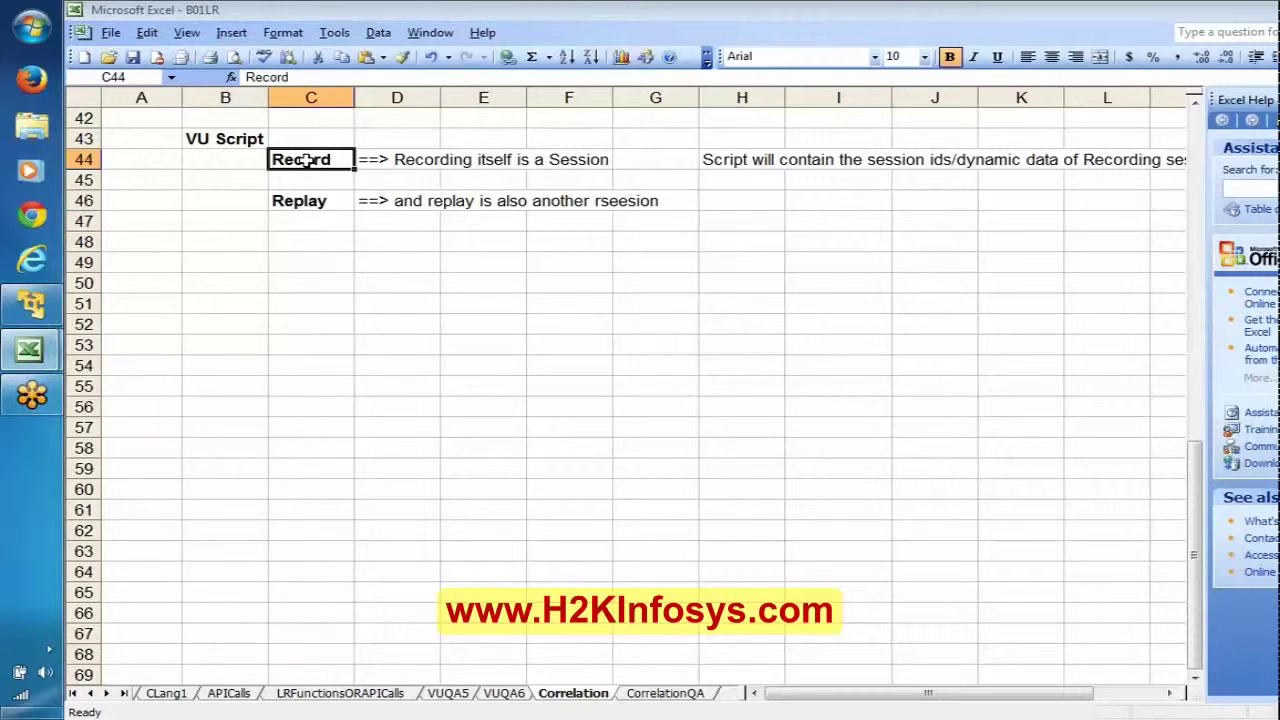
{"action": "left_click", "coordinate": [297, 200]}
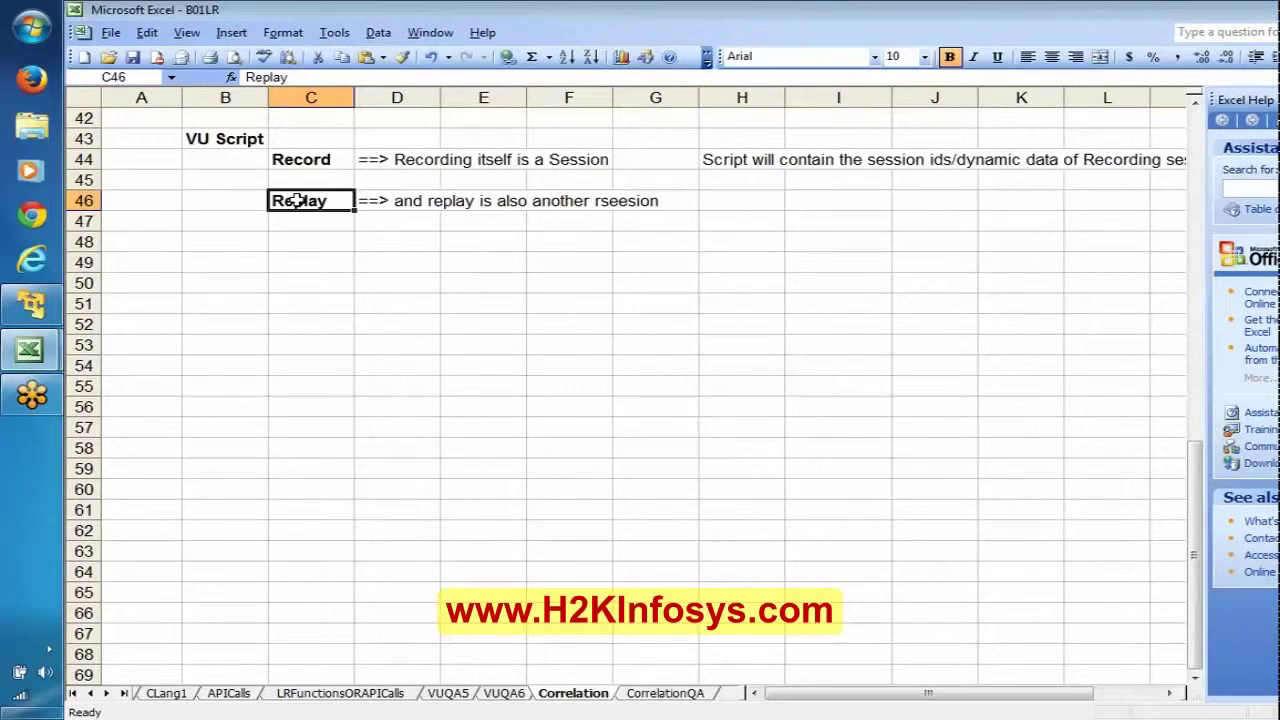
Step: Write 'to handle the dynamic data' in C3 beneath the Correlation heading
{"action": "key", "text": "ctrl+Home"}
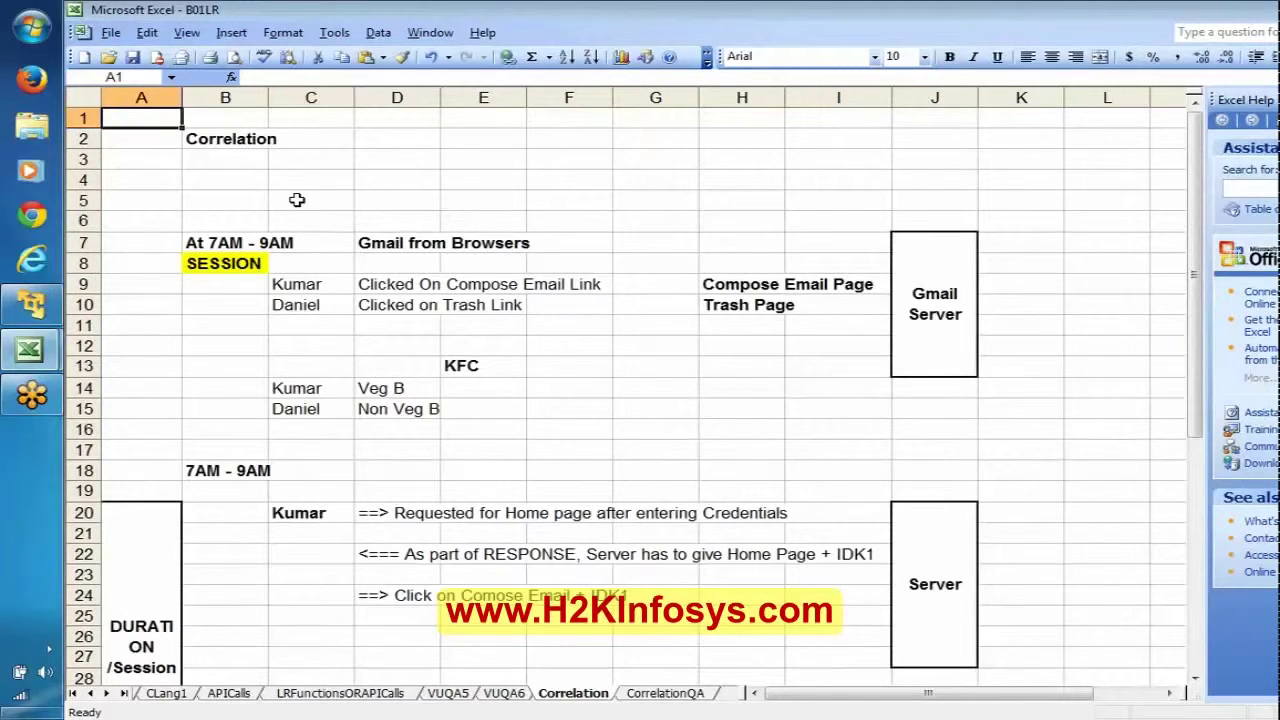
{"action": "left_click", "coordinate": [222, 142]}
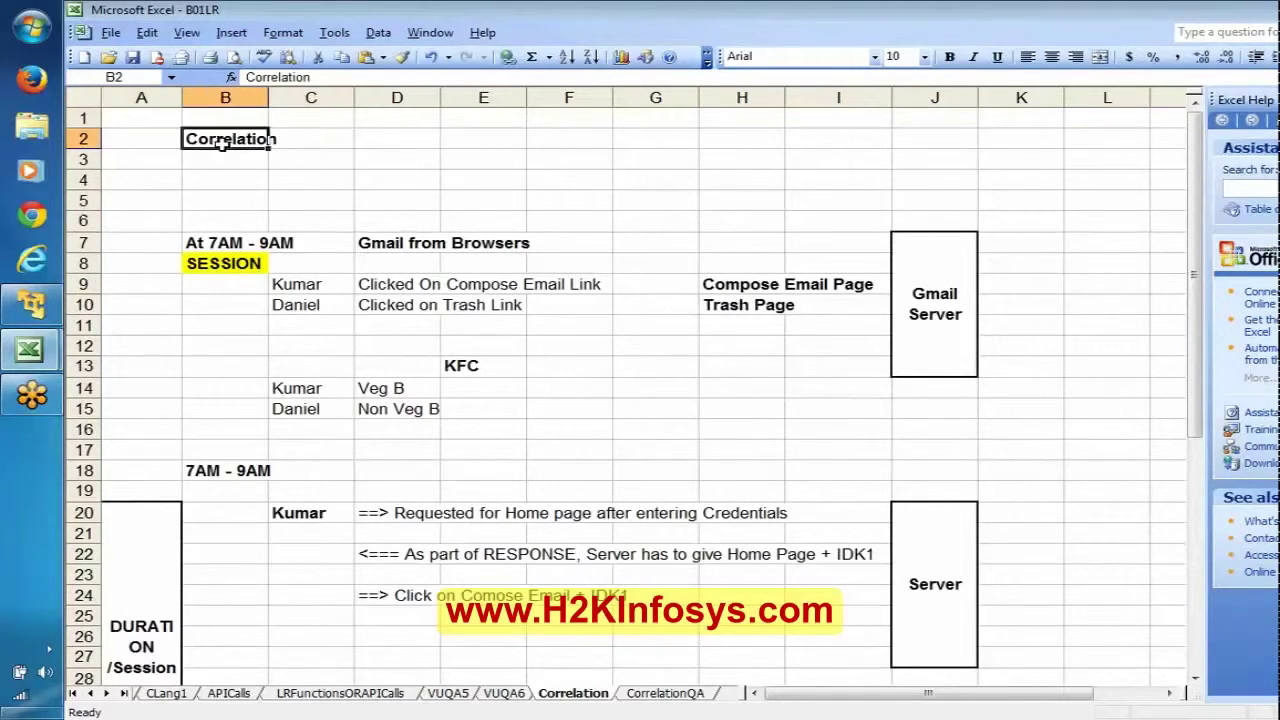
{"action": "left_click", "coordinate": [296, 158]}
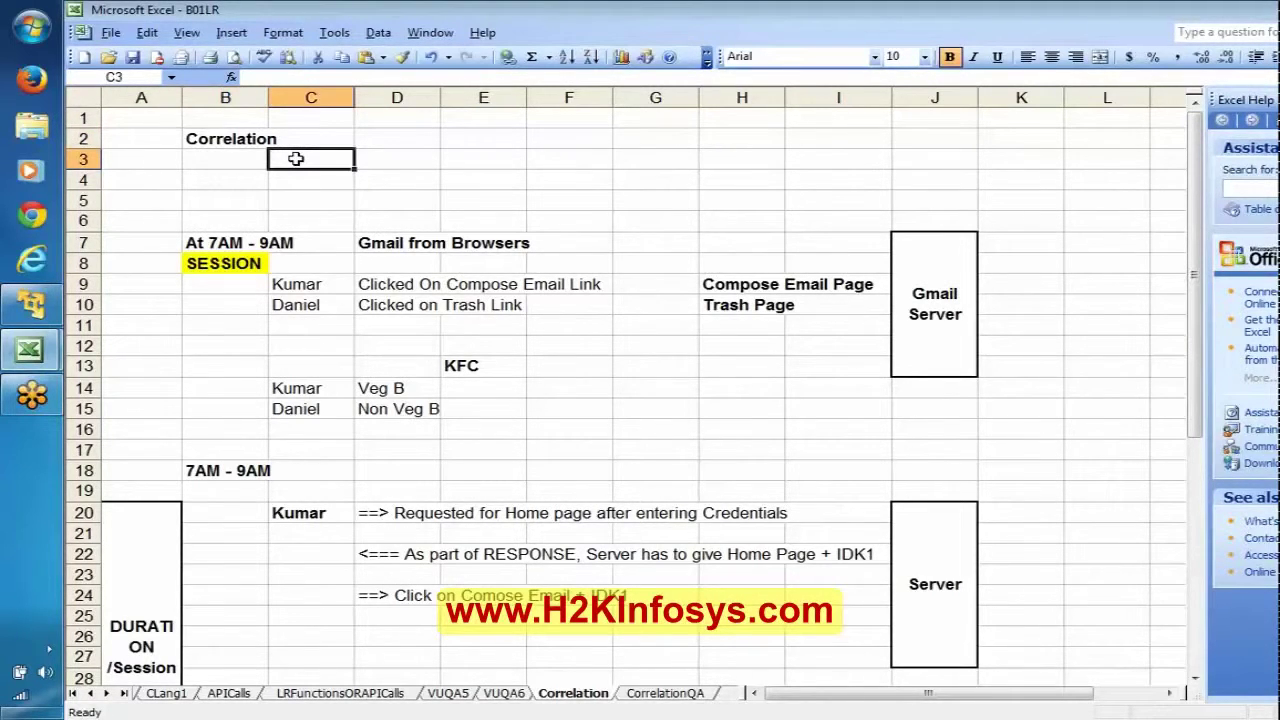
{"action": "type", "text": "to"}
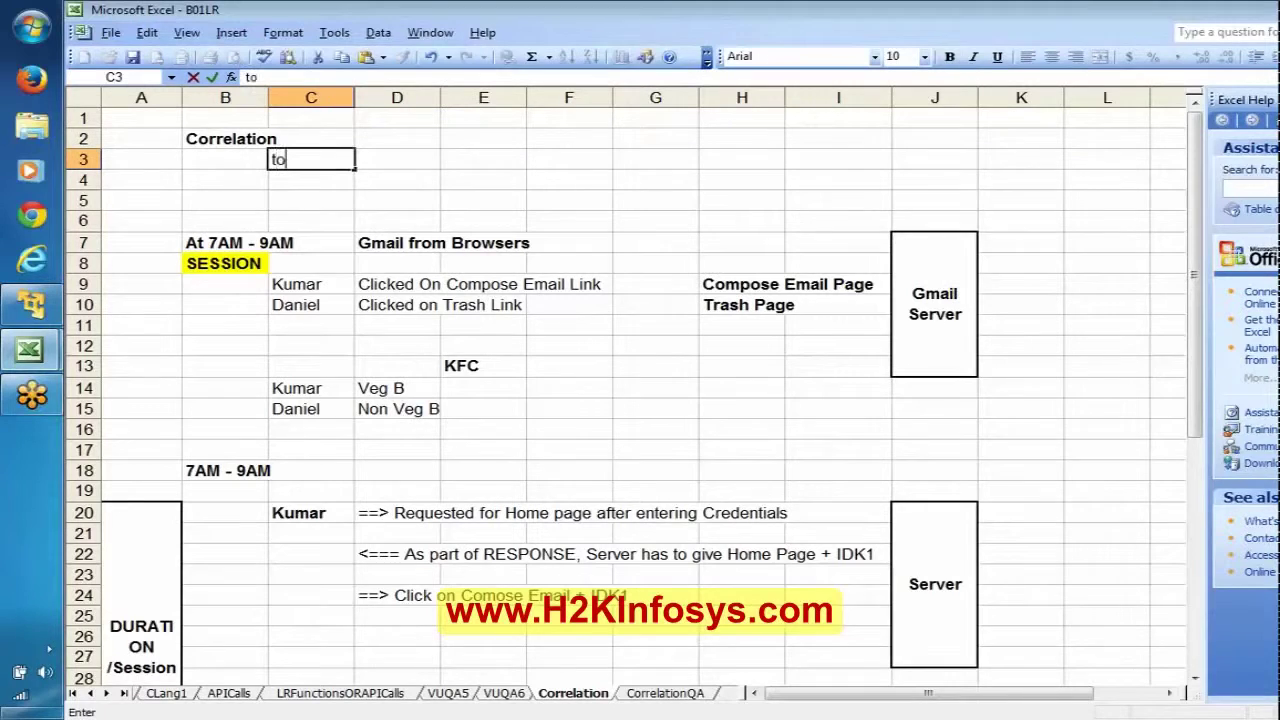
{"action": "type", "text": " handle t"}
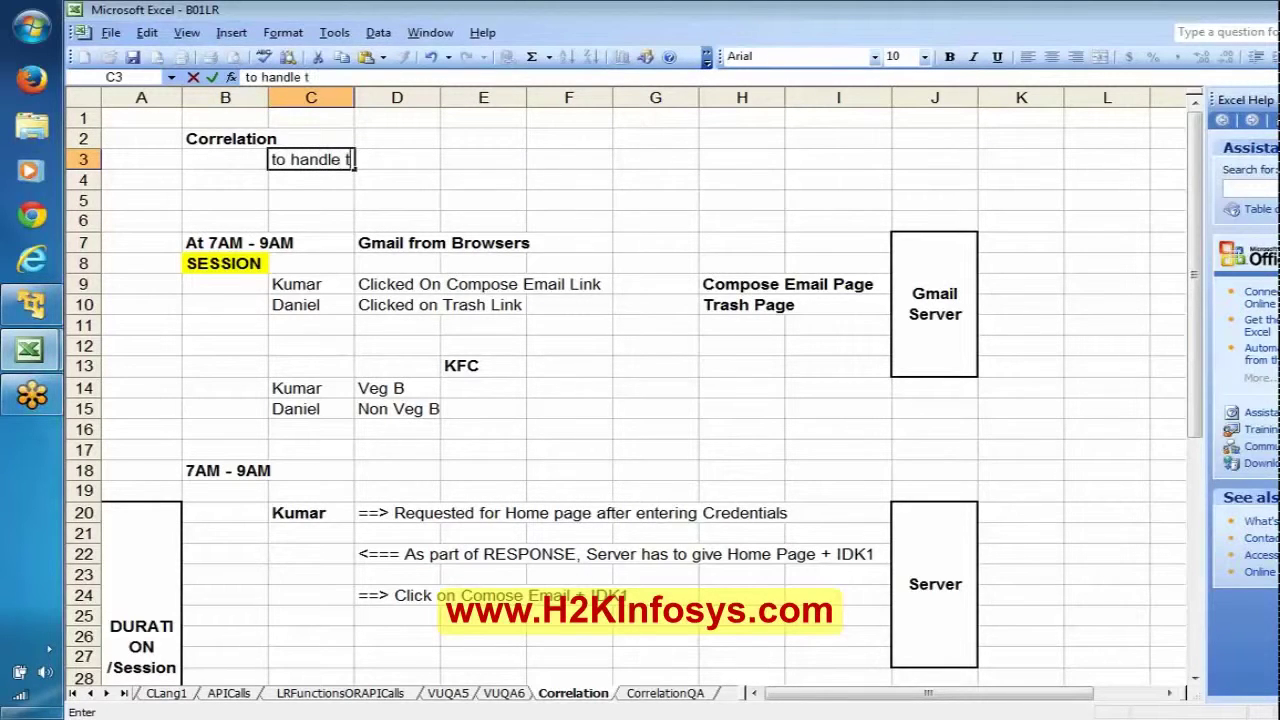
{"action": "type", "text": "he dyna"}
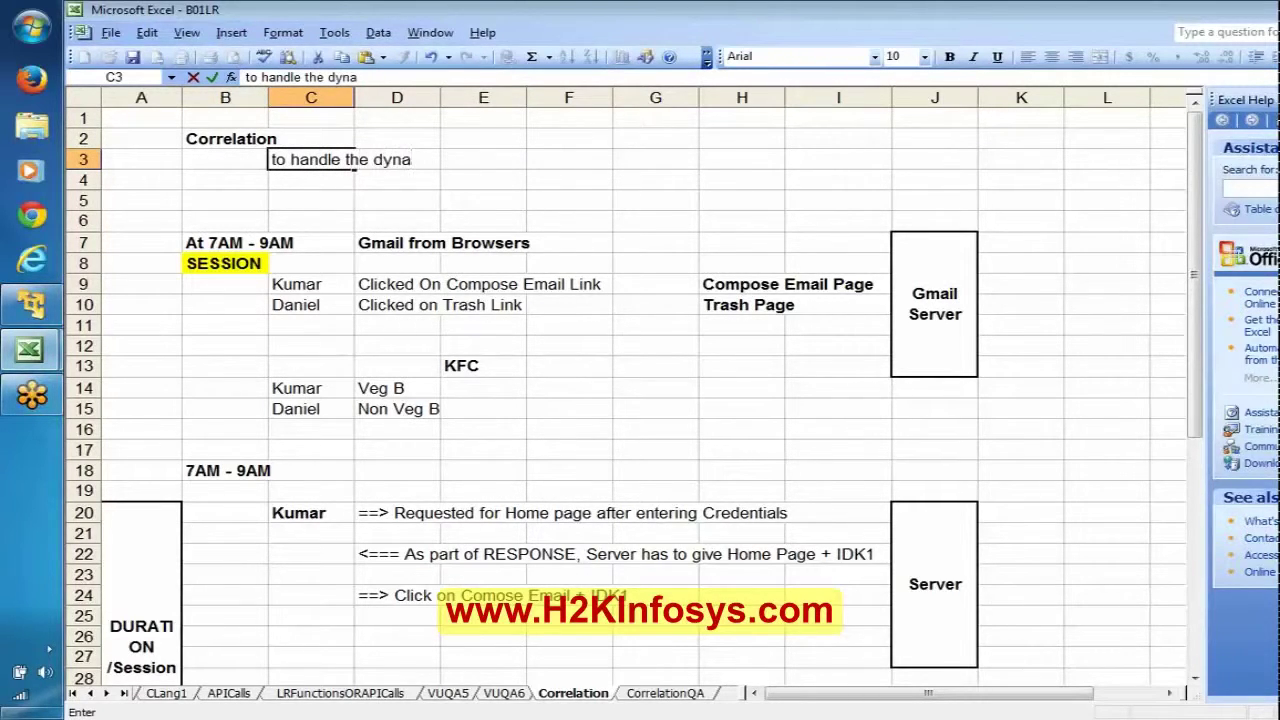
{"action": "type", "text": "mic dat"}
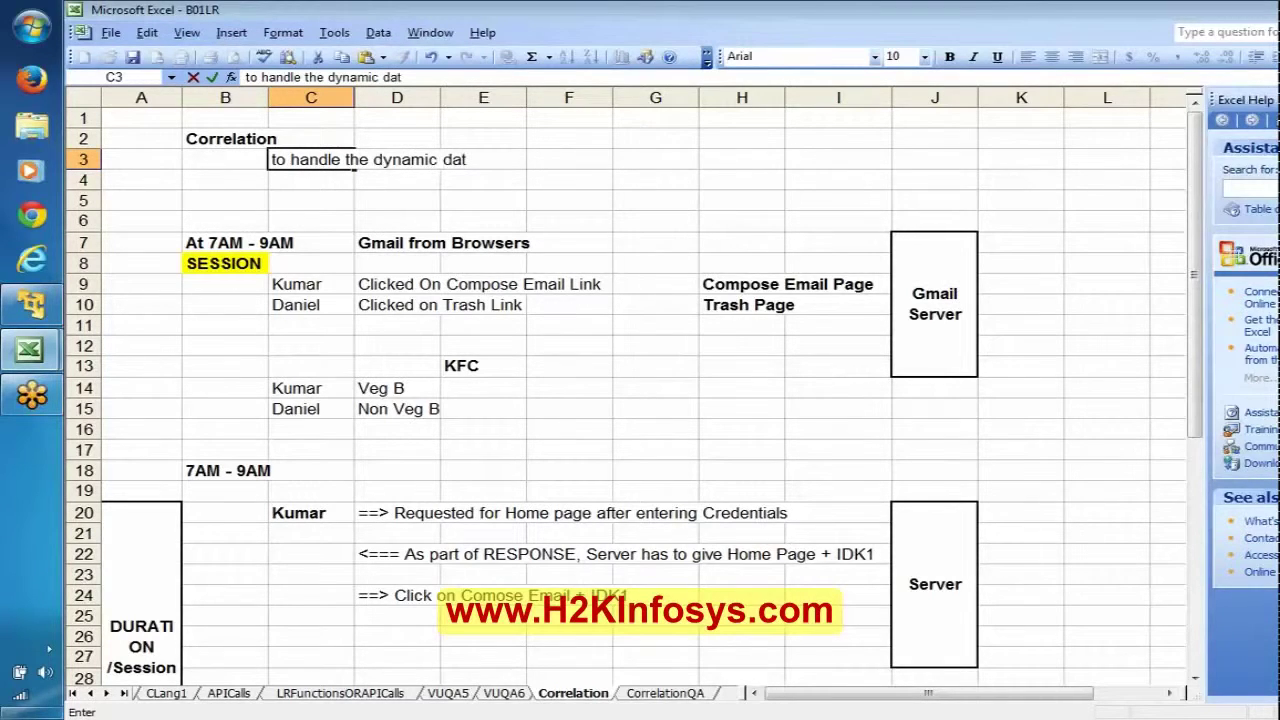
{"action": "type", "text": "a"}
{"action": "key", "text": "Return"}
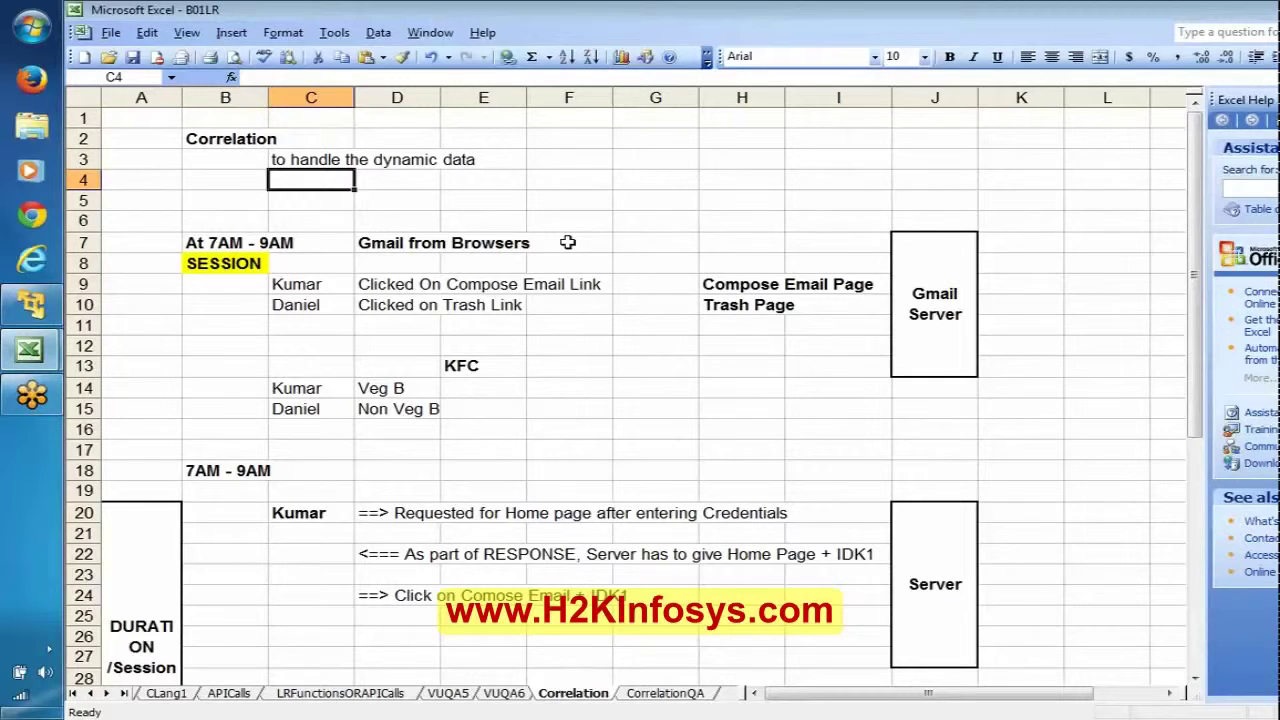
{"action": "key", "text": "ctrl+End"}
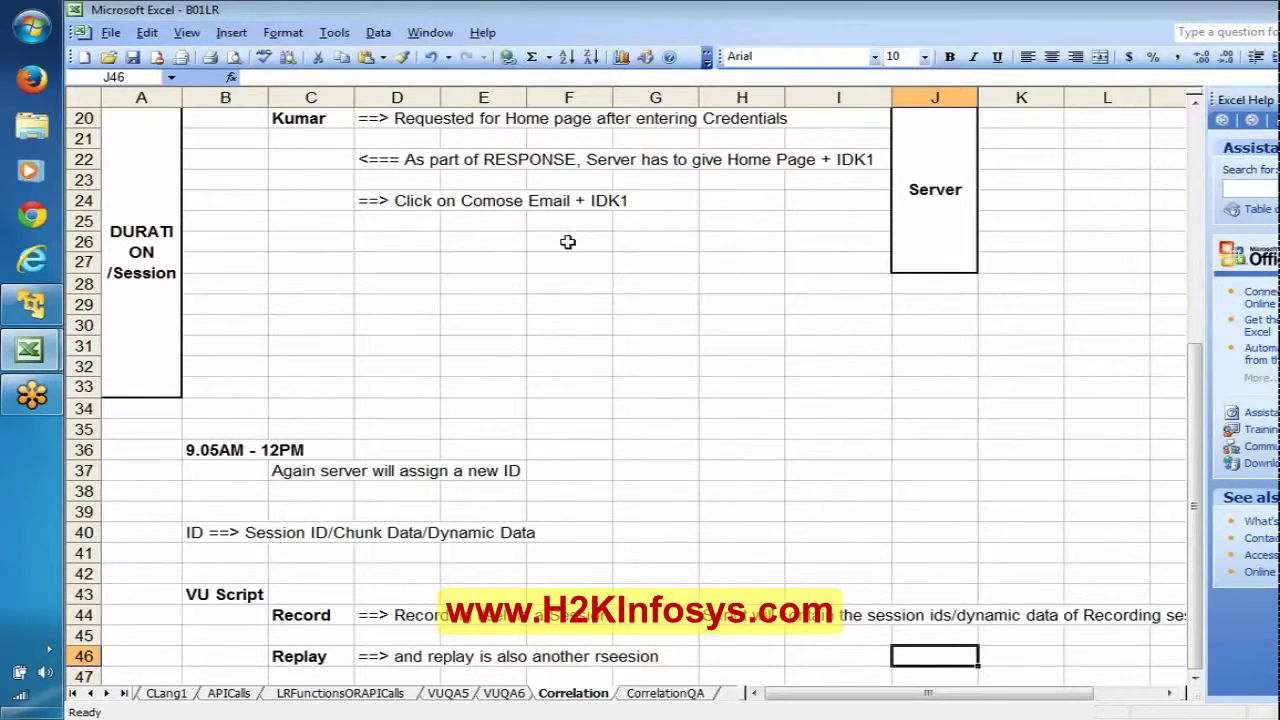
Step: Enter the bold heading 'We can handle in 2 Ways' in B48
{"action": "key", "text": "Down"}
{"action": "key", "text": "Down"}
{"action": "key", "text": "Down"}
{"action": "key", "text": "Down"}
{"action": "key", "text": "Down"}
{"action": "key", "text": "Down"}
{"action": "key", "text": "Down"}
{"action": "key", "text": "Down"}
{"action": "key", "text": "Down"}
{"action": "key", "text": "Down"}
{"action": "key", "text": "Down"}
{"action": "key", "text": "Down"}
{"action": "key", "text": "Down"}
{"action": "key", "text": "Down"}
{"action": "key", "text": "Down"}
{"action": "key", "text": "Down"}
{"action": "key", "text": "Down"}
{"action": "key", "text": "Down"}
{"action": "key", "text": "Down"}
{"action": "key", "text": "Down"}
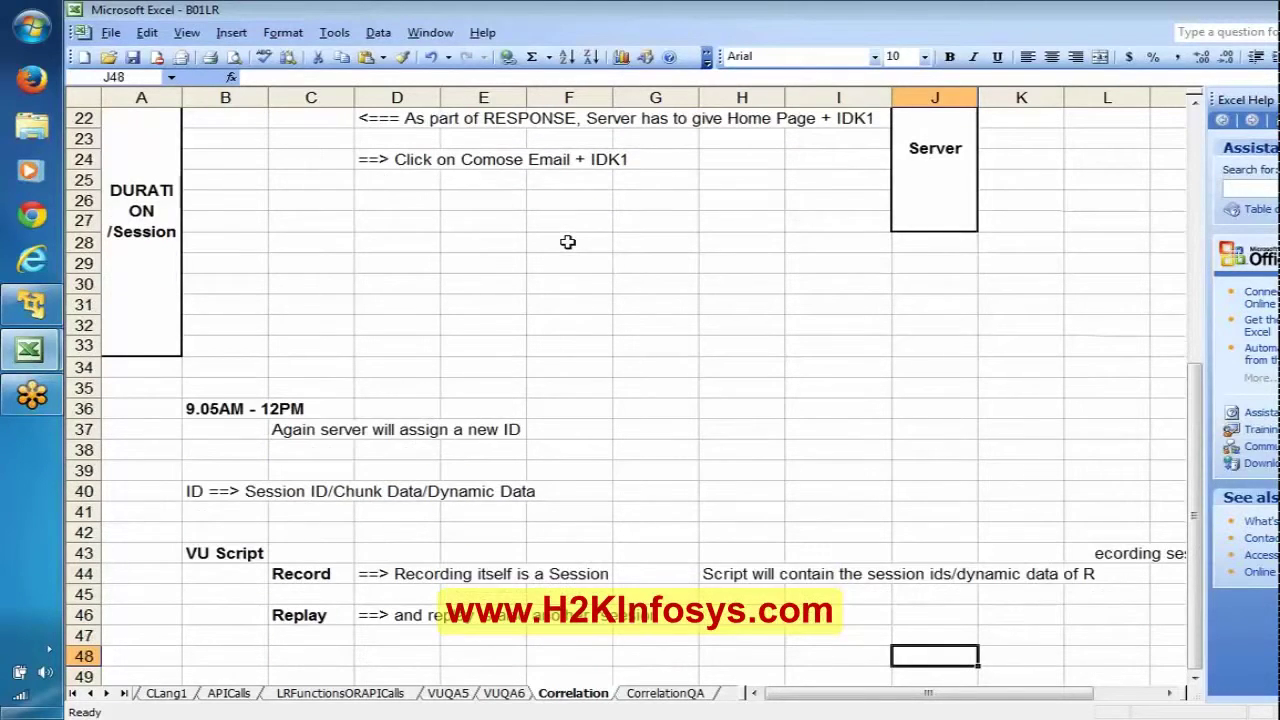
{"action": "left_click", "coordinate": [212, 206]}
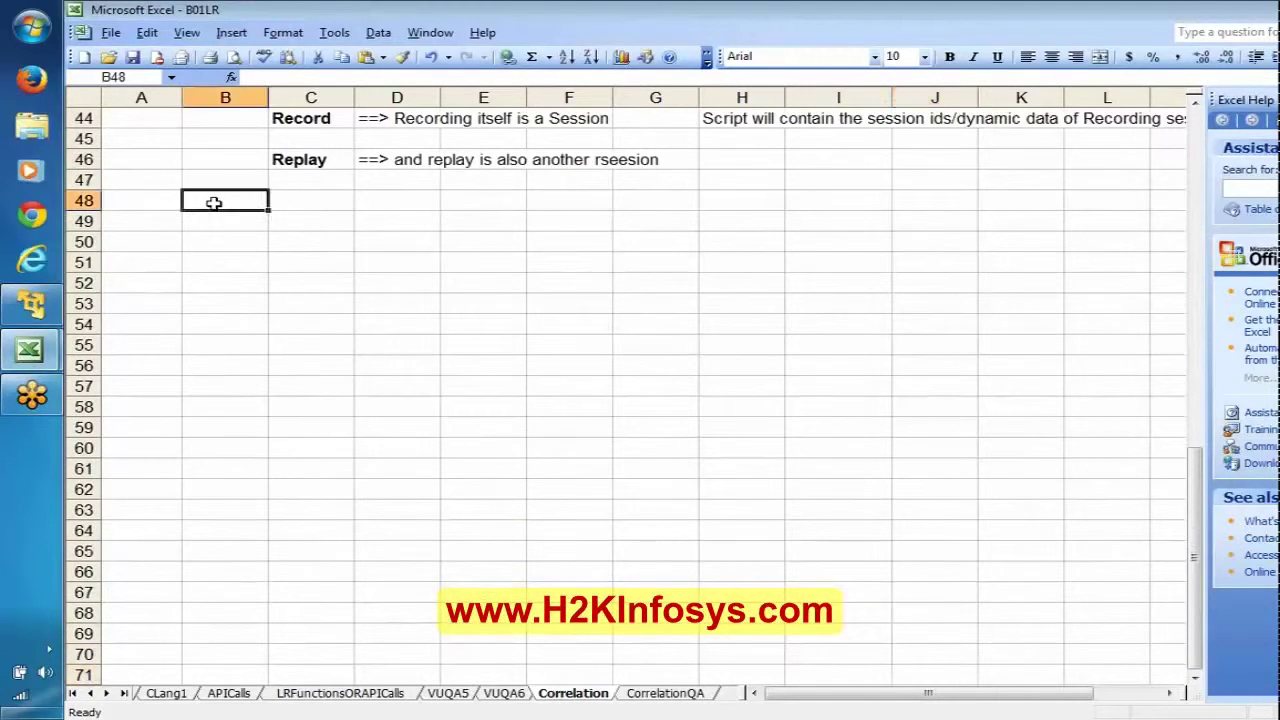
{"action": "type", "text": "W"}
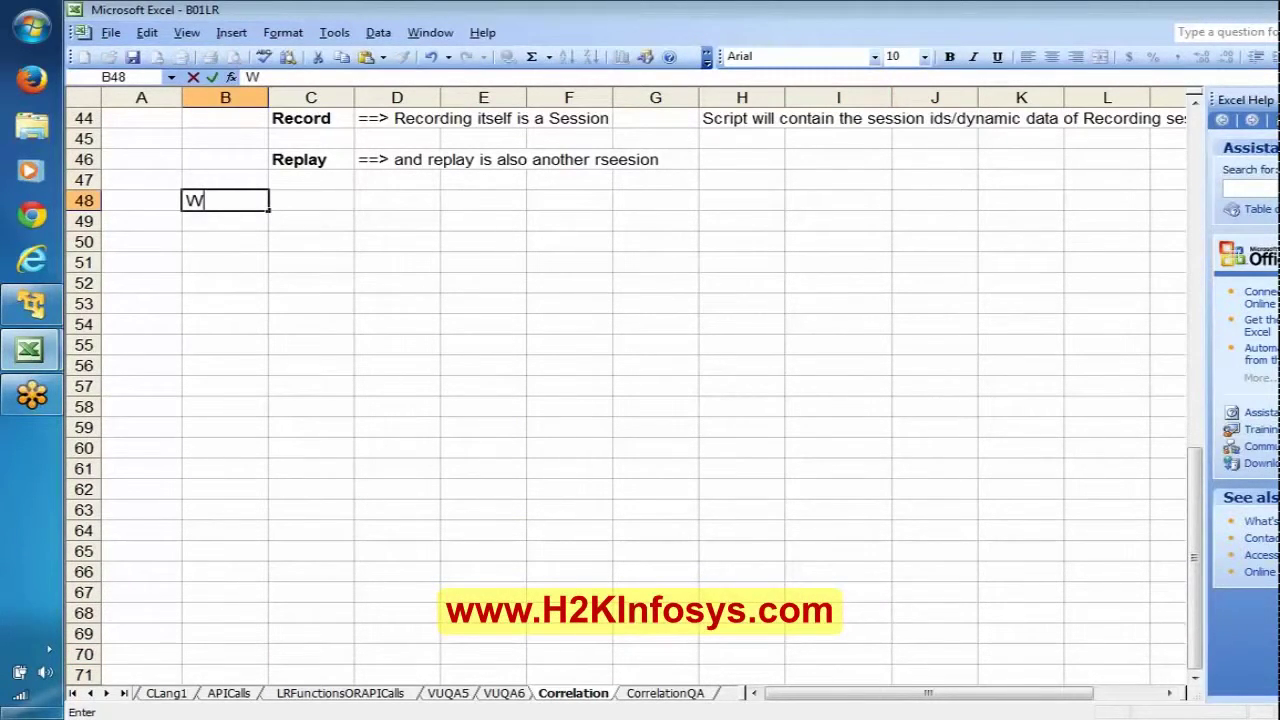
{"action": "type", "text": "e can ha"}
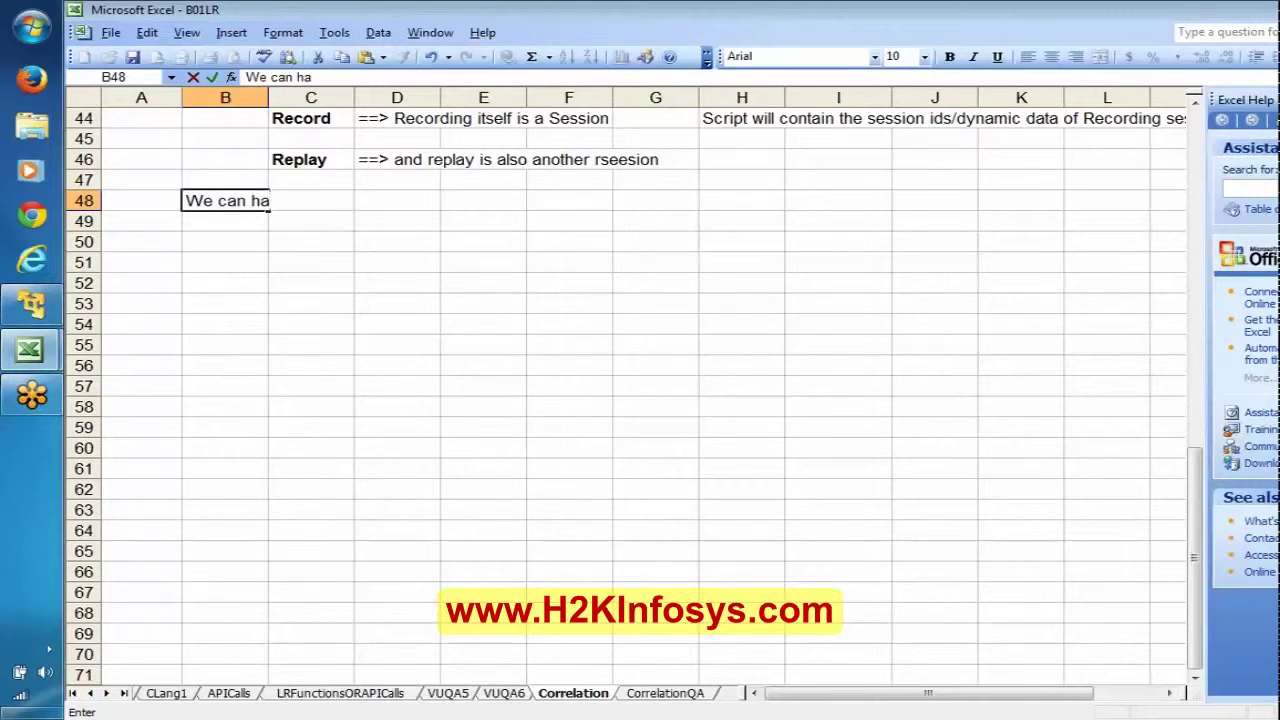
{"action": "type", "text": "ndle in"}
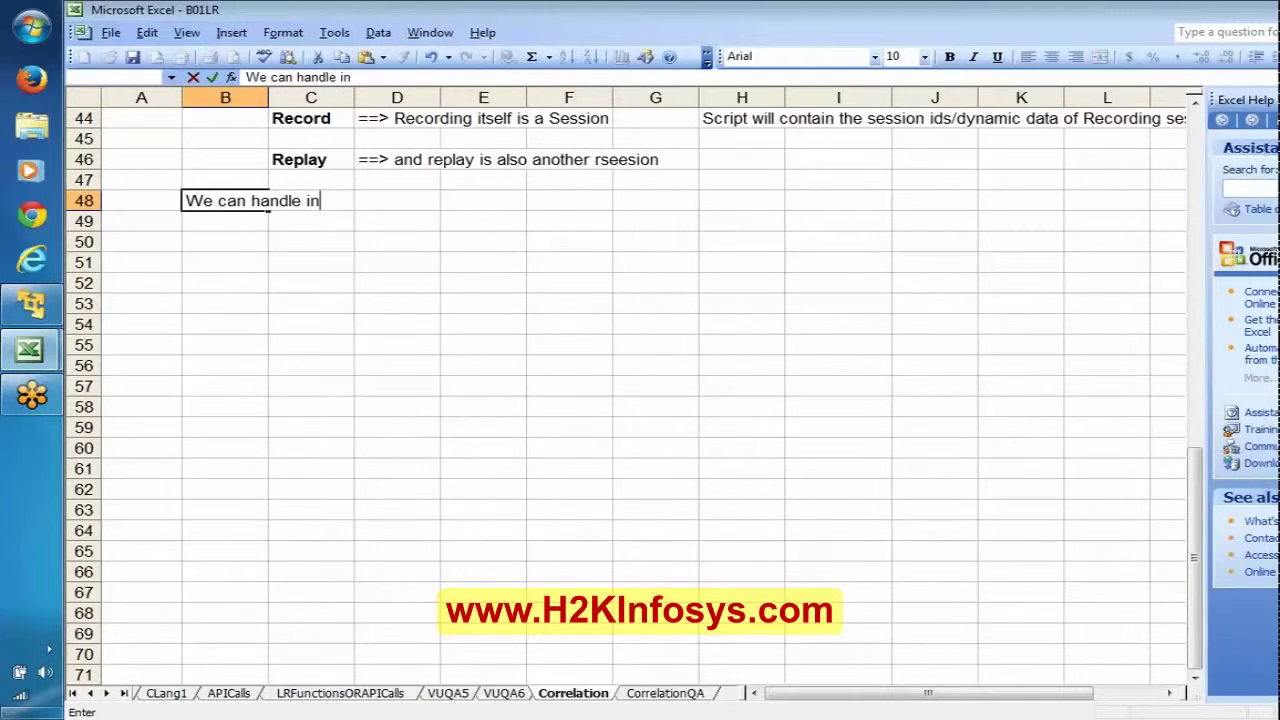
{"action": "type", "text": " 2 Ways"}
{"action": "key", "text": "Return"}
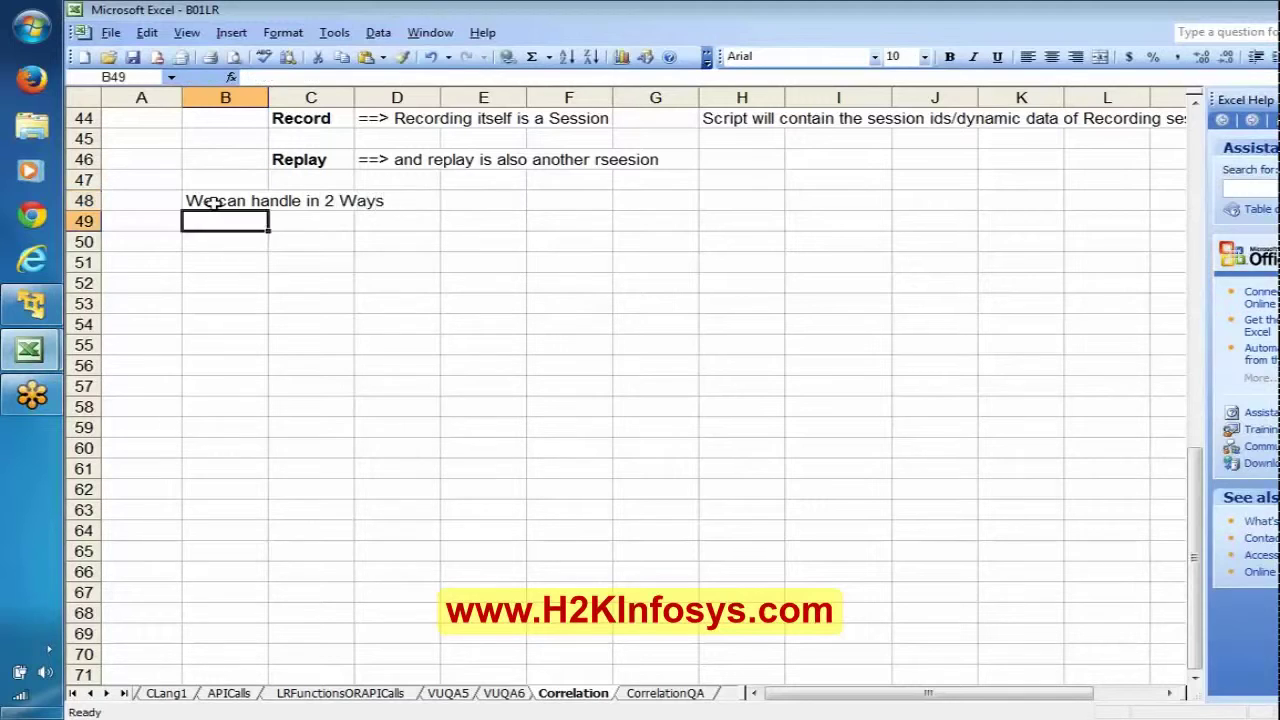
{"action": "key", "text": "Up"}
{"action": "key", "text": "ctrl+b"}
{"action": "key", "text": "Down"}
Step: List '1. Automatic Correlation' in C49 and '2. Manual Correlation' in C50
{"action": "key", "text": "Right"}
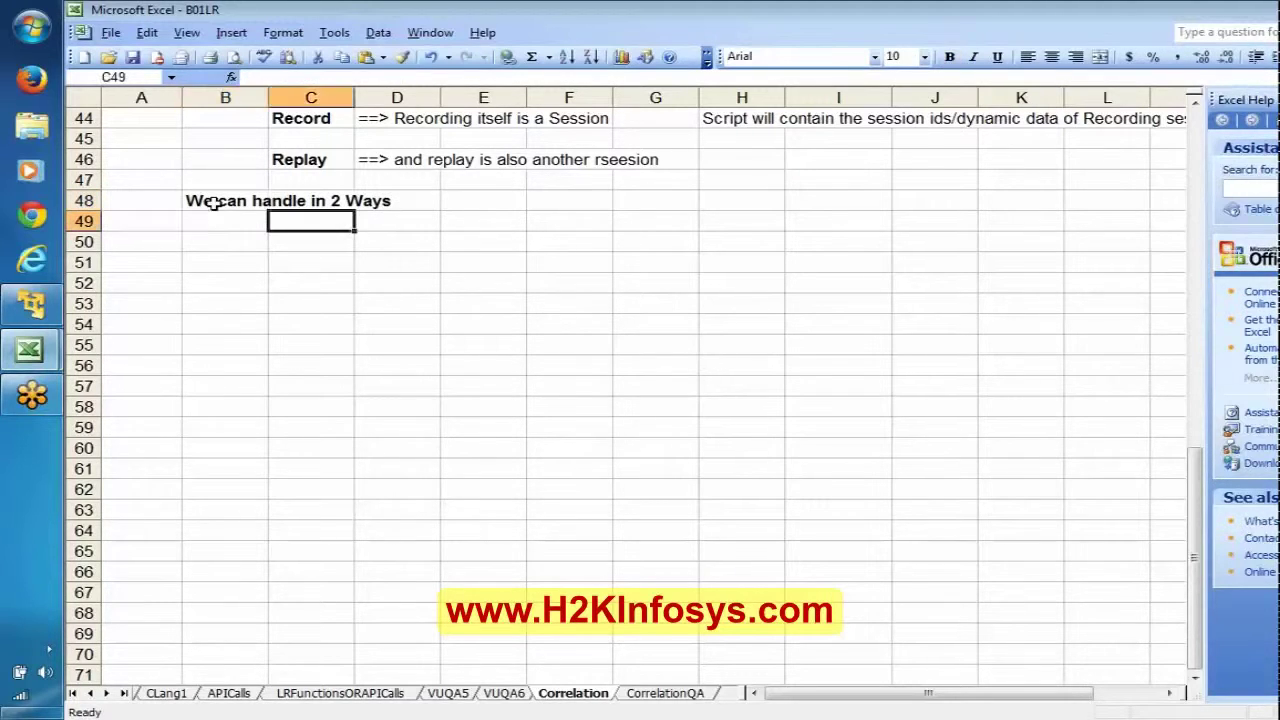
{"action": "type", "text": "1."}
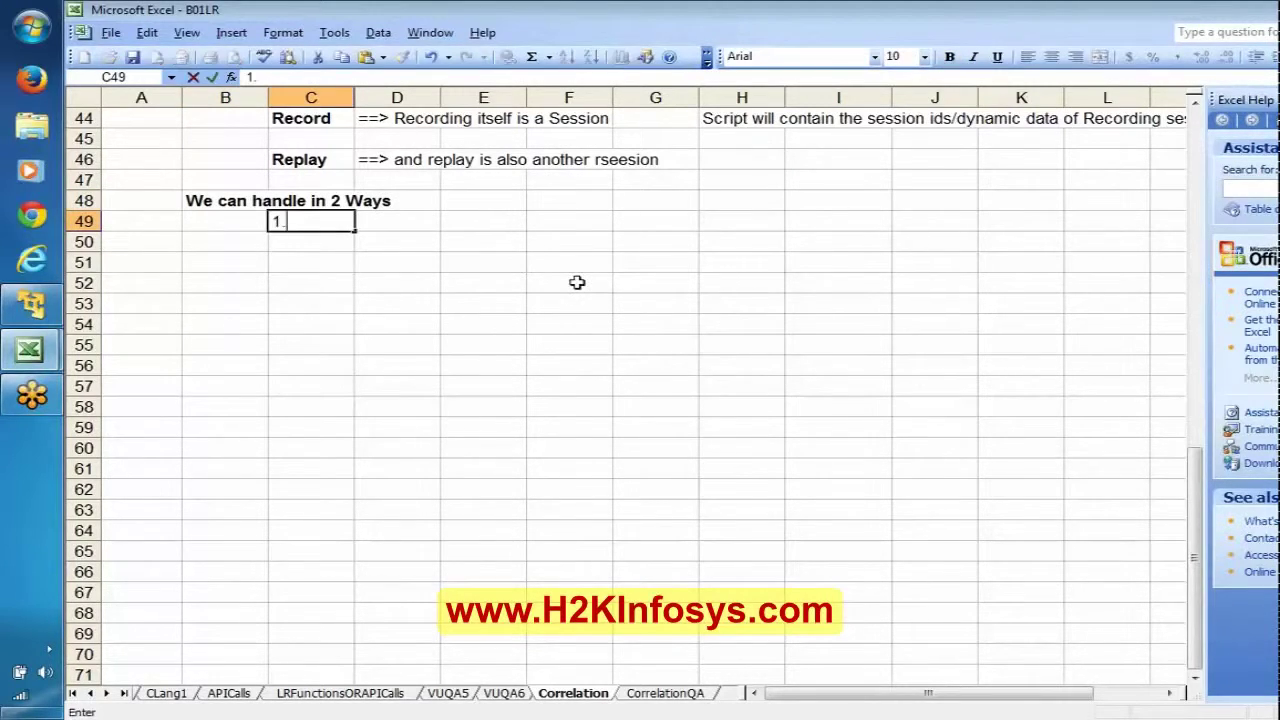
{"action": "type", "text": " Automatic Co"}
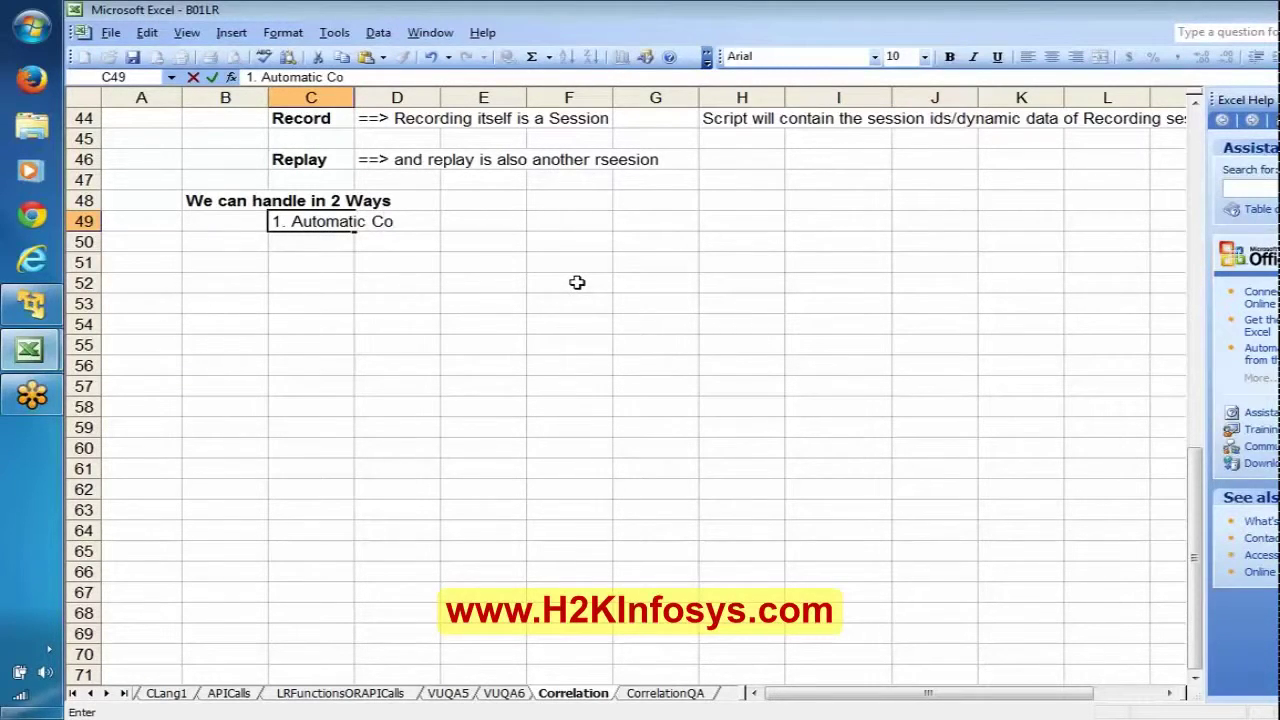
{"action": "type", "text": "rrelation"}
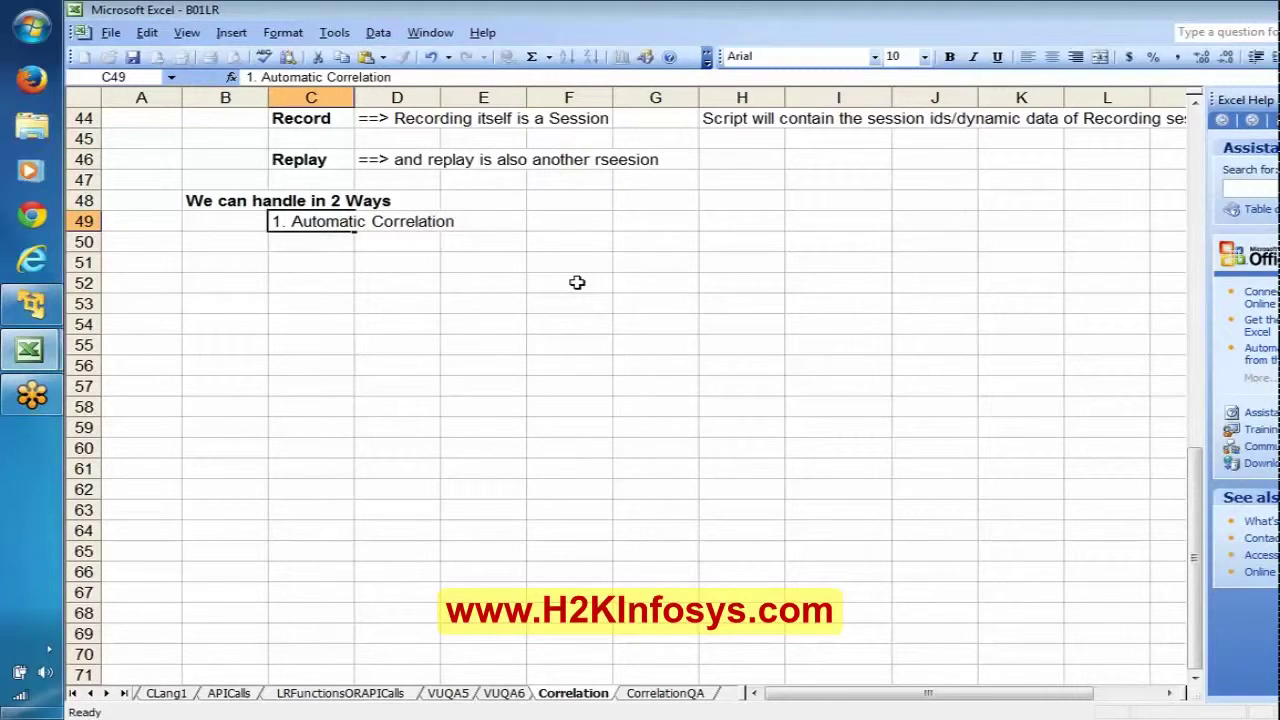
{"action": "key", "text": "Return"}
{"action": "type", "text": "2. Ma"}
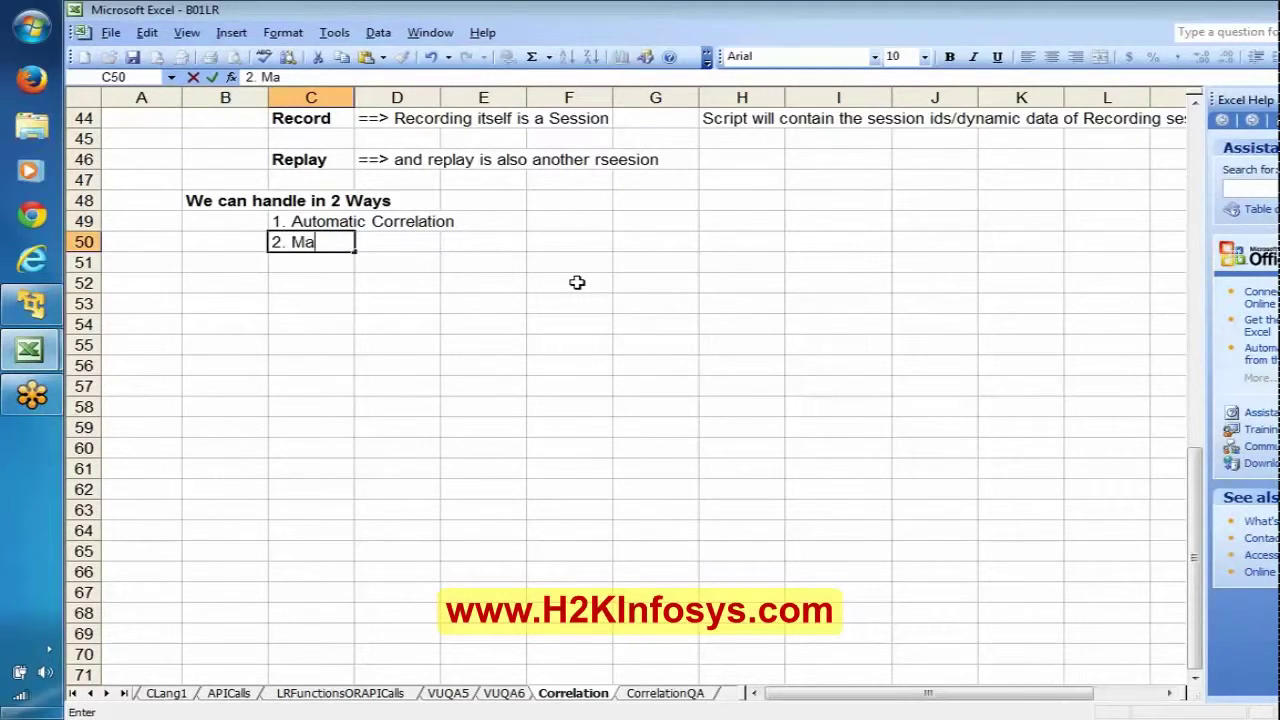
{"action": "type", "text": "nual Co"}
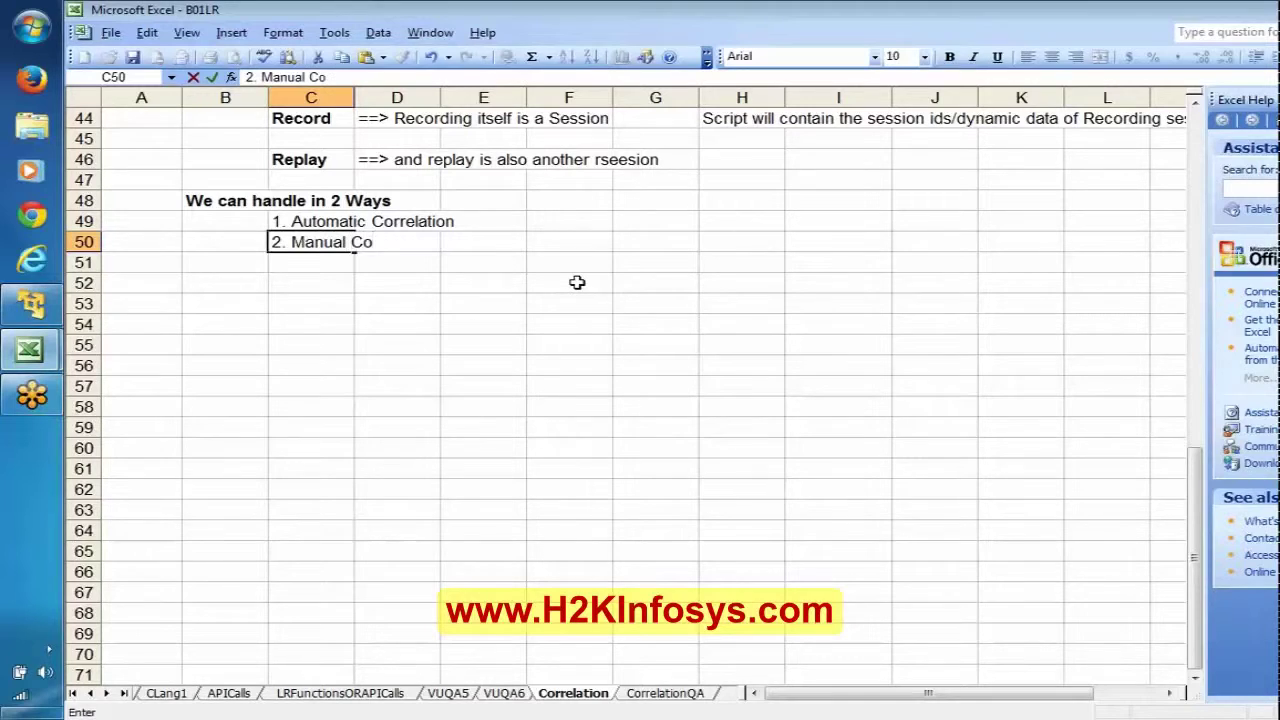
{"action": "type", "text": "rrelation"}
{"action": "key", "text": "Return"}
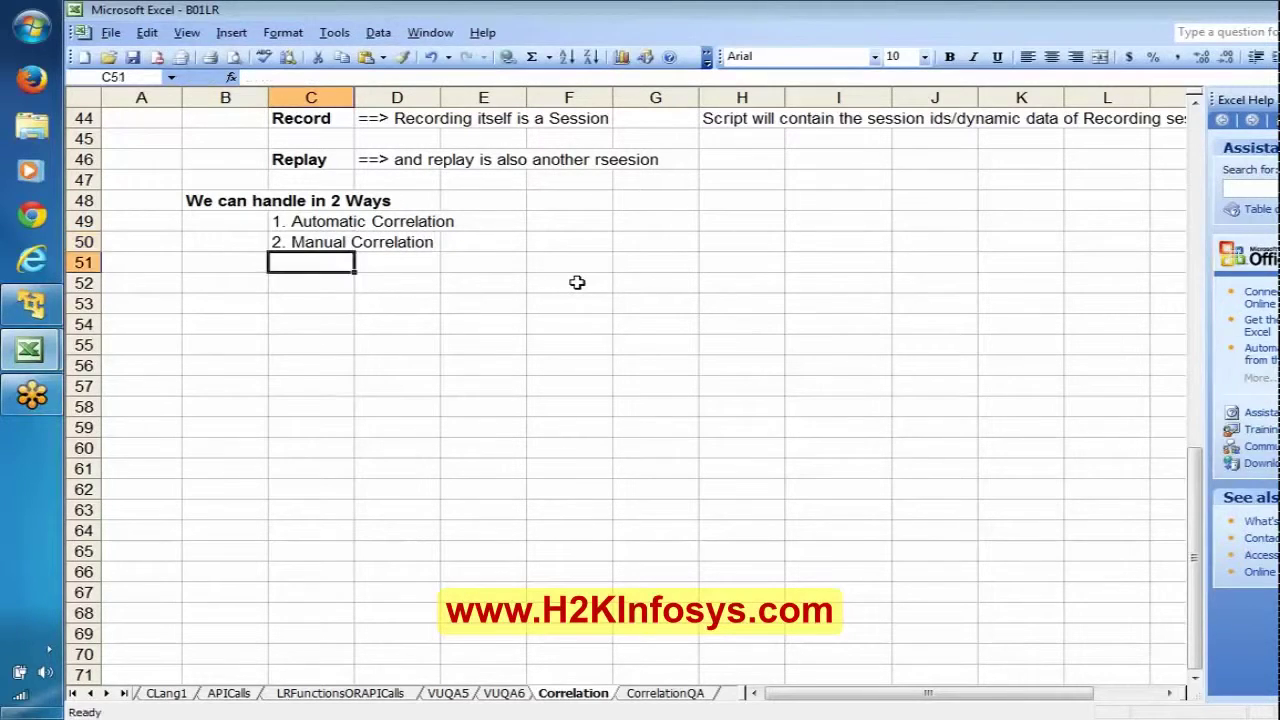
{"action": "key", "text": "Up"}
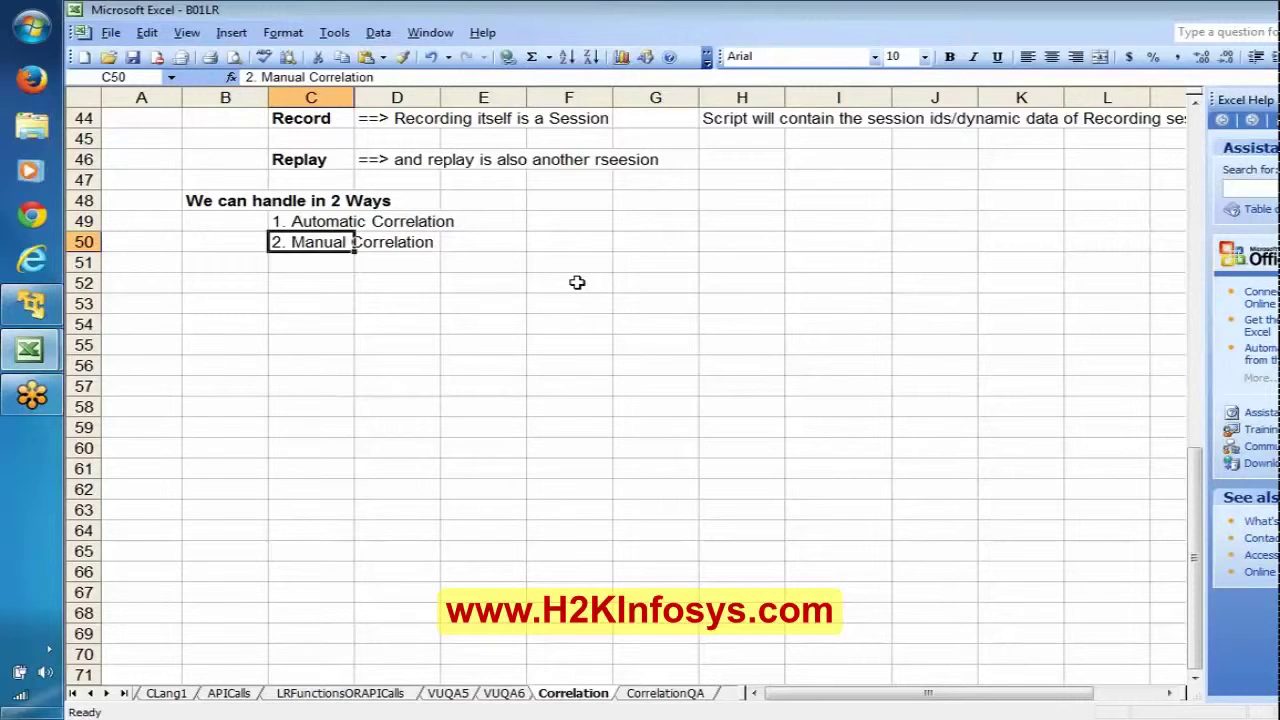
{"action": "key", "text": "Up"}
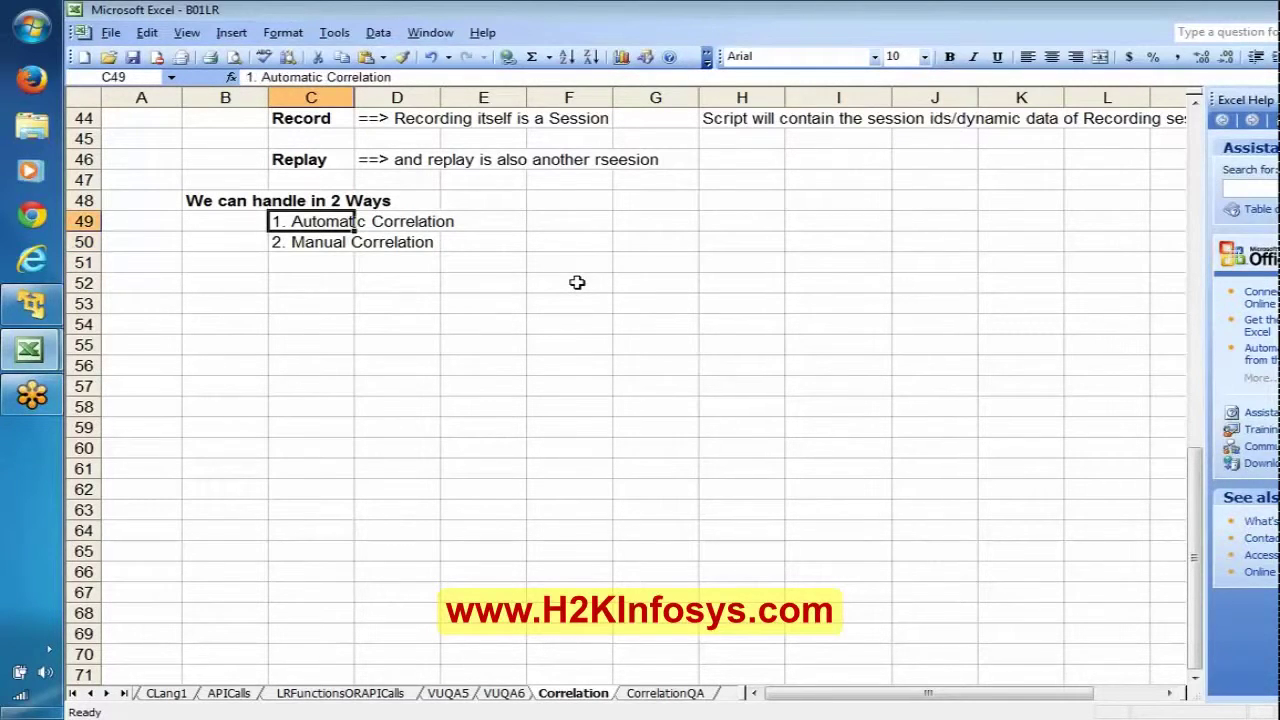
Step: Copy '1. Automatic Correlation' into B52 as a bold section heading
{"action": "key", "text": "ctrl+c"}
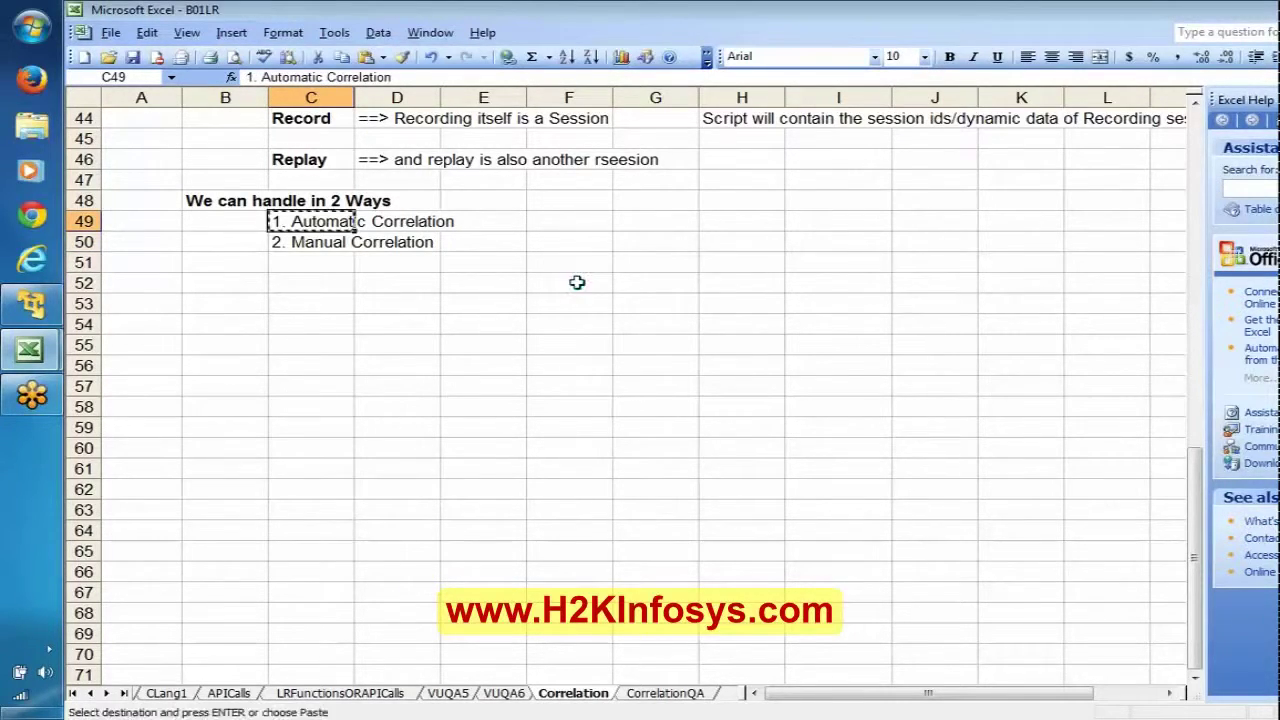
{"action": "key", "text": "Down"}
{"action": "key", "text": "Down"}
{"action": "key", "text": "Down"}
{"action": "key", "text": "Left"}
{"action": "key", "text": "ctrl+v"}
{"action": "key", "text": "ctrl+b"}
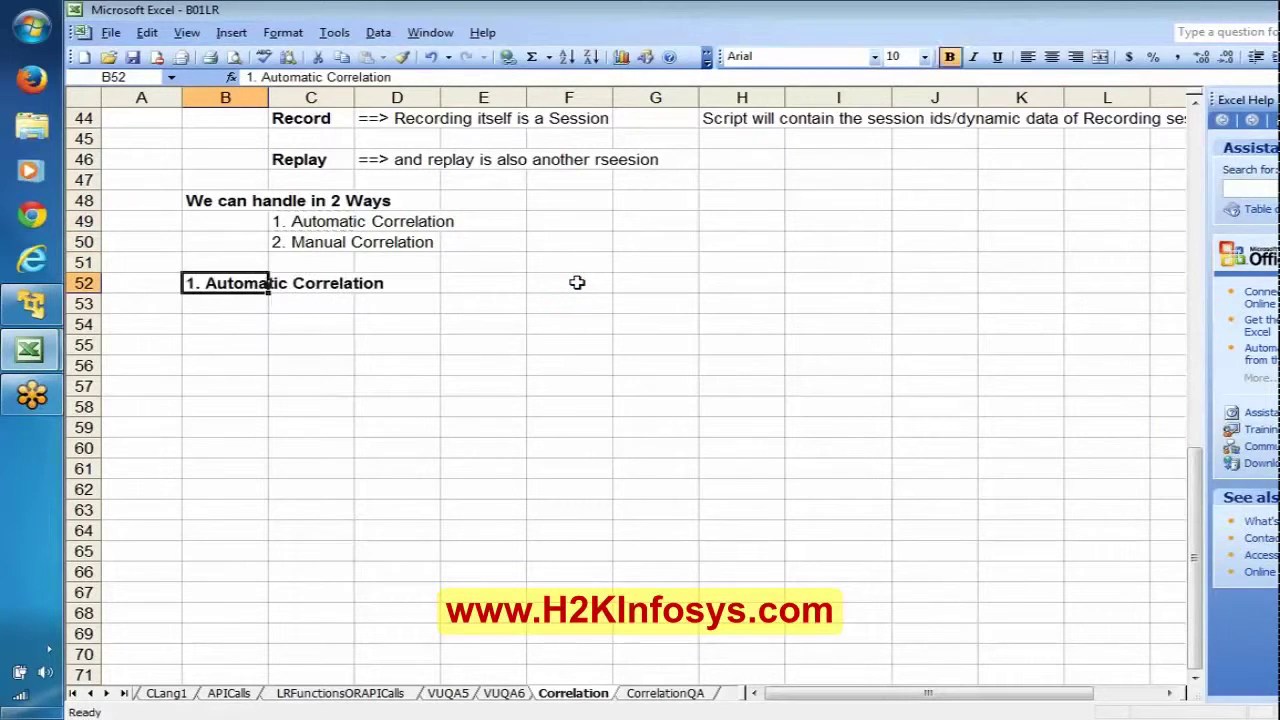
{"action": "key", "text": "Down"}
{"action": "key", "text": "Right"}
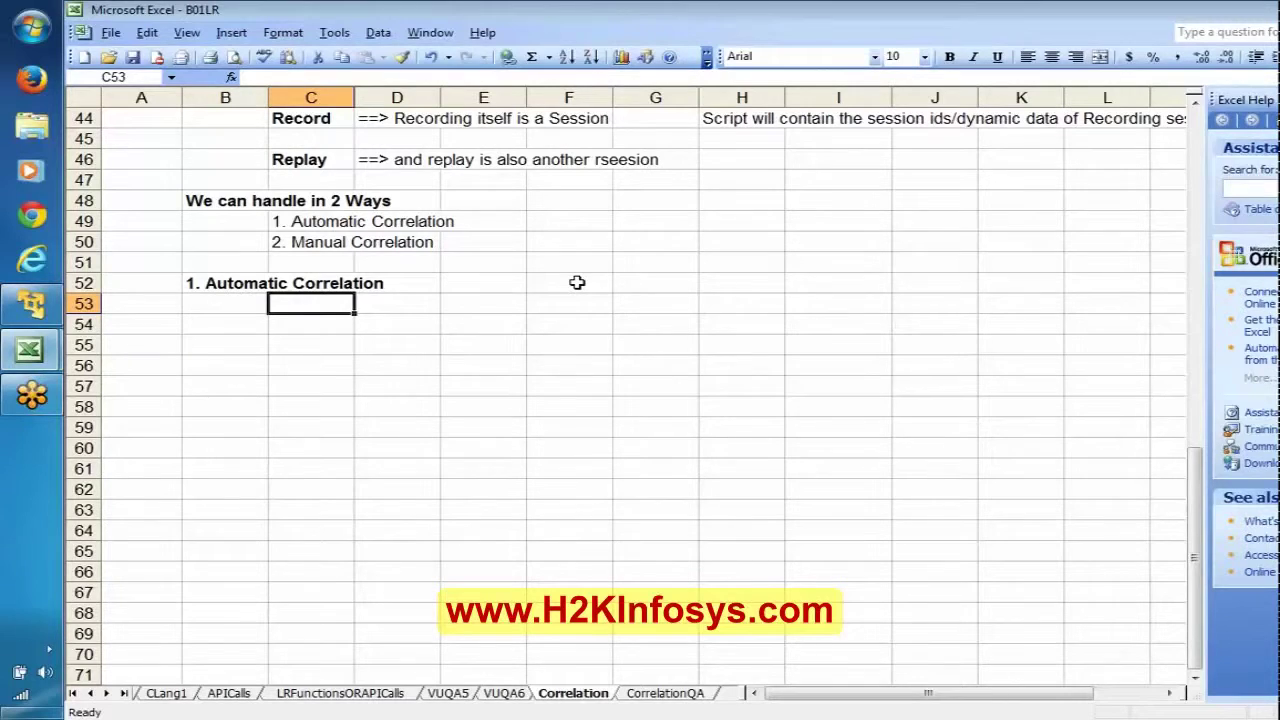
Step: Add notes 'VUGen tool option' and 'Till LR11 => "Scan and Correlate" option' under the heading
{"action": "type", "text": "V"}
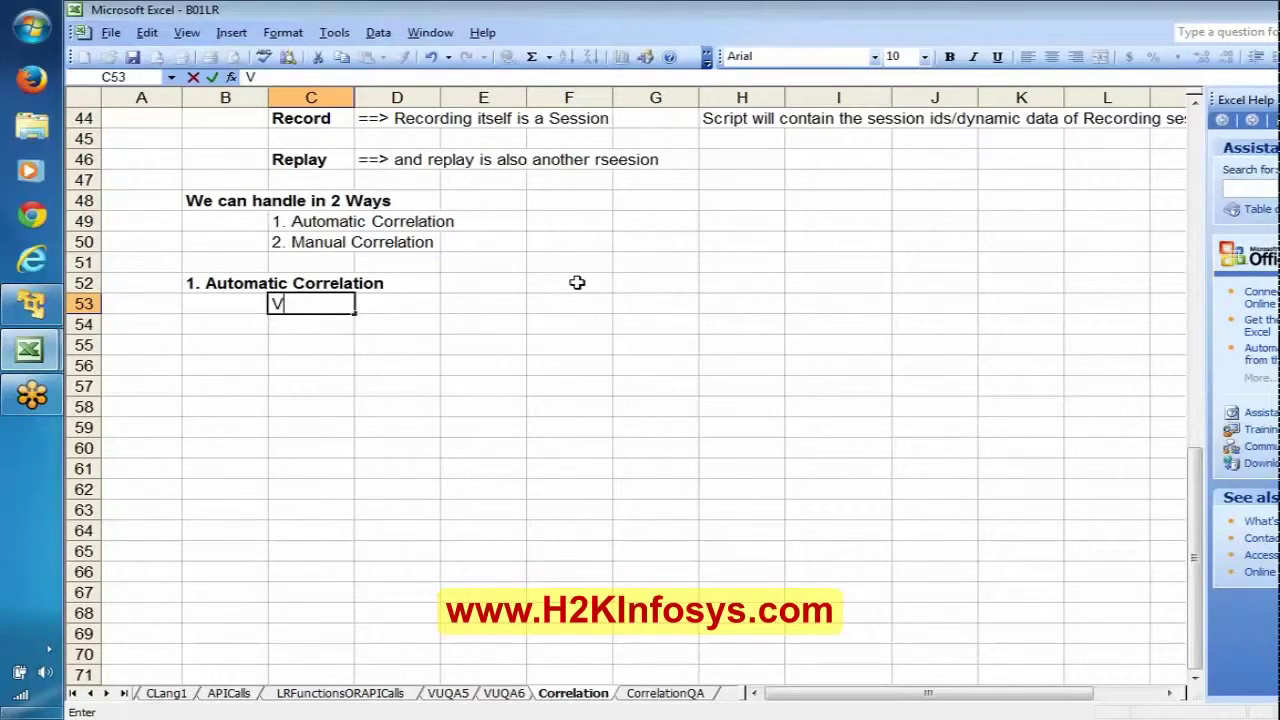
{"action": "type", "text": "UGen"}
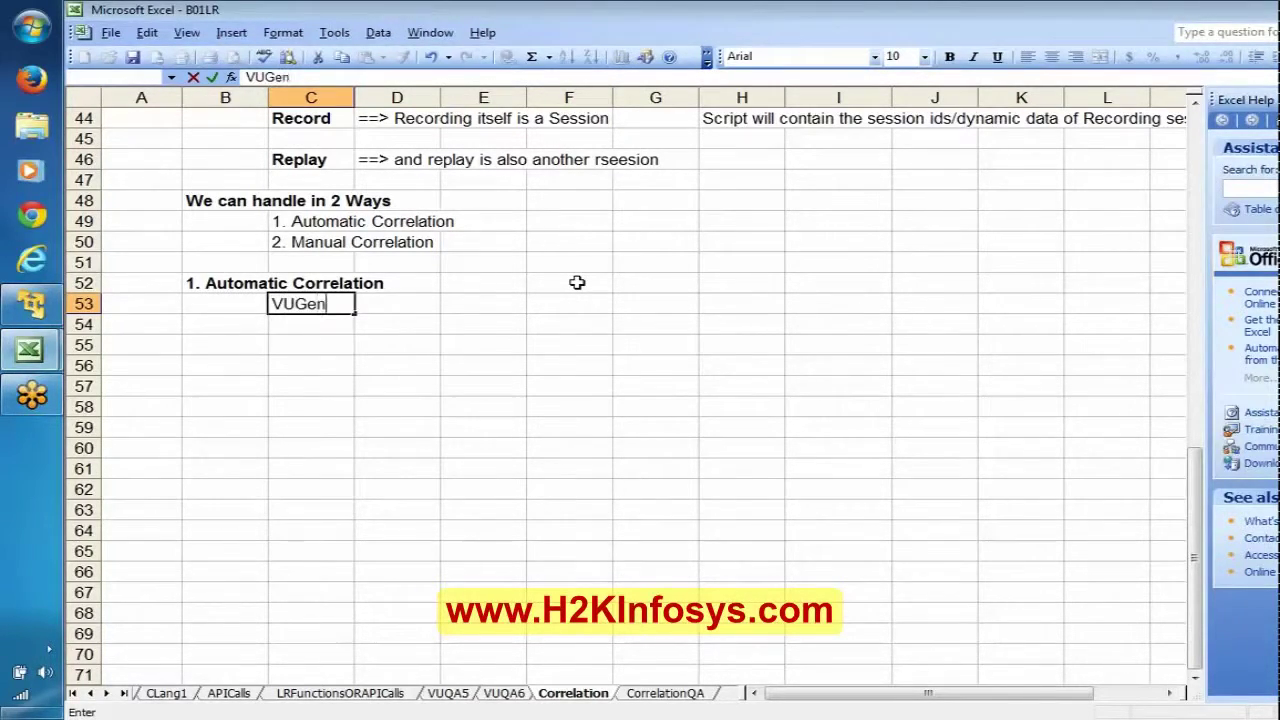
{"action": "type", "text": " tool o"}
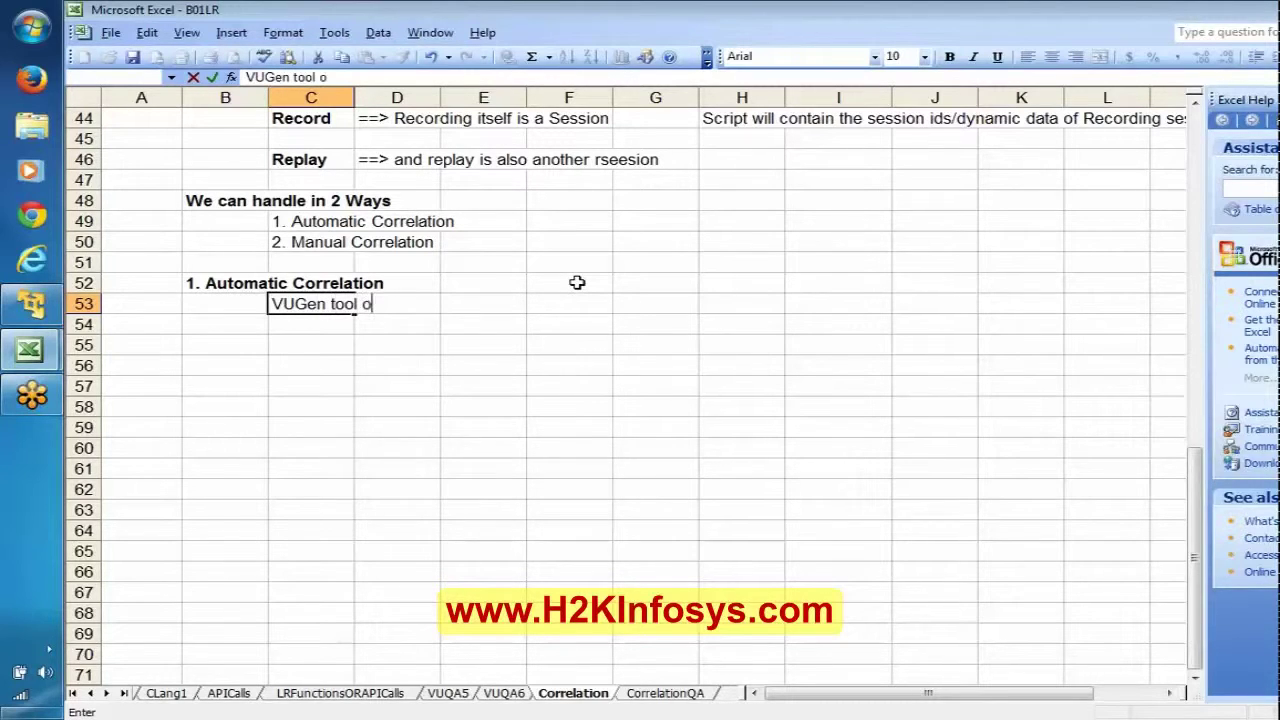
{"action": "type", "text": "ption"}
{"action": "key", "text": "Return"}
{"action": "key", "text": "Return"}
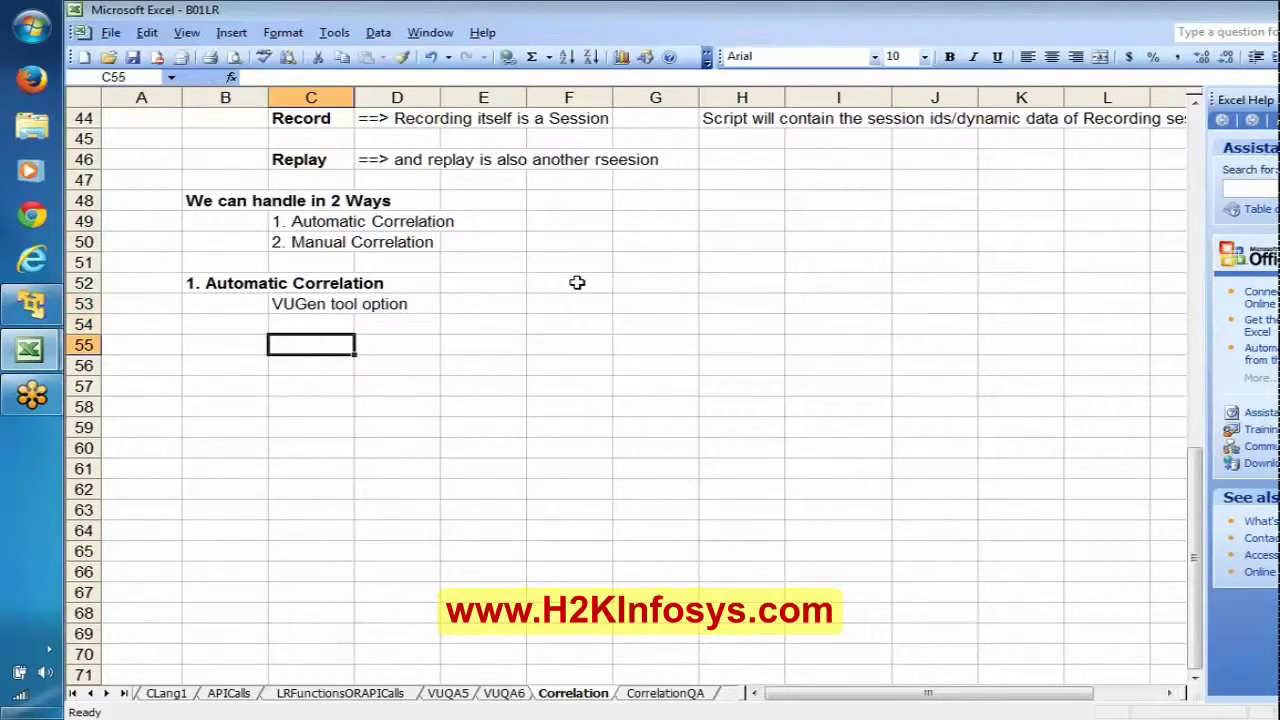
{"action": "type", "text": "Till L"}
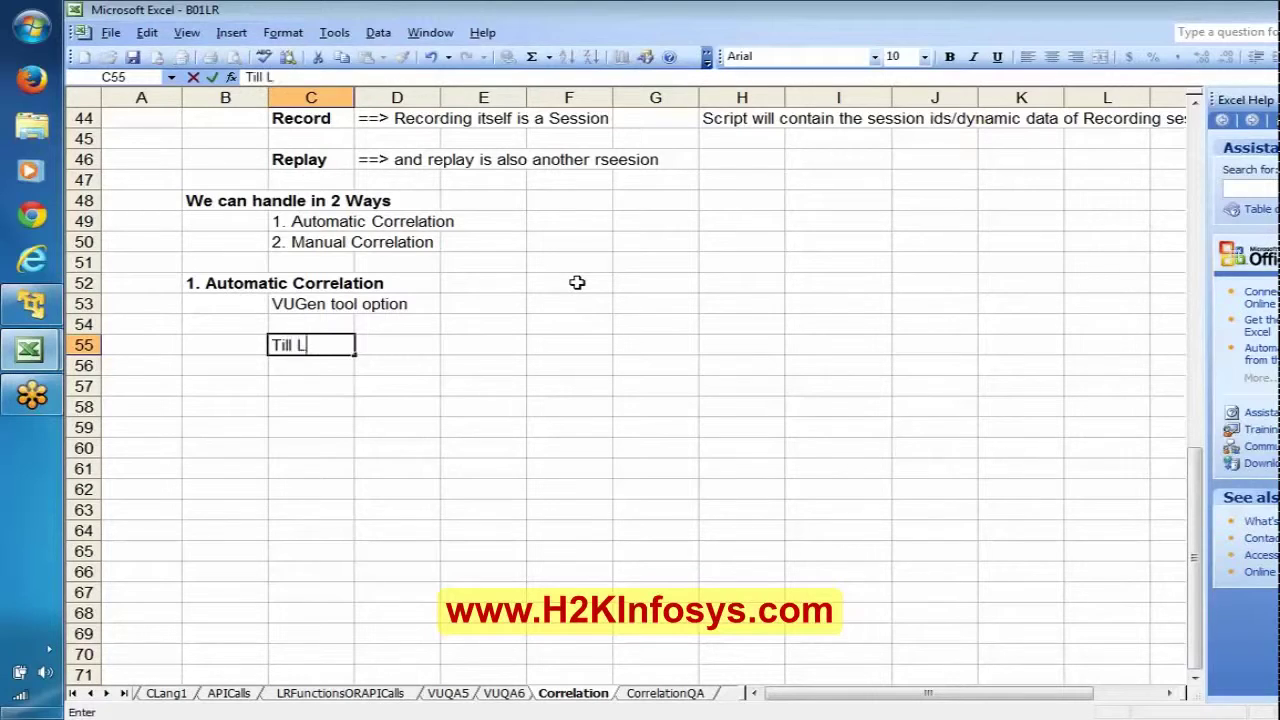
{"action": "type", "text": "R11 => \"Scan a"}
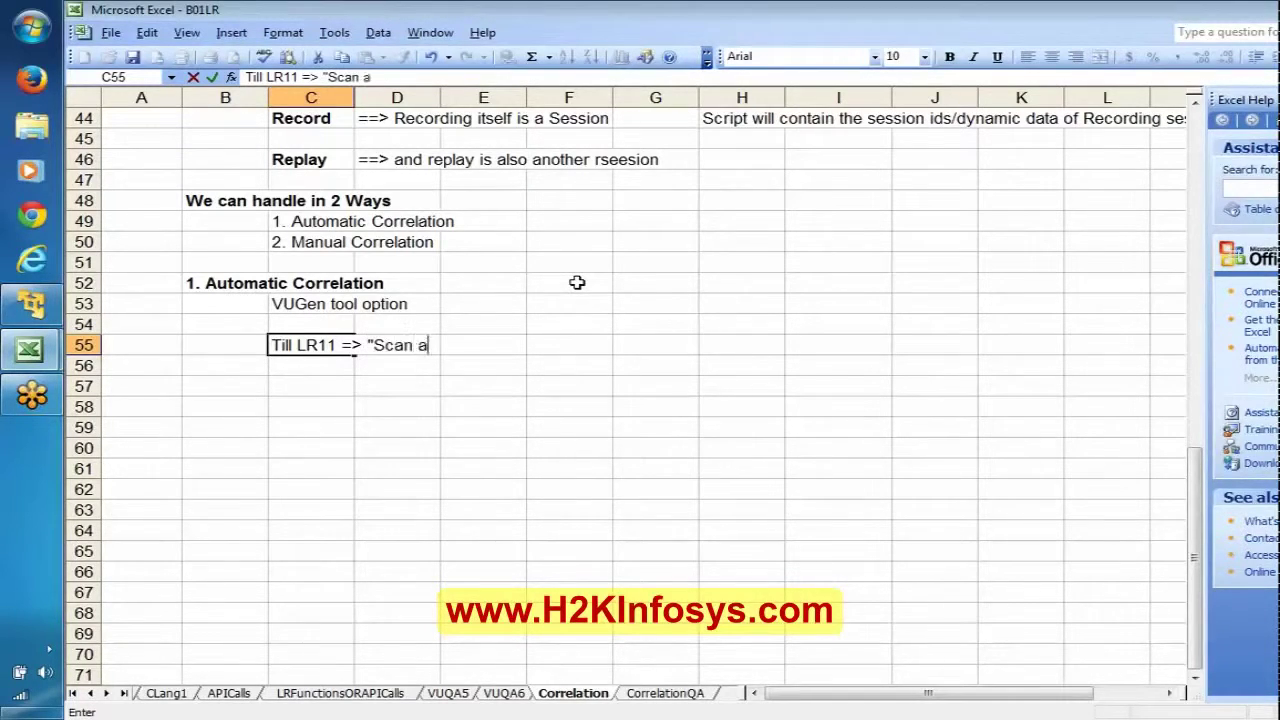
{"action": "type", "text": "nd Cor"}
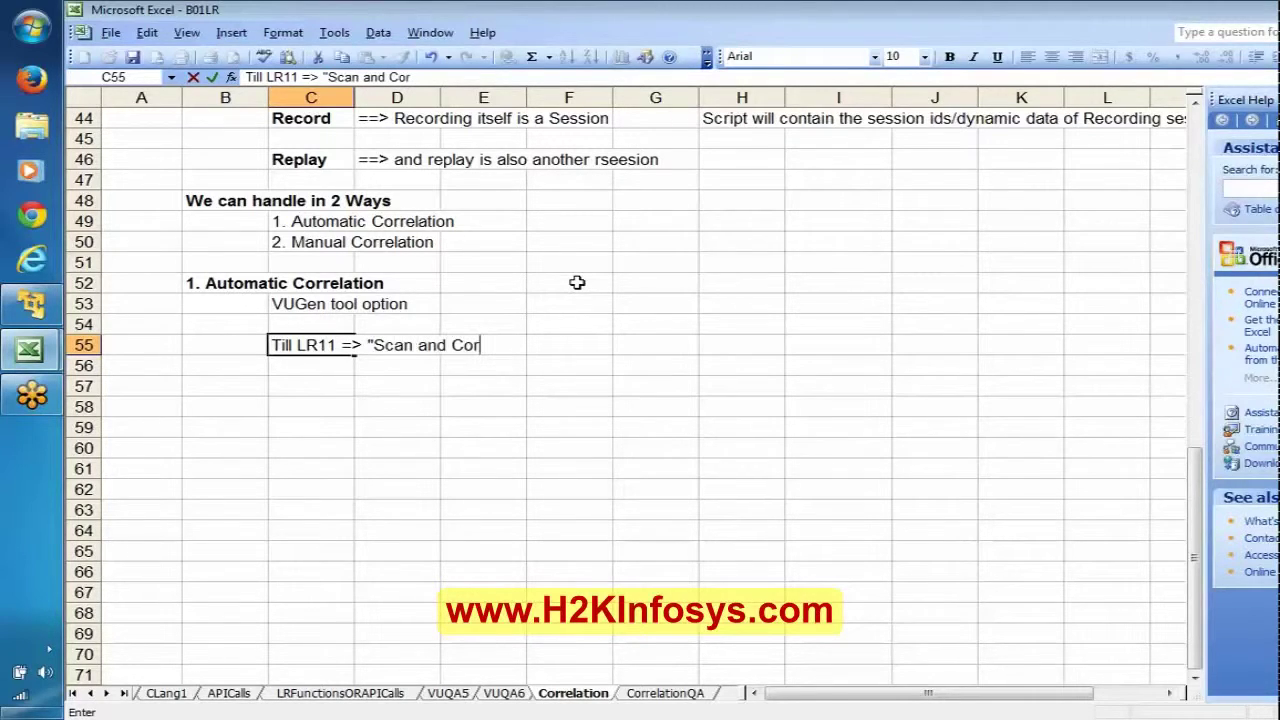
{"action": "type", "text": "relate\""}
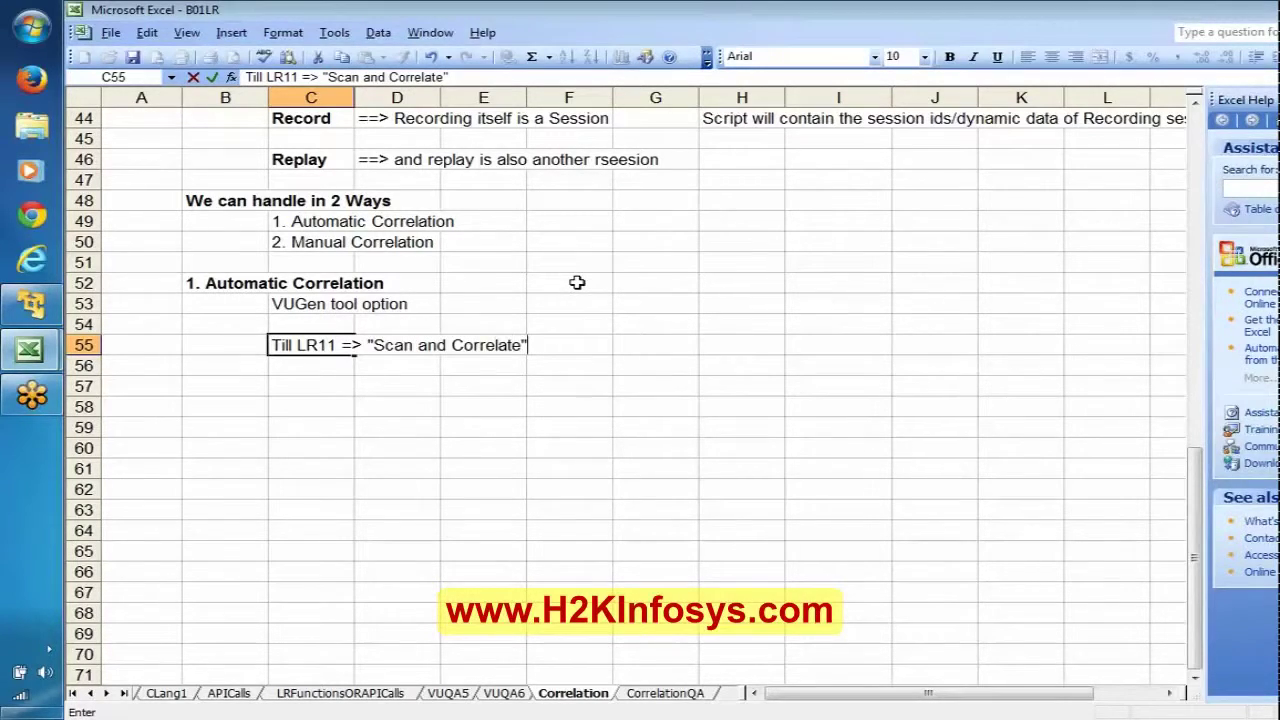
{"action": "type", "text": " opti"}
{"action": "type", "text": "on"}
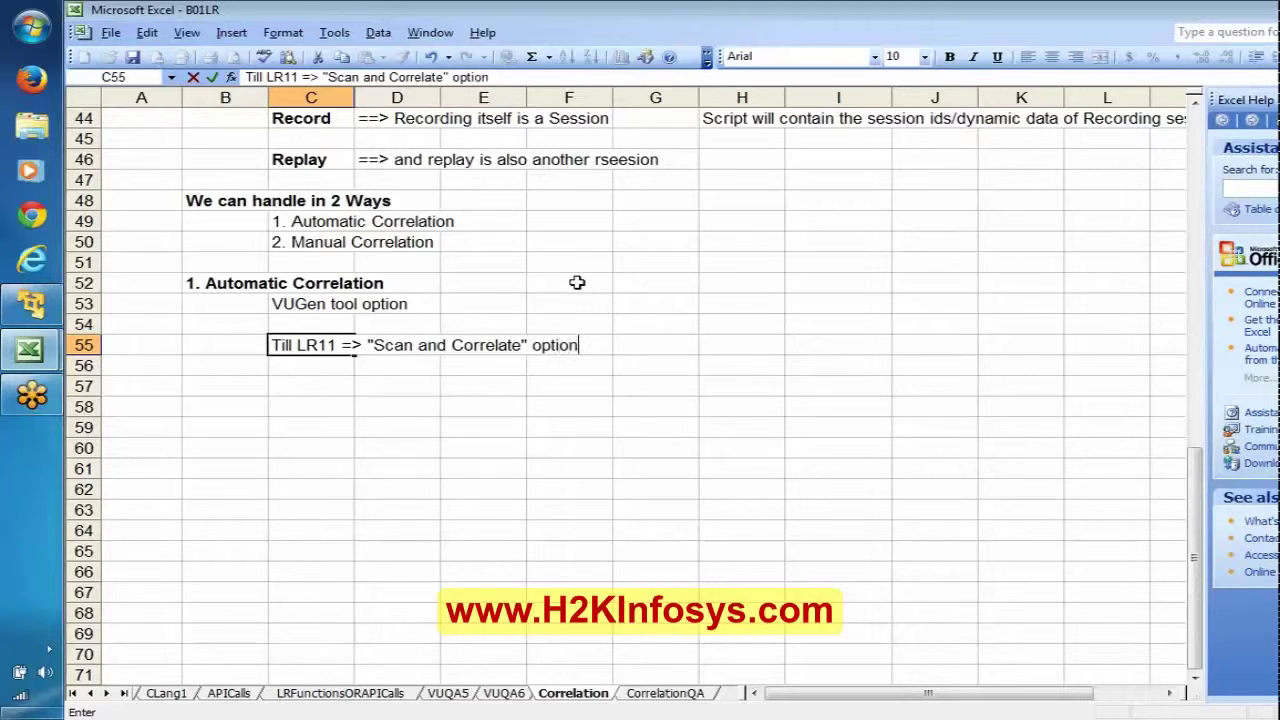
{"action": "key", "text": "Return"}
Step: Write 'In LR11.5 => renamed as "Design Studio"' in cell C56
{"action": "type", "text": "I"}
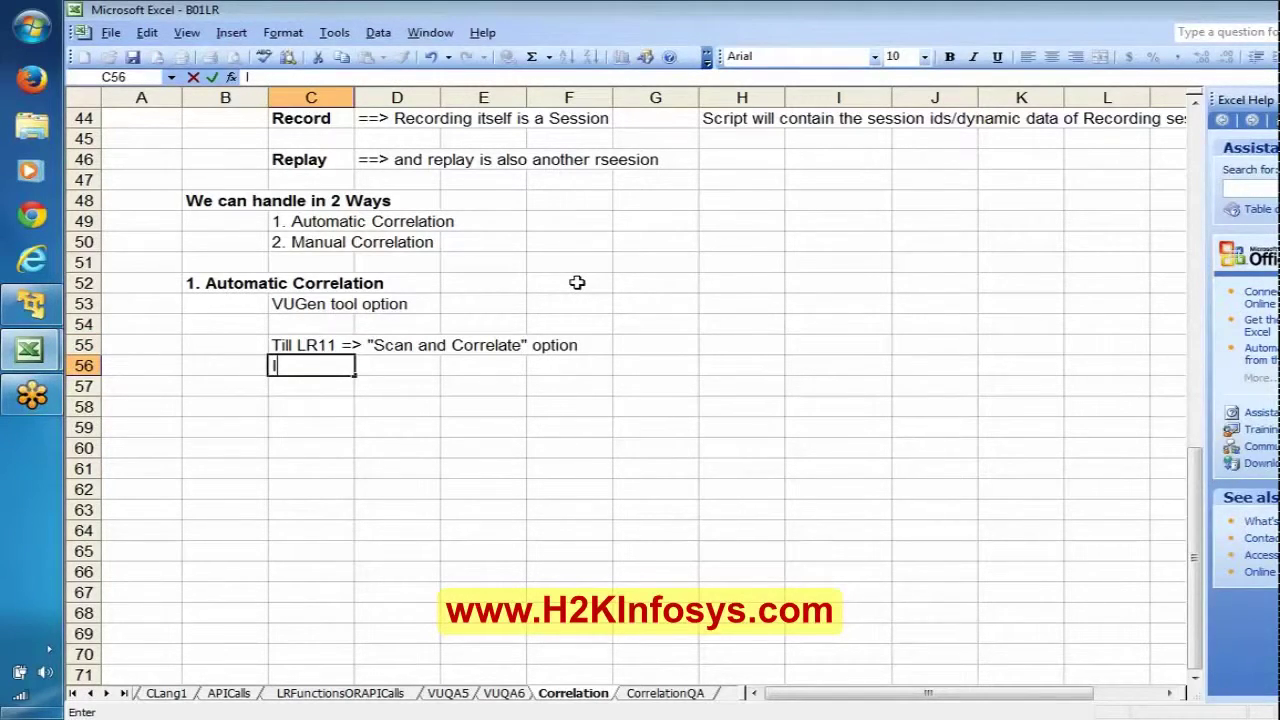
{"action": "type", "text": "n LR11"}
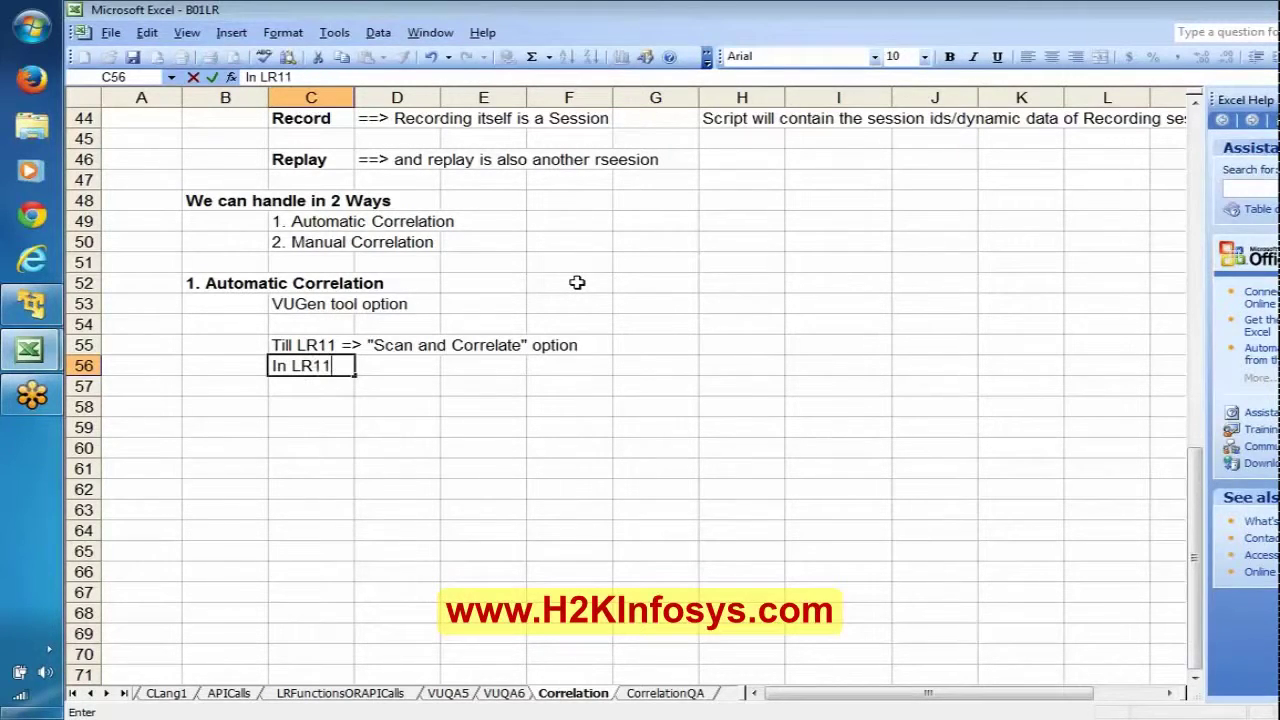
{"action": "type", "text": ".5 => Design "}
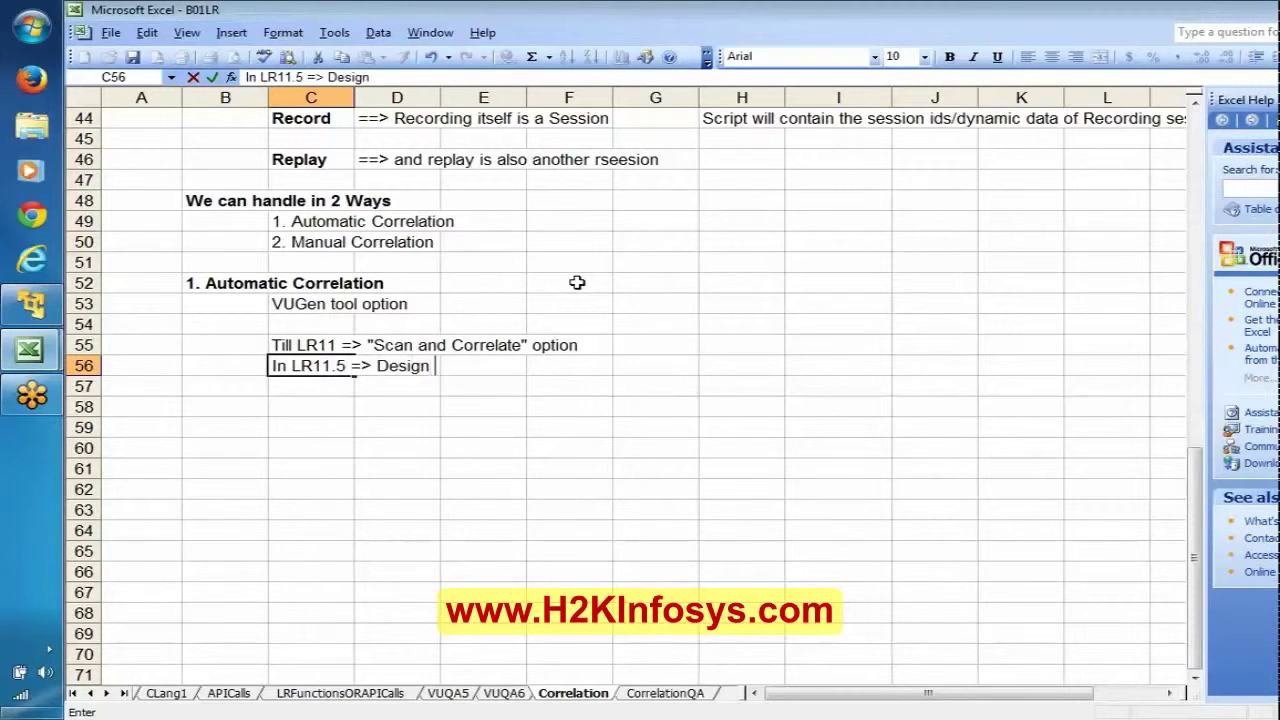
{"action": "type", "text": "Studio"}
{"action": "key", "text": "Return"}
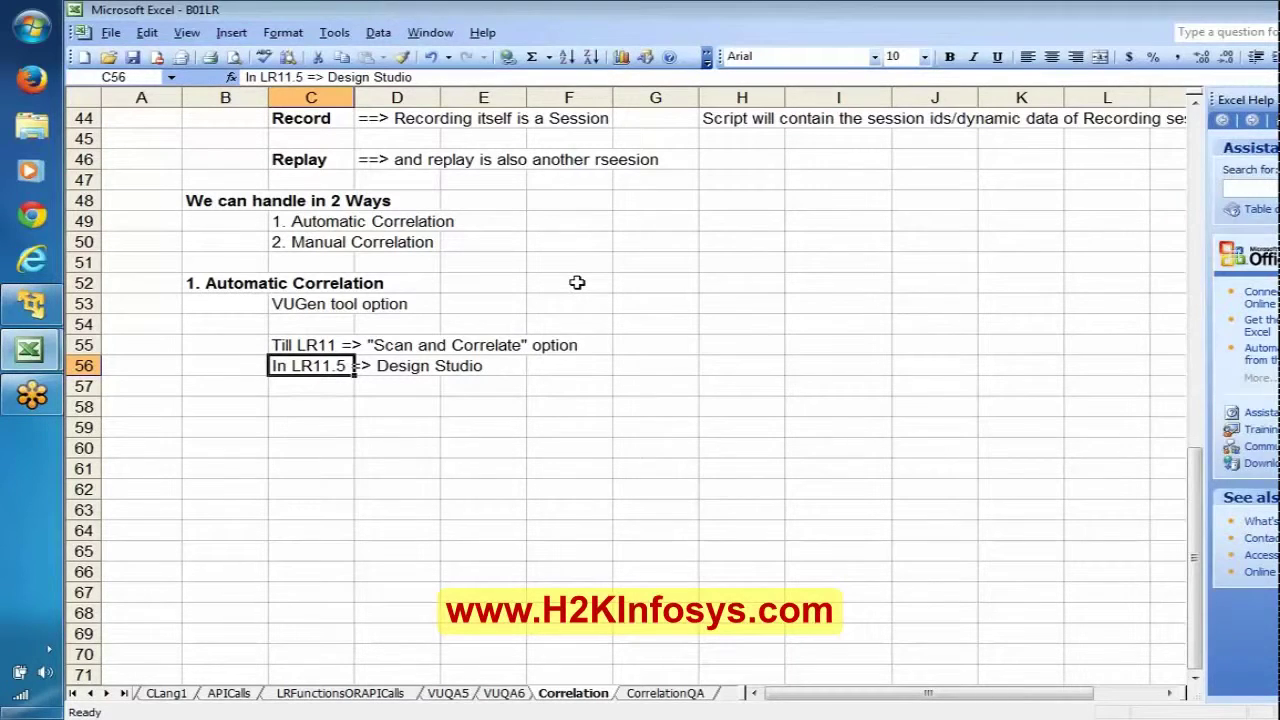
{"action": "key", "text": "F2"}
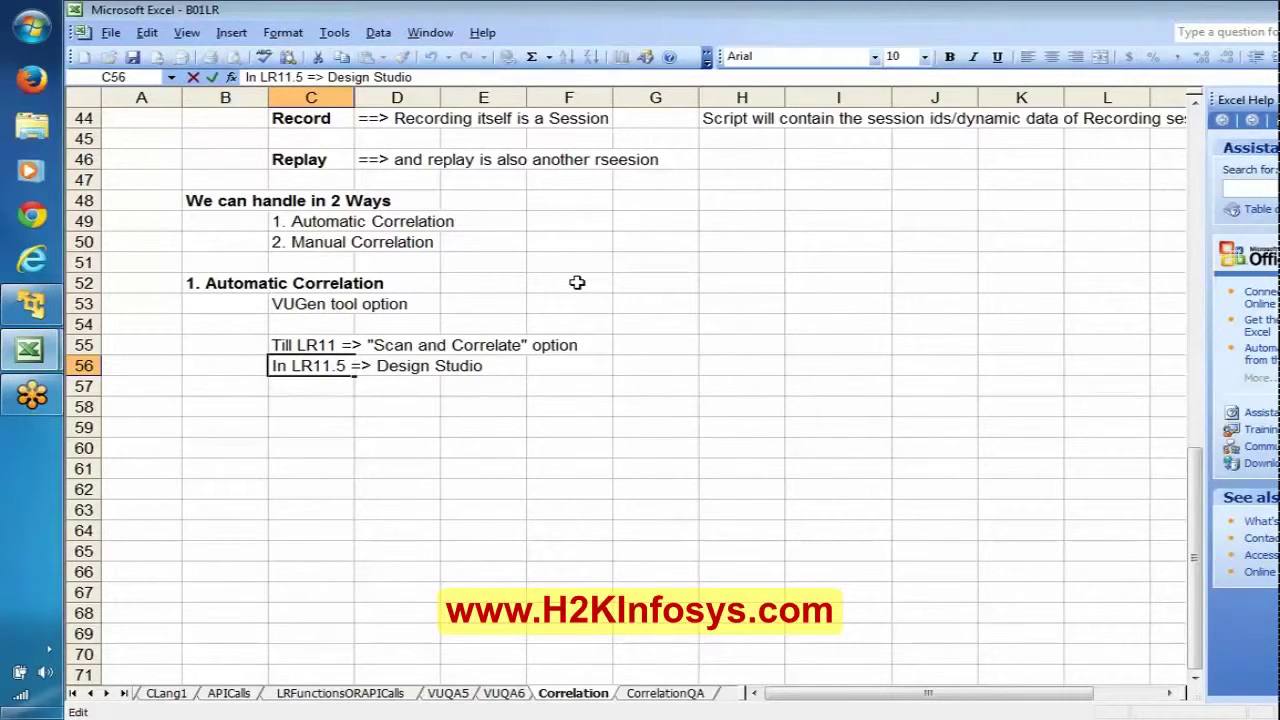
{"action": "type", "text": "renamed a"}
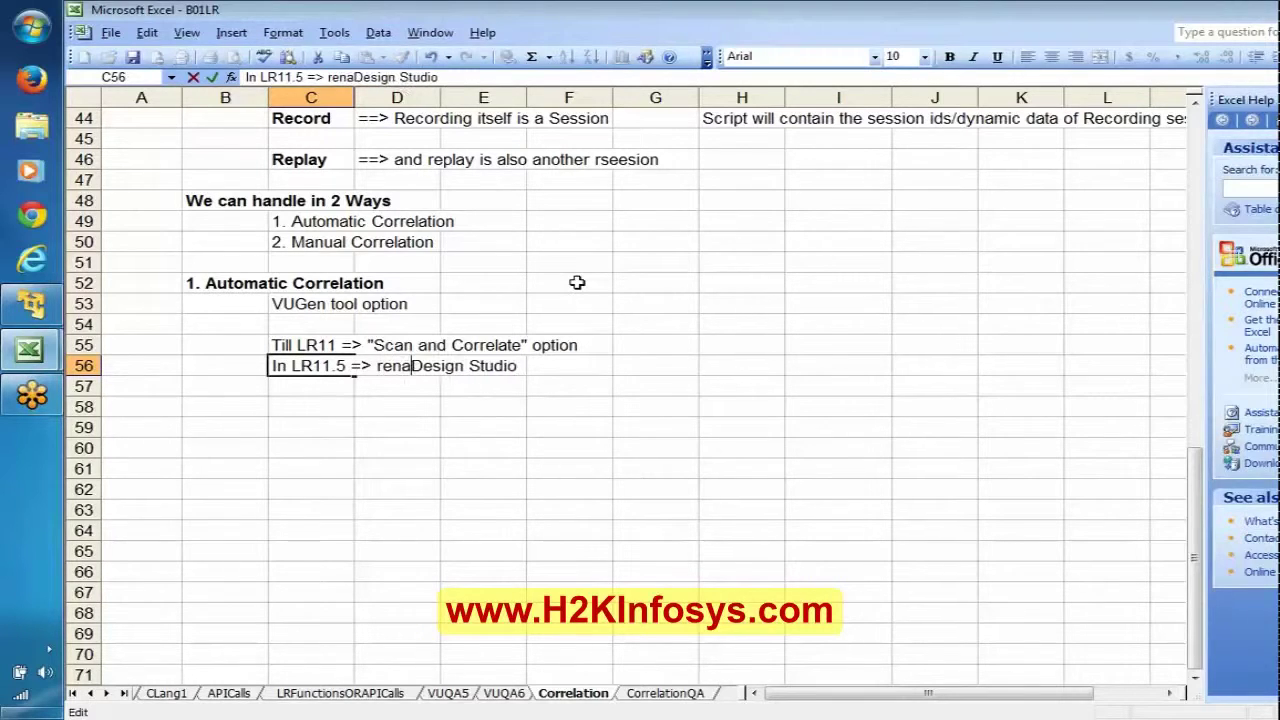
{"action": "type", "text": "s \""}
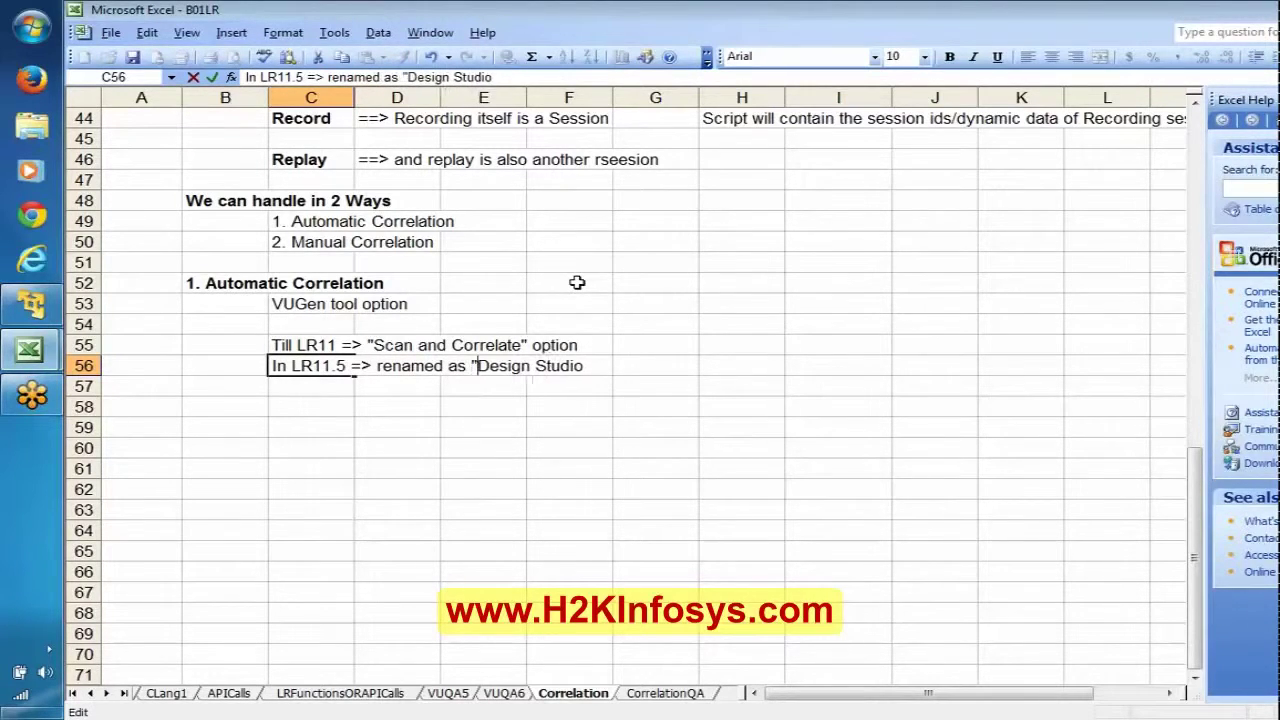
{"action": "key", "text": "End"}
{"action": "type", "text": "\""}
{"action": "key", "text": "Return"}
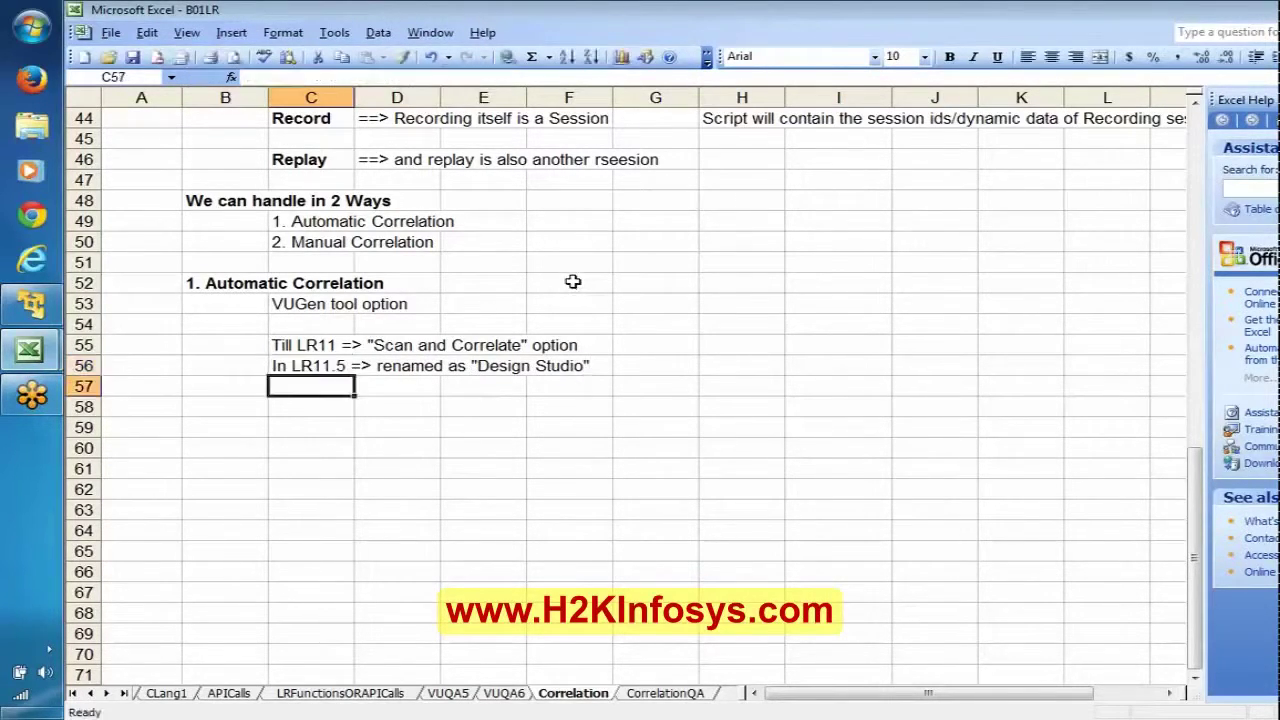
Step: Enter 'It will automatically searches for dynamic data and then helps in correlating' in C58 and save
{"action": "key", "text": "Down"}
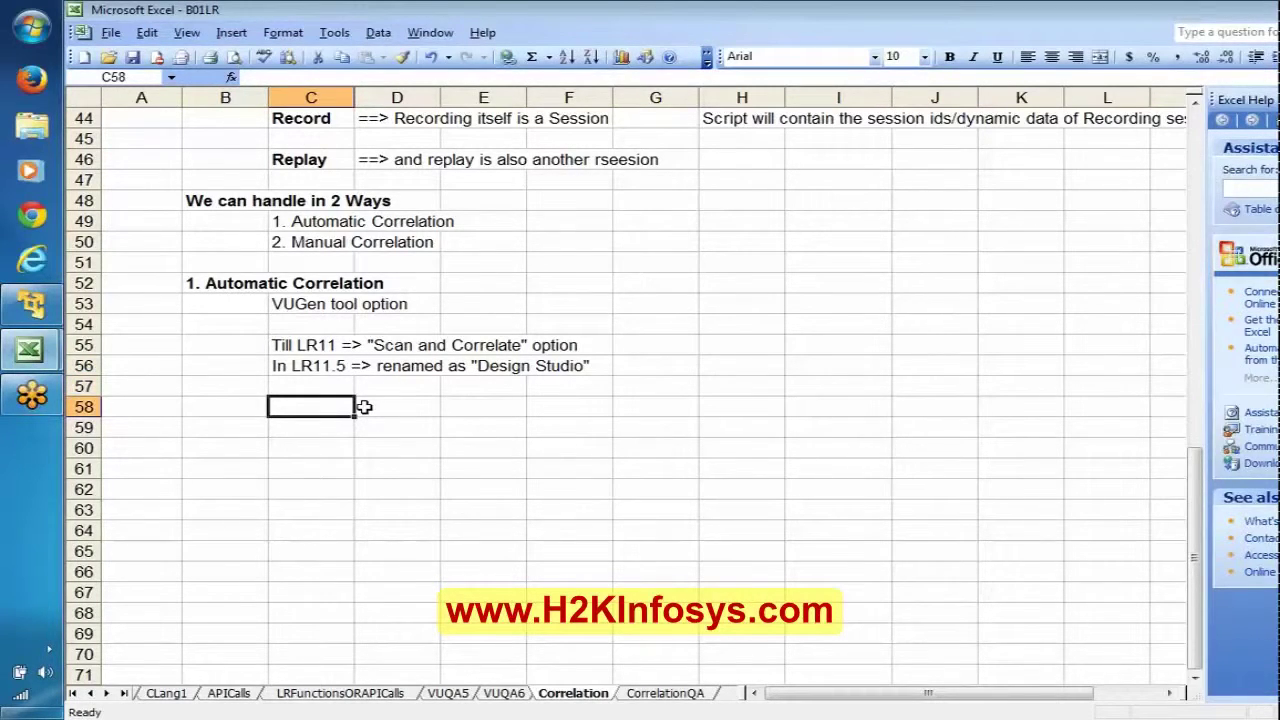
{"action": "type", "text": "It w"}
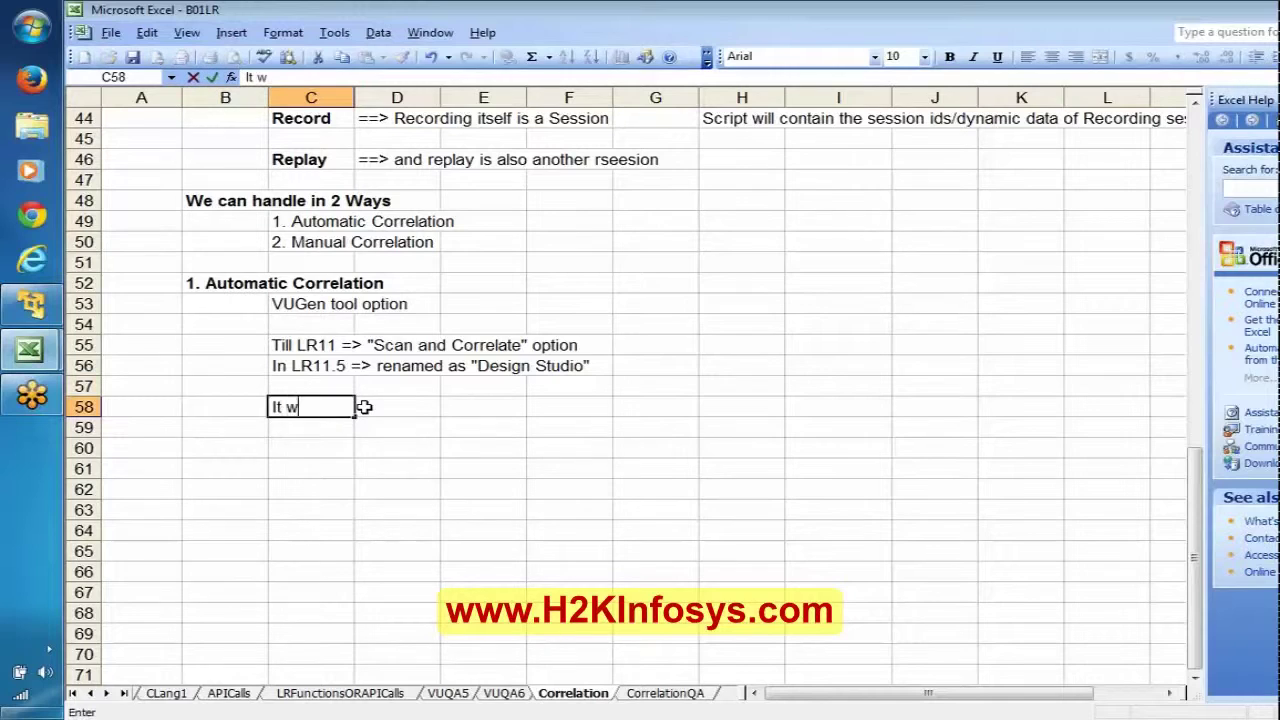
{"action": "type", "text": "ill automati"}
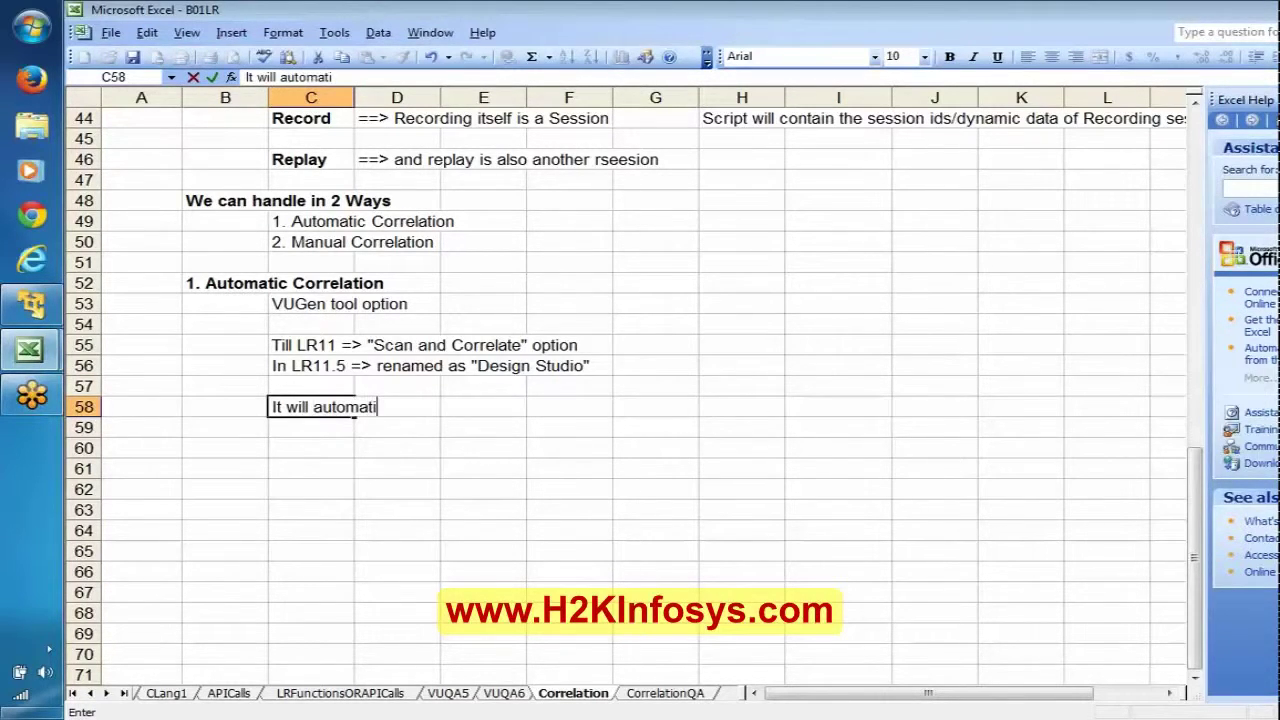
{"action": "type", "text": "cally find the"}
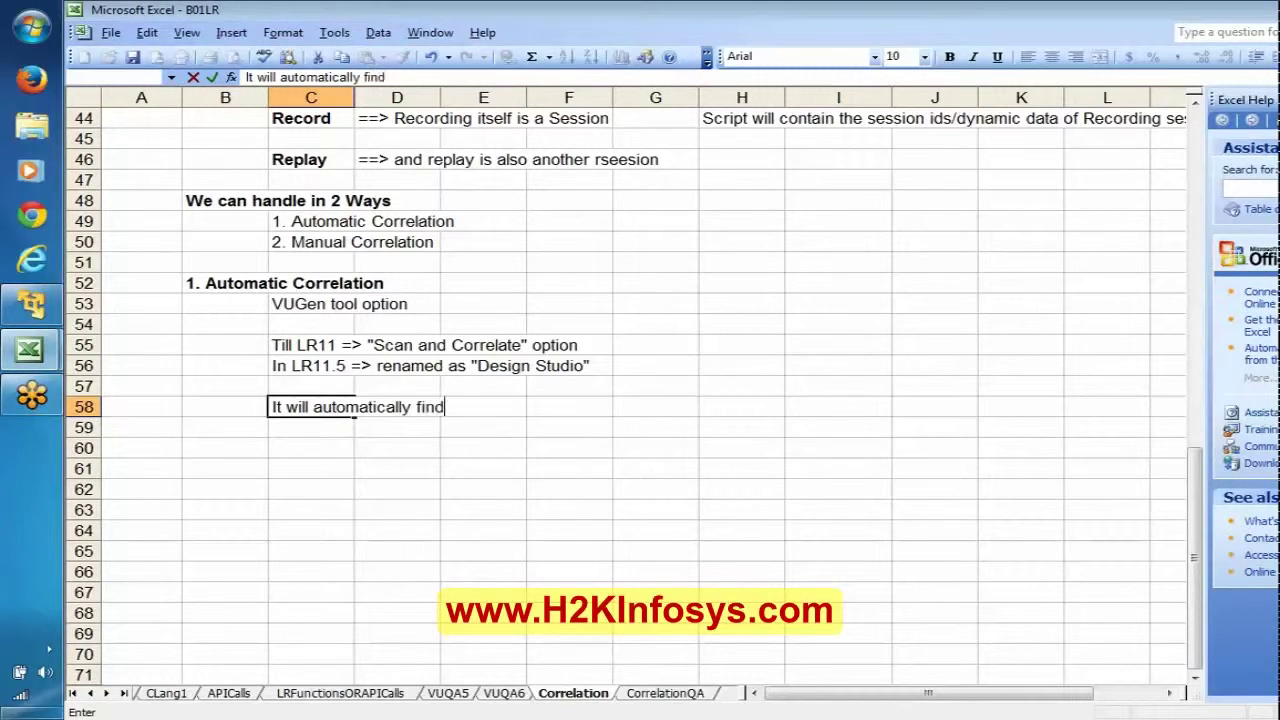
{"action": "key", "text": "BackSpace"}
{"action": "key", "text": "BackSpace"}
{"action": "key", "text": "BackSpace"}
{"action": "key", "text": "BackSpace"}
{"action": "key", "text": "BackSpace"}
{"action": "key", "text": "BackSpace"}
{"action": "key", "text": "BackSpace"}
{"action": "key", "text": "BackSpace"}
{"action": "key", "text": "BackSpace"}
{"action": "type", "text": "searche"}
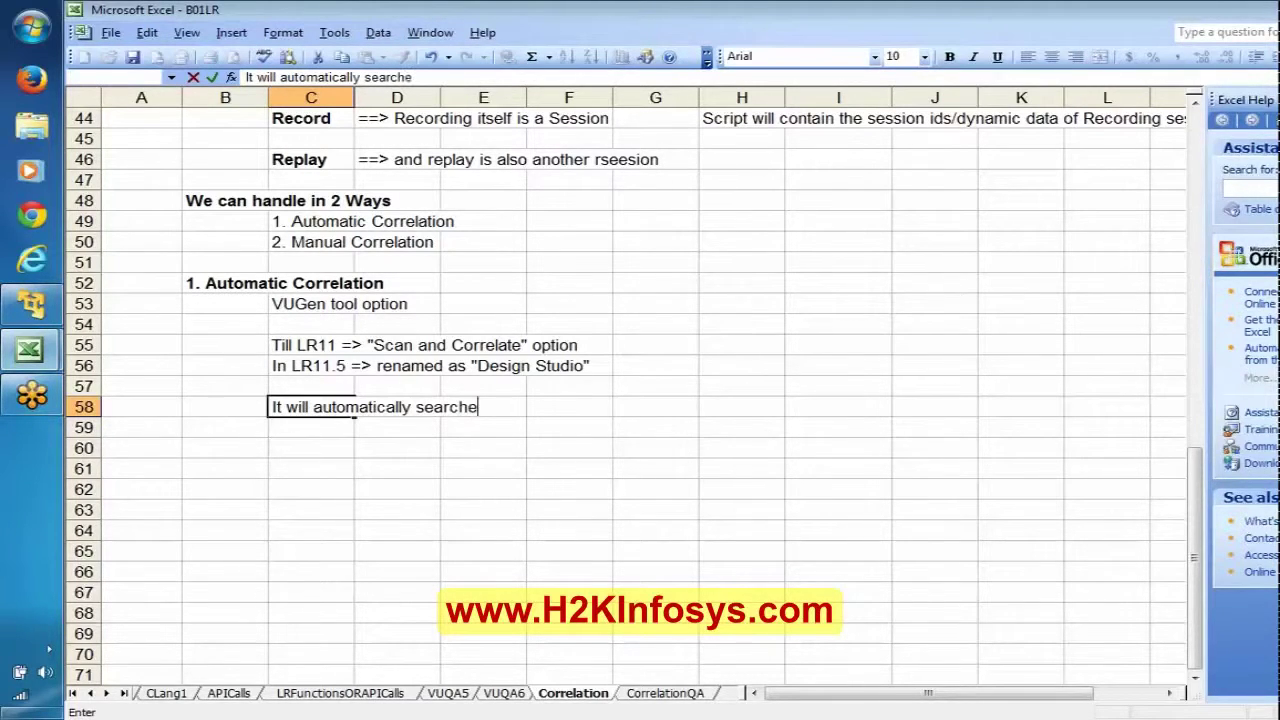
{"action": "type", "text": "s for dynamic data"}
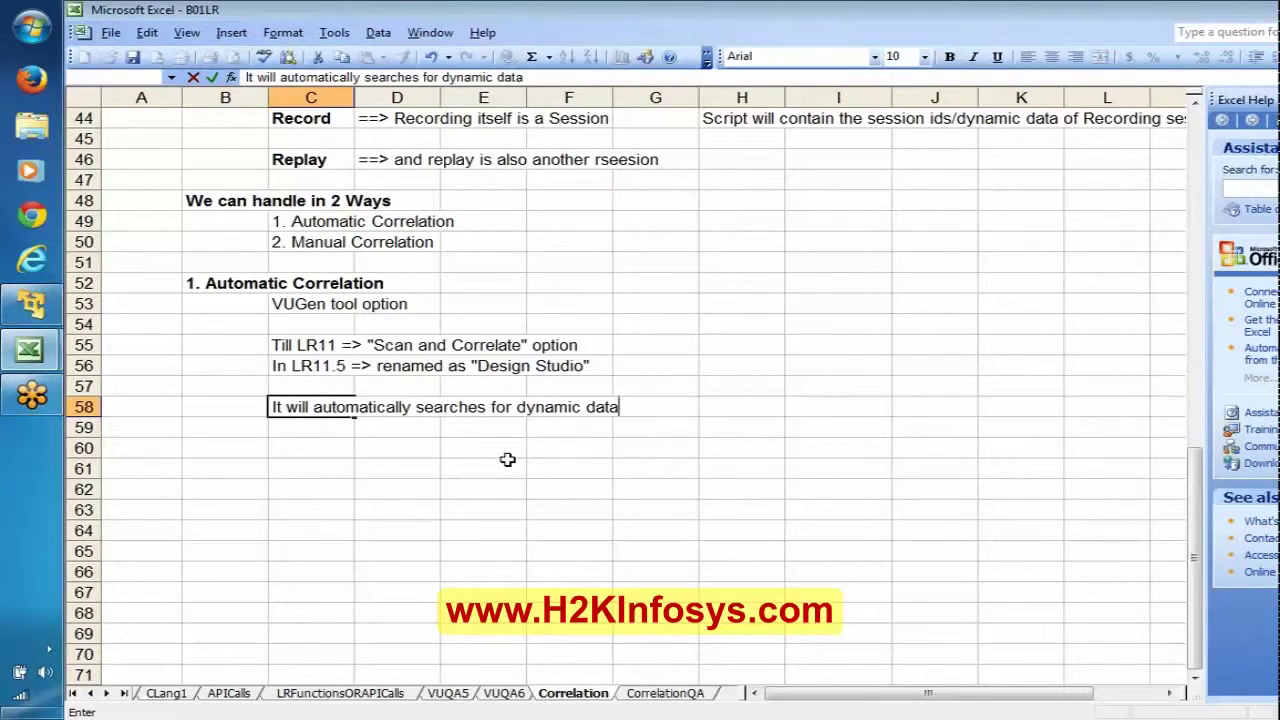
{"action": "type", "text": "and then"}
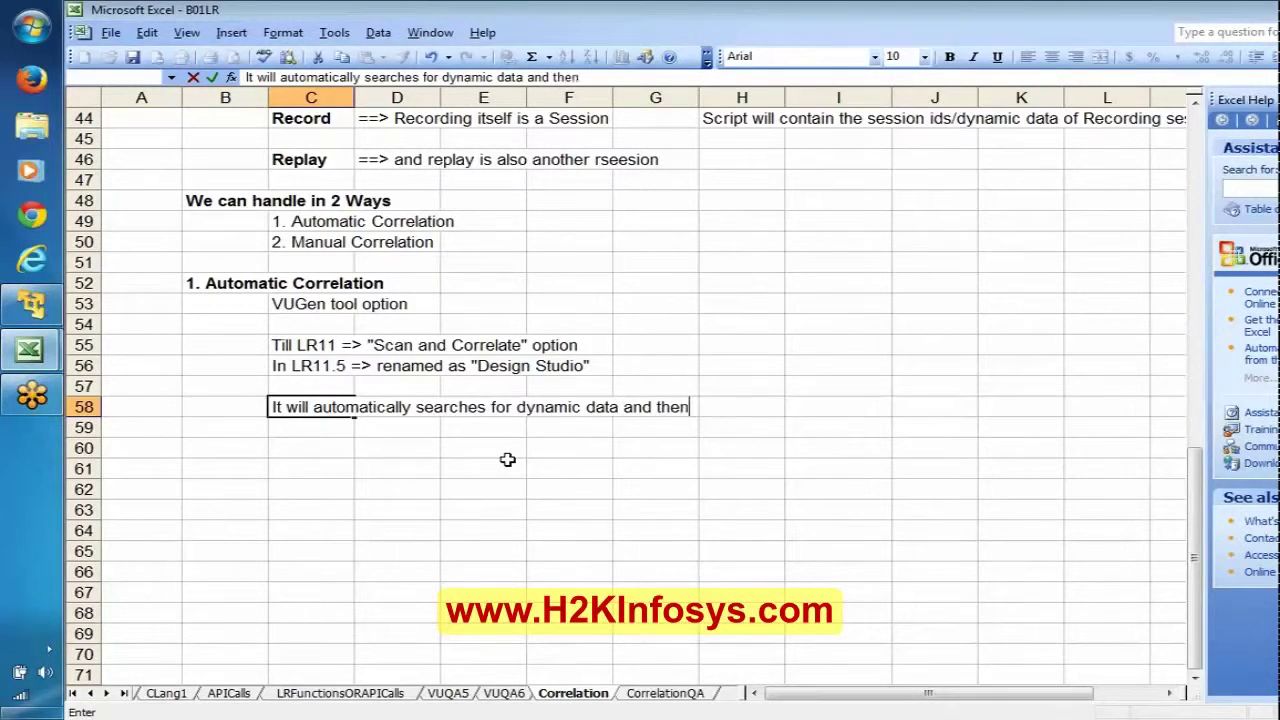
{"action": "type", "text": " helps i"}
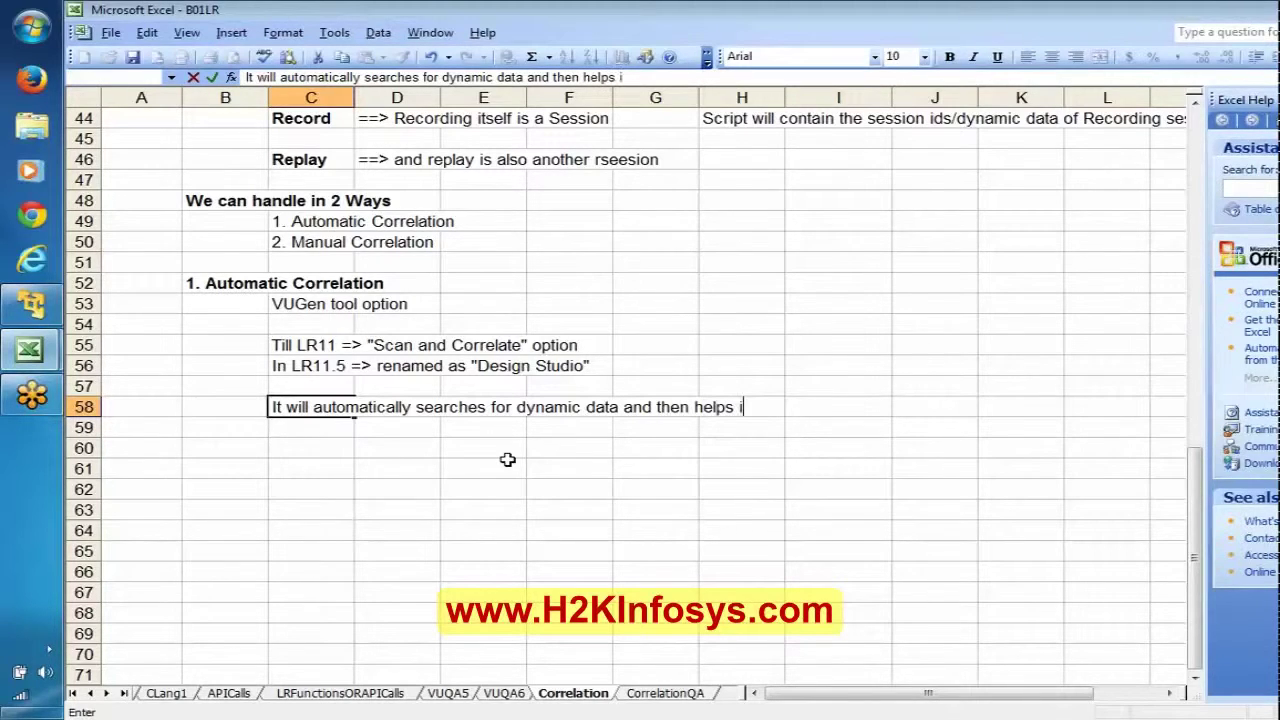
{"action": "type", "text": "n correlating"}
{"action": "key", "text": "Return"}
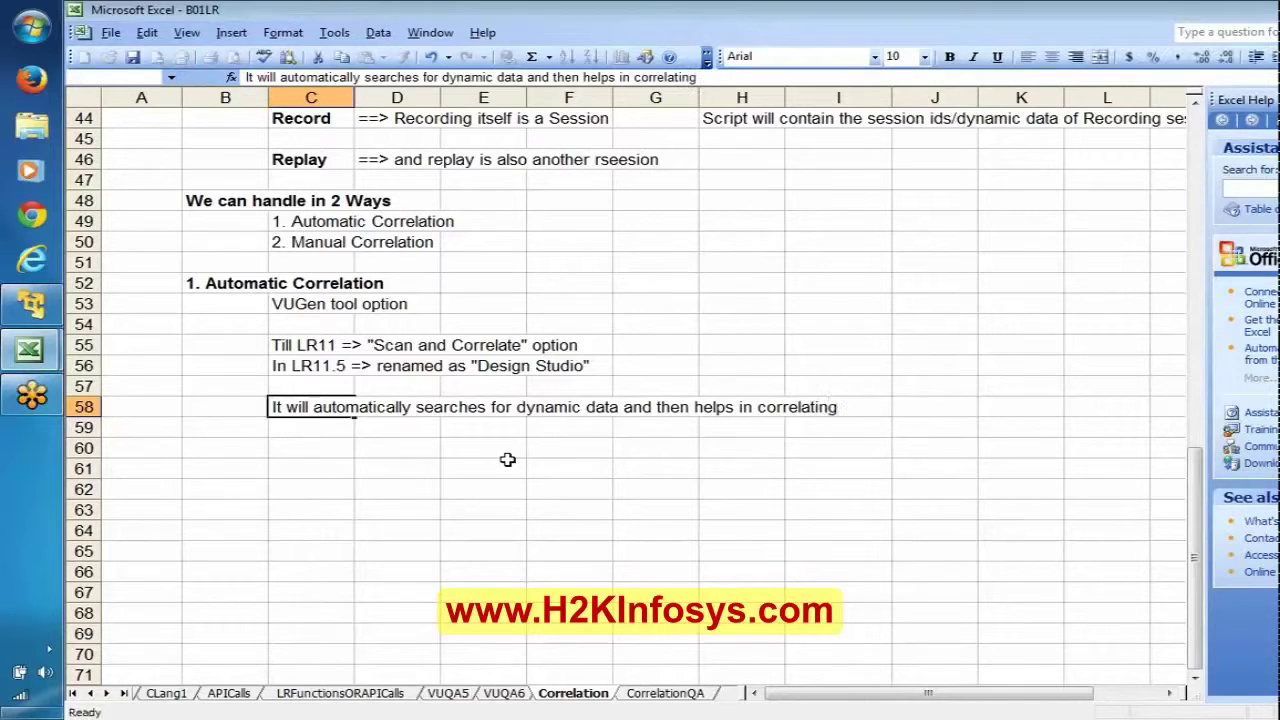
{"action": "key", "text": "ctrl+s"}
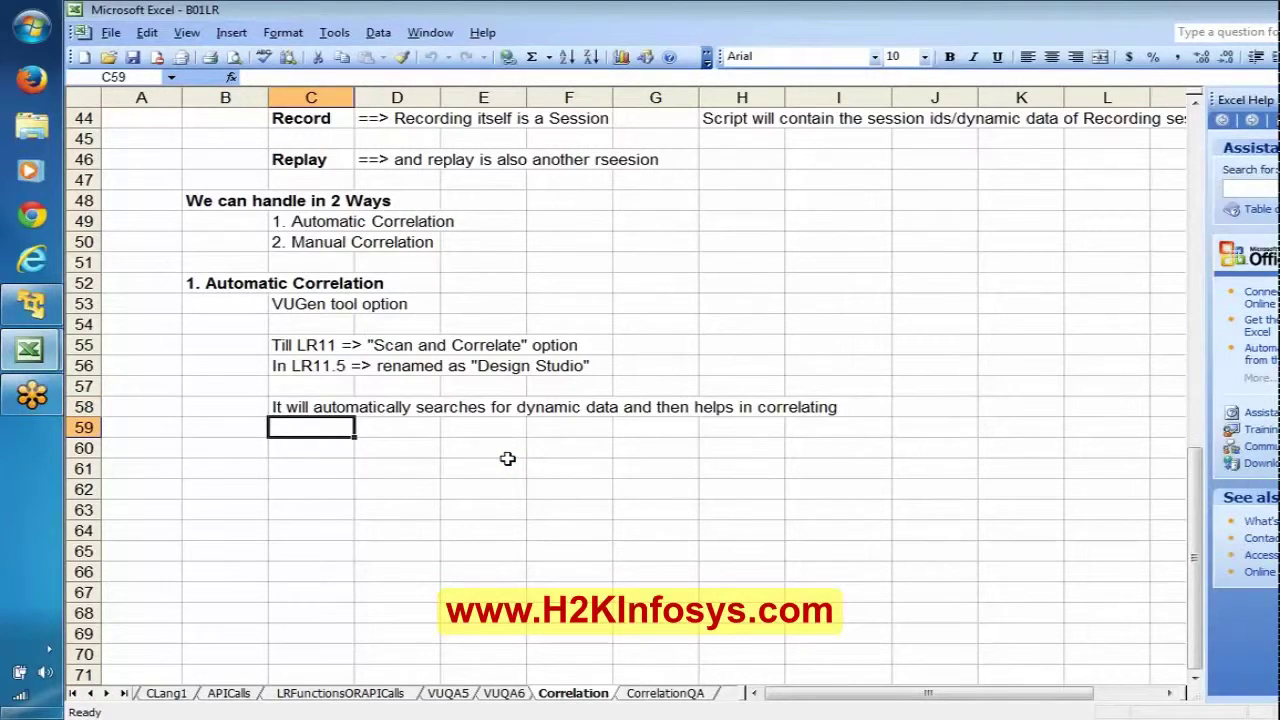
Step: Switch to the Windows 7 virtual machine, glance at the credentials Notepad, and return to VuGen
{"action": "left_click", "coordinate": [308, 236]}
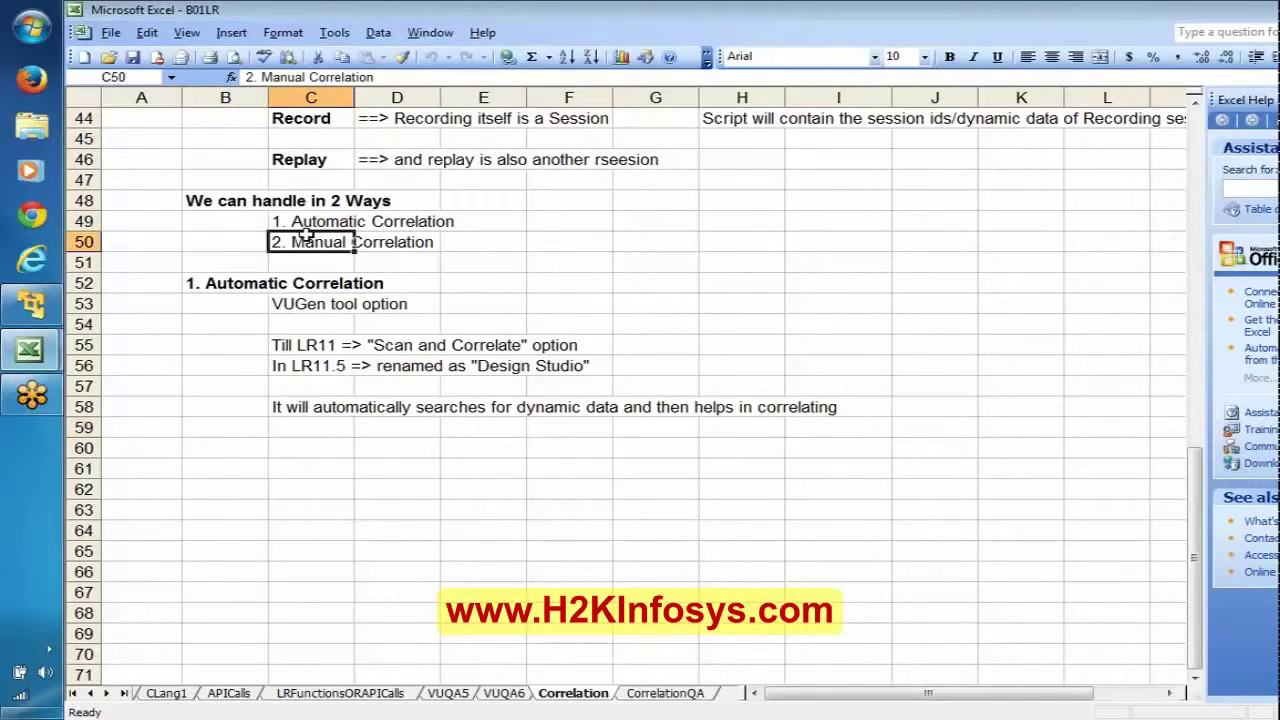
{"action": "mouse_move", "coordinate": [31, 304]}
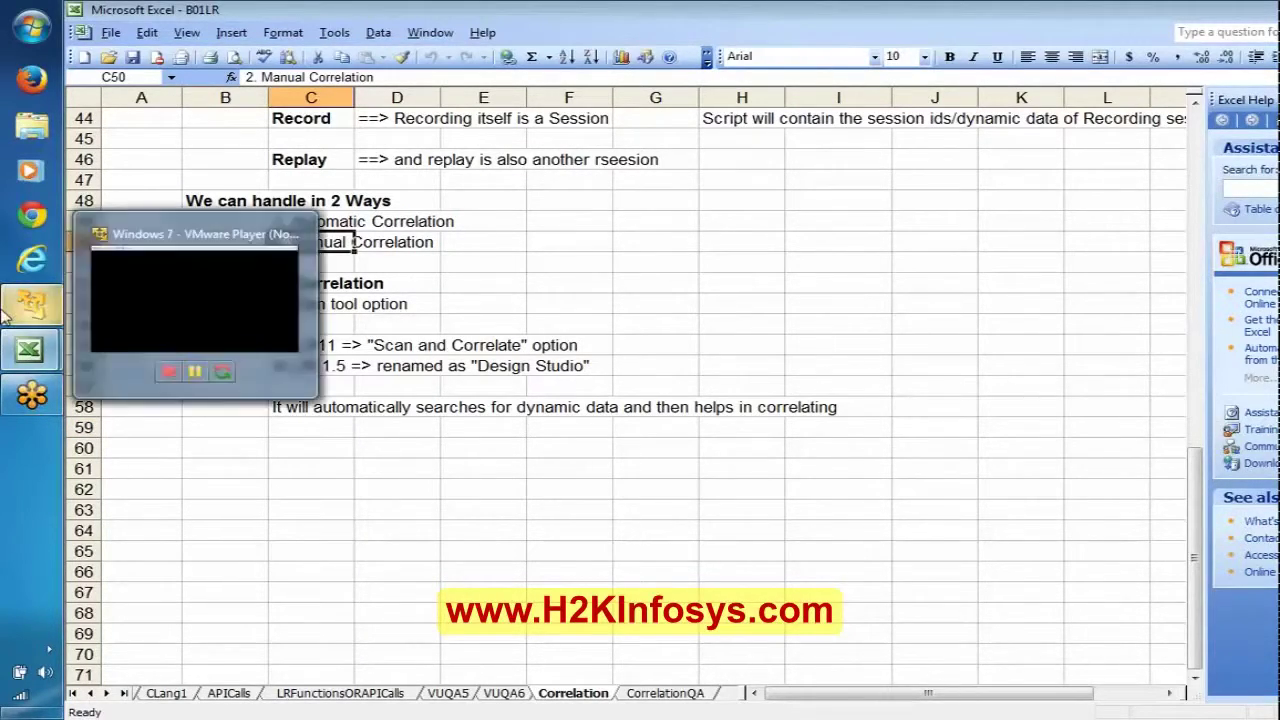
{"action": "left_click", "coordinate": [182, 267]}
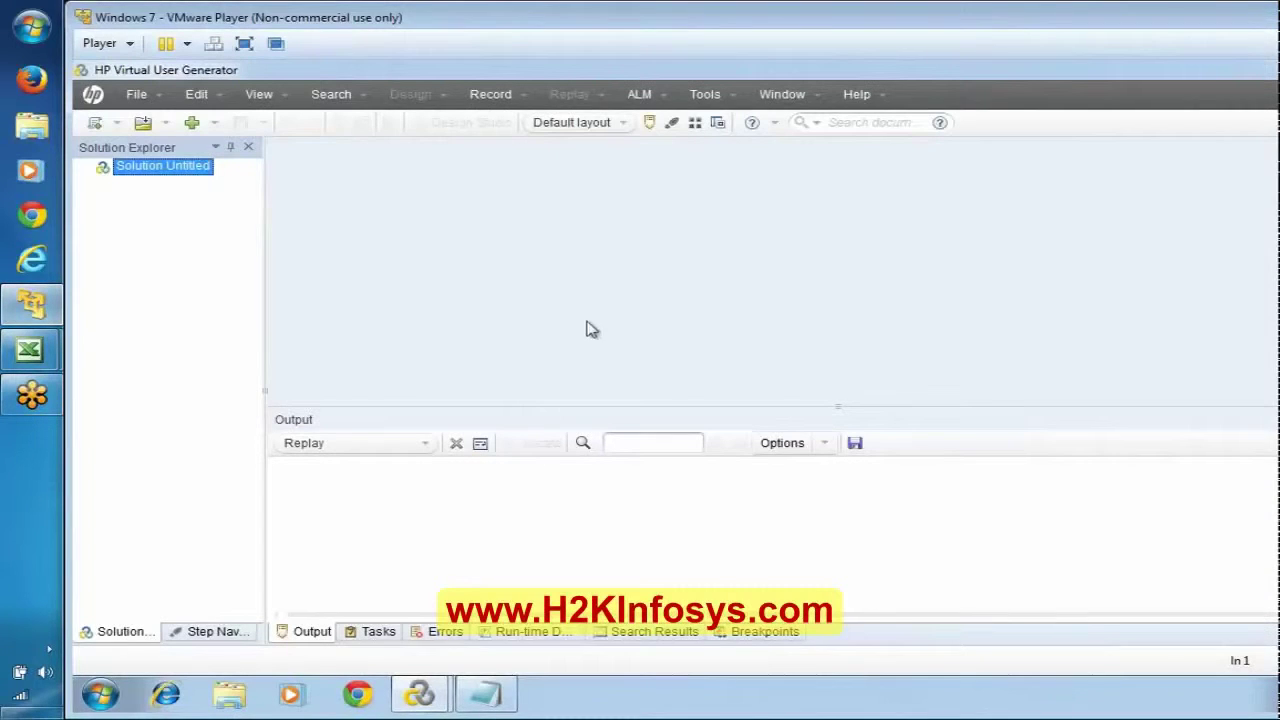
{"action": "left_click", "coordinate": [490, 690]}
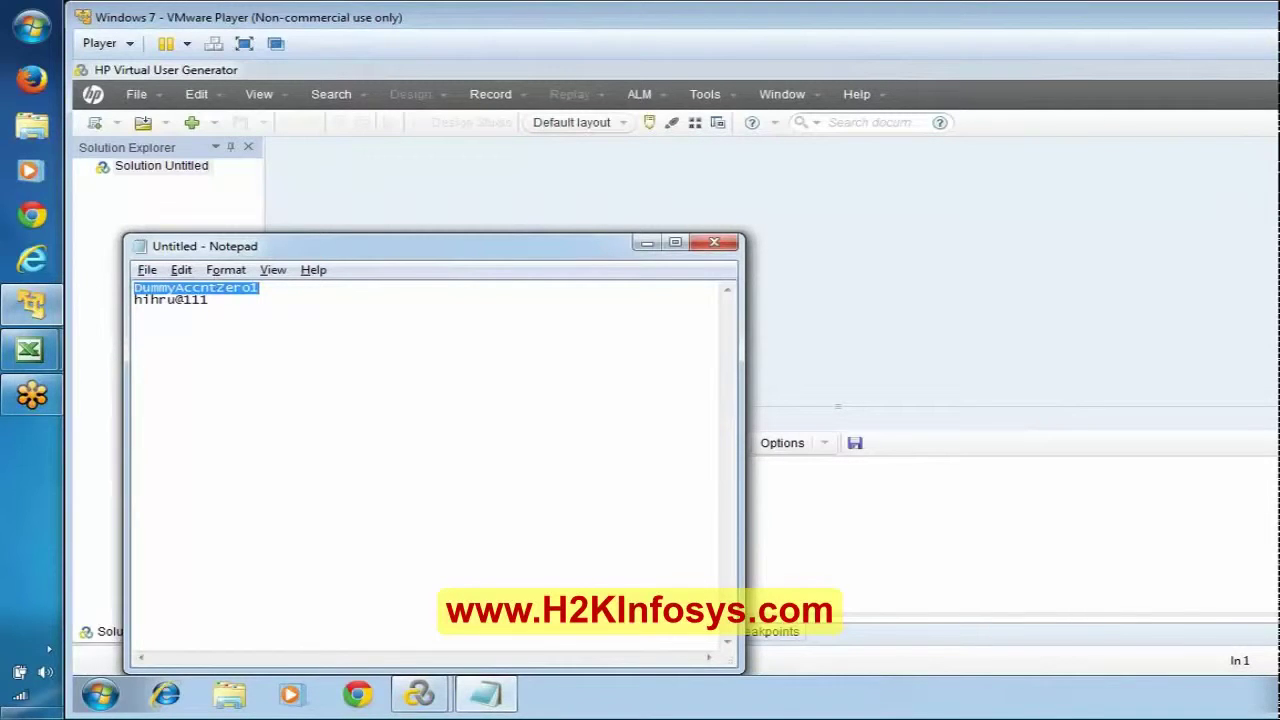
{"action": "left_click", "coordinate": [321, 209]}
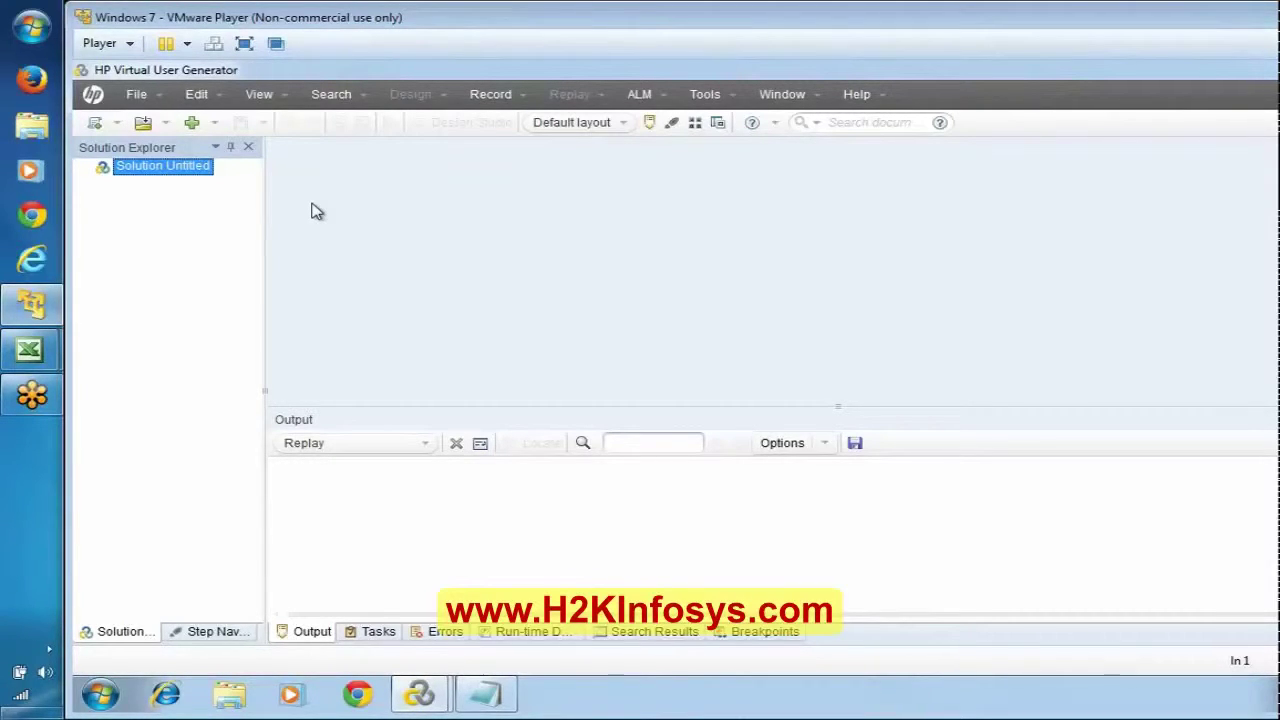
Step: Create a single-protocol Web - HTTP/HTML script named eBayRec
{"action": "left_click", "coordinate": [94, 123]}
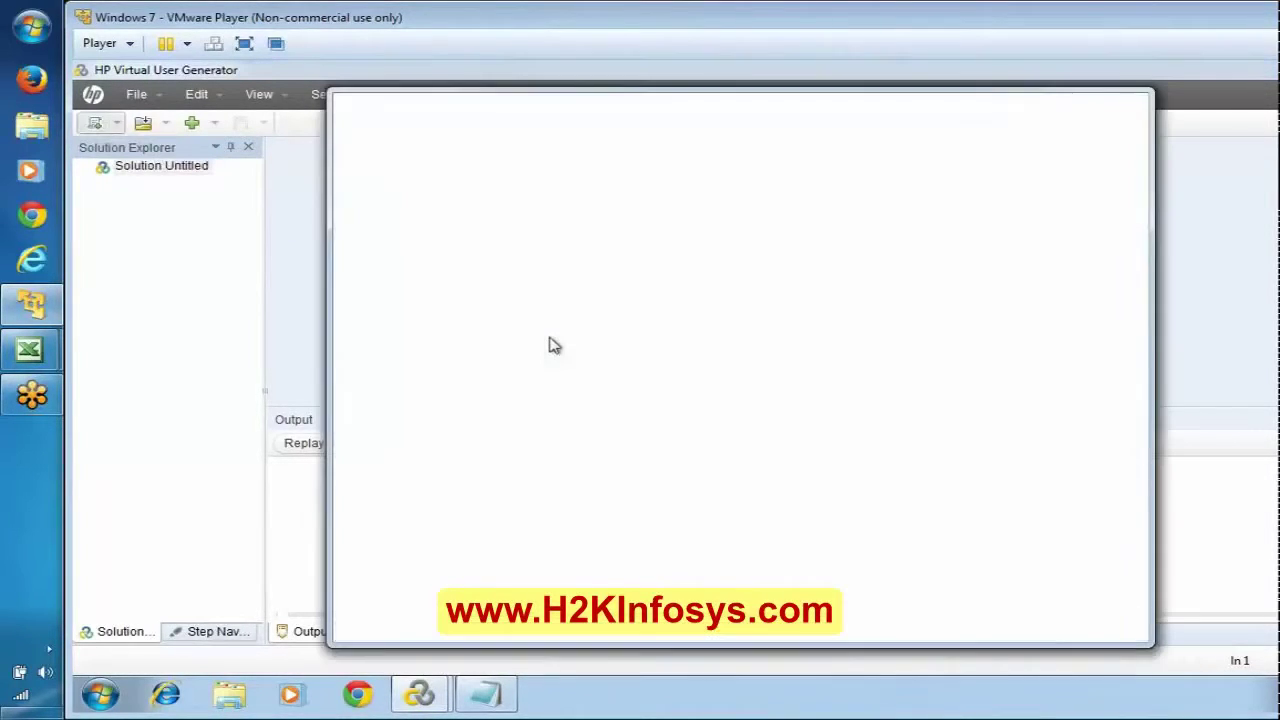
{"action": "left_click", "coordinate": [918, 298]}
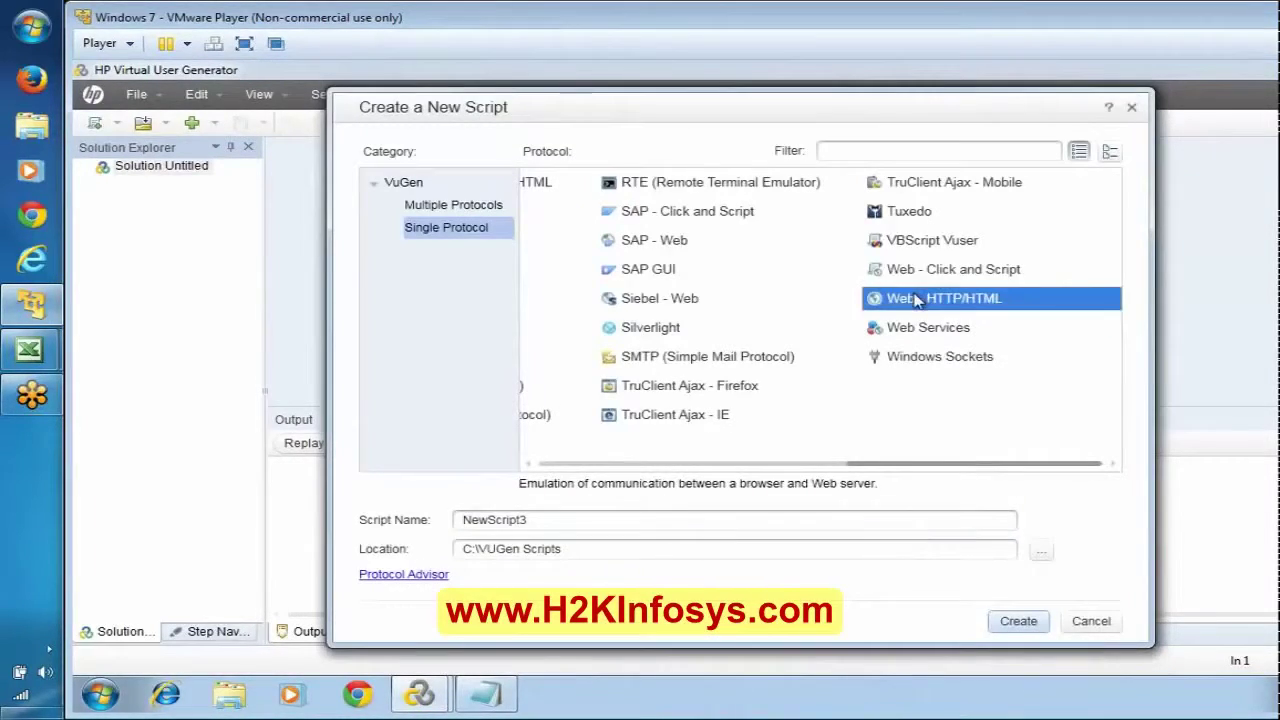
{"action": "left_click", "coordinate": [620, 519]}
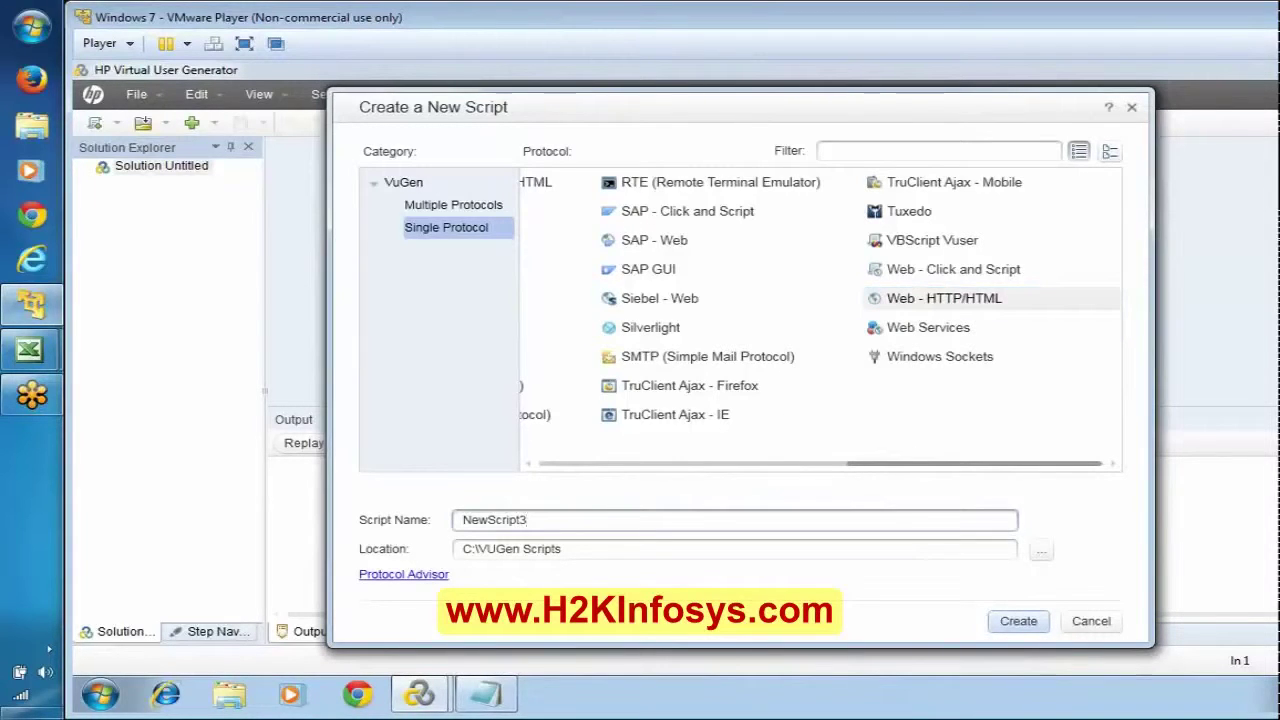
{"action": "key", "text": "shift+Home"}
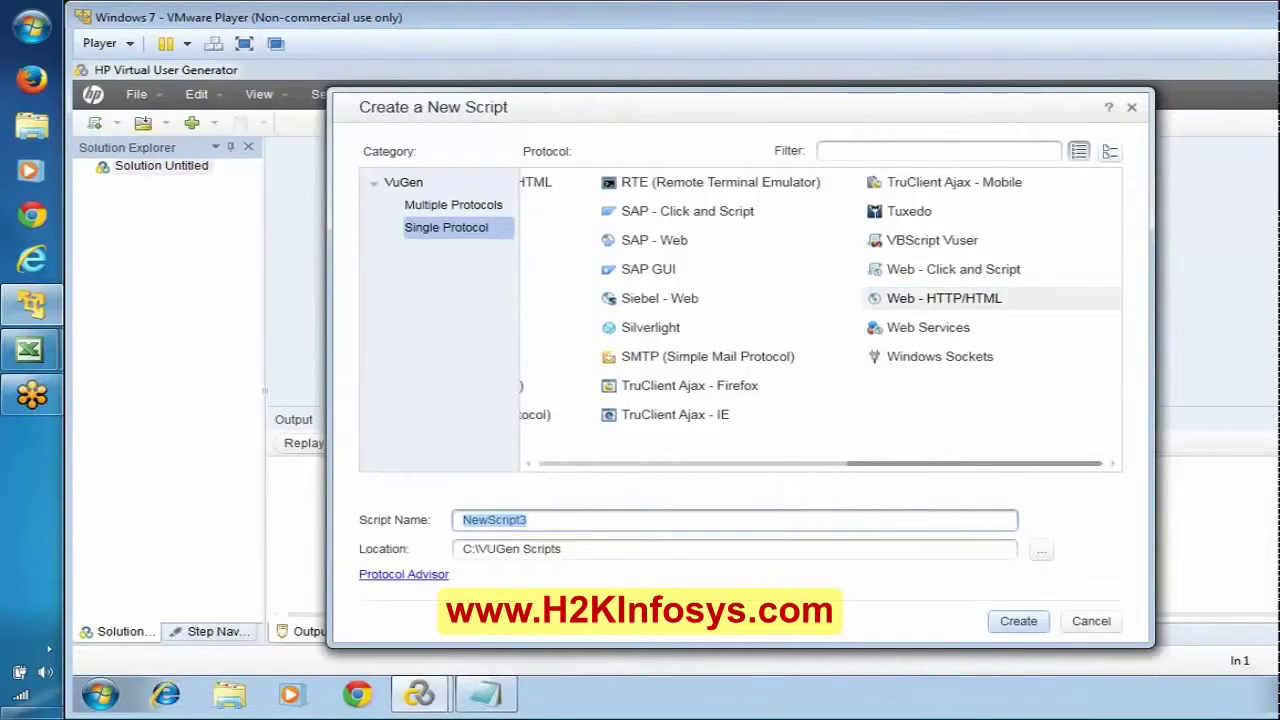
{"action": "type", "text": "Re"}
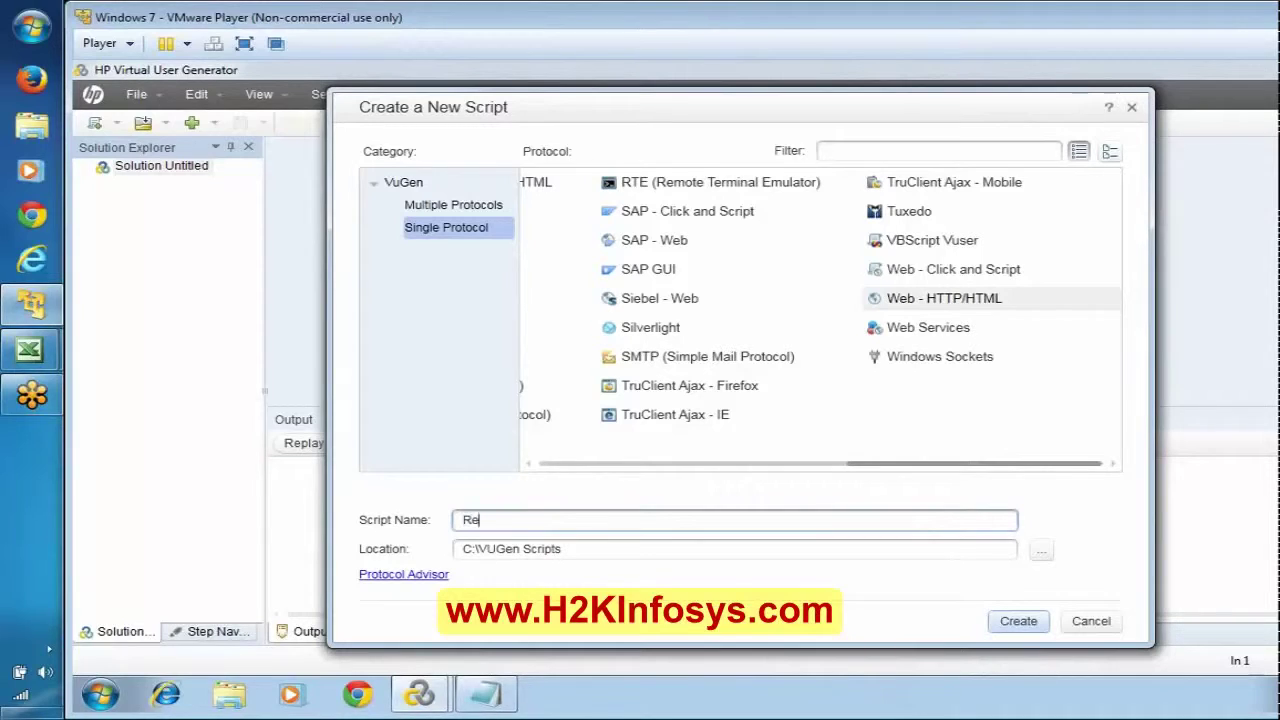
{"action": "key", "text": "BackSpace"}
{"action": "key", "text": "BackSpace"}
{"action": "type", "text": "eBayC"}
{"action": "key", "text": "BackSpace"}
{"action": "key", "text": "BackSpace"}
{"action": "type", "text": "yRec"}
{"action": "left_click", "coordinate": [1015, 621]}
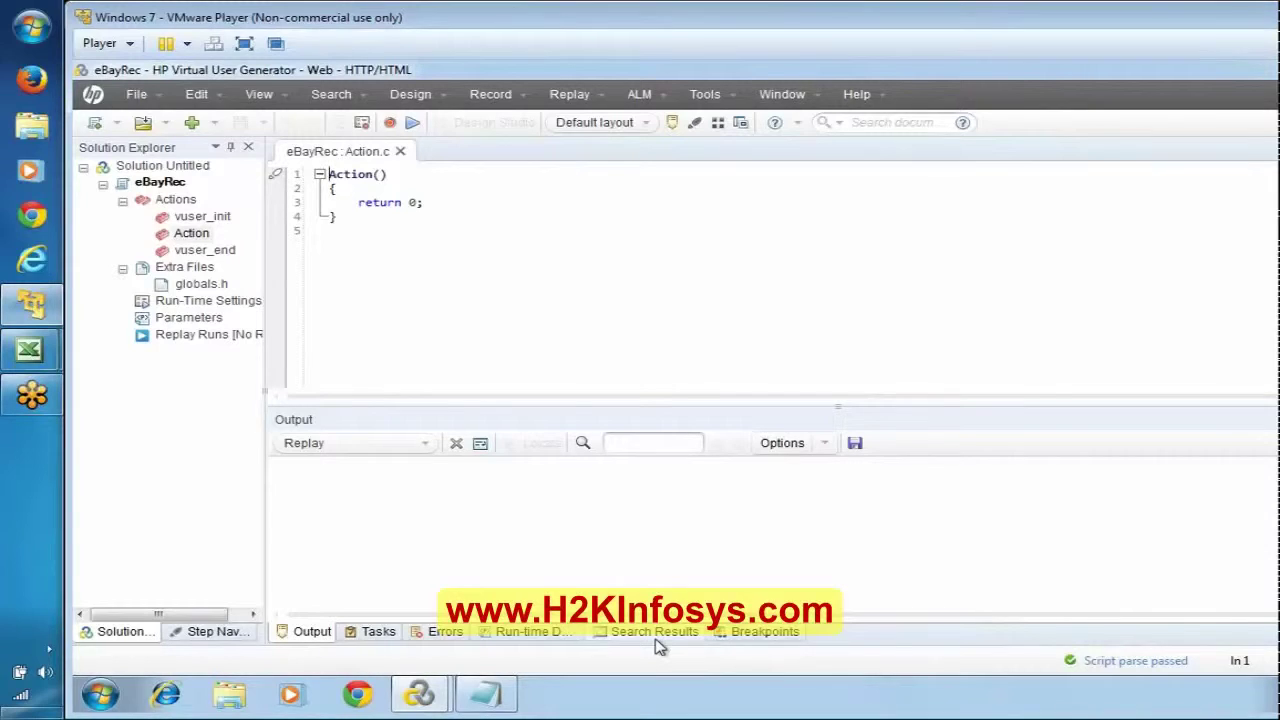
Step: Minimize the credentials Notepad, then open Start Recording and accept the Recording Options as they are
{"action": "left_click", "coordinate": [488, 692]}
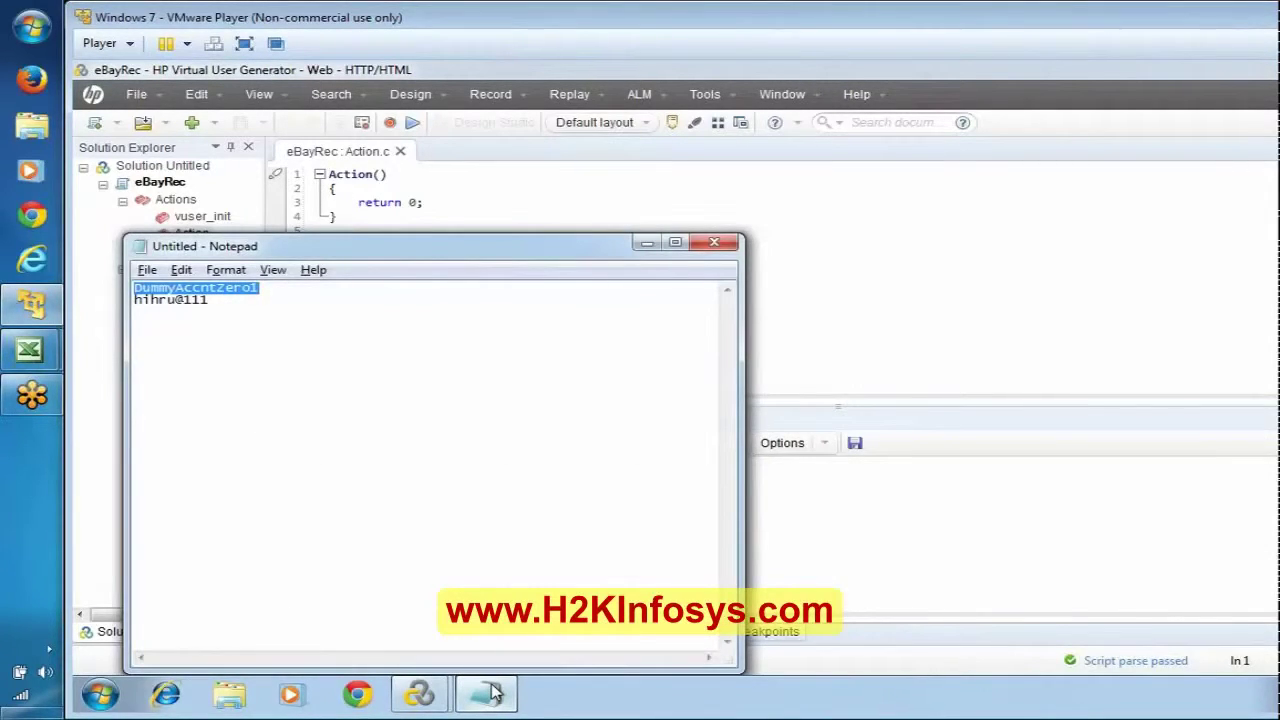
{"action": "left_click", "coordinate": [490, 692]}
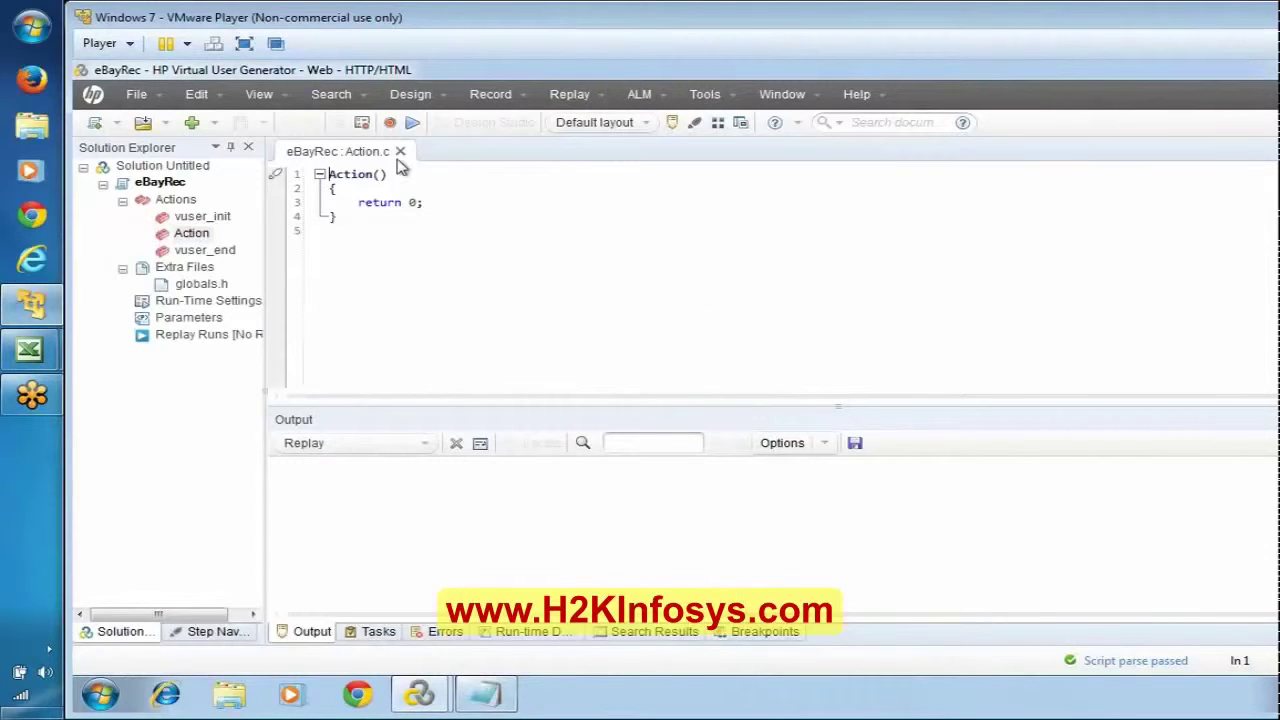
{"action": "left_click", "coordinate": [392, 124]}
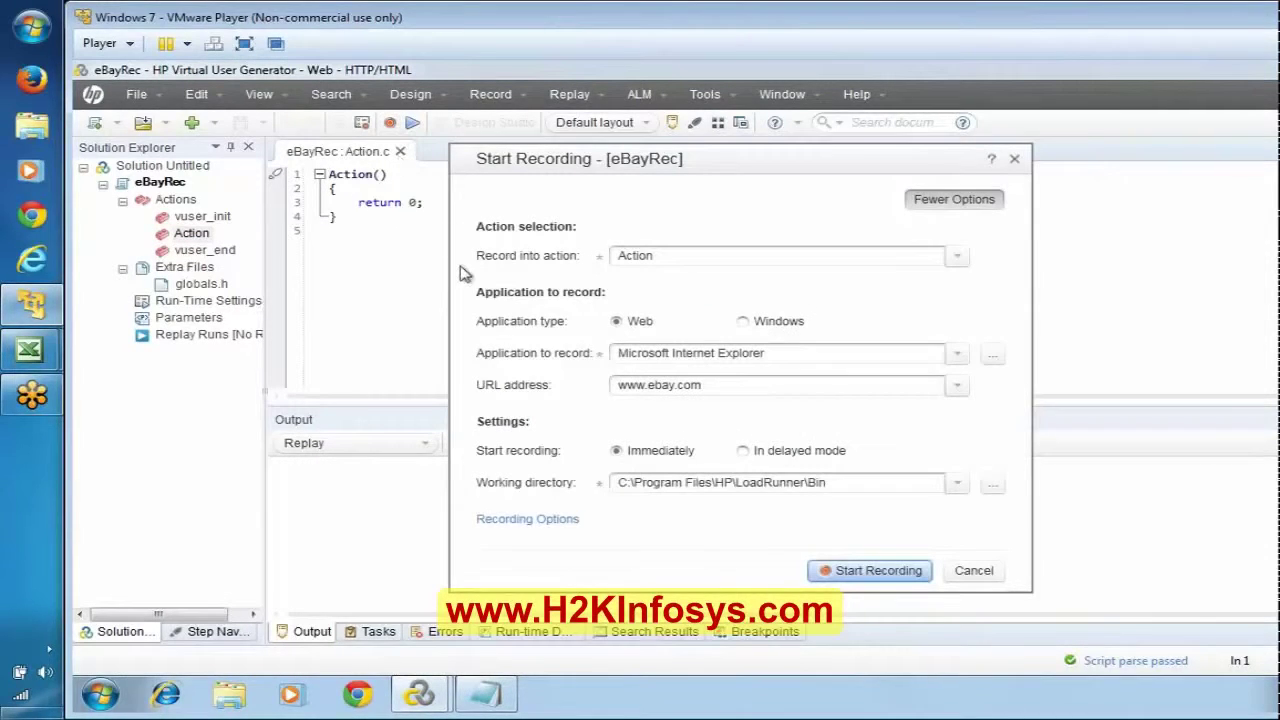
{"action": "left_click", "coordinate": [549, 516]}
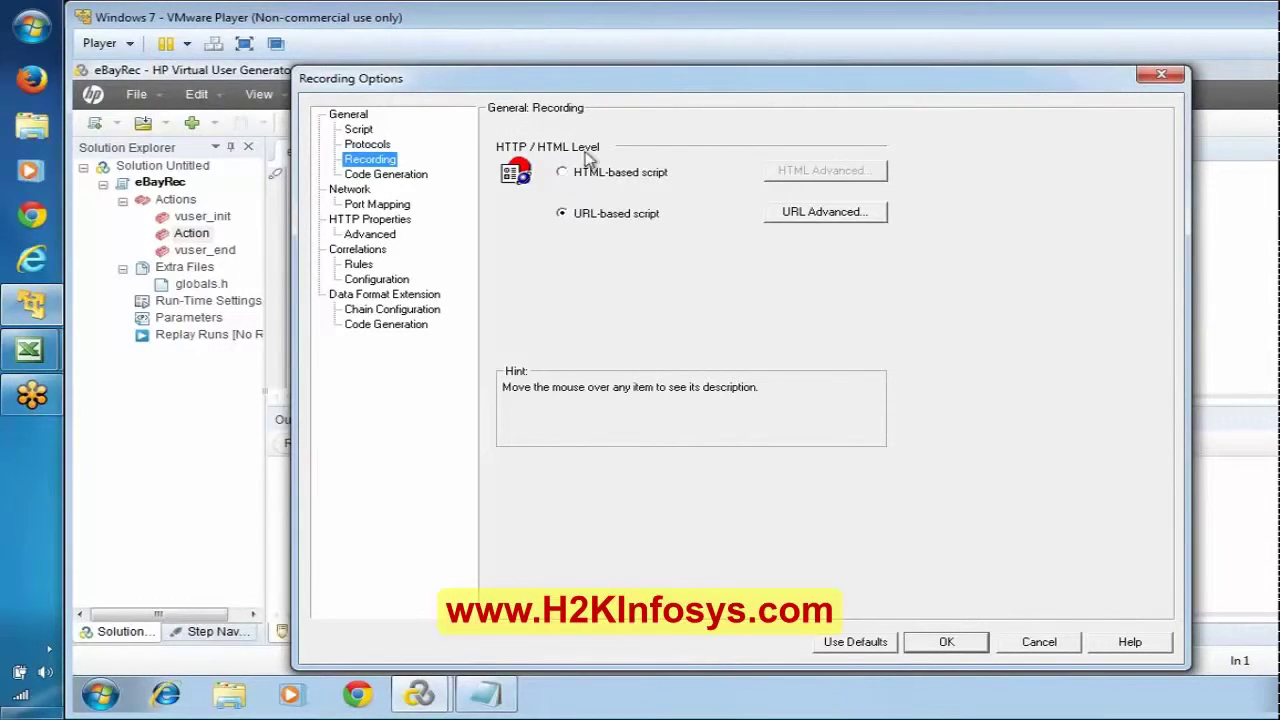
{"action": "mouse_move", "coordinate": [589, 183]}
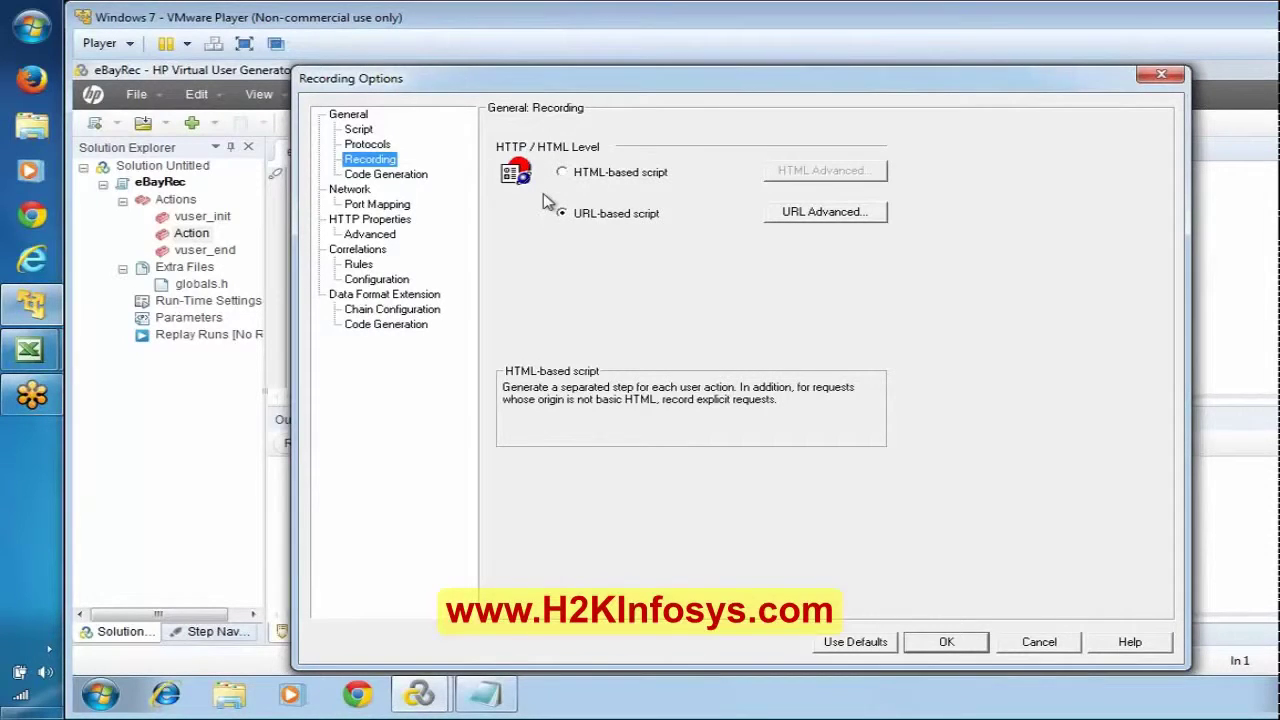
{"action": "left_click", "coordinate": [942, 645]}
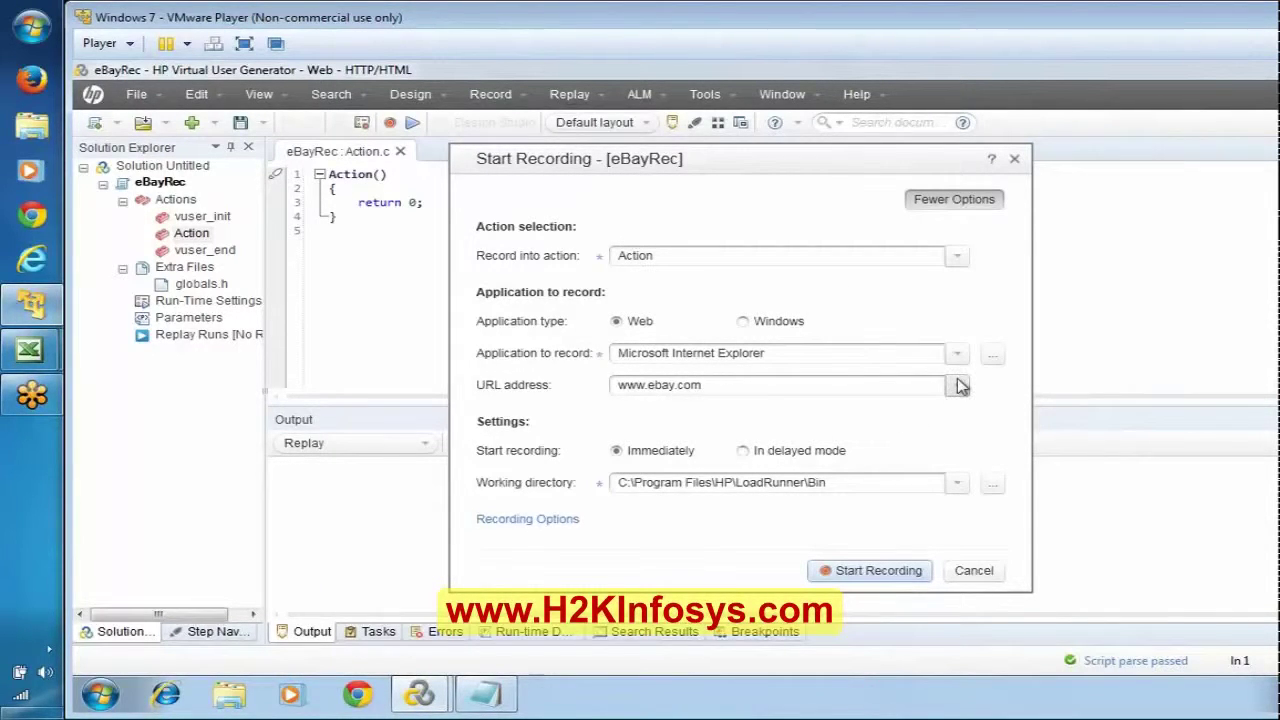
Step: Record into vuser_init and start recording, launching Internet Explorer on the eBay home page
{"action": "left_click", "coordinate": [959, 256]}
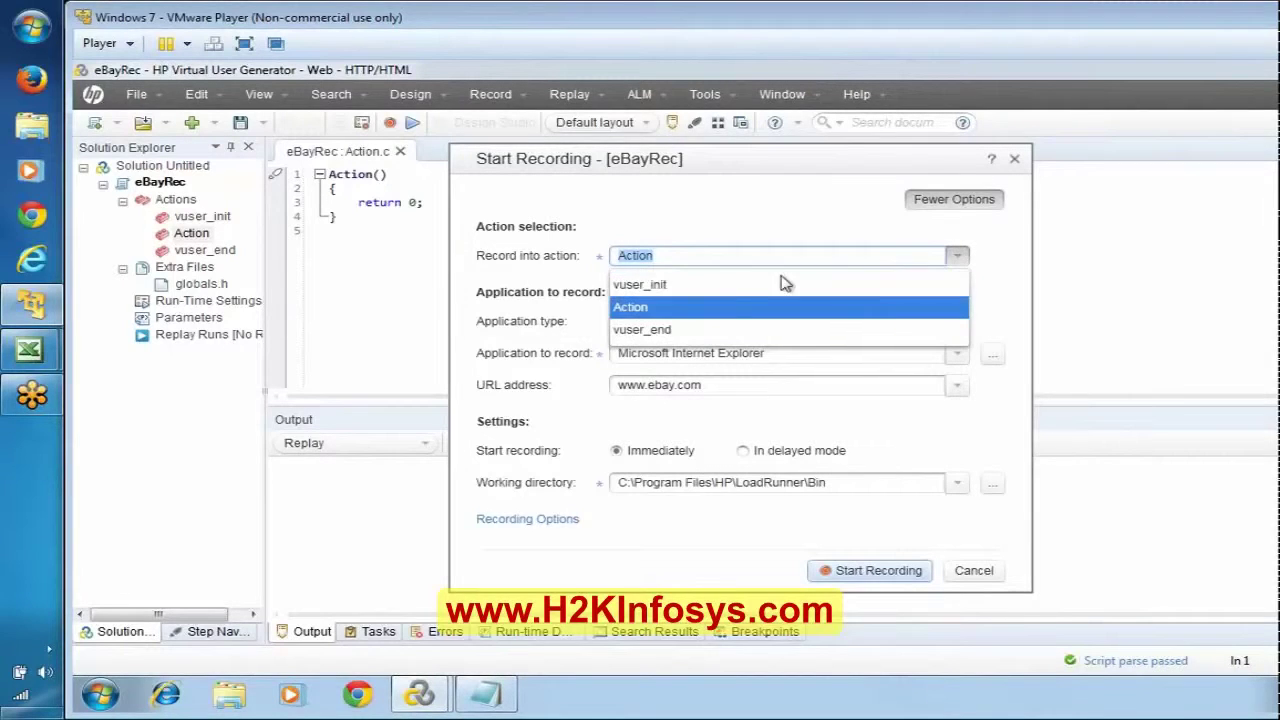
{"action": "left_click", "coordinate": [695, 298]}
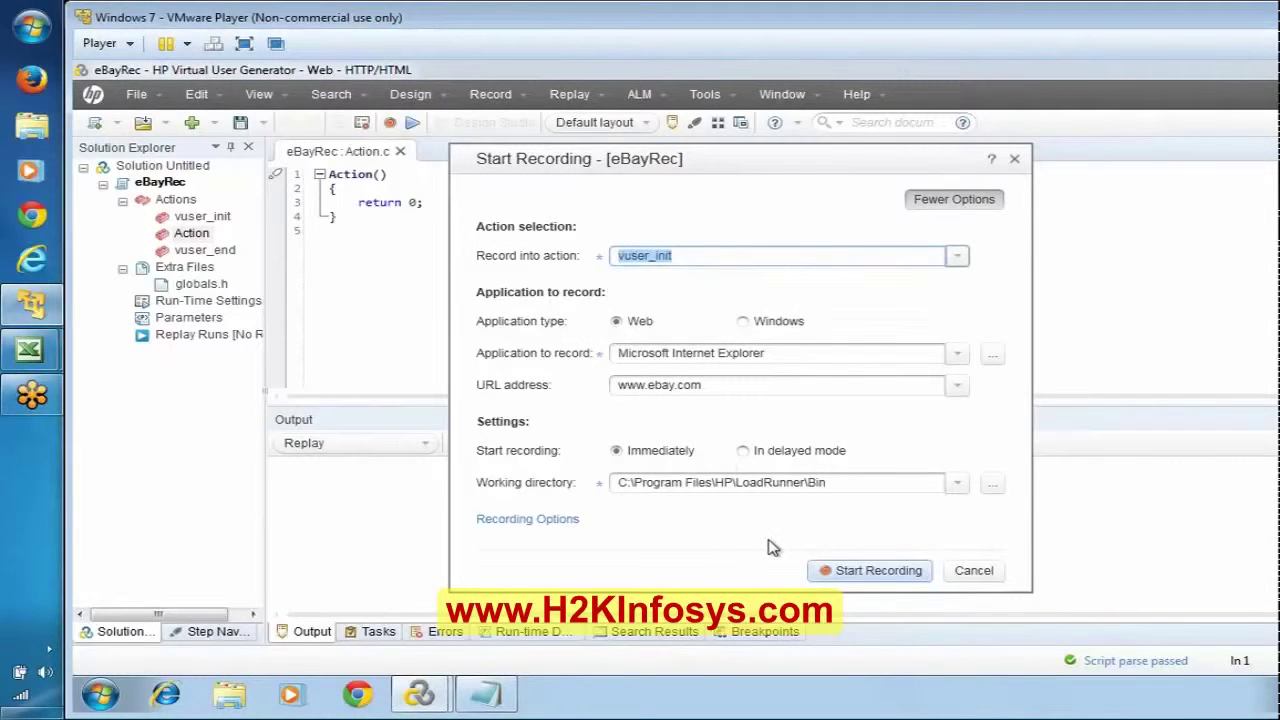
{"action": "left_click", "coordinate": [872, 572]}
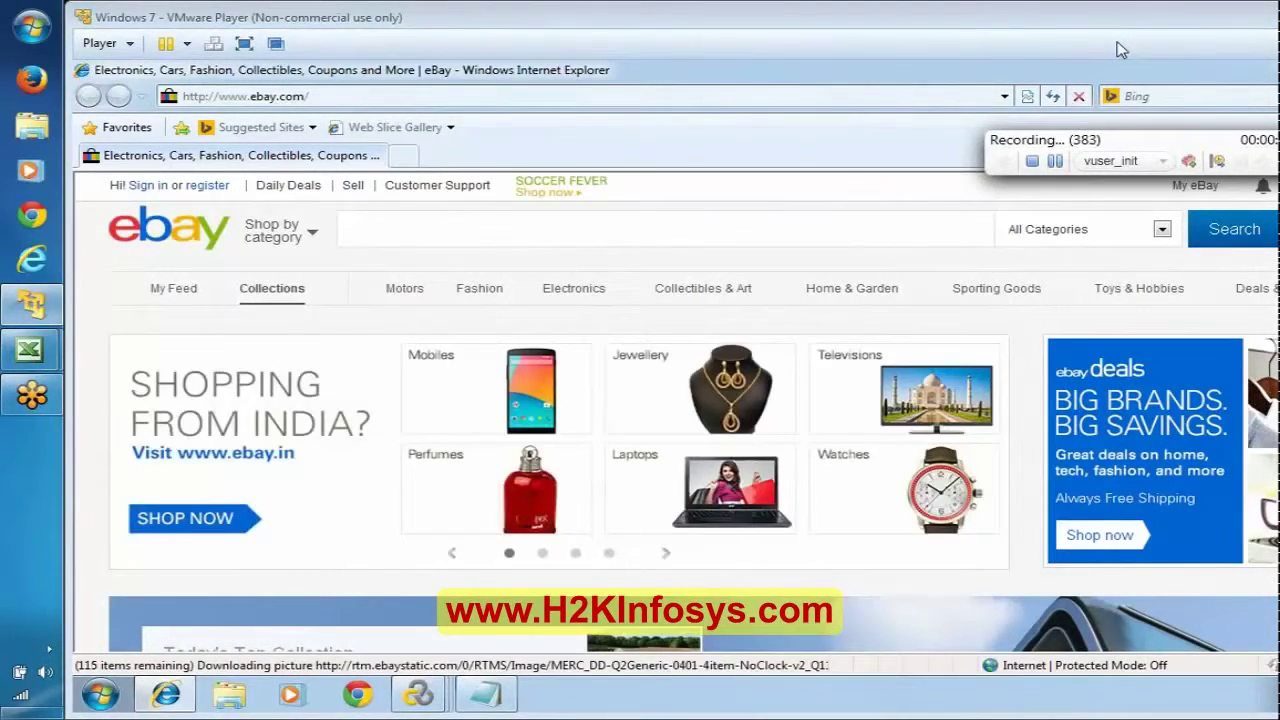
Step: Switch recording to the Action section and insert the comment 'Click on Sign in Link'
{"action": "left_click", "coordinate": [487, 698]}
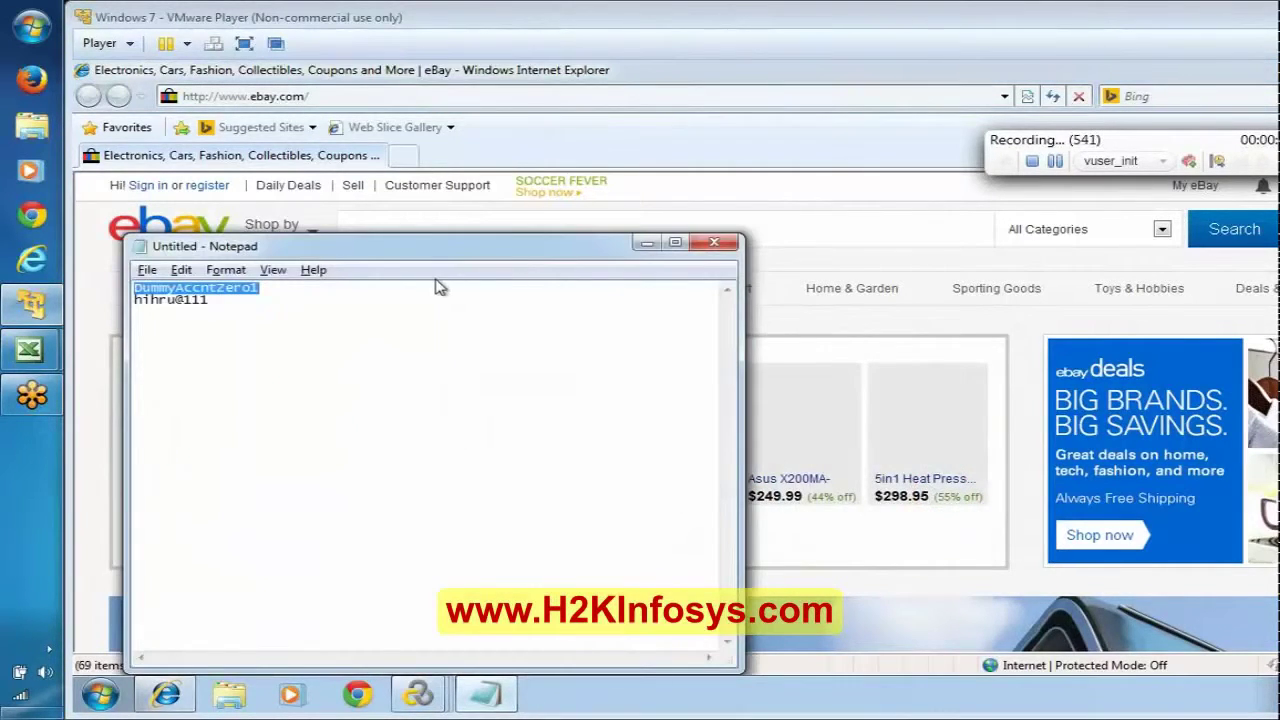
{"action": "left_click", "coordinate": [646, 243]}
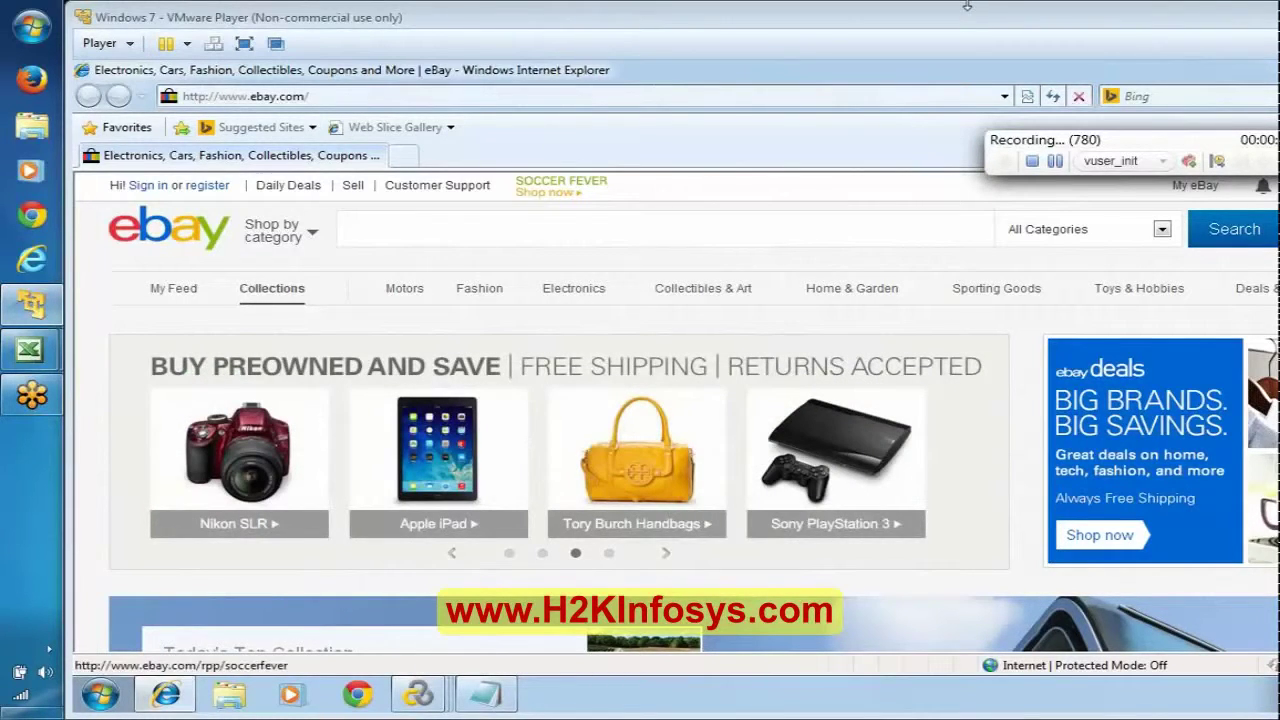
{"action": "left_click", "coordinate": [1165, 160]}
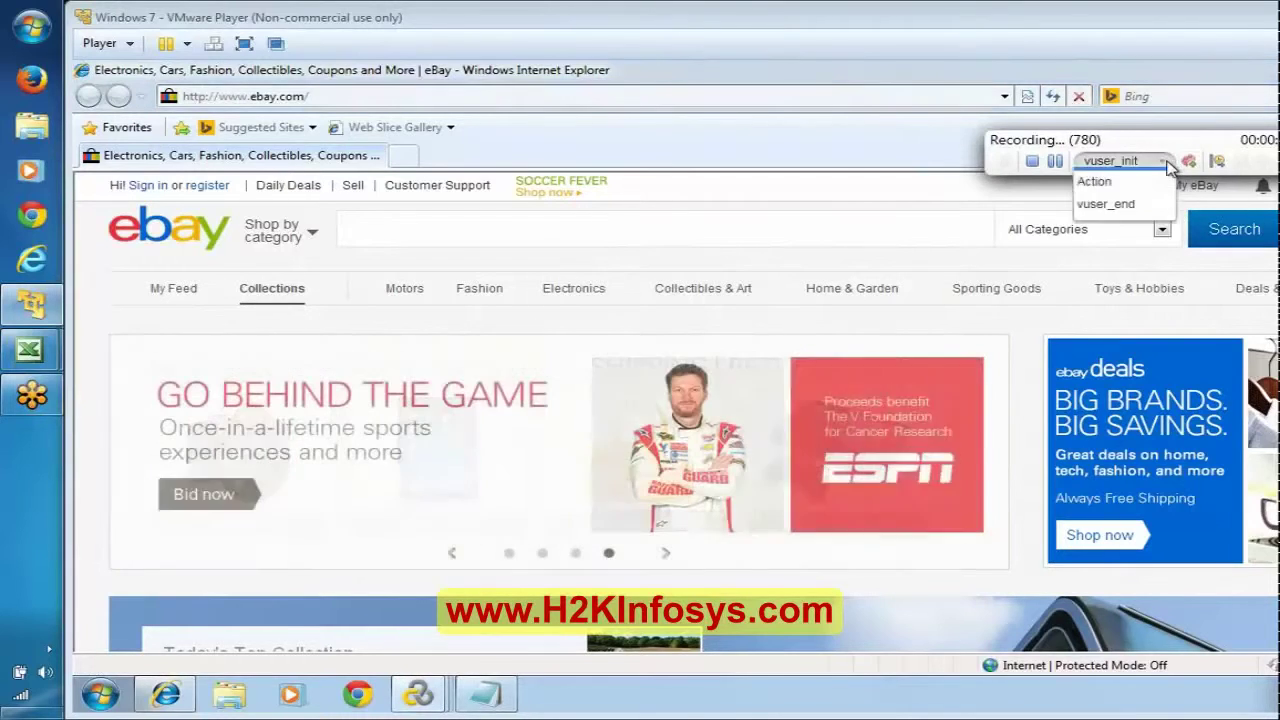
{"action": "left_click", "coordinate": [1127, 226]}
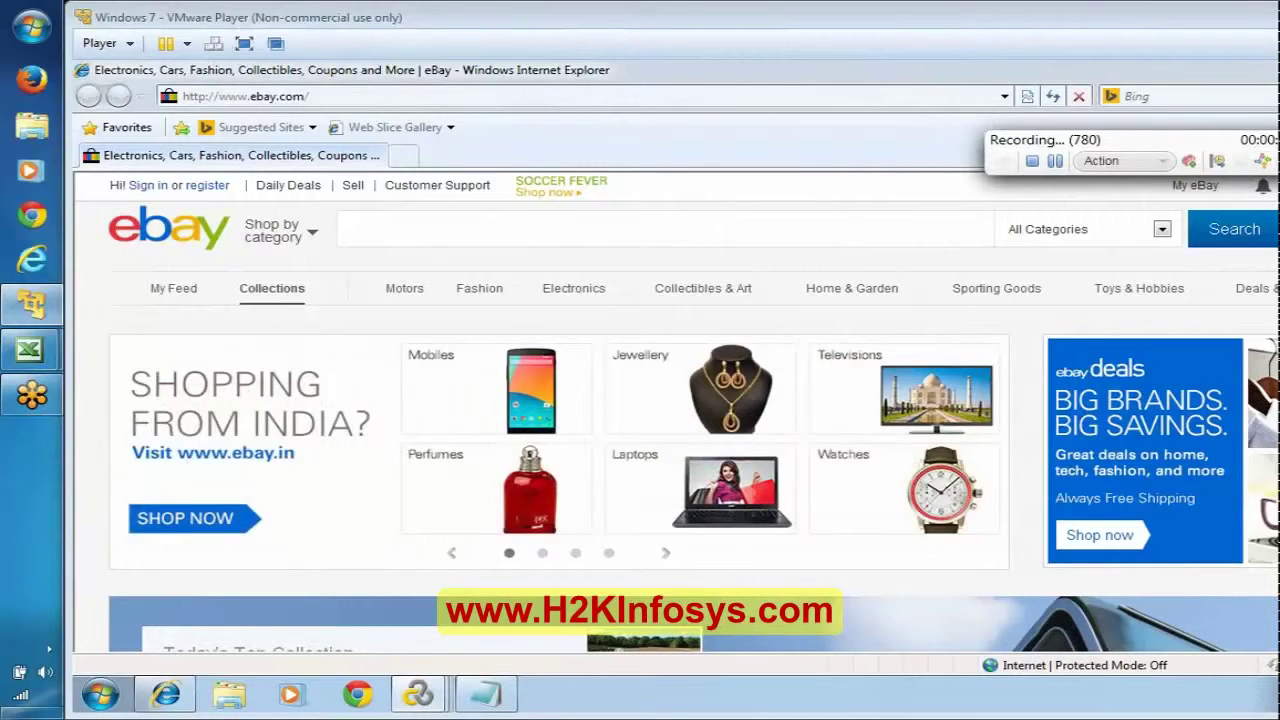
{"action": "left_click", "coordinate": [1217, 160]}
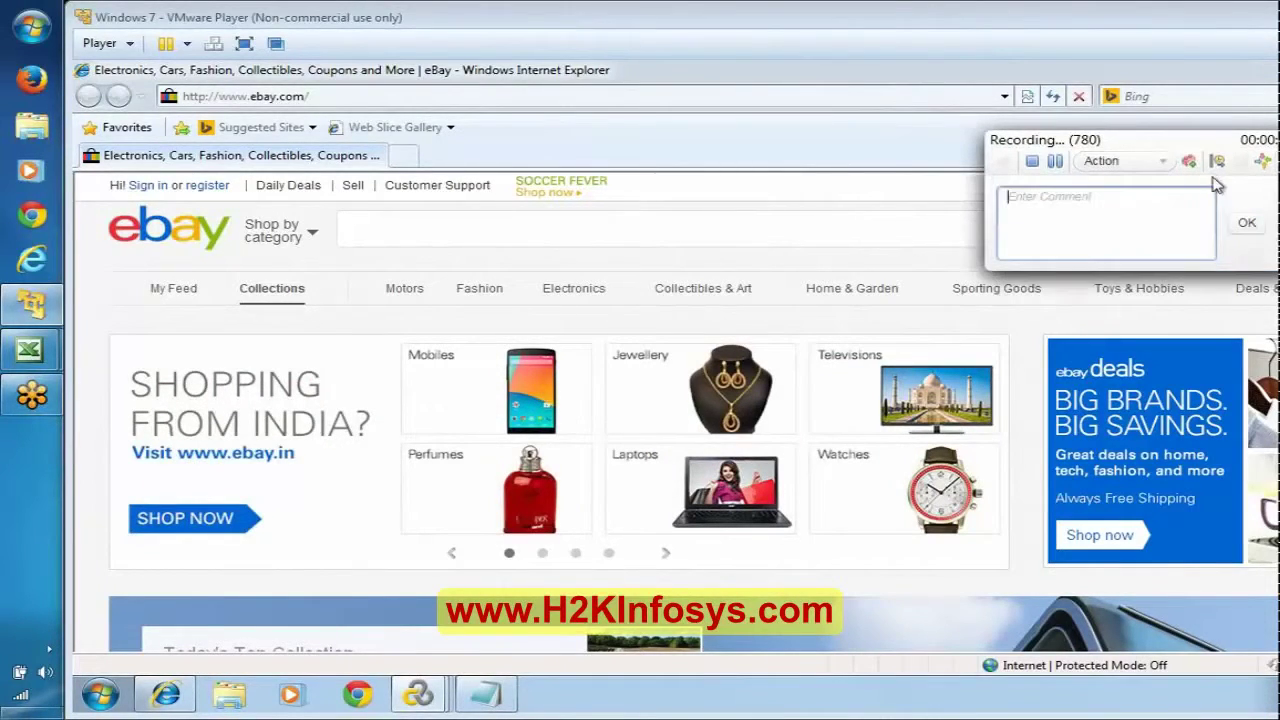
{"action": "type", "text": "Click on "}
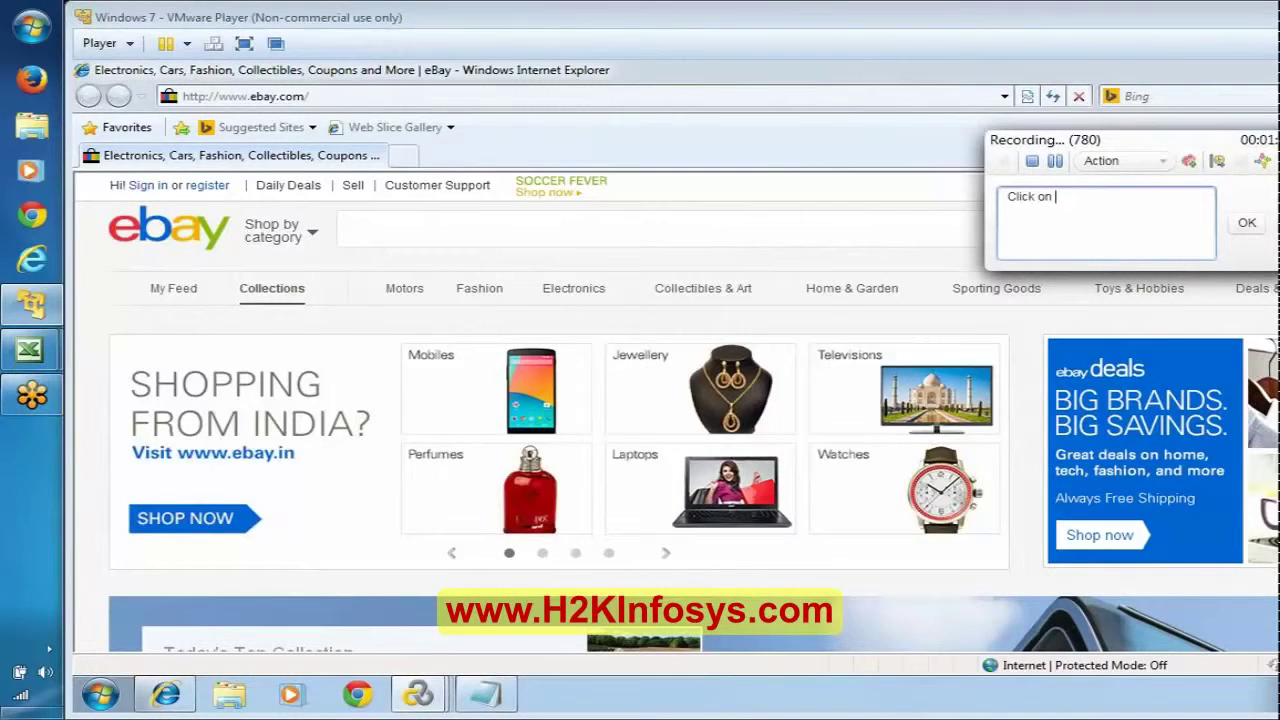
{"action": "type", "text": "Sign in Link"}
{"action": "left_click", "coordinate": [1247, 222]}
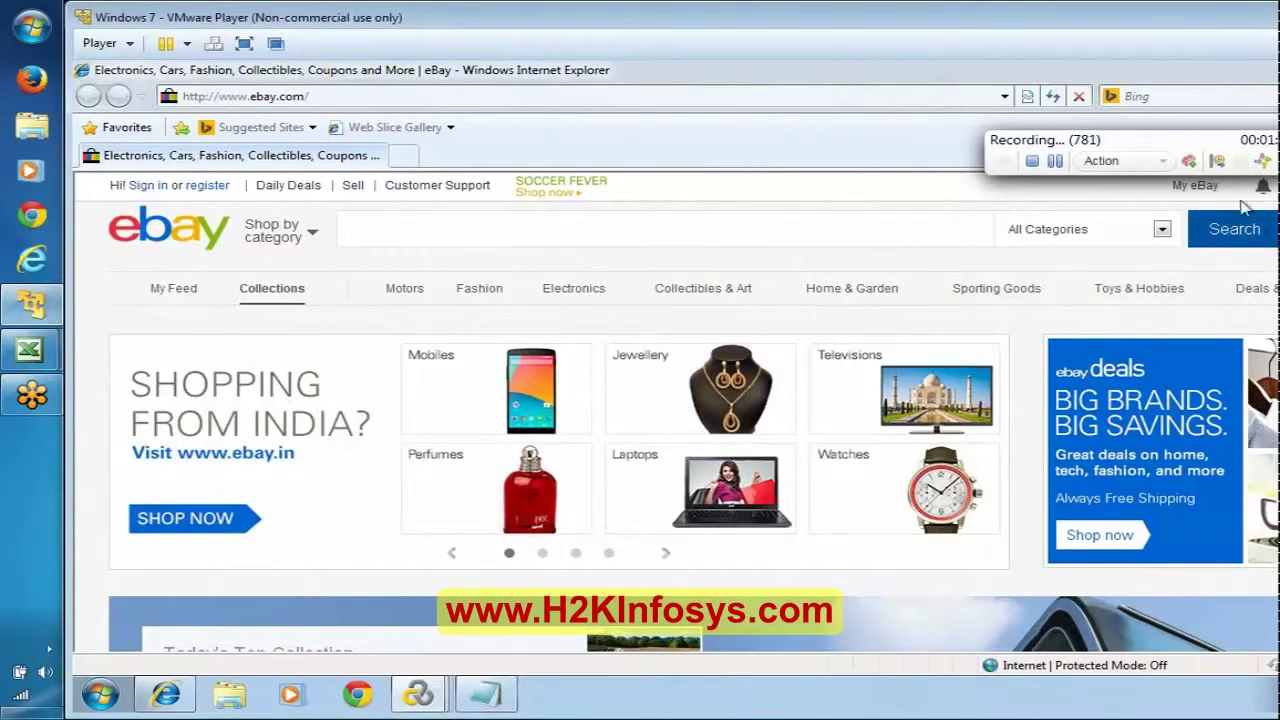
Step: Start a transaction named TS01_01_SignIn
{"action": "left_click", "coordinate": [1219, 163]}
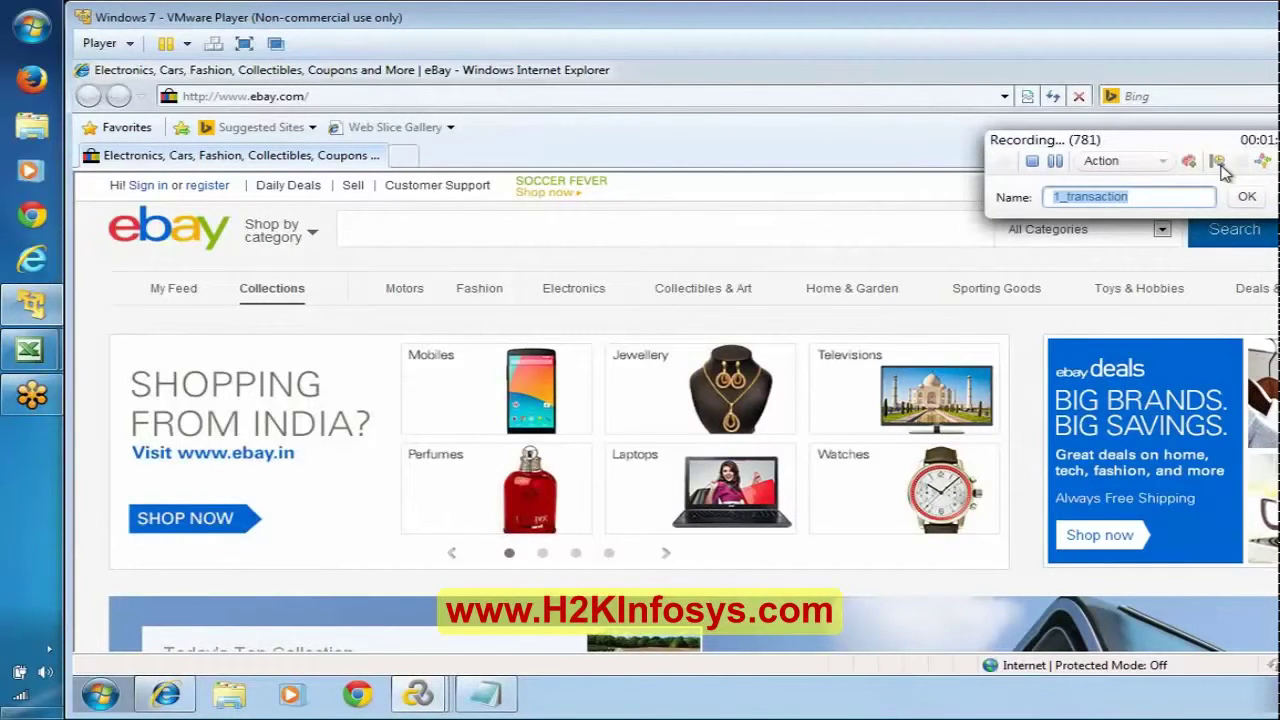
{"action": "type", "text": "01_"}
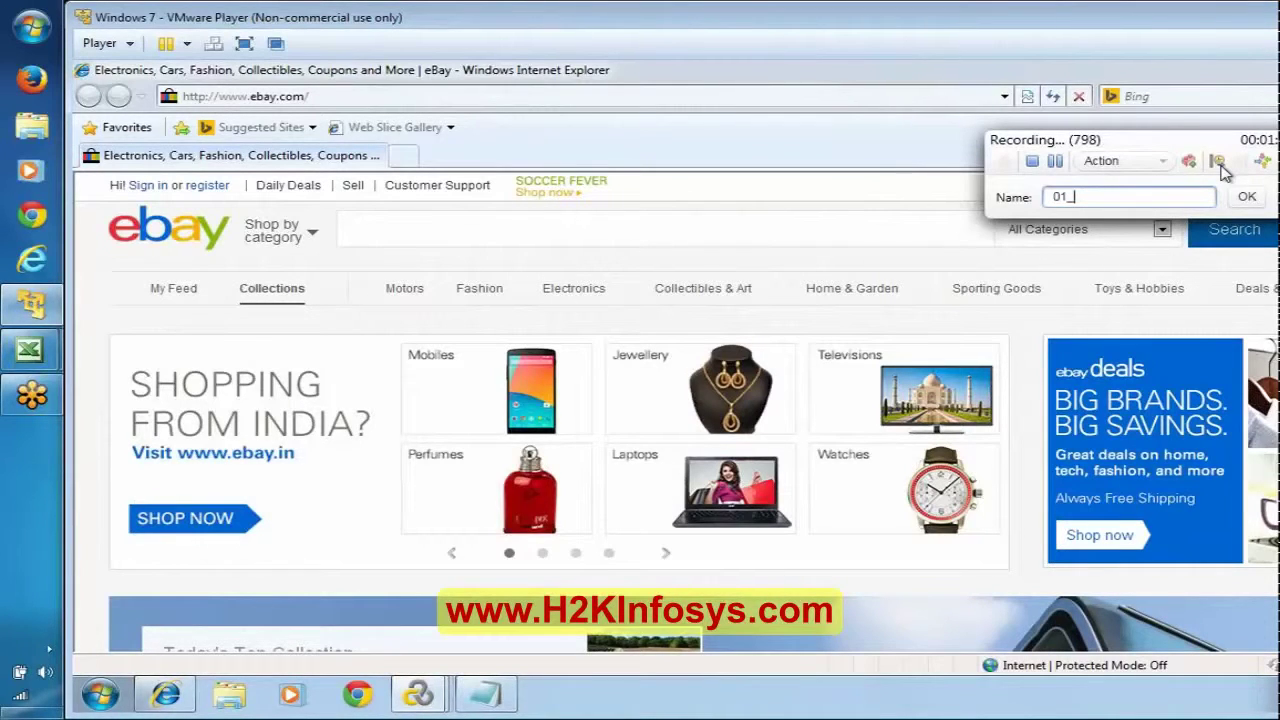
{"action": "key", "text": "BackSpace"}
{"action": "key", "text": "BackSpace"}
{"action": "key", "text": "BackSpace"}
{"action": "type", "text": "TS01_01_SignIn"}
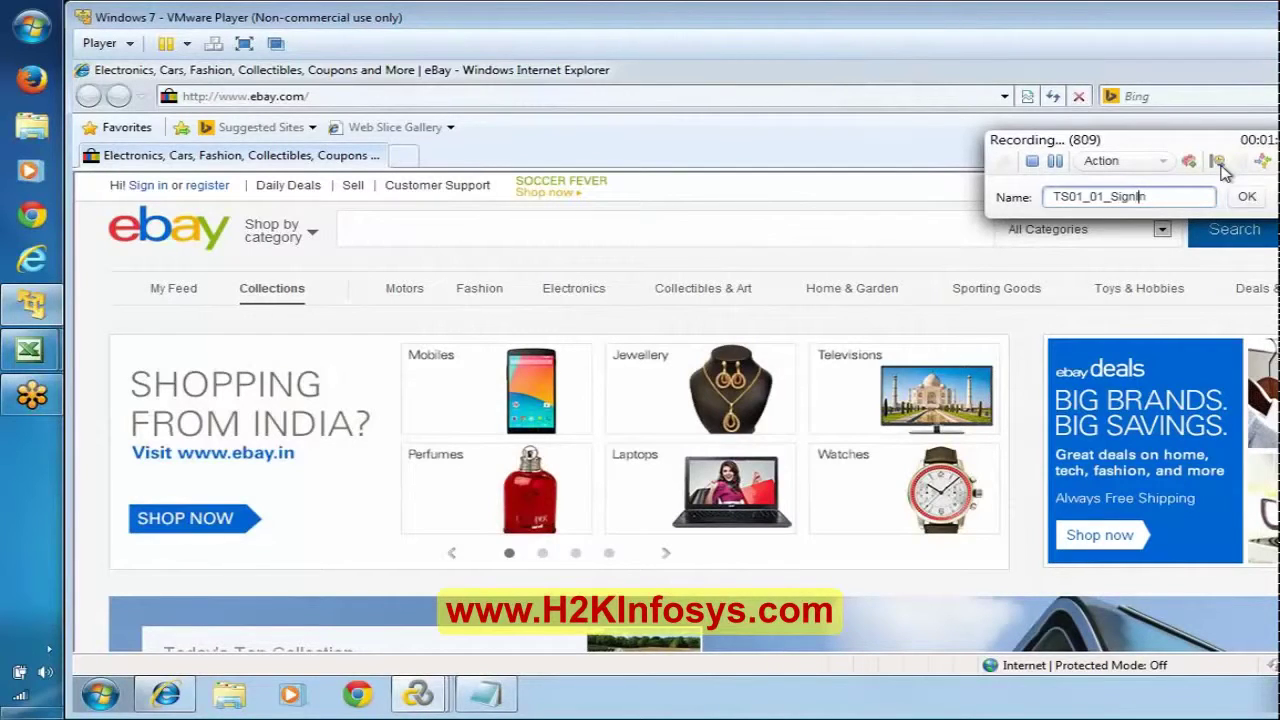
{"action": "left_click", "coordinate": [1247, 196]}
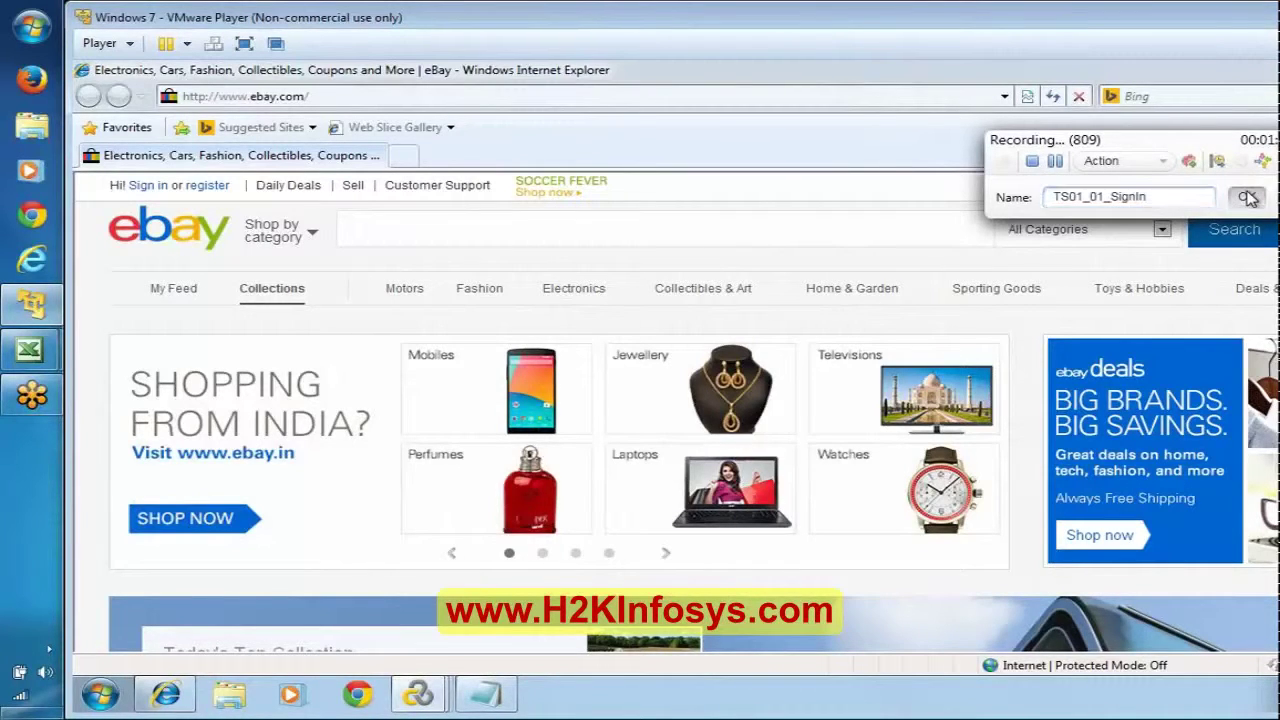
Step: Follow eBay's Sign in link and end the TS01_01_SignIn transaction
{"action": "left_click", "coordinate": [148, 186]}
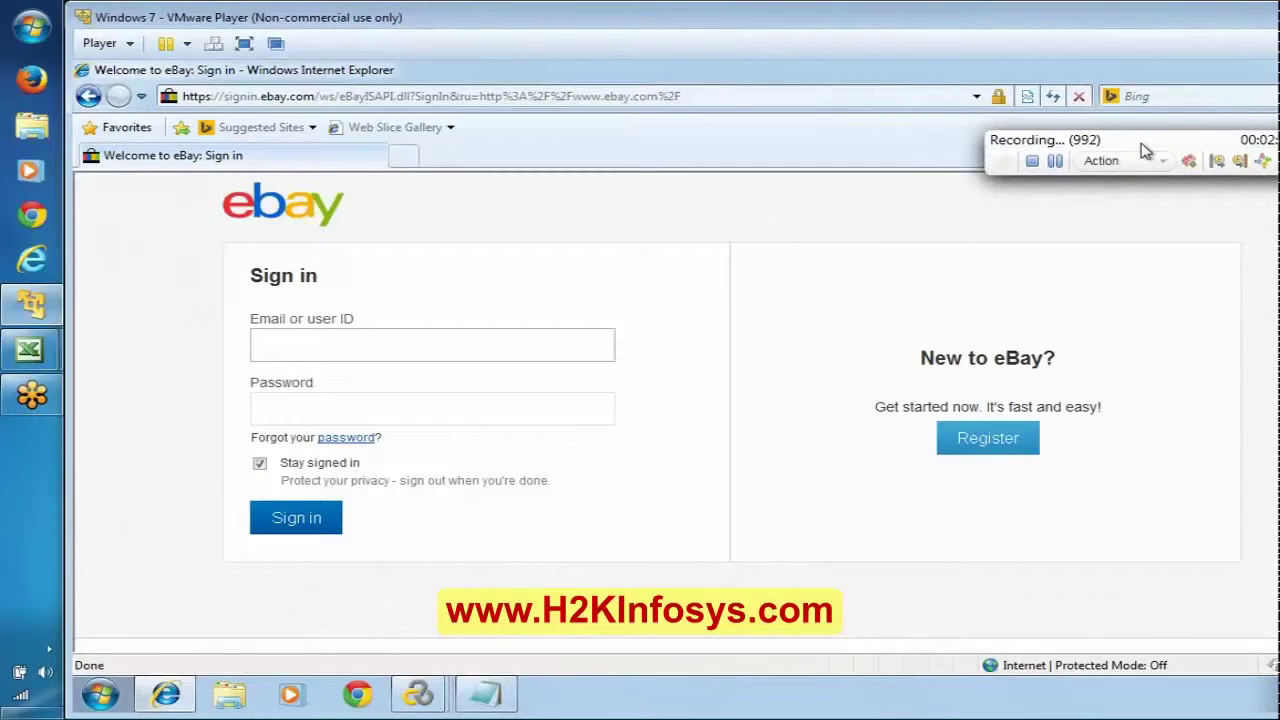
{"action": "left_click", "coordinate": [1240, 162]}
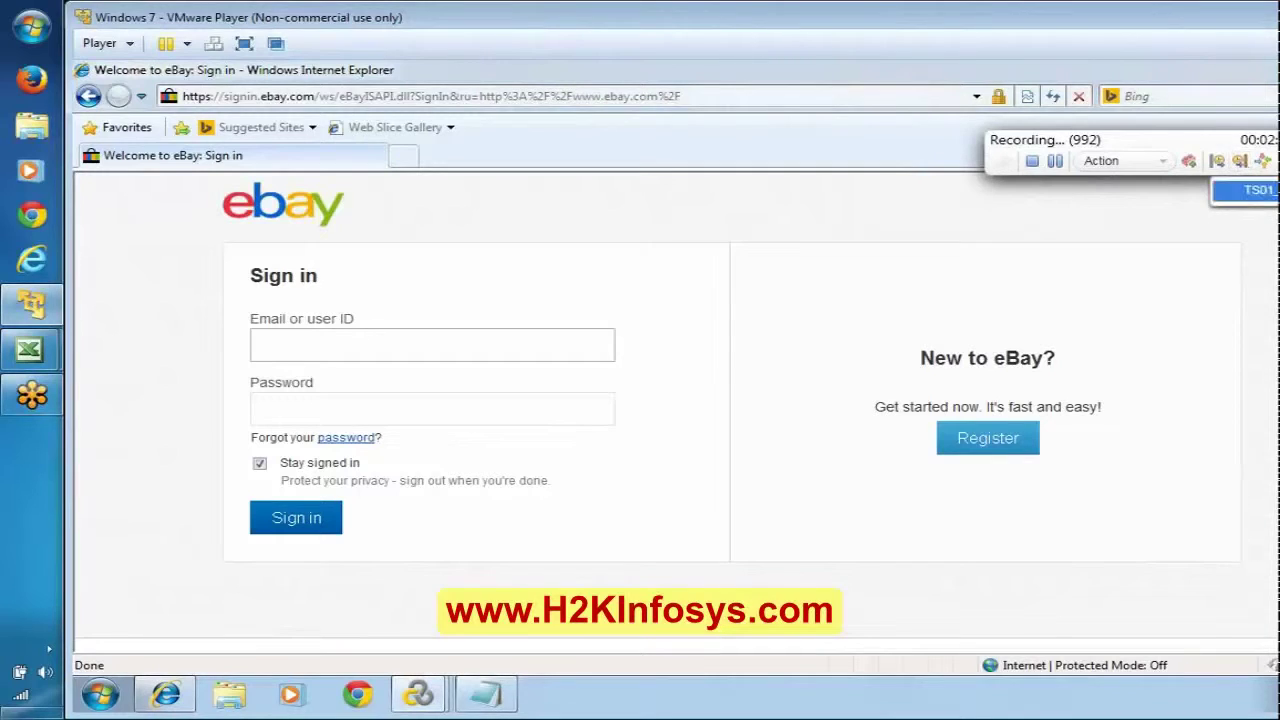
{"action": "key", "text": "Return"}
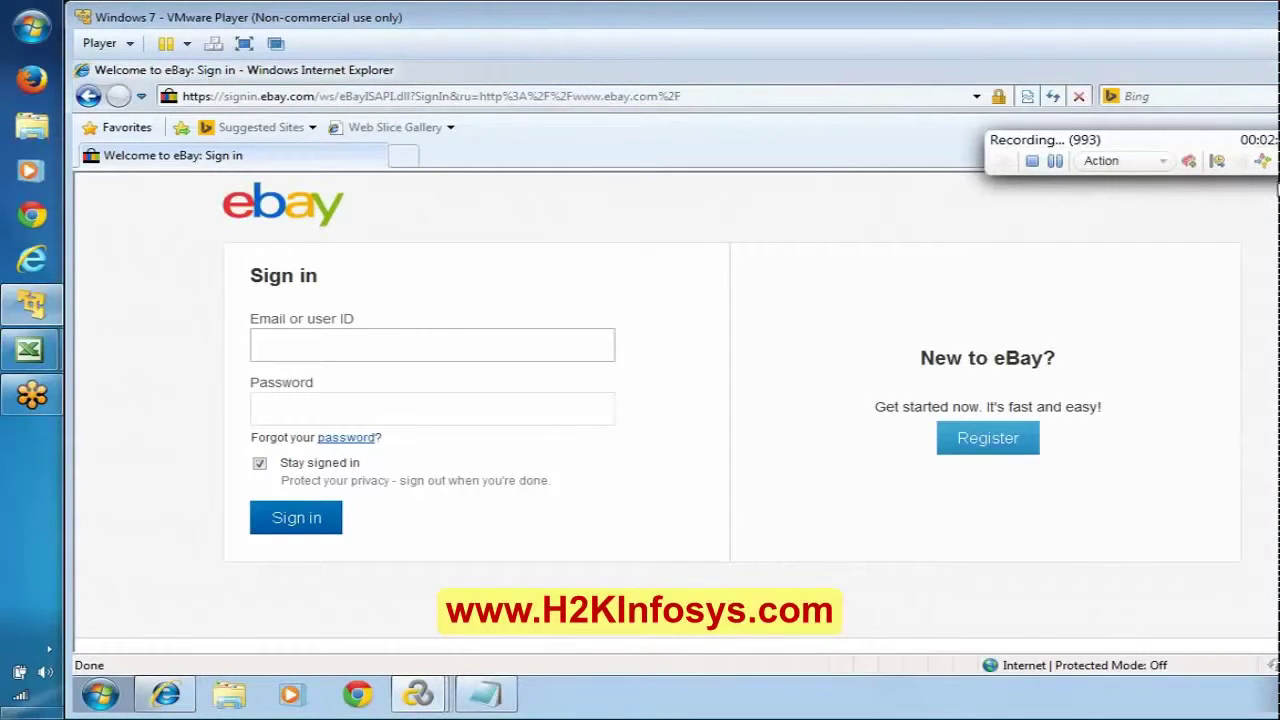
Step: Add the comment 'Enter Ebay - Email ID and Password', then enter the account user ID and password
{"action": "left_click", "coordinate": [1275, 161]}
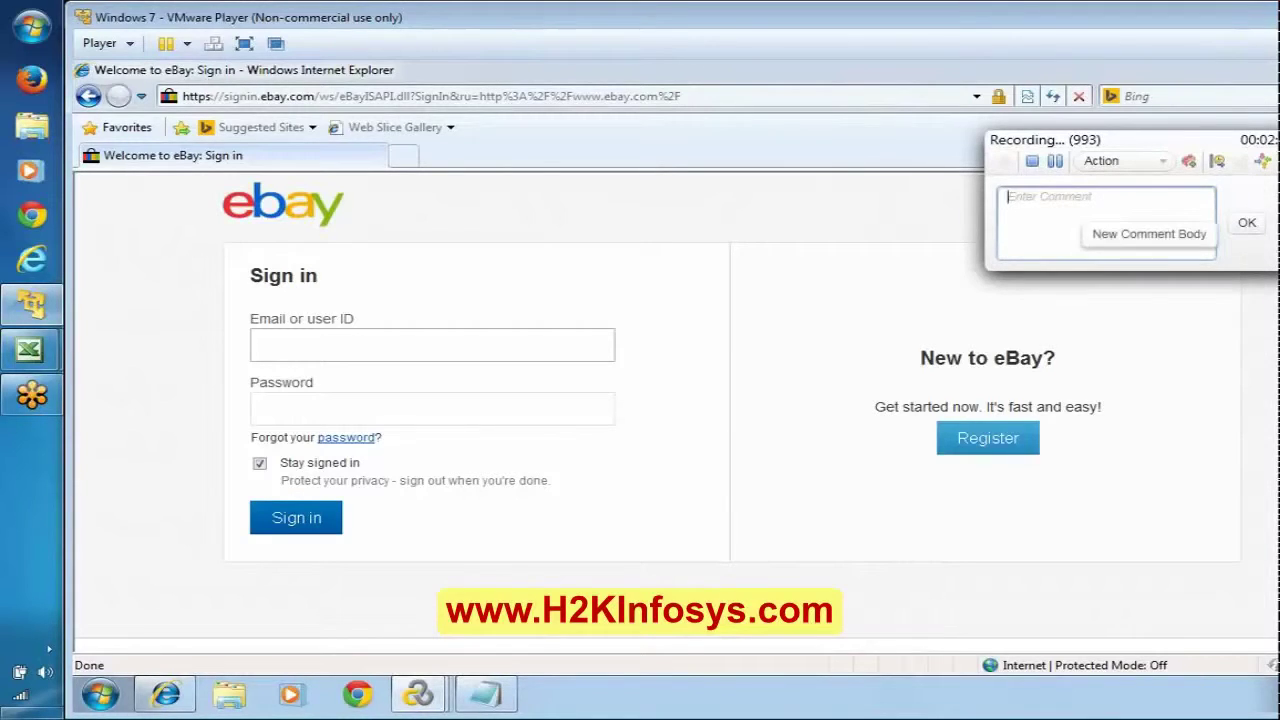
{"action": "type", "text": "Enter"}
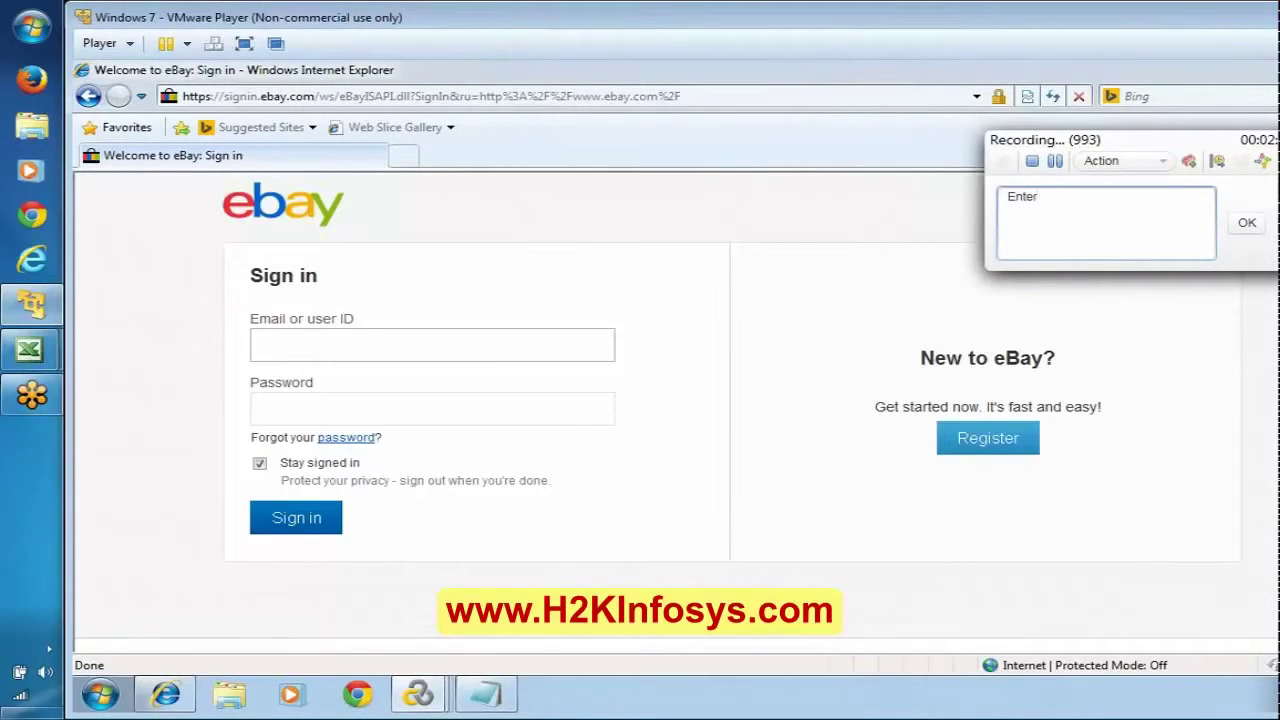
{"action": "type", "text": " Ebay - Email ID and PAssword"}
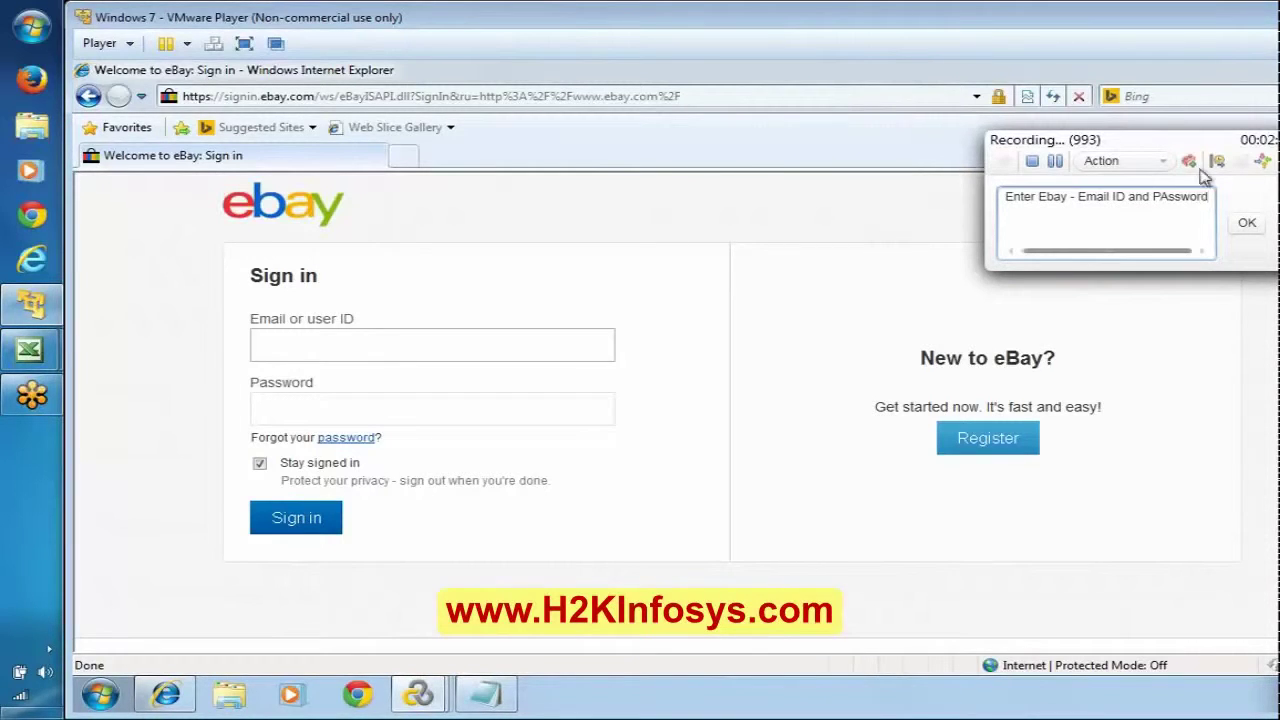
{"action": "key", "text": "BackSpace"}
{"action": "key", "text": "BackSpace"}
{"action": "key", "text": "BackSpace"}
{"action": "key", "text": "BackSpace"}
{"action": "key", "text": "BackSpace"}
{"action": "key", "text": "BackSpace"}
{"action": "key", "text": "BackSpace"}
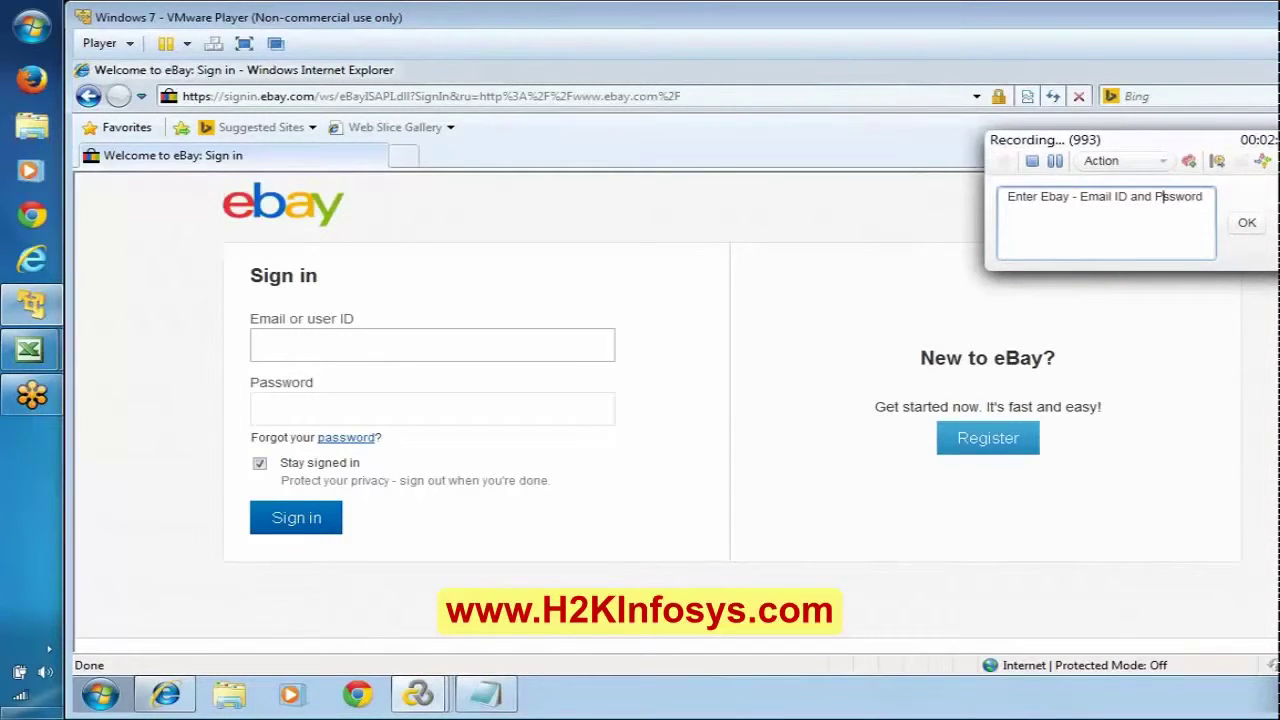
{"action": "type", "text": "assword"}
{"action": "left_click", "coordinate": [1247, 226]}
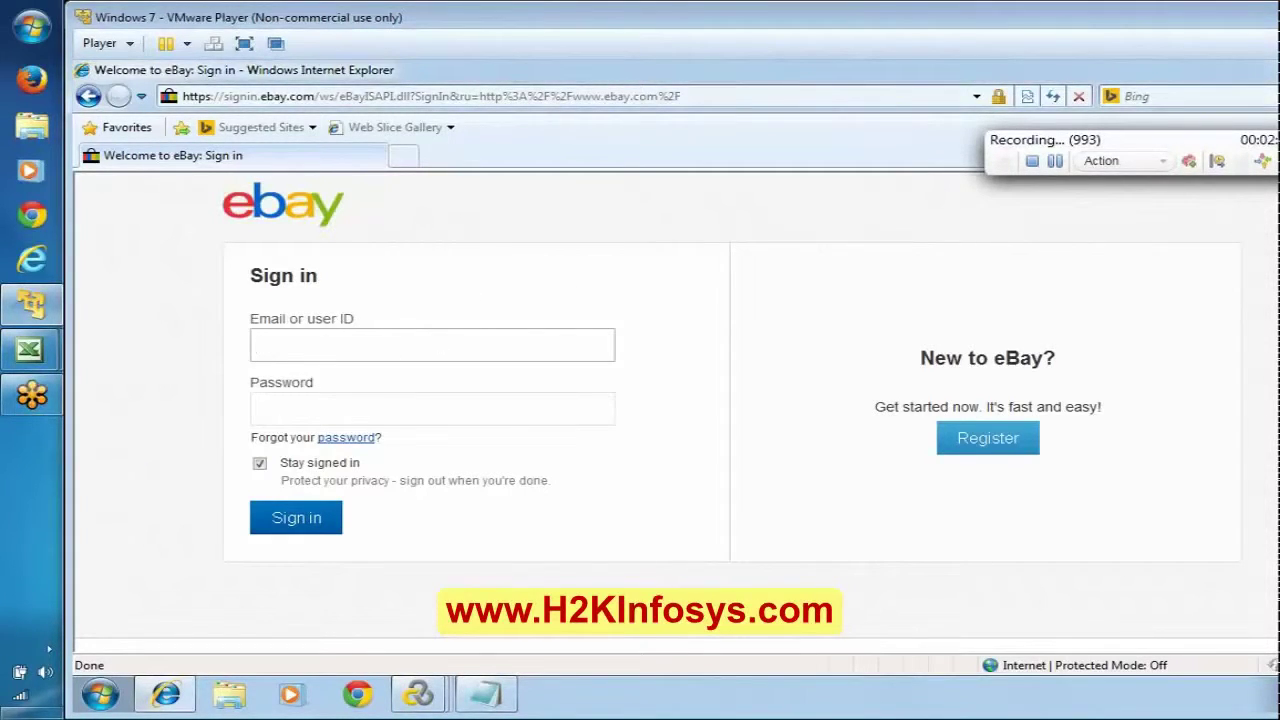
{"action": "type", "text": "DummyAccntZero1"}
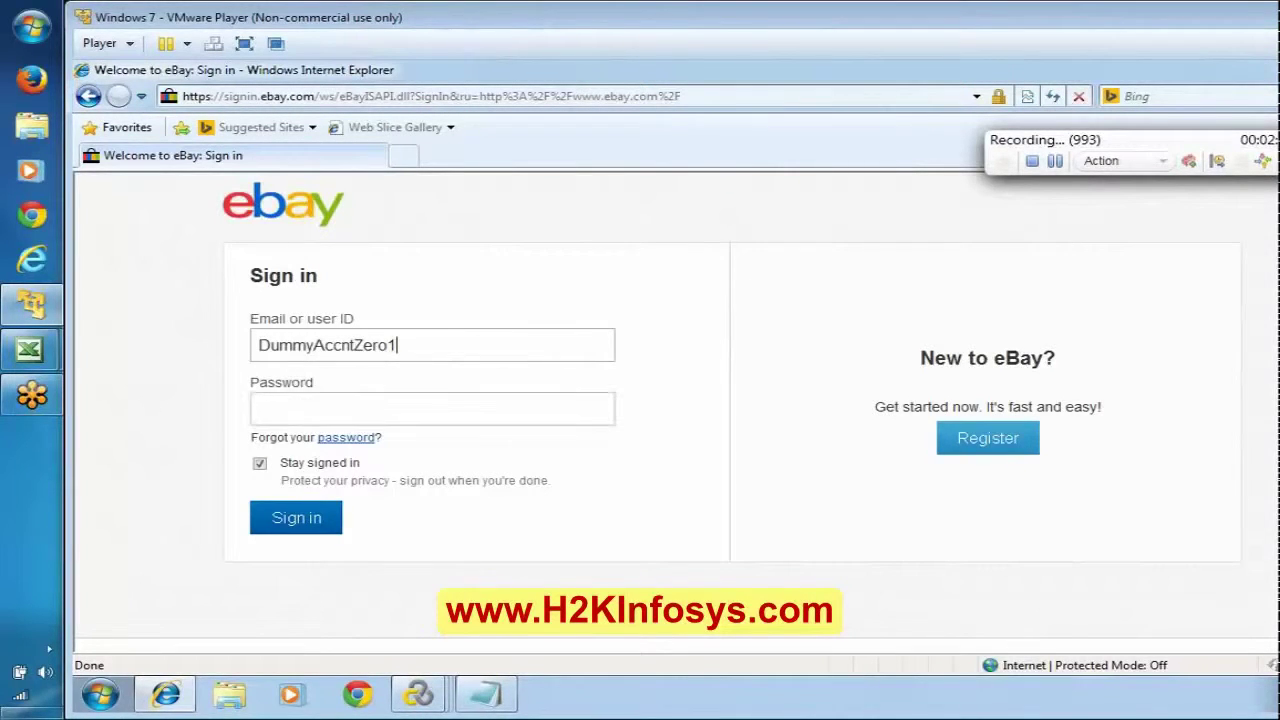
{"action": "left_click", "coordinate": [300, 408]}
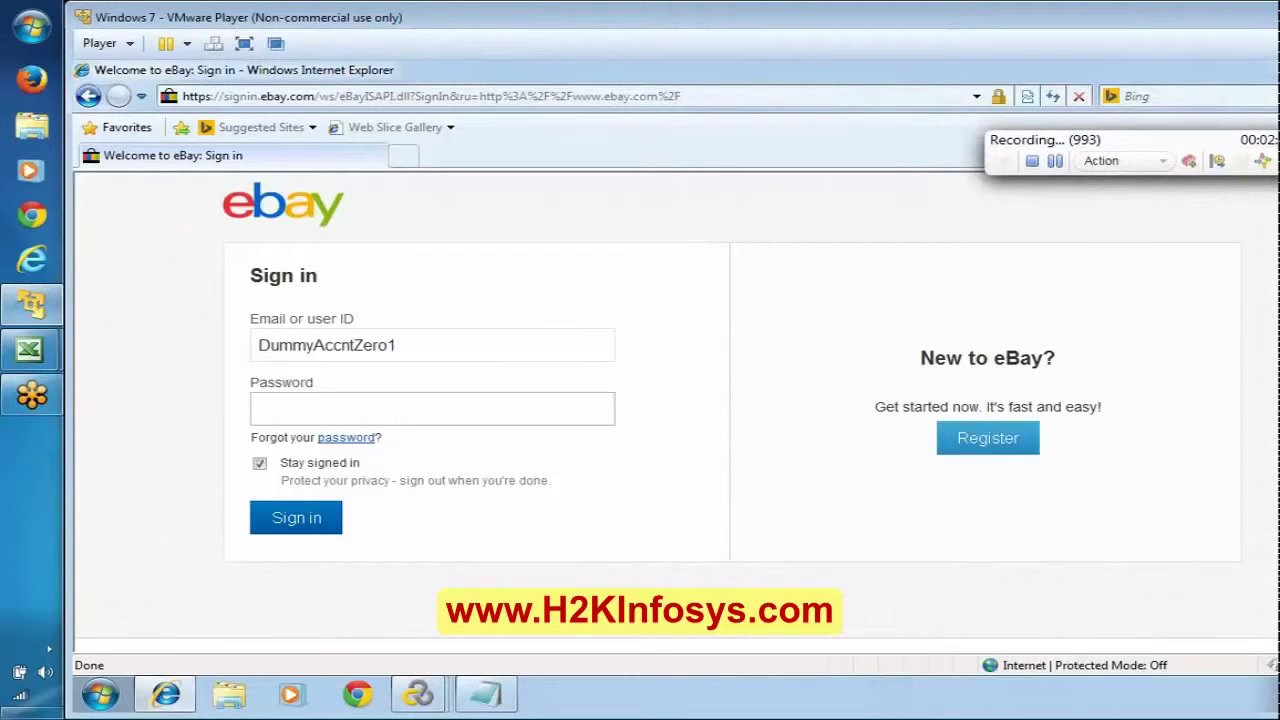
{"action": "type", "text": "••••••••••"}
Step: Untick Stay signed in, start transaction TS01_02_SignInbtn, and submit the sign-in form
{"action": "left_click", "coordinate": [259, 464]}
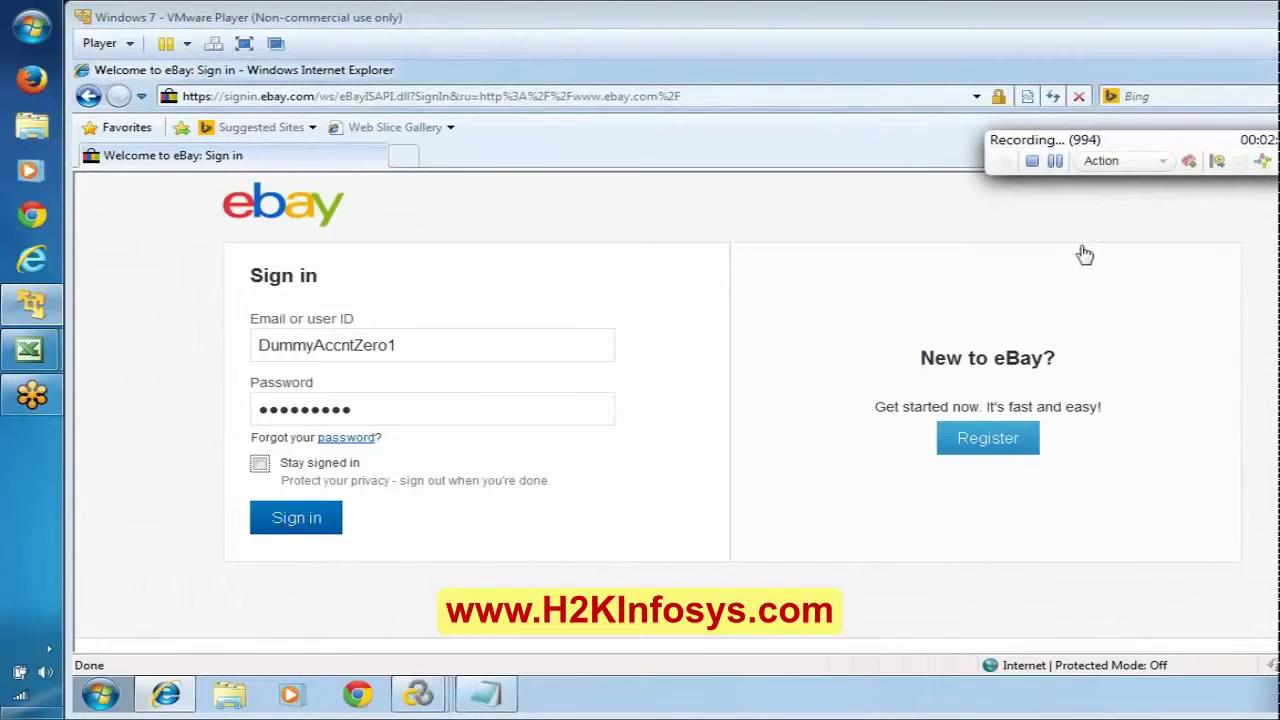
{"action": "left_click", "coordinate": [1223, 165]}
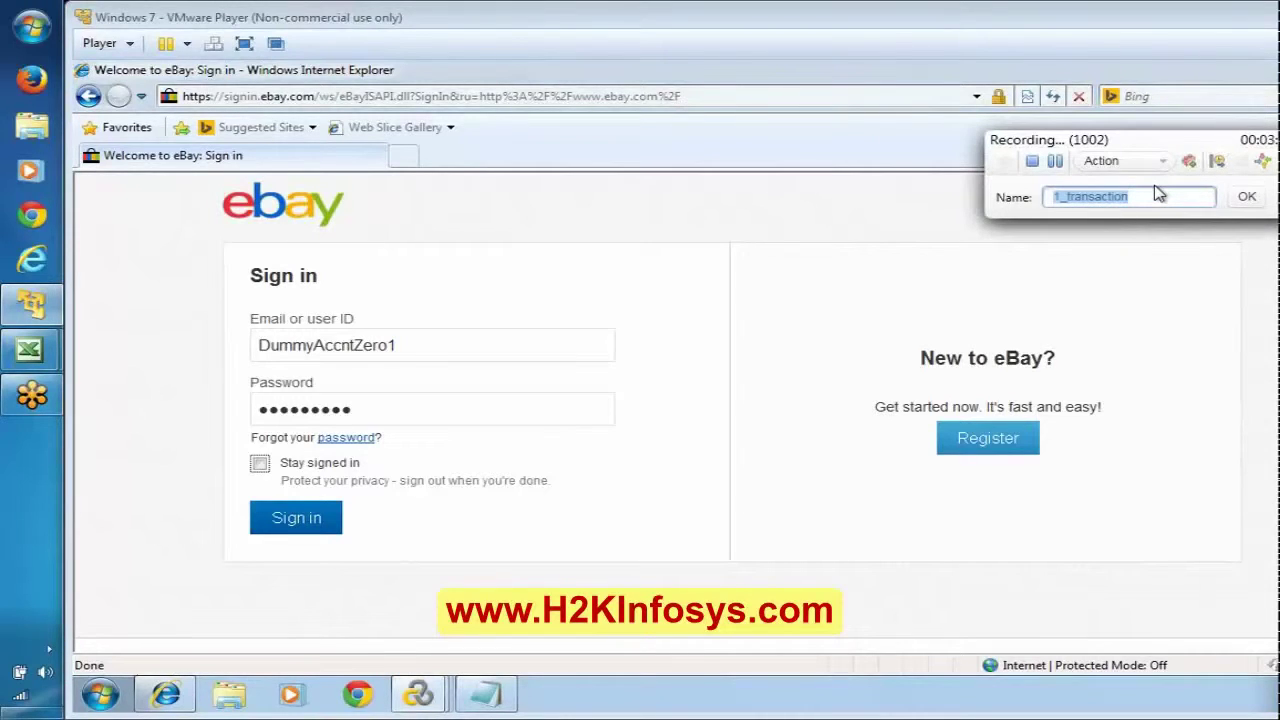
{"action": "type", "text": "TS01_"}
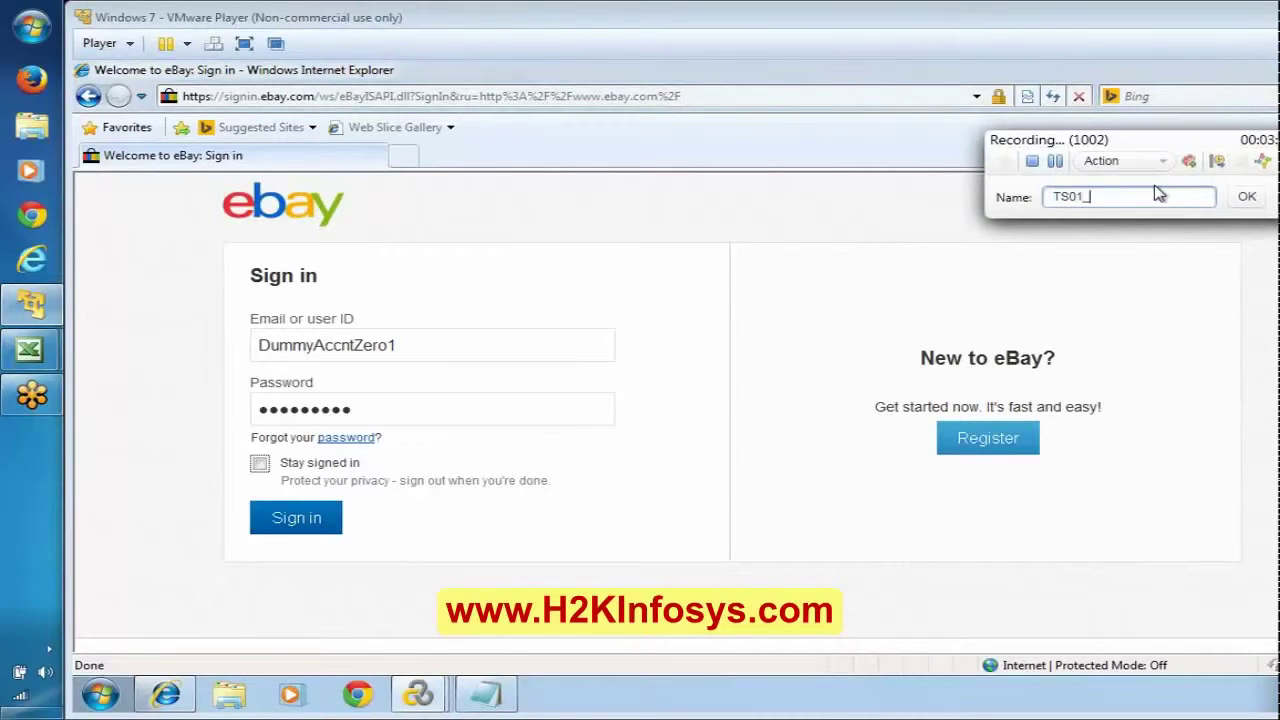
{"action": "type", "text": "02_"}
{"action": "type", "text": "Si"}
{"action": "type", "text": "gnInbtn"}
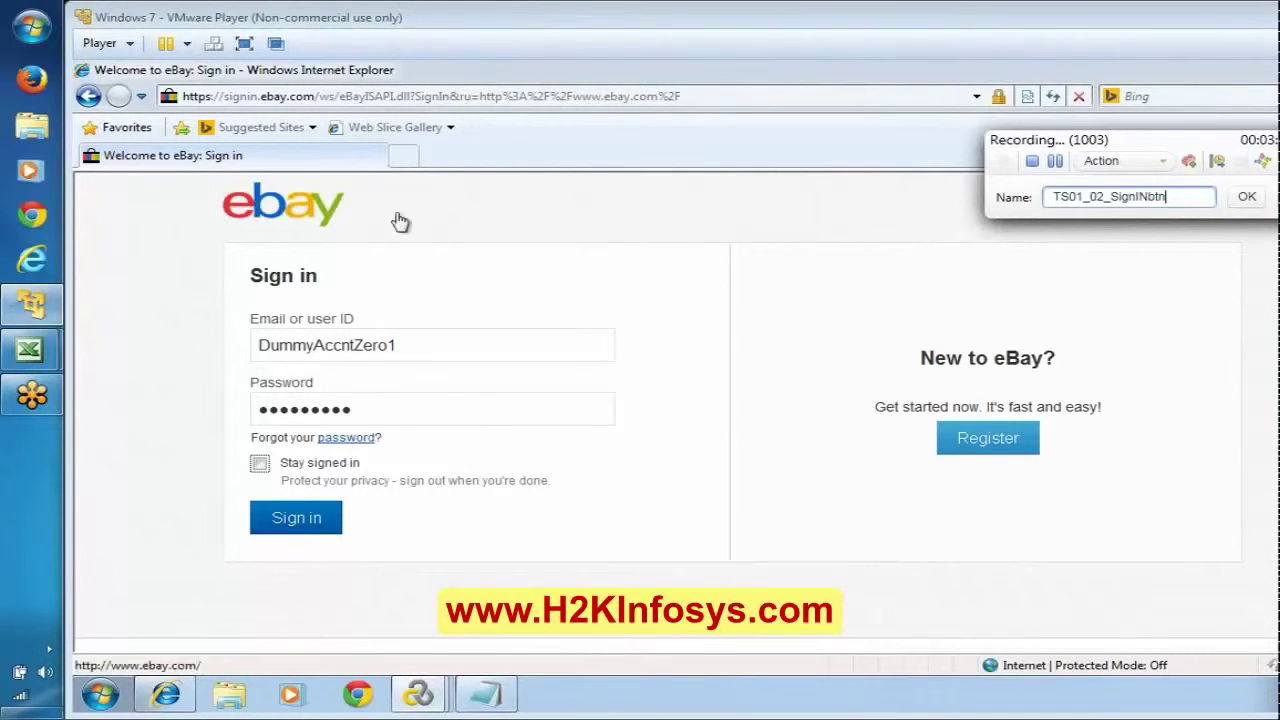
{"action": "left_click", "coordinate": [1242, 202]}
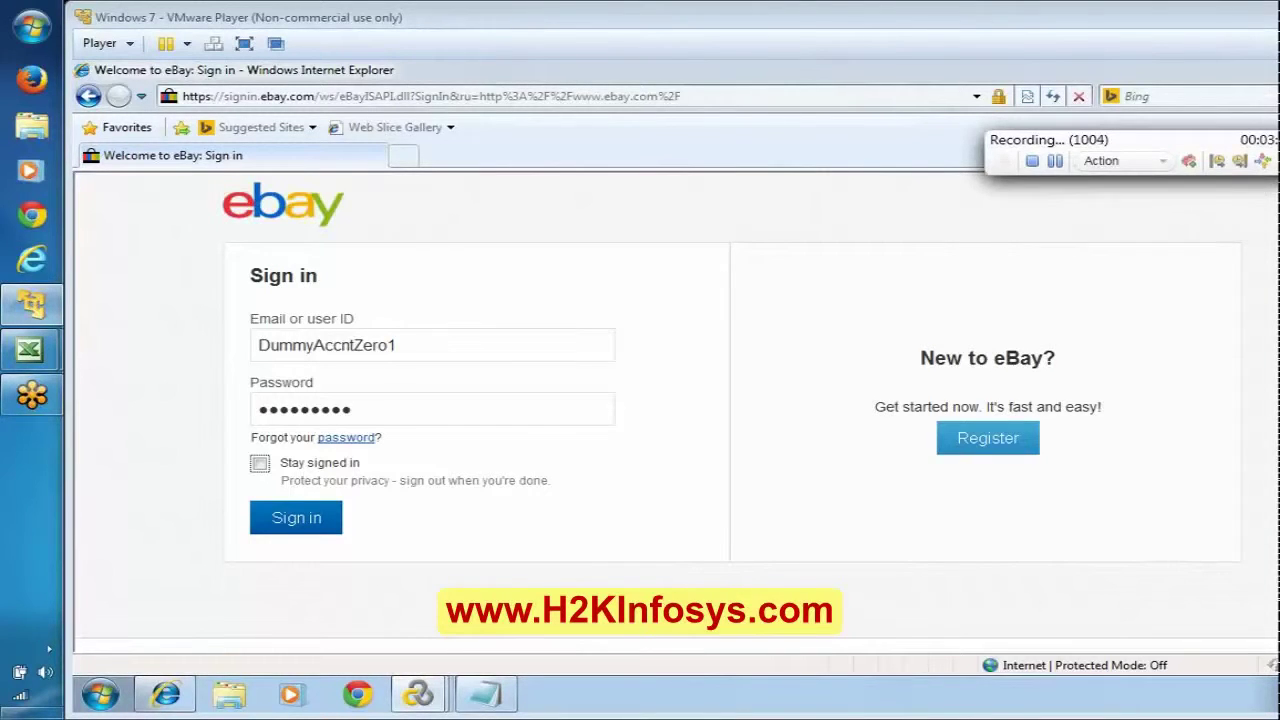
{"action": "left_click", "coordinate": [307, 520]}
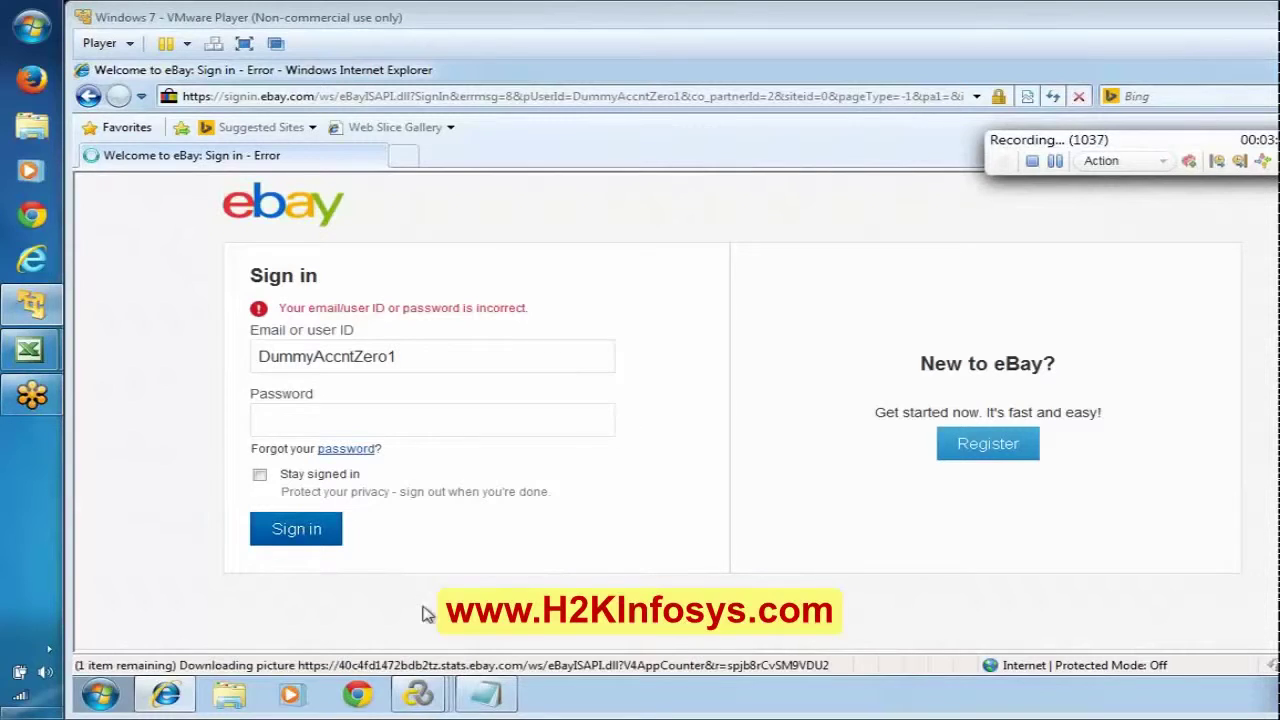
Step: End the TS01_02 transaction and add the comment 'Ebter ing the Credentials for second time'
{"action": "left_click", "coordinate": [475, 703]}
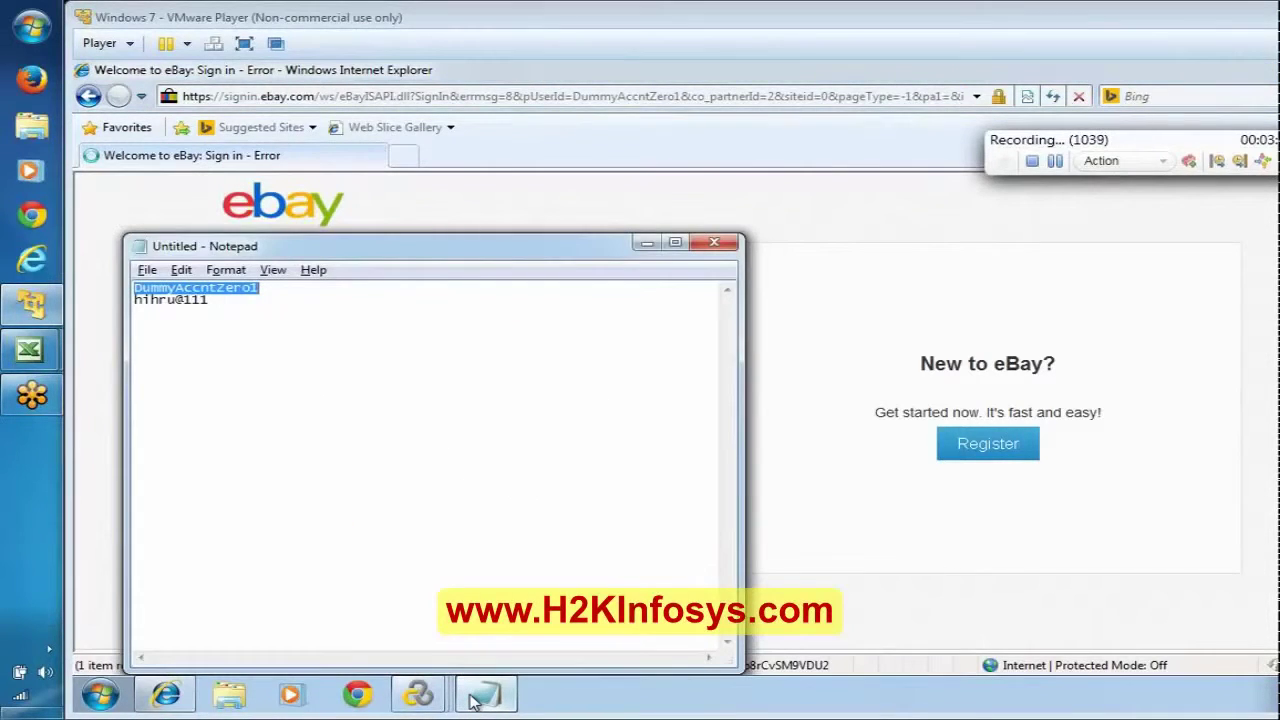
{"action": "left_click", "coordinate": [475, 698]}
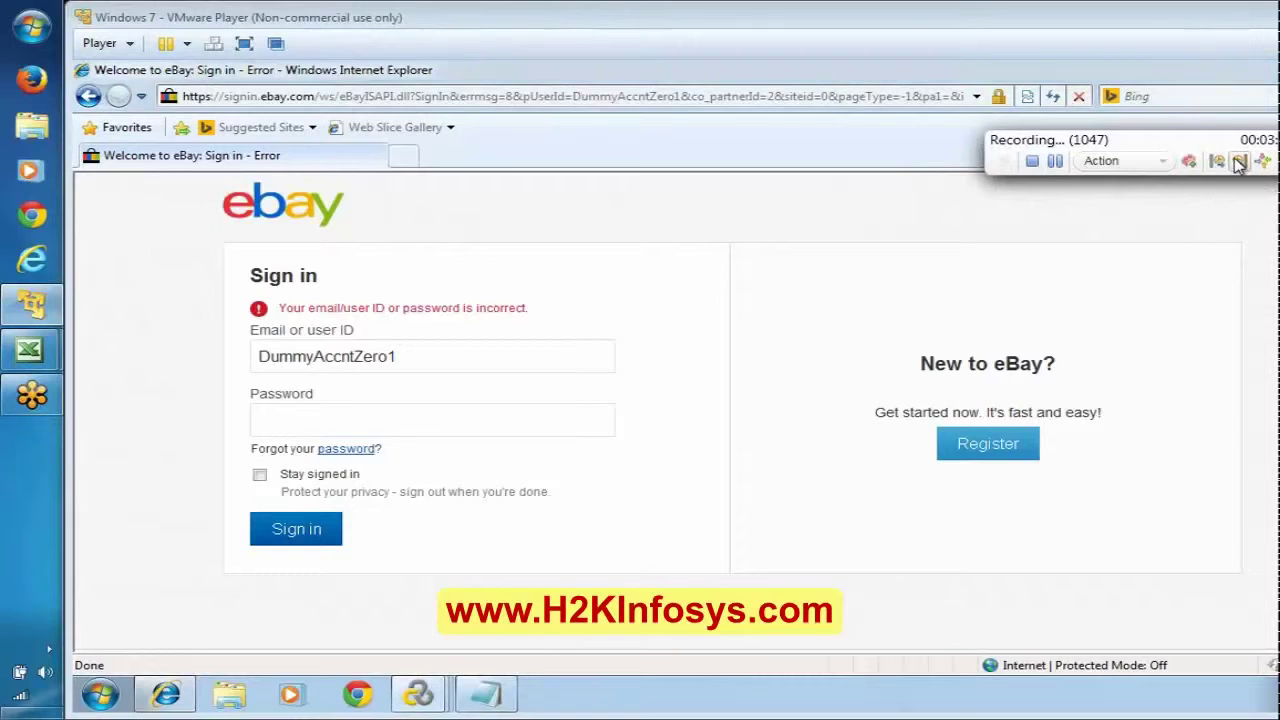
{"action": "left_click", "coordinate": [1240, 162]}
{"action": "left_click", "coordinate": [1258, 192]}
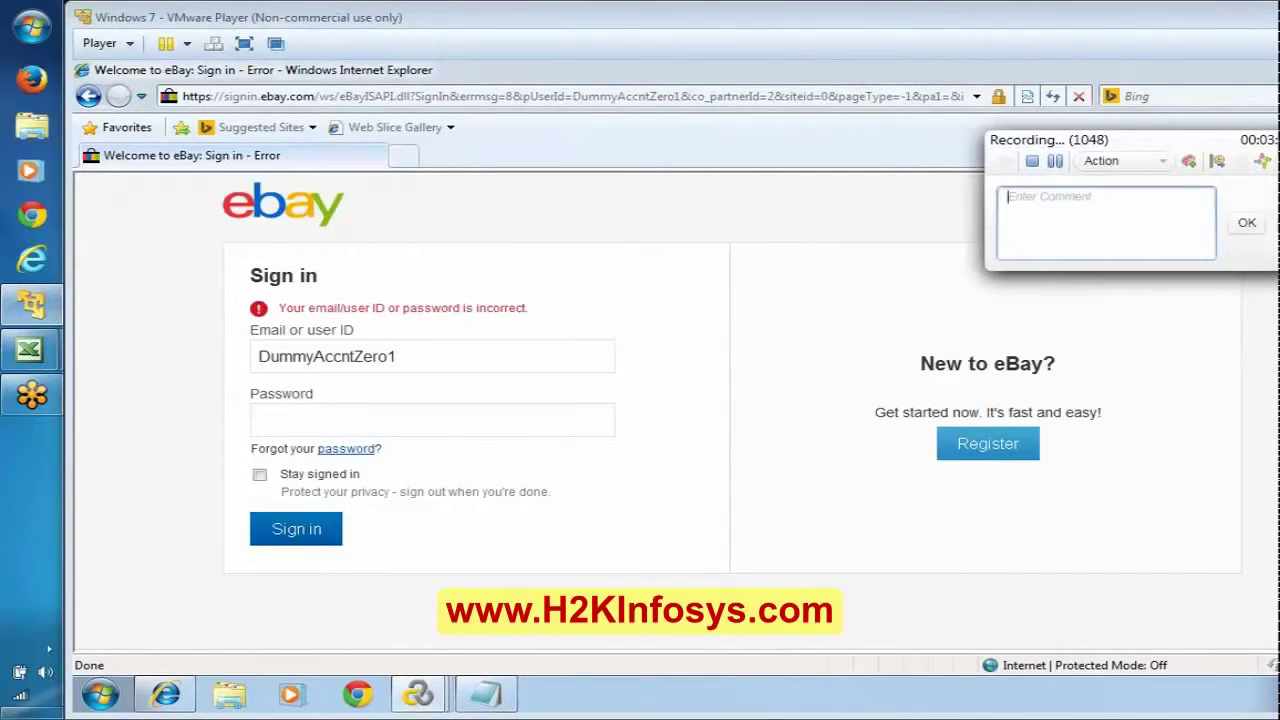
{"action": "type", "text": "Eb"}
{"action": "type", "text": "ter "}
{"action": "type", "text": "ing the"}
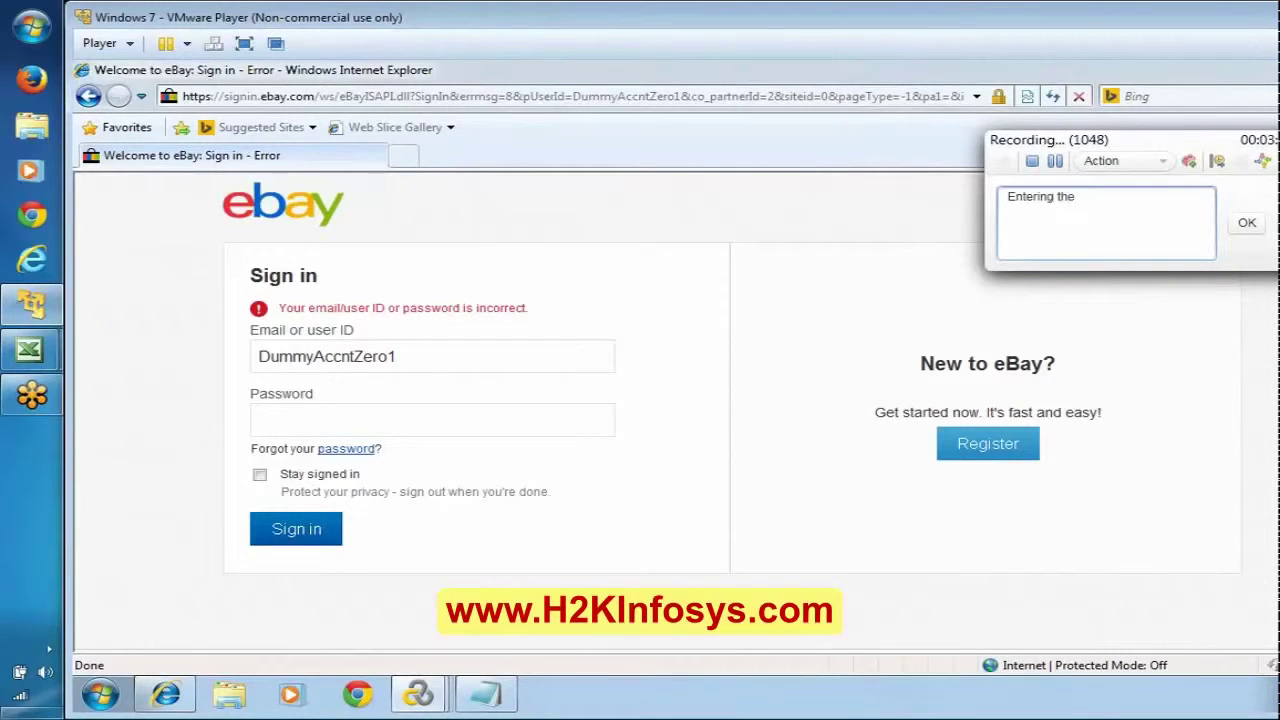
{"action": "type", "text": " Credentials for second time"}
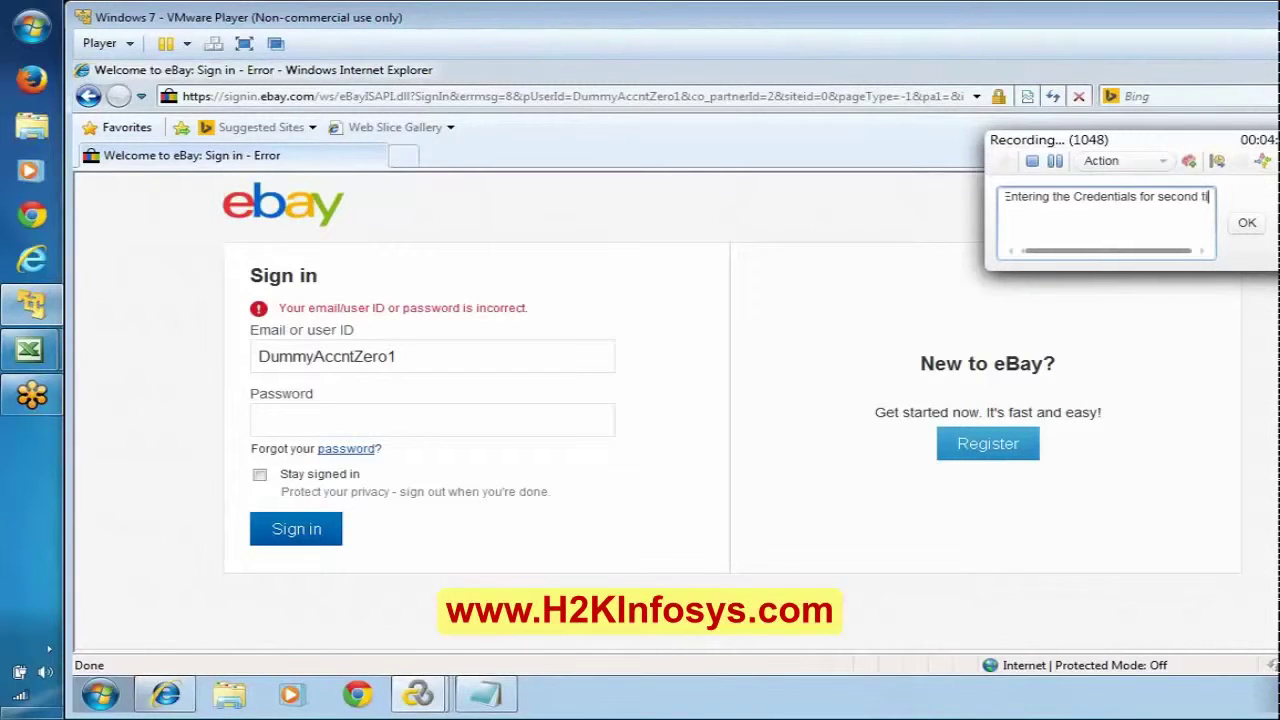
{"action": "left_click", "coordinate": [1247, 222]}
Step: Re-enter the account password and begin naming transaction TS_03_SignInBtn
{"action": "left_click", "coordinate": [344, 358]}
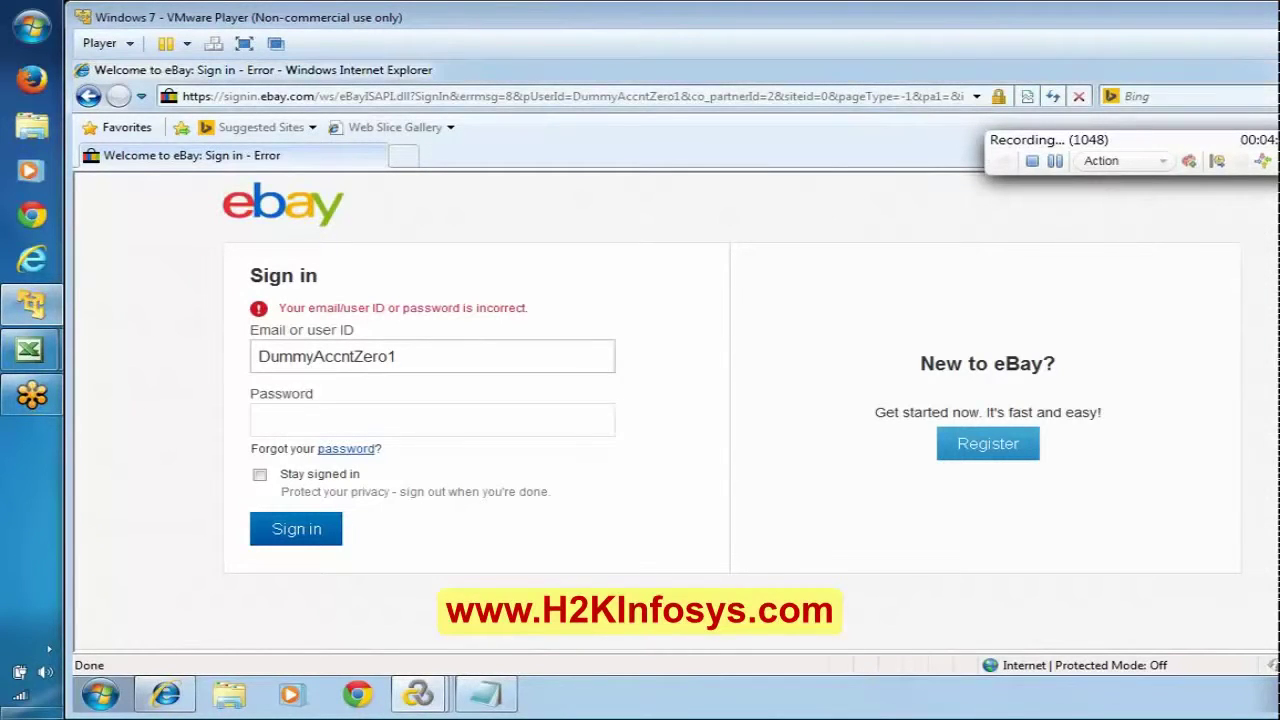
{"action": "left_click", "coordinate": [432, 420]}
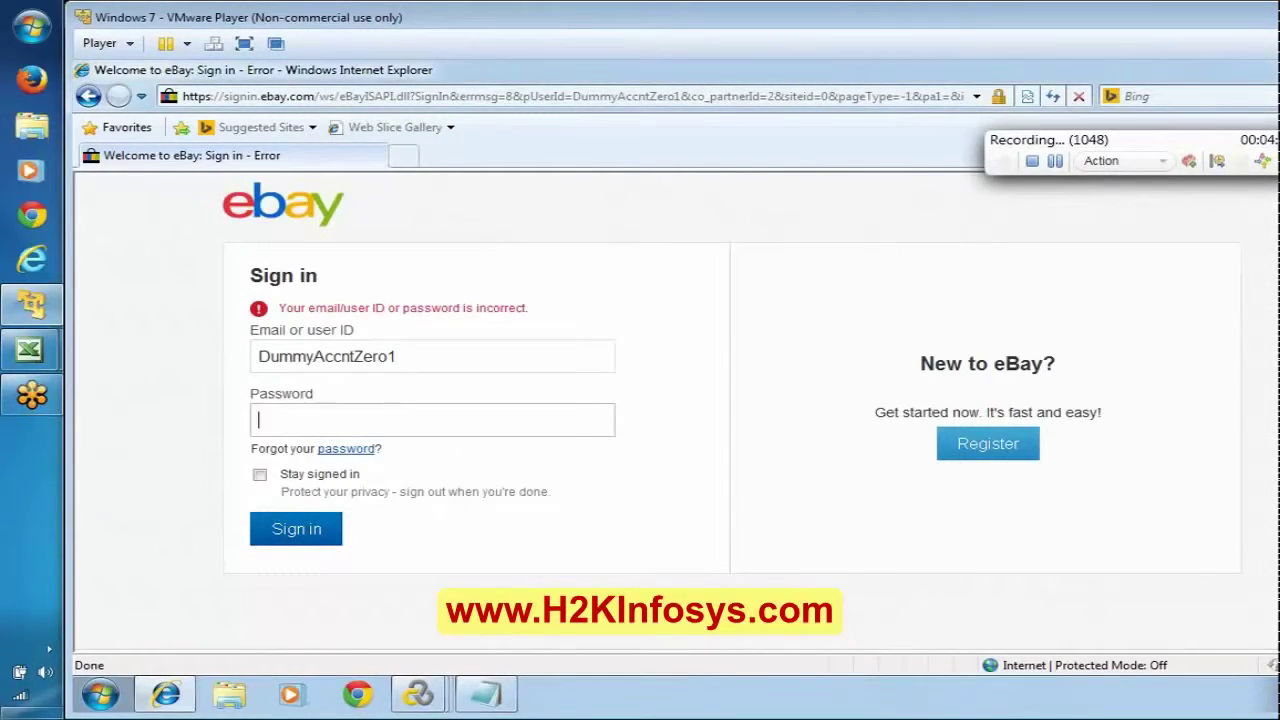
{"action": "type", "text": "*********"}
{"action": "left_click", "coordinate": [487, 693]}
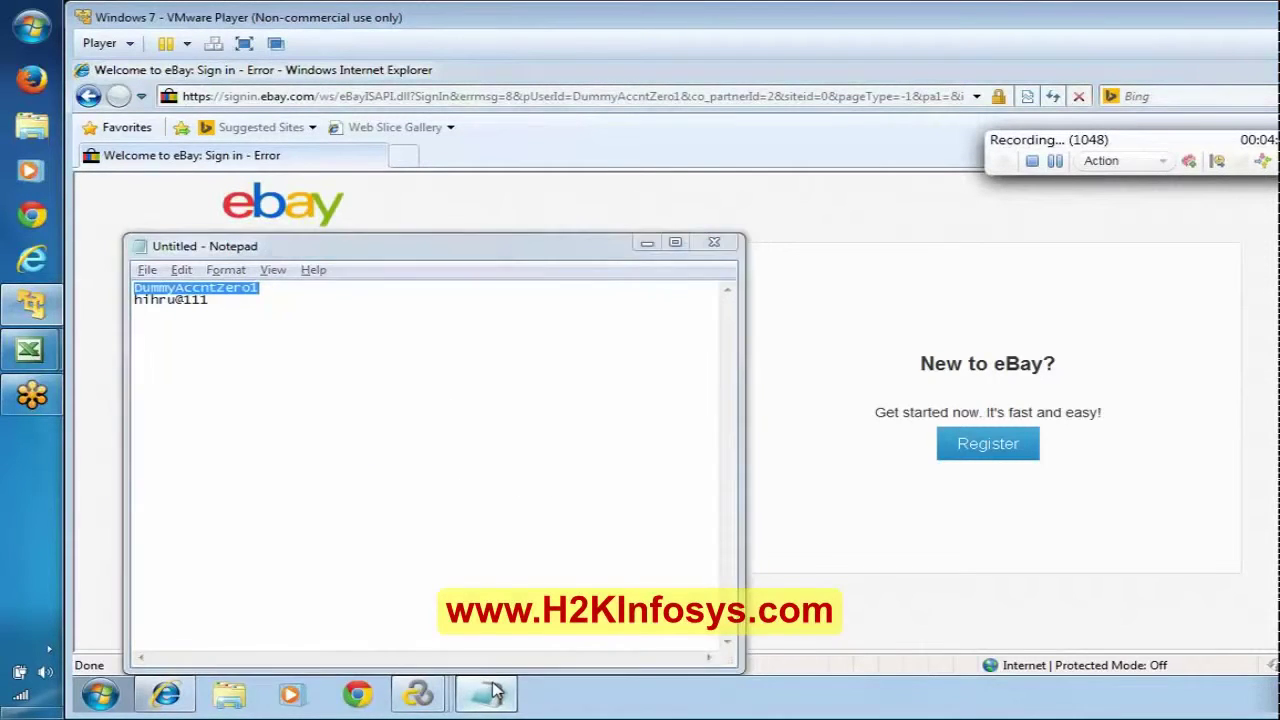
{"action": "left_click", "coordinate": [490, 692]}
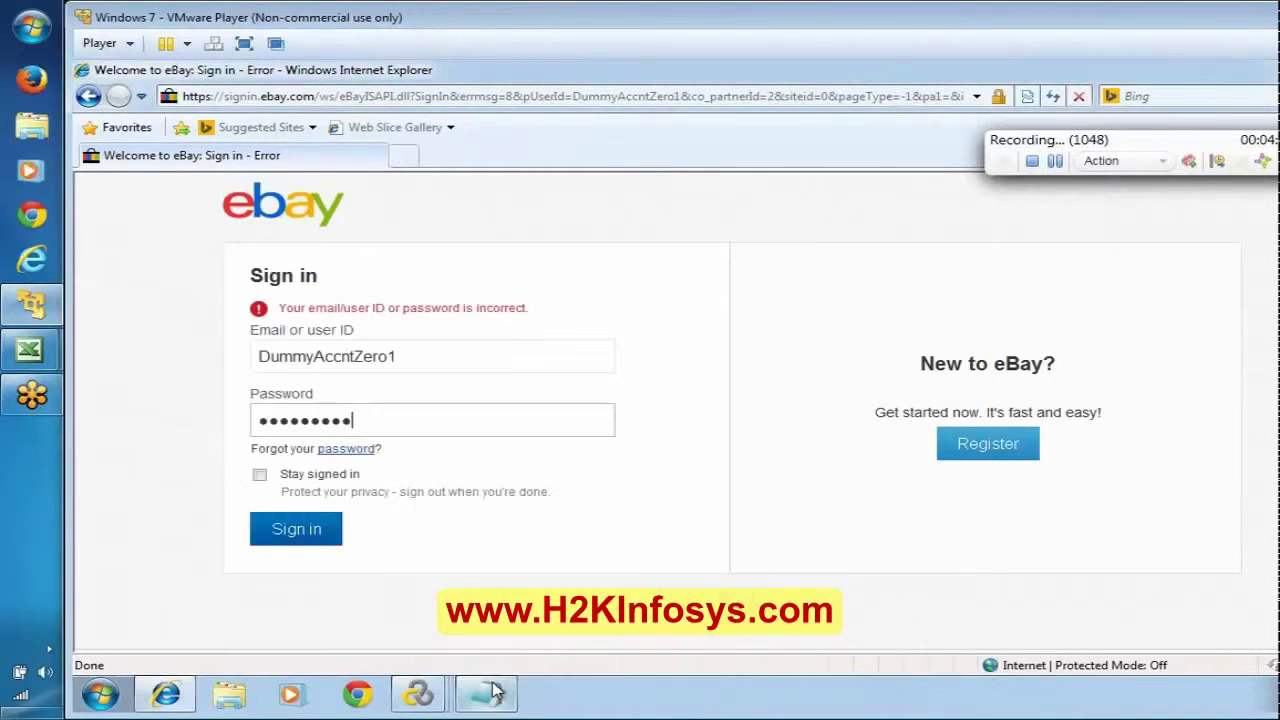
{"action": "left_click", "coordinate": [1217, 161]}
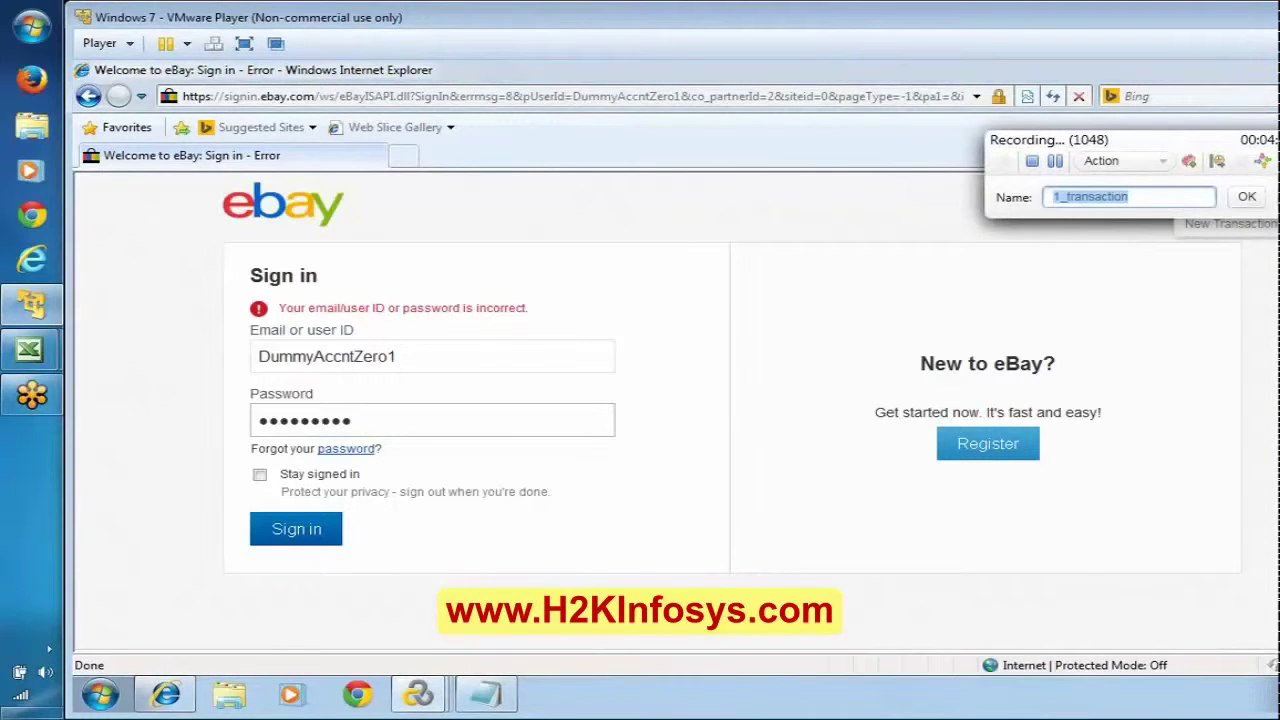
{"action": "type", "text": "TS"}
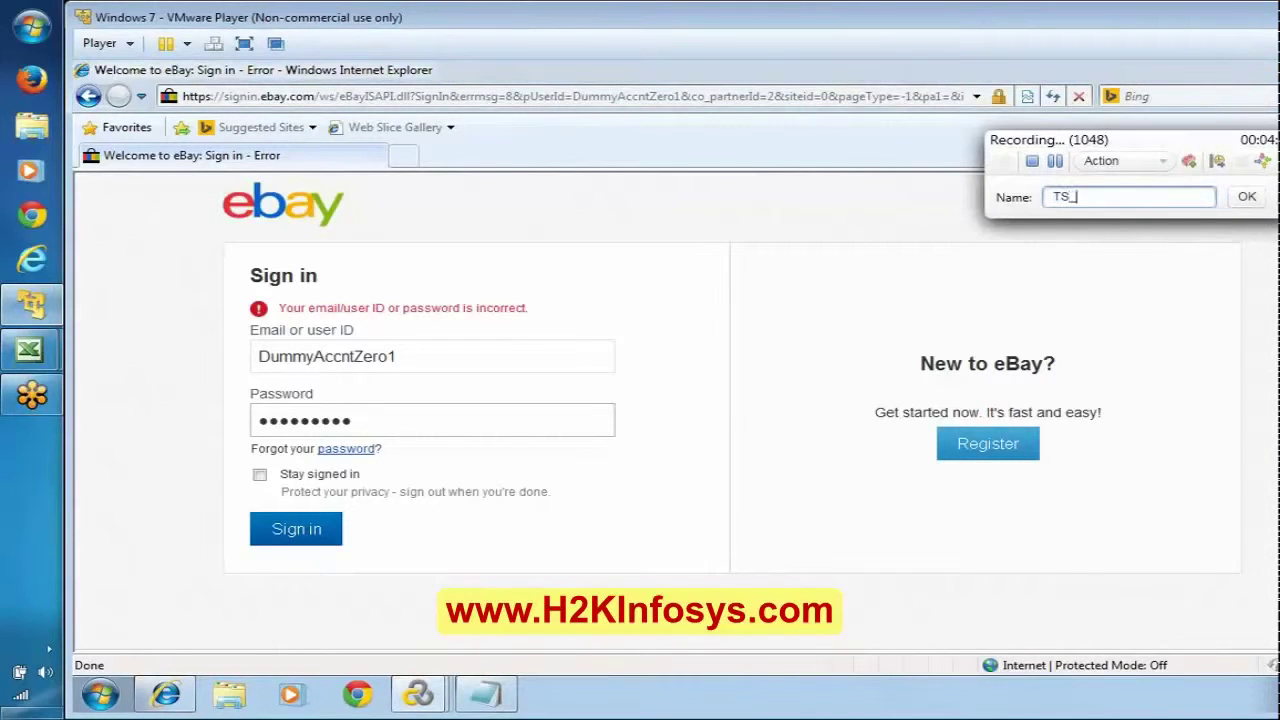
{"action": "type", "text": "_03_SignInBtn"}
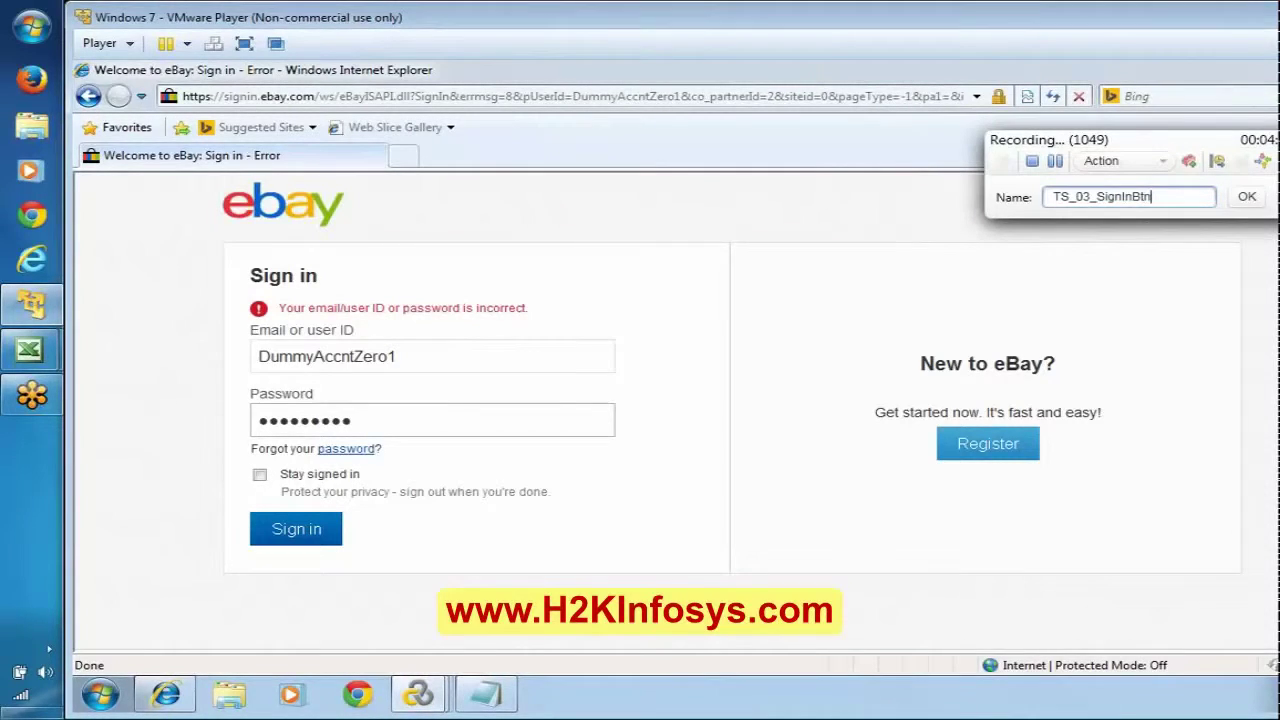
Step: Start TS_03_SignInBtn, submit the sign-in, then stop recording and cancel Vuser script generation
{"action": "left_click", "coordinate": [1246, 196]}
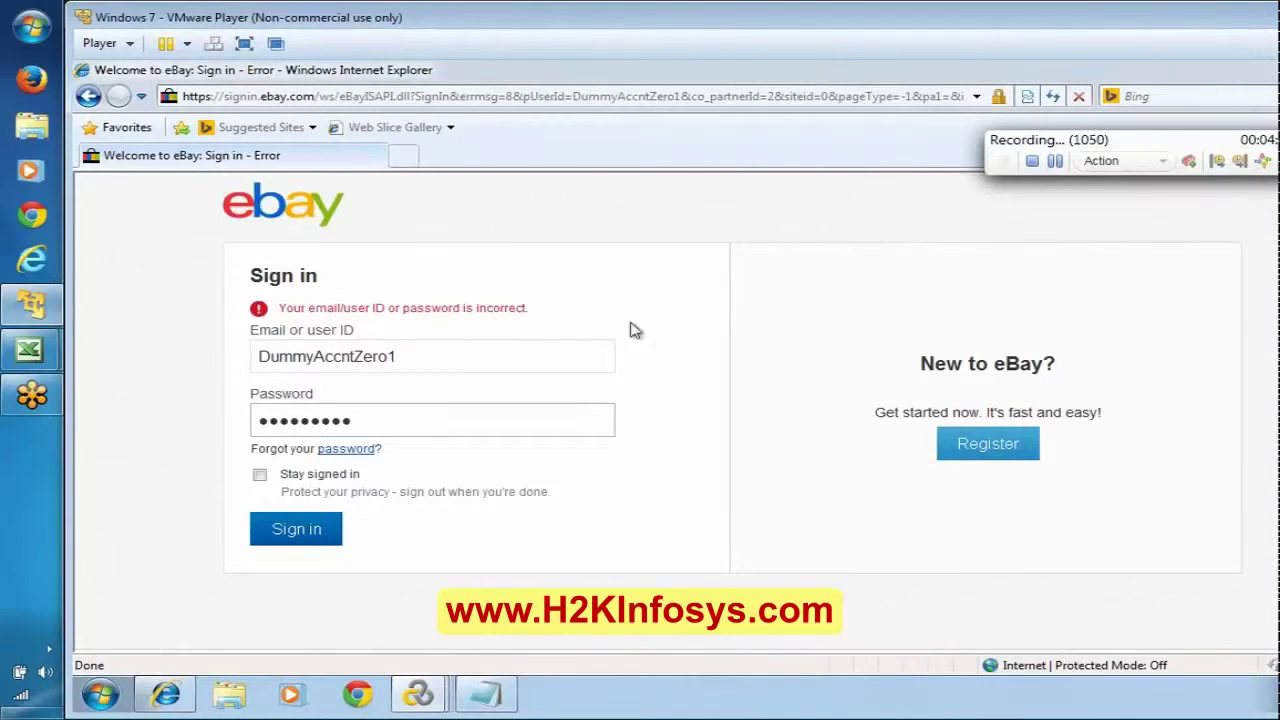
{"action": "left_click", "coordinate": [295, 530]}
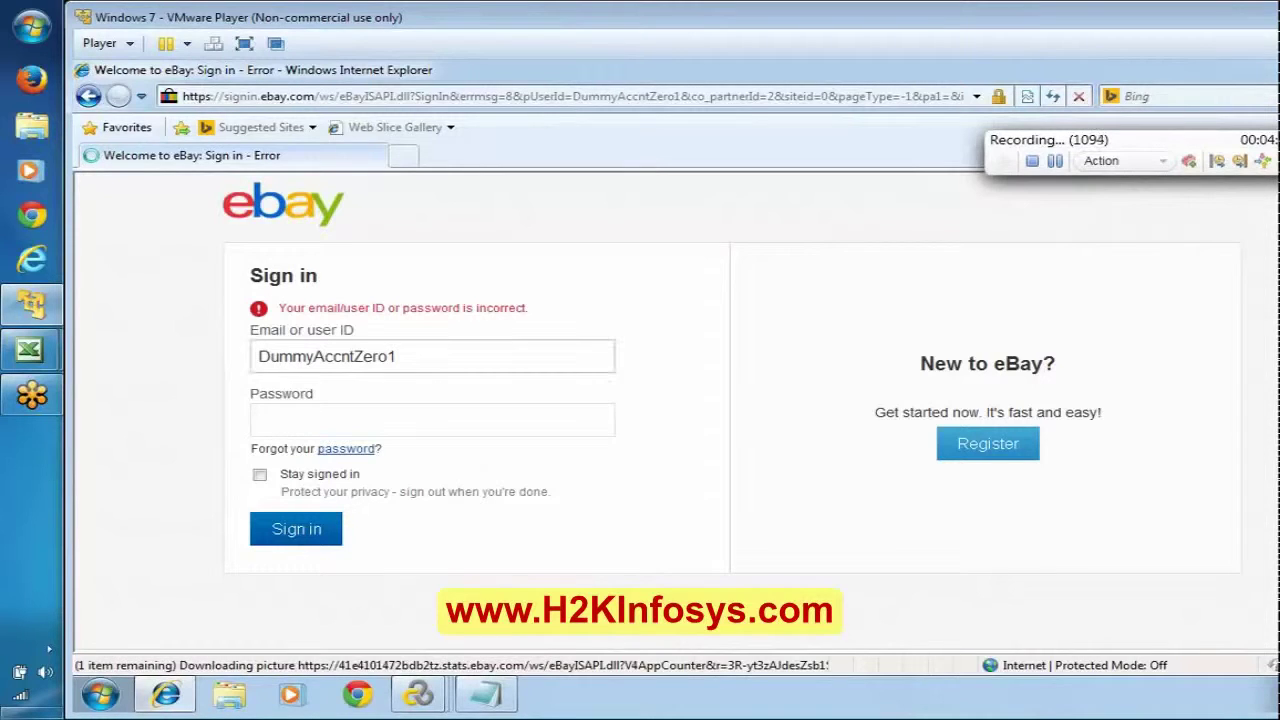
{"action": "left_click", "coordinate": [400, 356]}
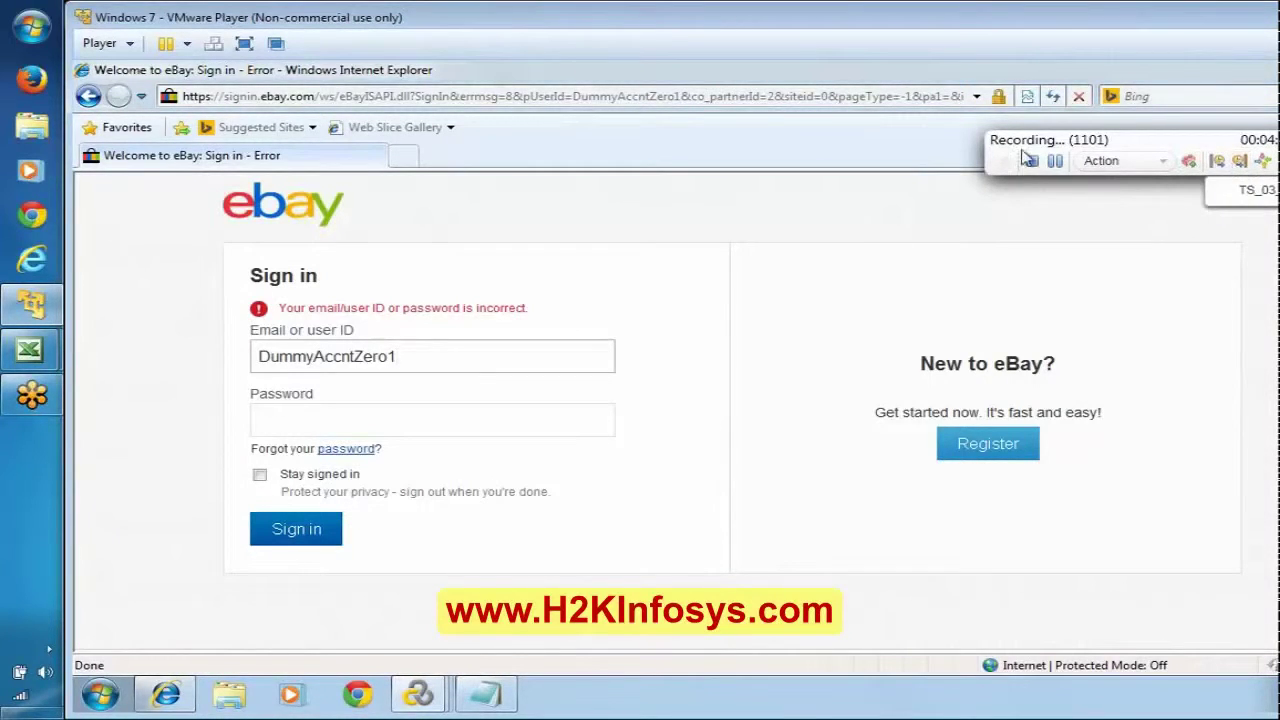
{"action": "left_click", "coordinate": [1029, 160]}
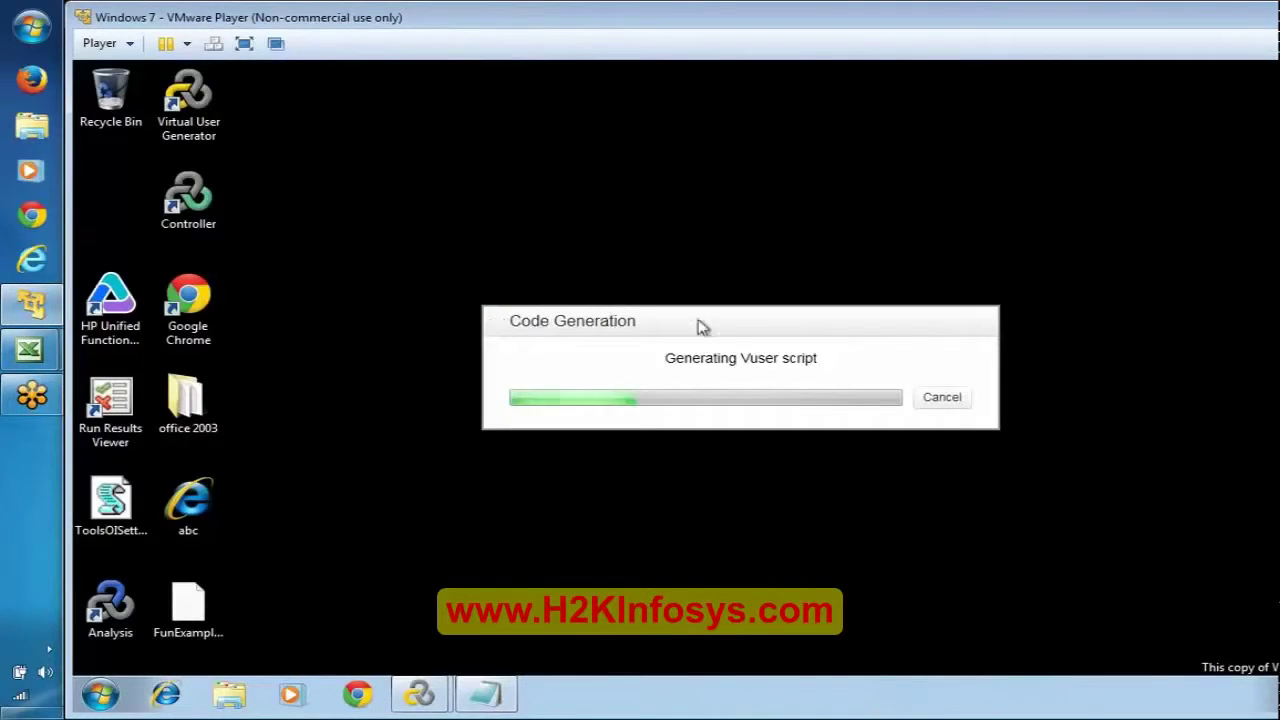
{"action": "left_click", "coordinate": [940, 398]}
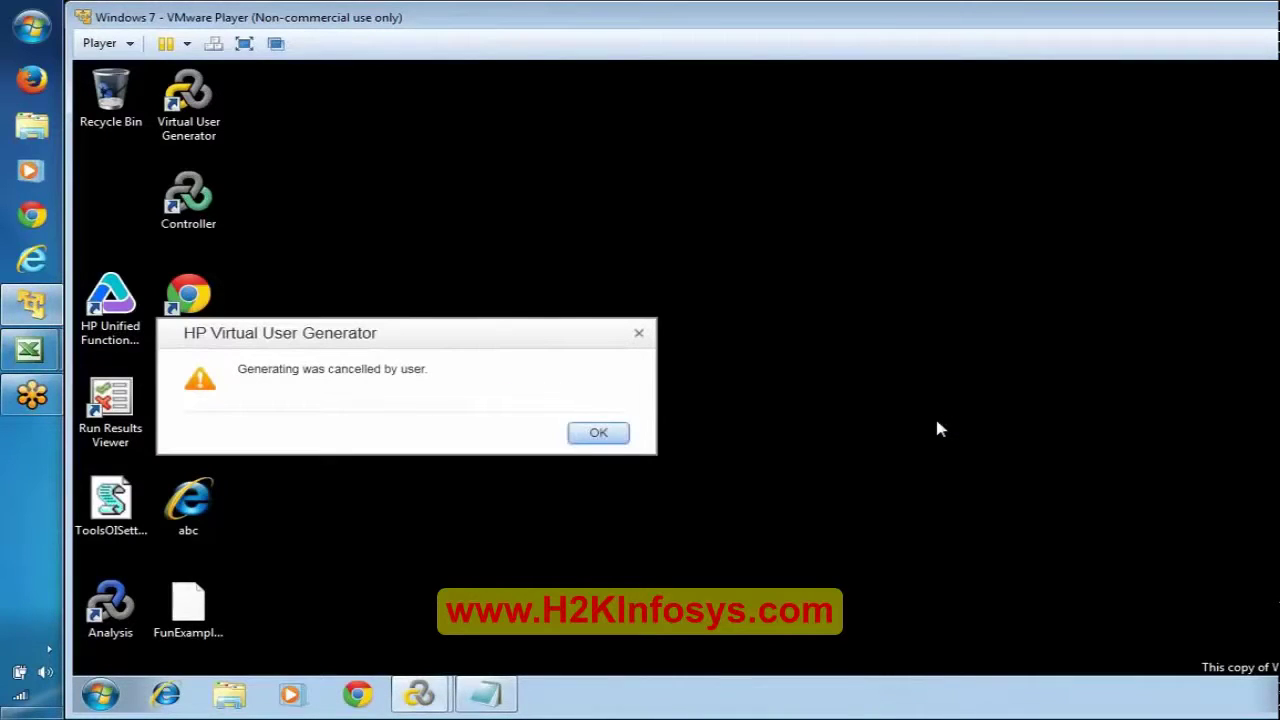
Step: Dismiss the cancellation message and correlation results, then open eBayRec's vuser_init.c in the editor
{"action": "left_click", "coordinate": [606, 434]}
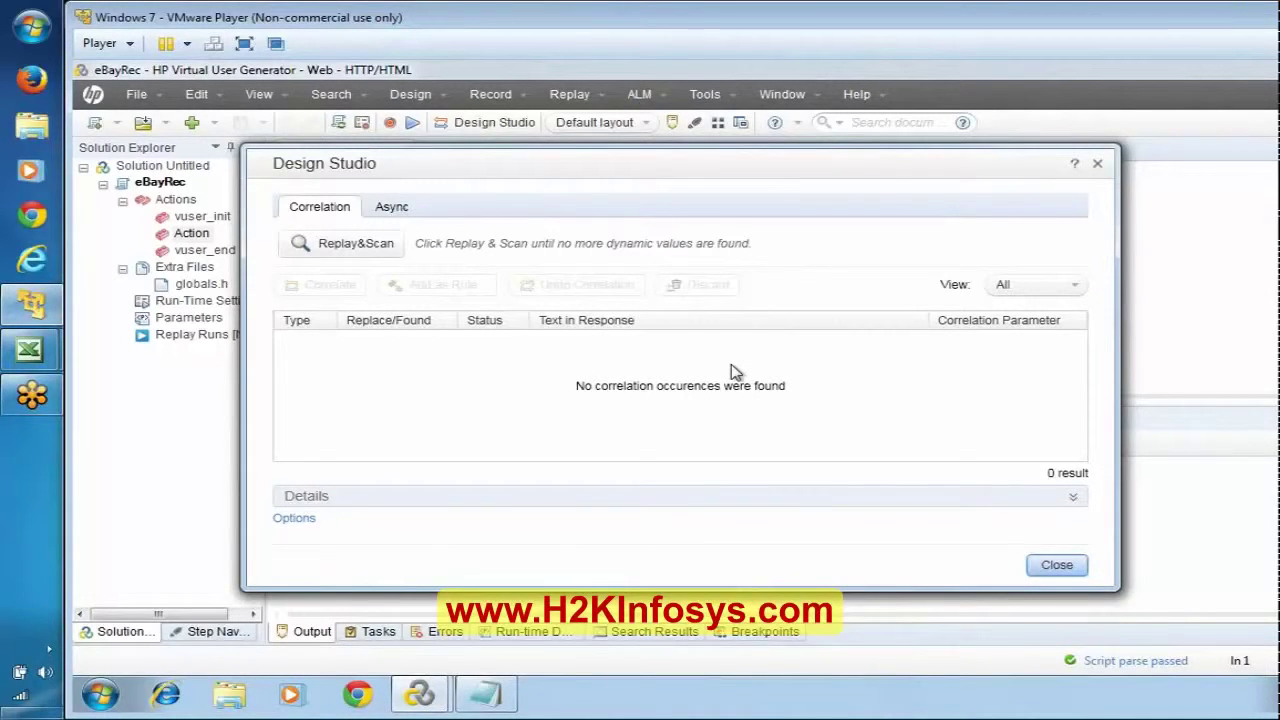
{"action": "left_click", "coordinate": [1060, 565]}
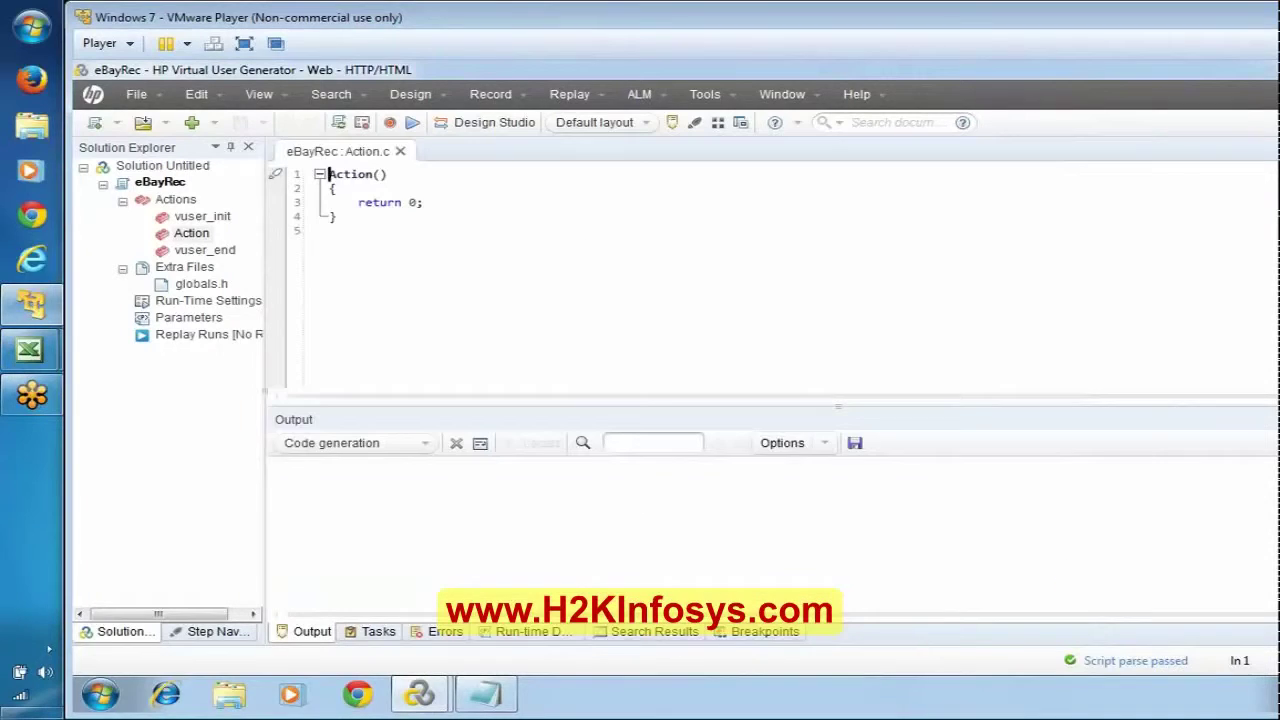
{"action": "double_click", "coordinate": [202, 216]}
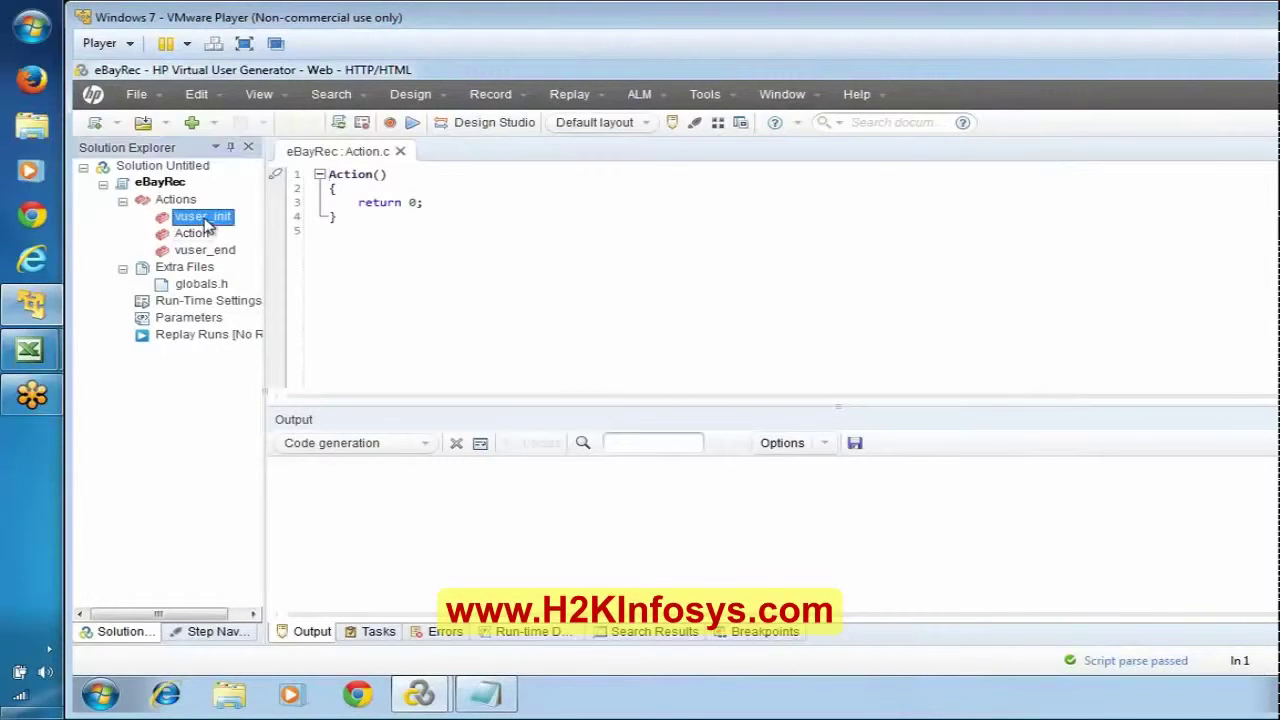
{"action": "left_click", "coordinate": [390, 122]}
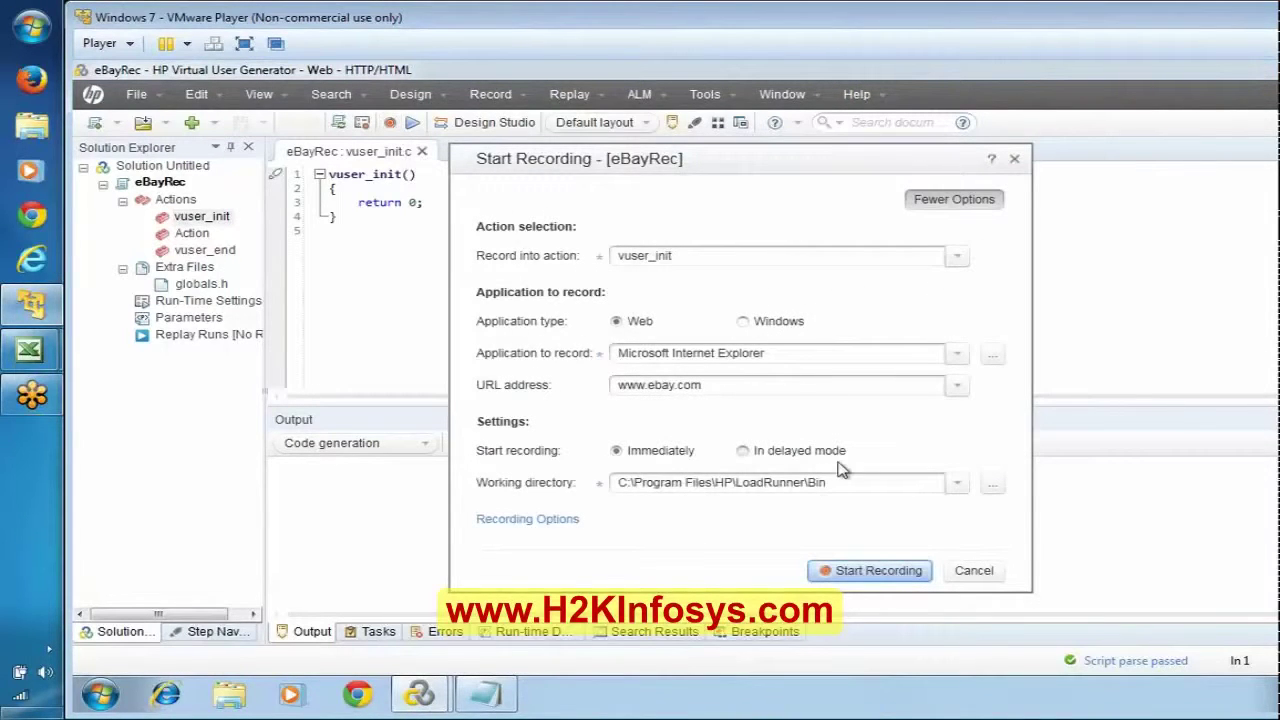
{"action": "left_click", "coordinate": [873, 570]}
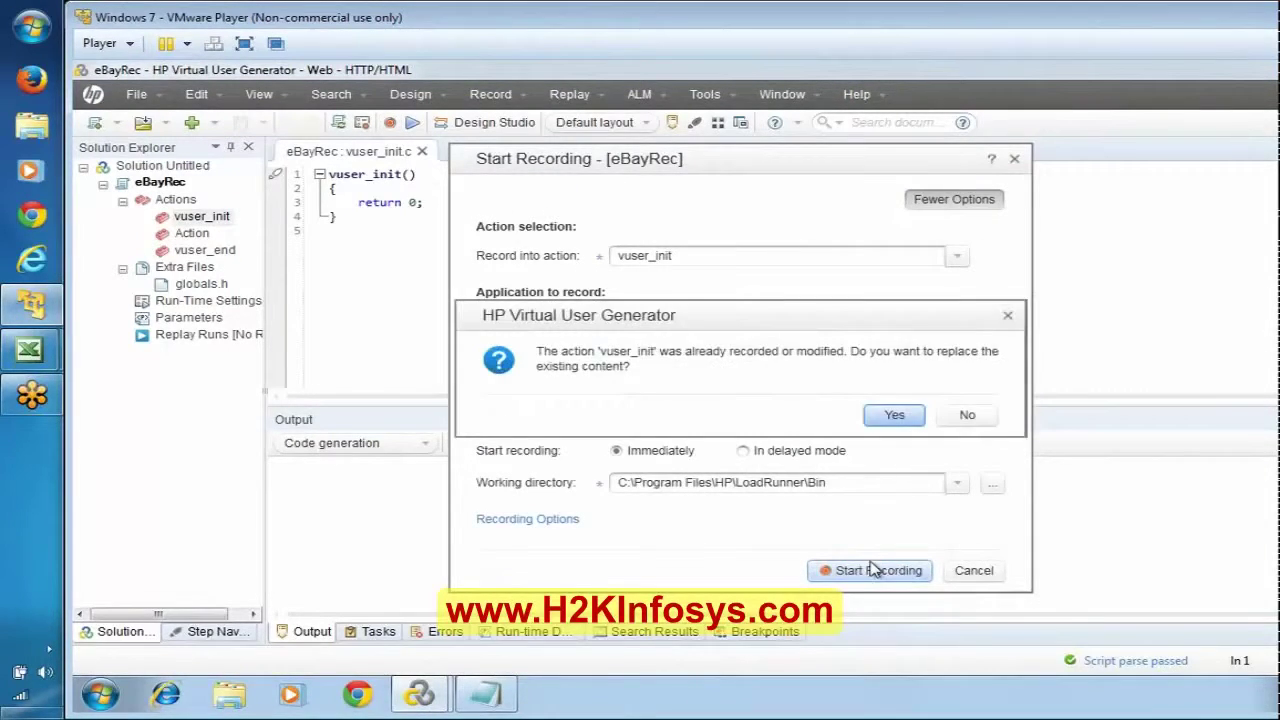
{"action": "left_click", "coordinate": [893, 416]}
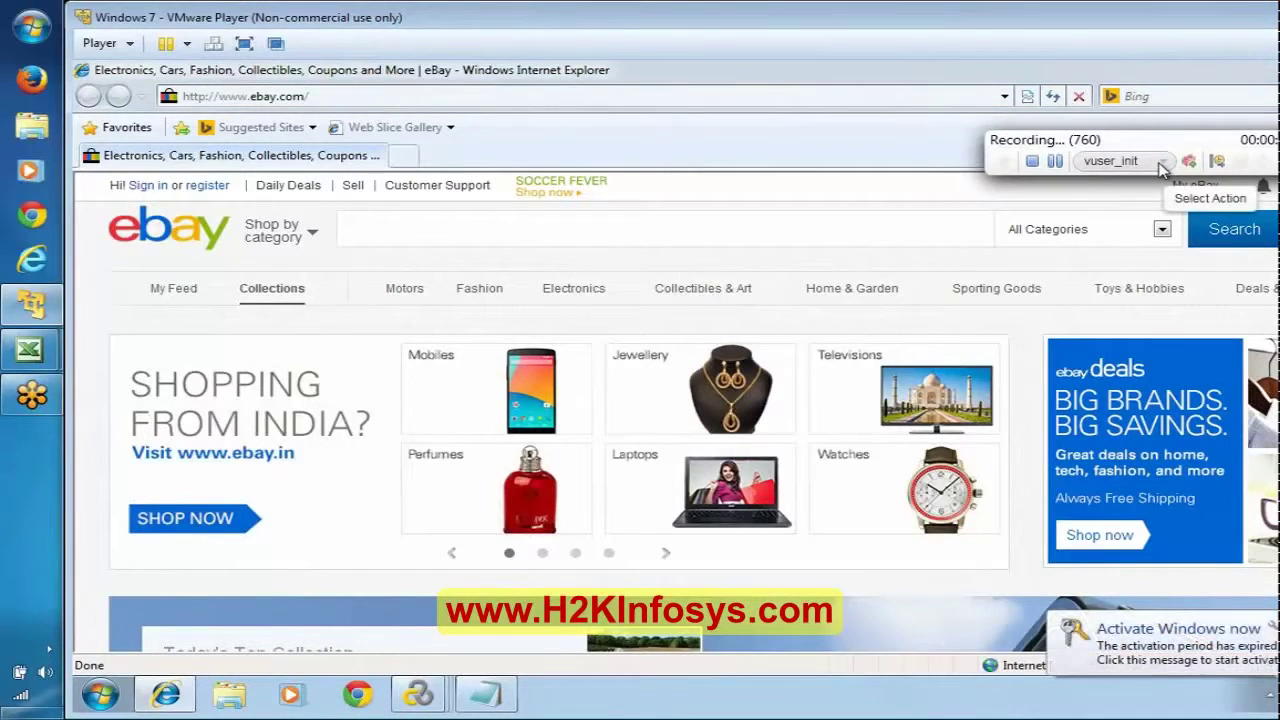
Step: Switch recording to the Action action, overwriting it, and add the comment 'Click on Sign In Link'
{"action": "left_click", "coordinate": [1160, 163]}
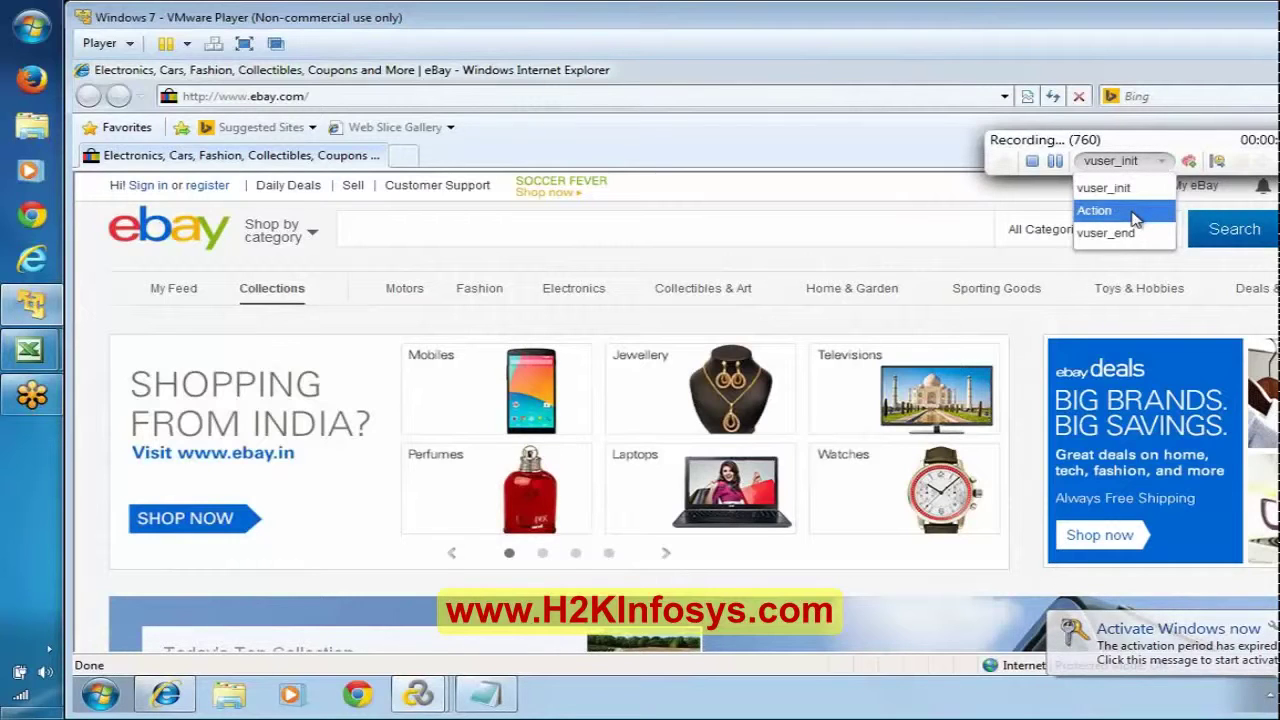
{"action": "left_click", "coordinate": [1134, 212]}
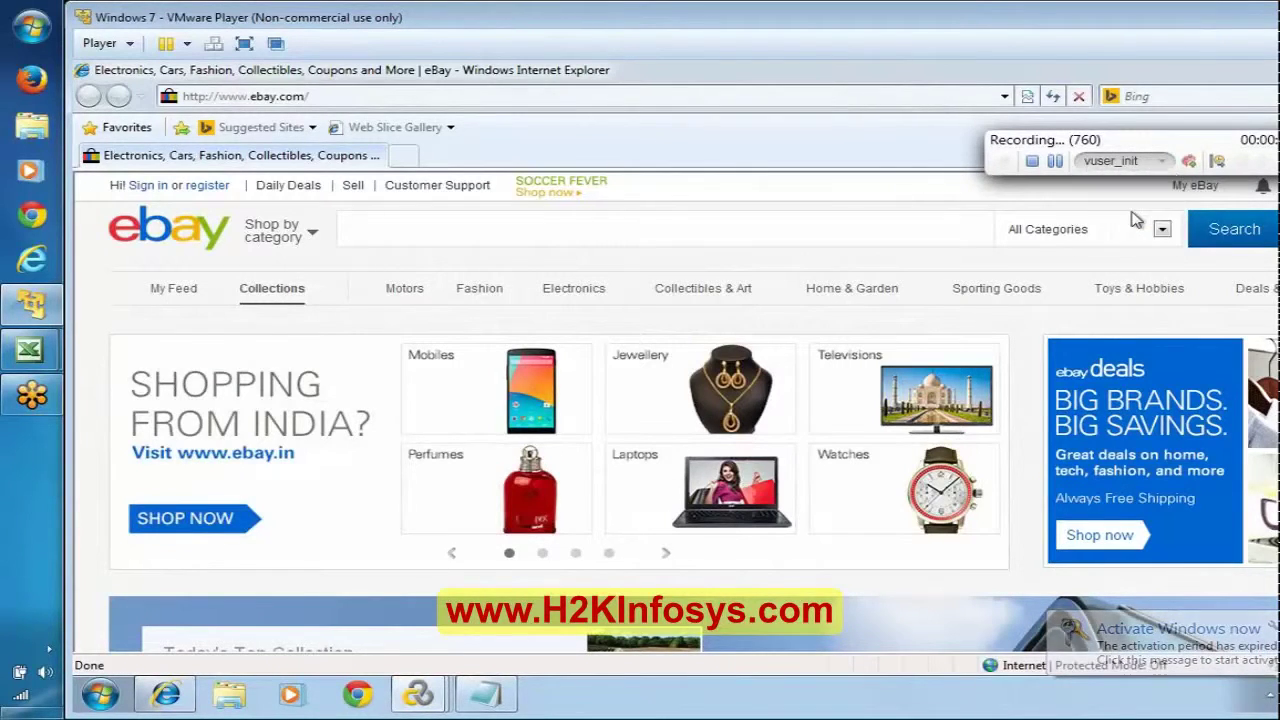
{"action": "left_click", "coordinate": [1262, 214]}
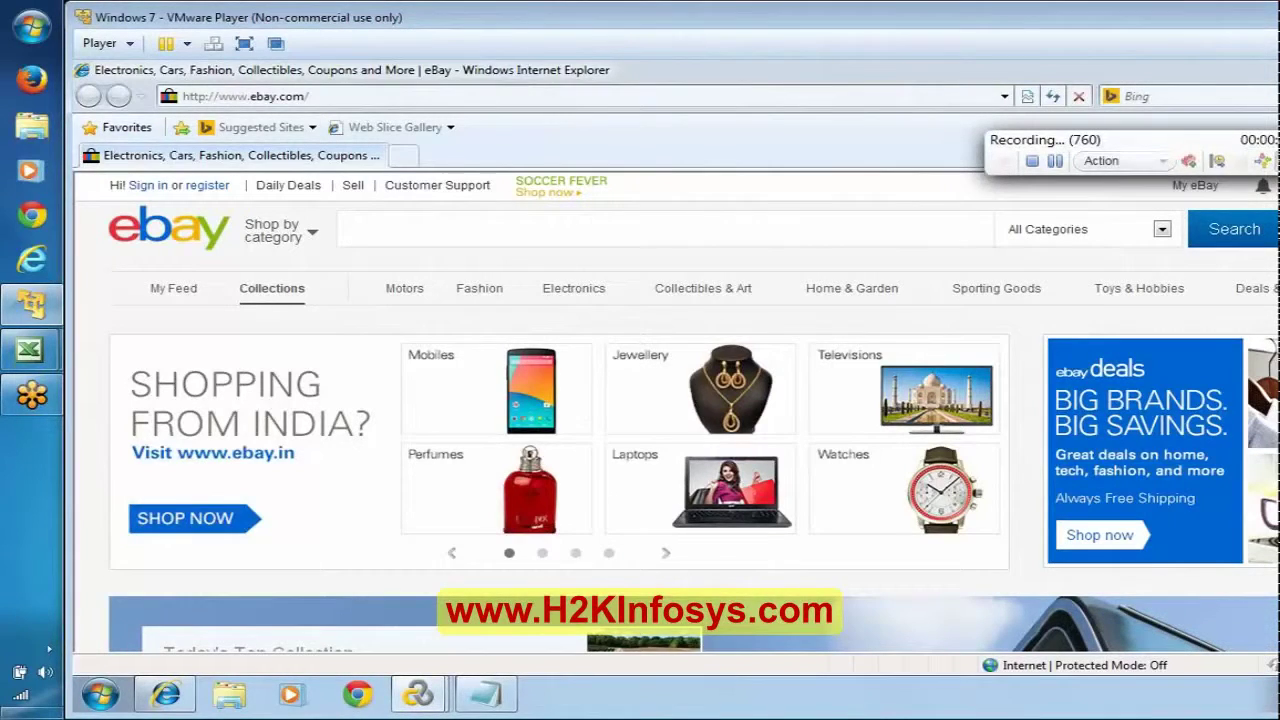
{"action": "left_click", "coordinate": [1263, 161]}
{"action": "type", "text": "Cl"}
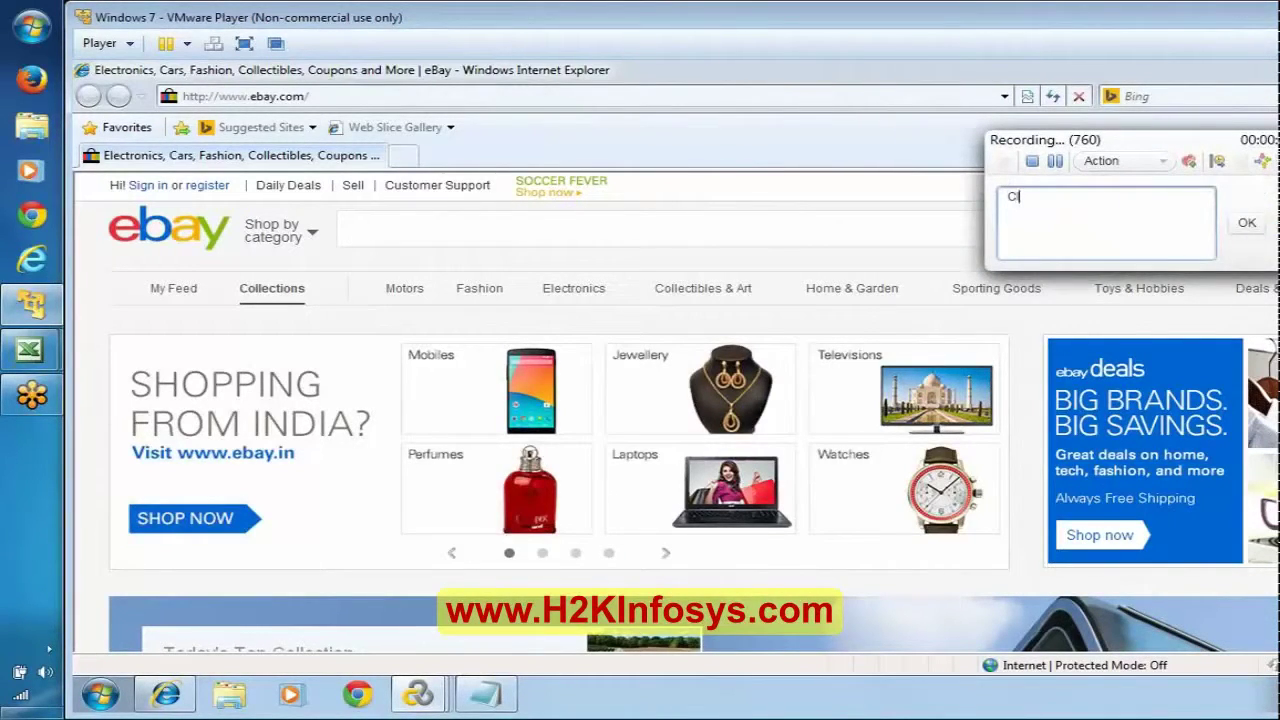
{"action": "type", "text": "ick on Sign In Link"}
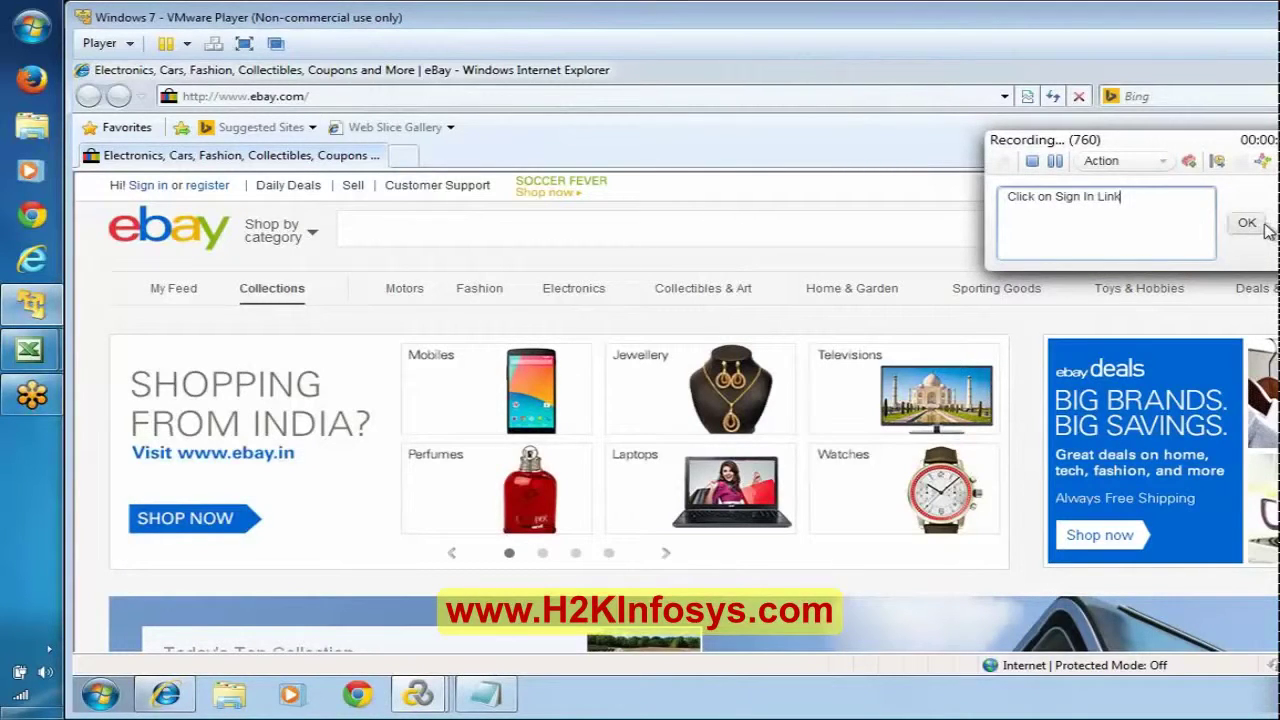
{"action": "left_click", "coordinate": [1247, 223]}
Step: Start a transaction named TS01_01_SignInLink
{"action": "left_click", "coordinate": [1218, 162]}
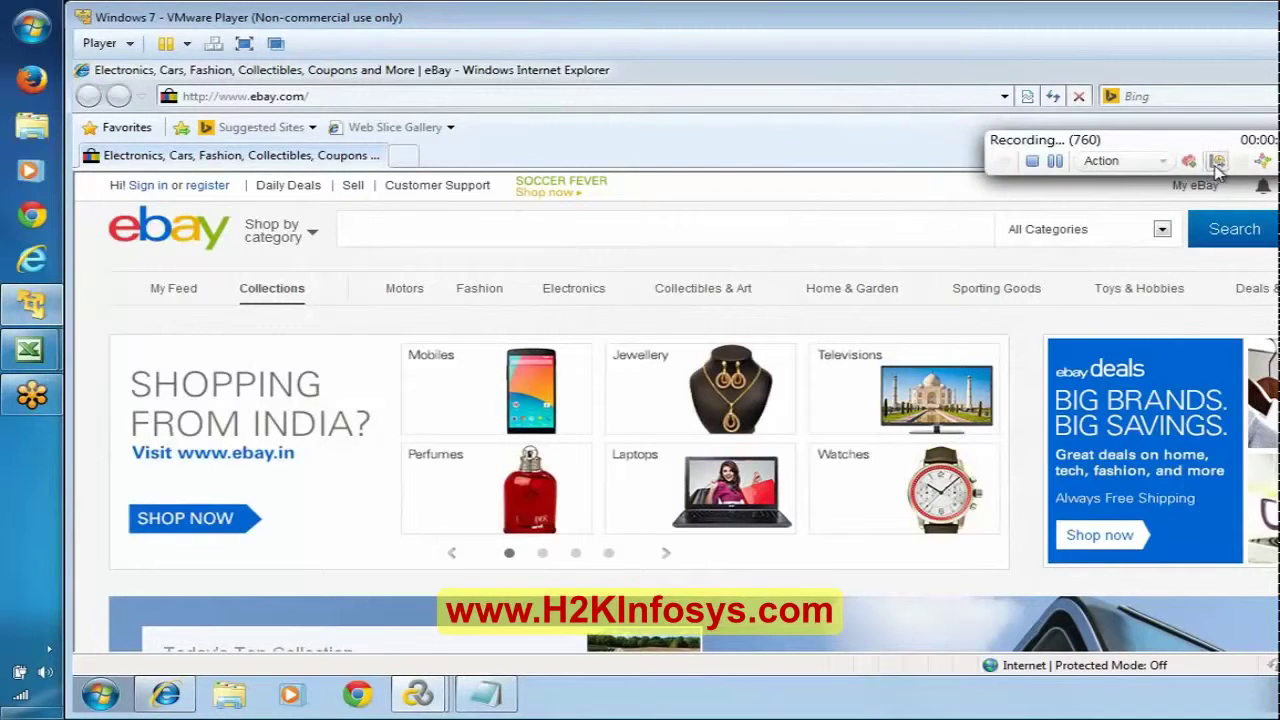
{"action": "type", "text": "T"}
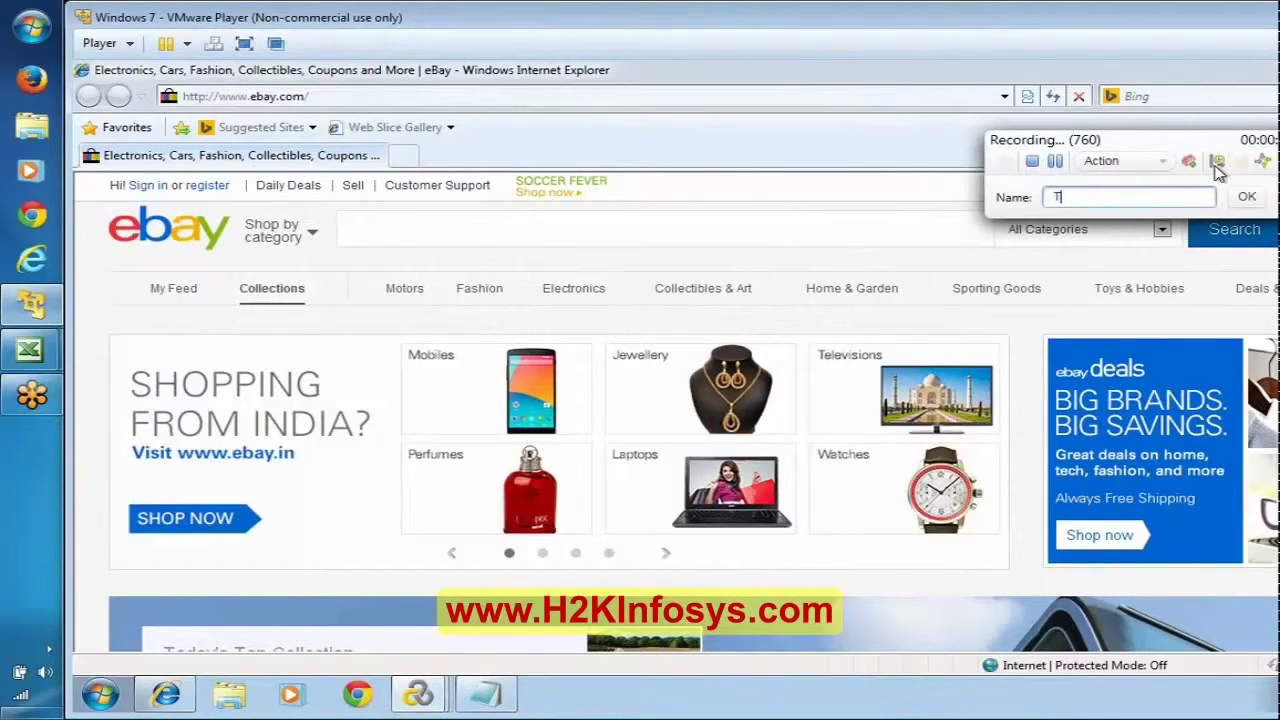
{"action": "type", "text": "S01_01_SignInLink"}
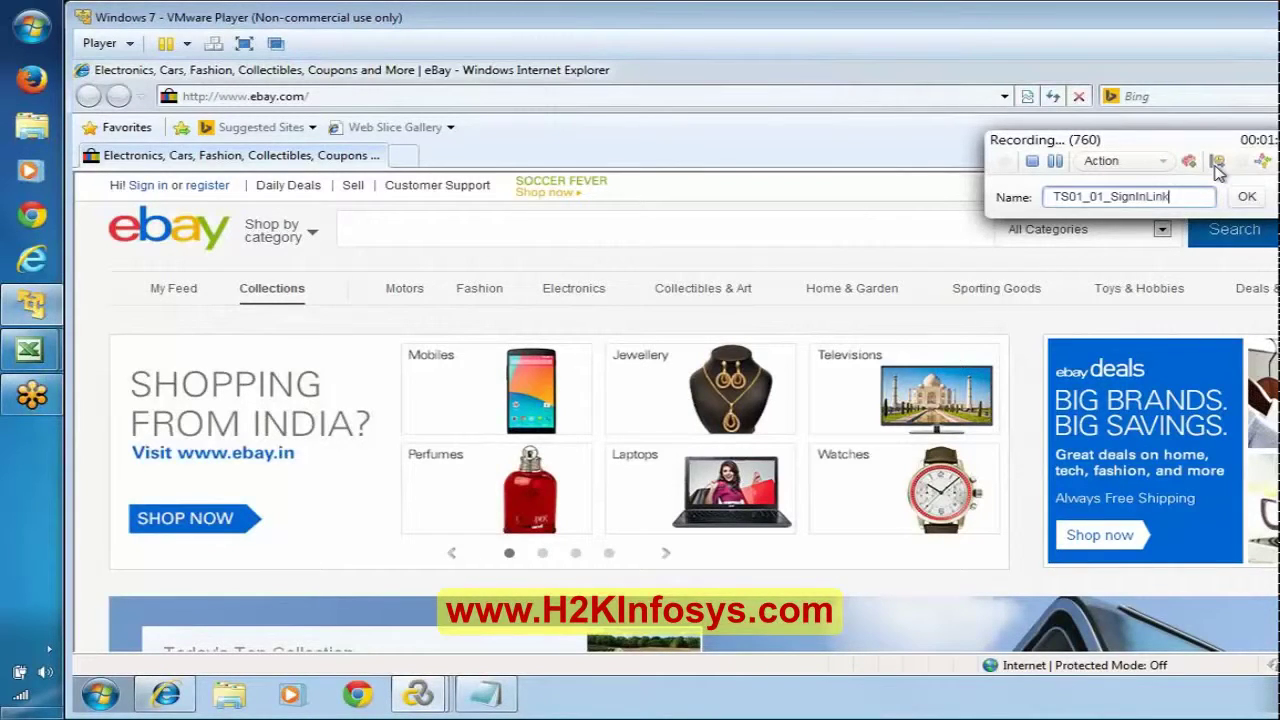
{"action": "left_click", "coordinate": [1246, 196]}
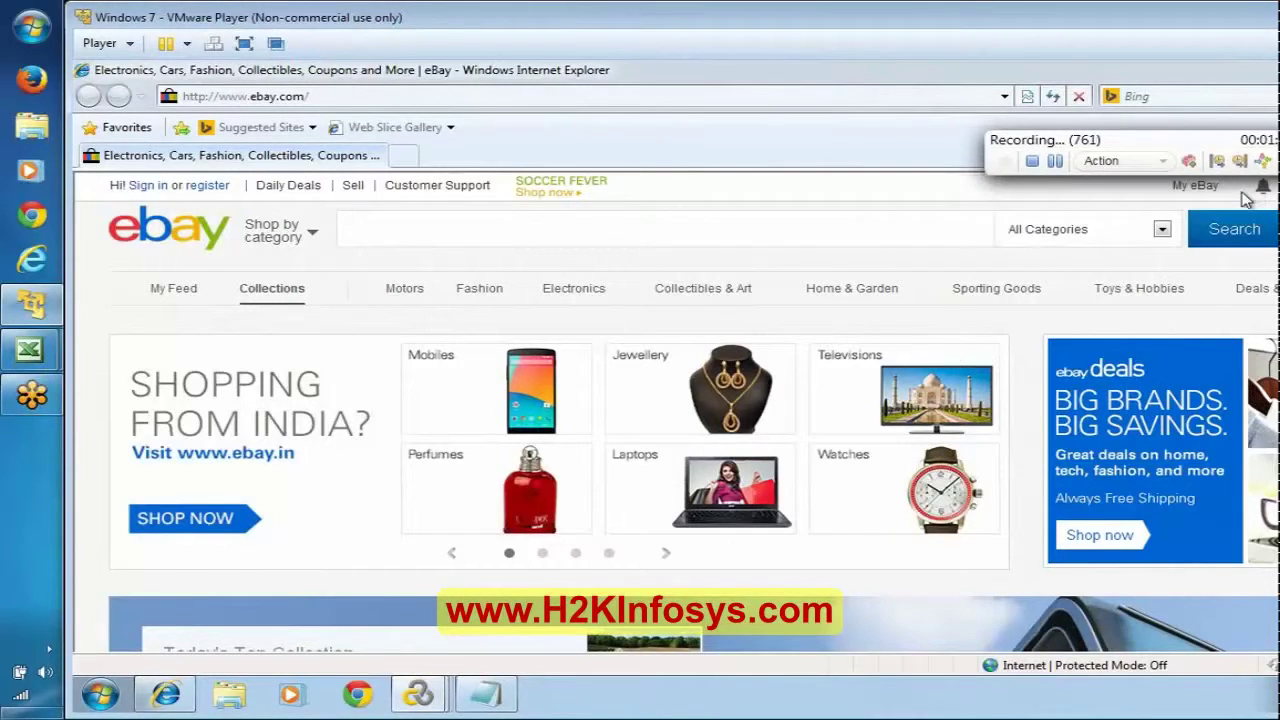
Step: Follow eBay's Sign in link and check the saved credentials in Notepad before returning to the form
{"action": "left_click", "coordinate": [141, 186]}
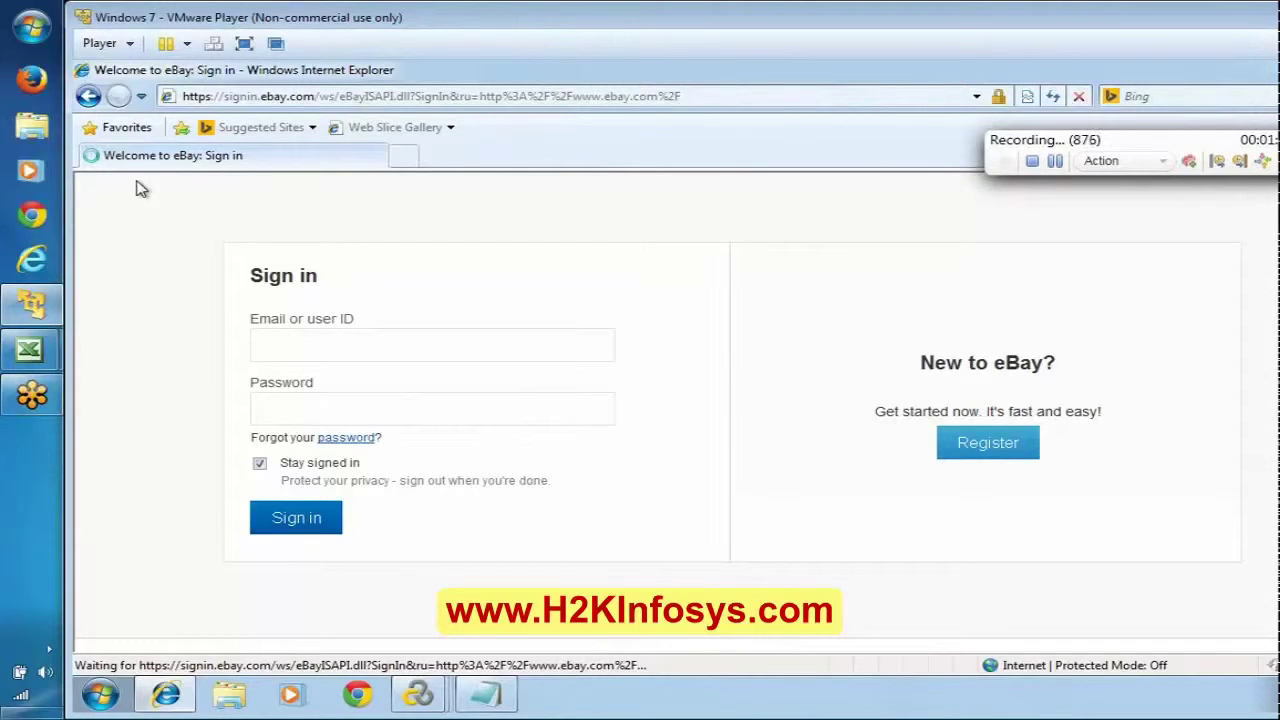
{"action": "left_click", "coordinate": [484, 698]}
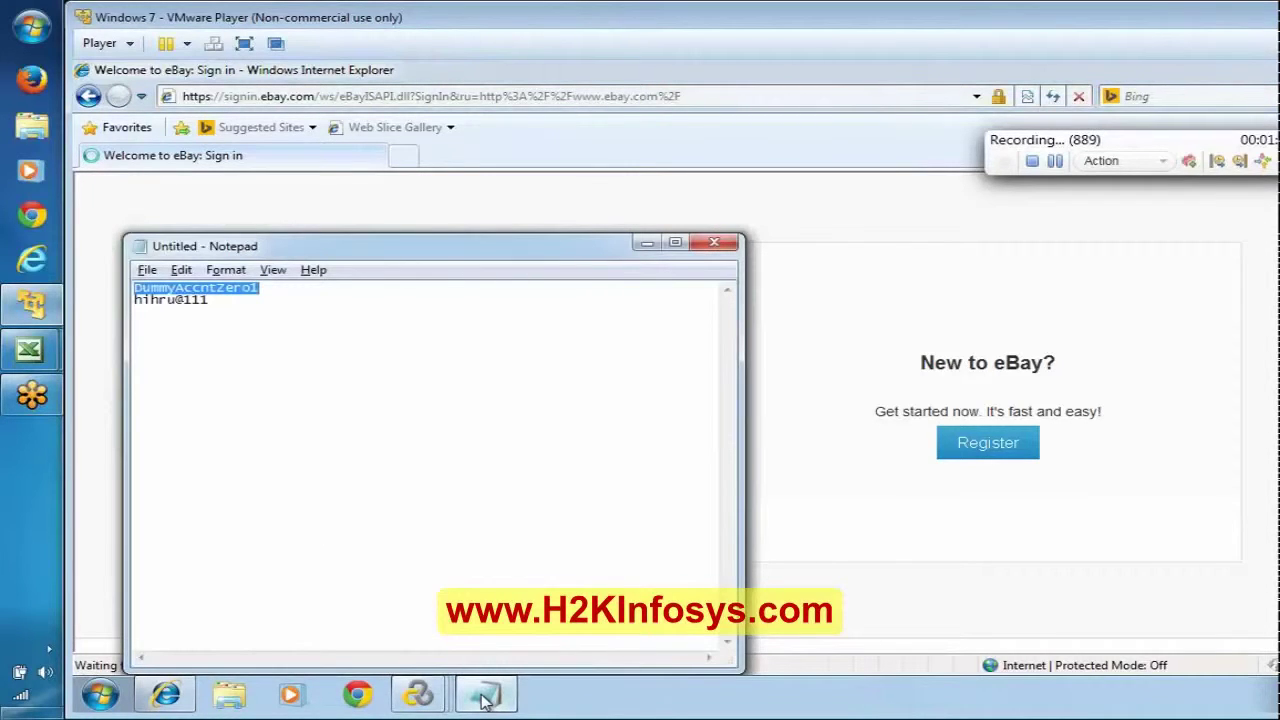
{"action": "left_click", "coordinate": [484, 698]}
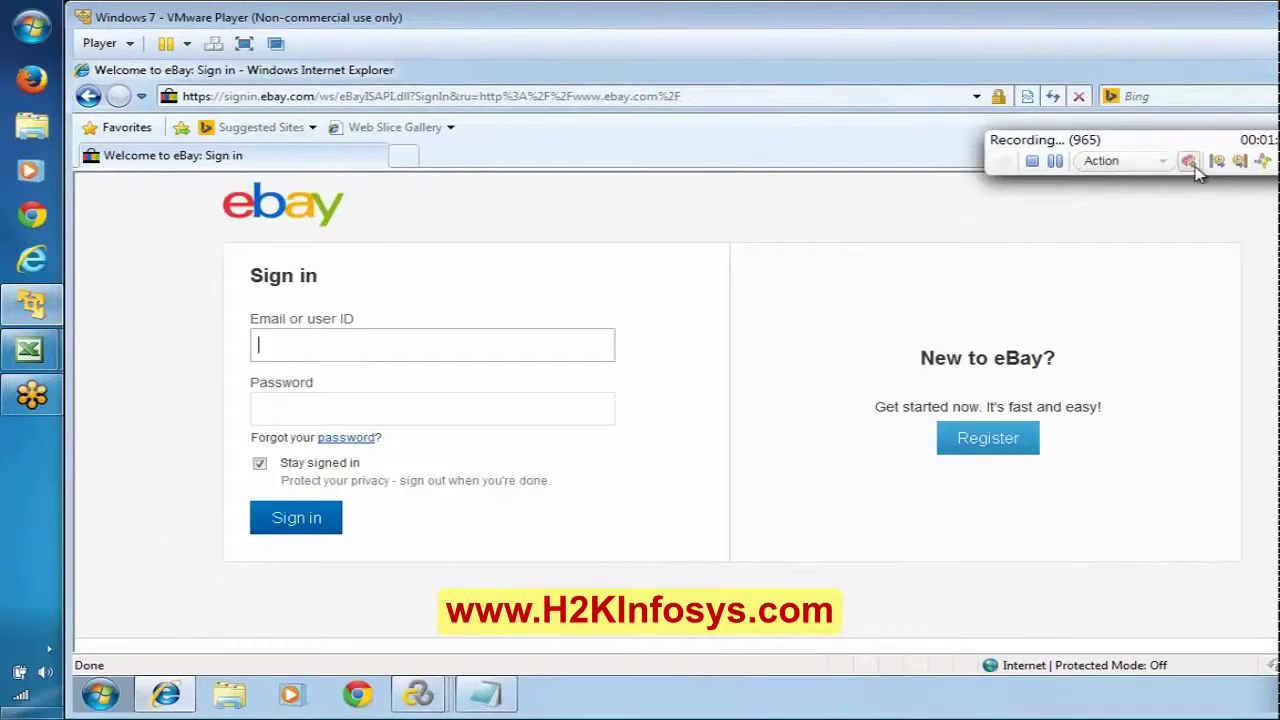
Step: End the first sign-in transaction and insert the comment 'Enter Credentials'
{"action": "left_click", "coordinate": [1237, 164]}
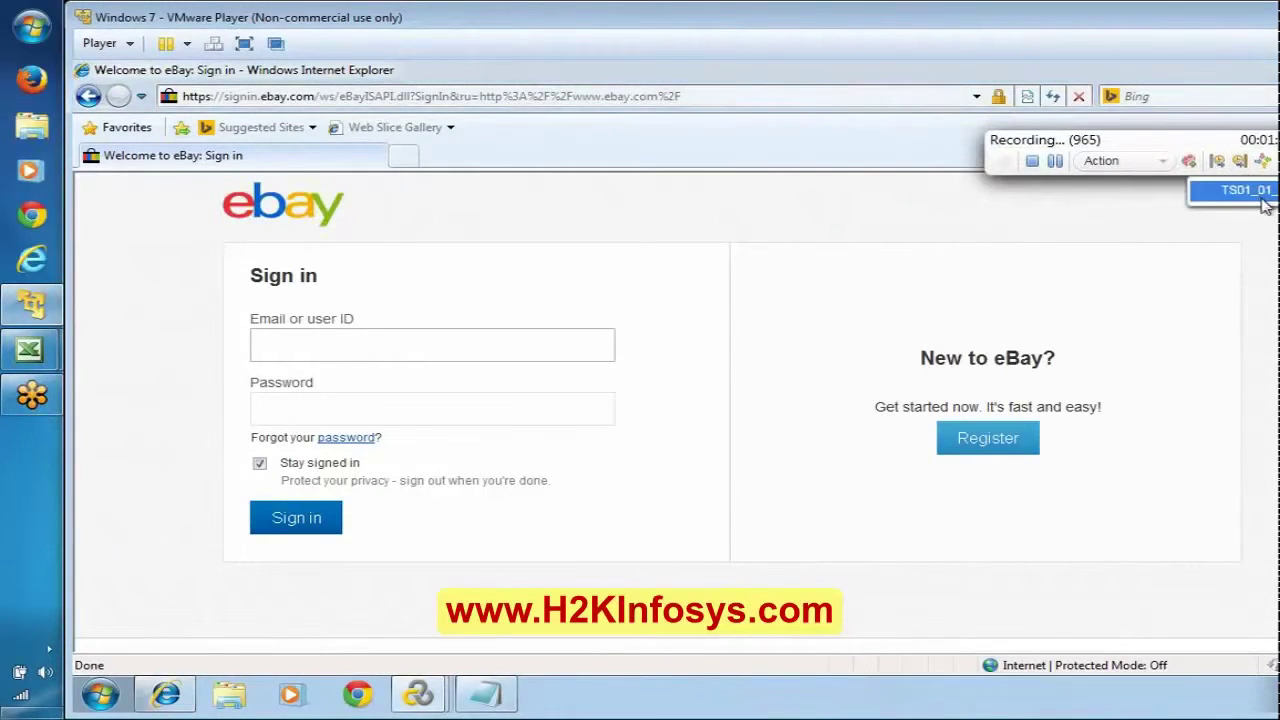
{"action": "left_click", "coordinate": [1262, 200]}
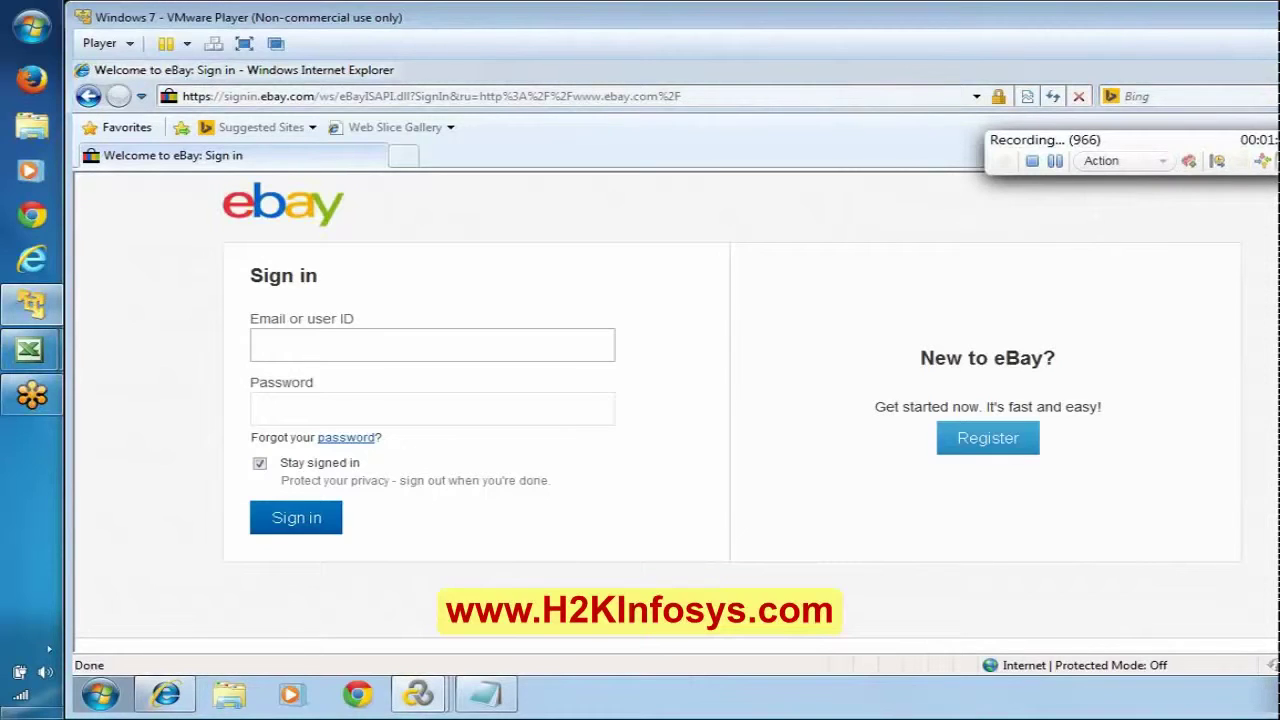
{"action": "type", "text": "Ent"}
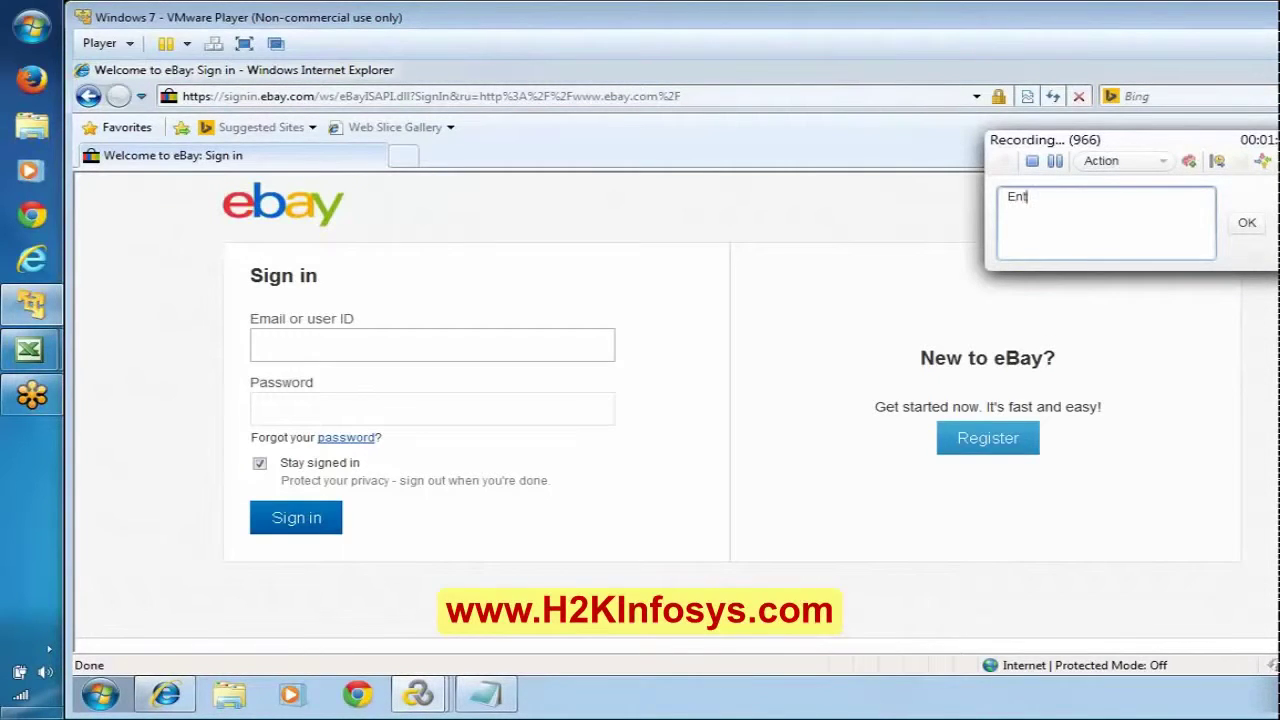
{"action": "type", "text": "er Credentials"}
{"action": "left_click", "coordinate": [1248, 224]}
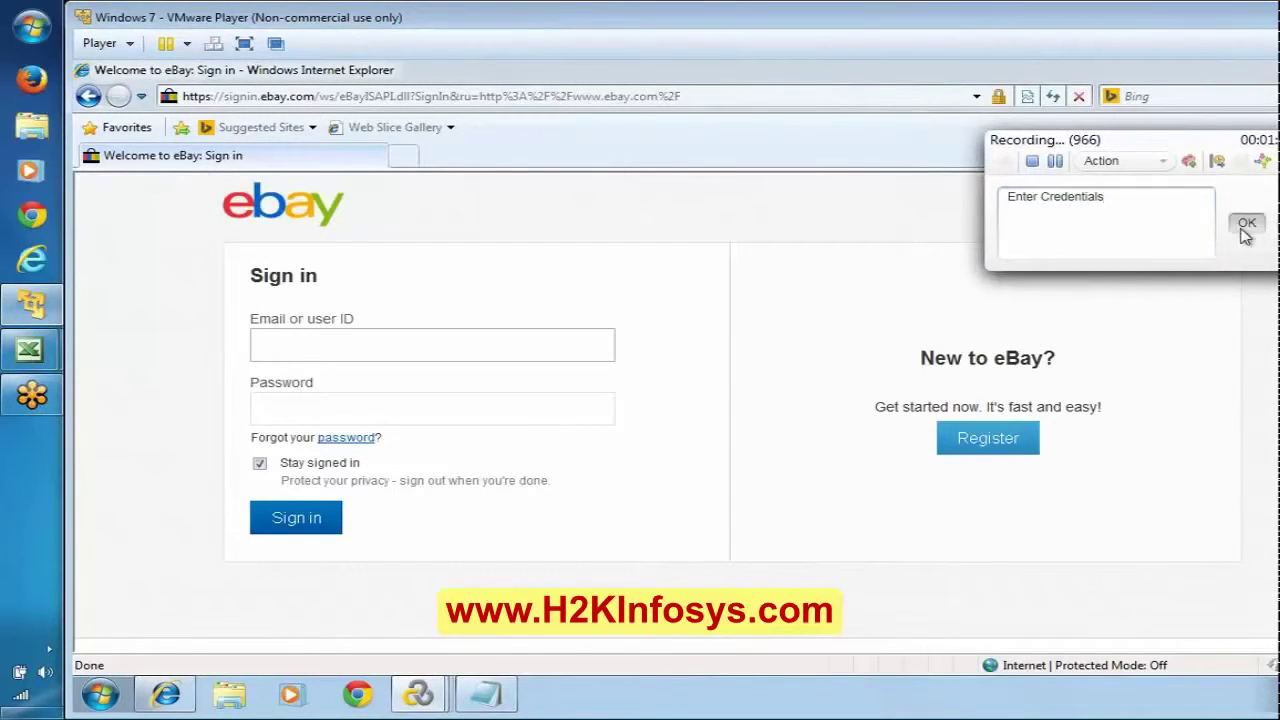
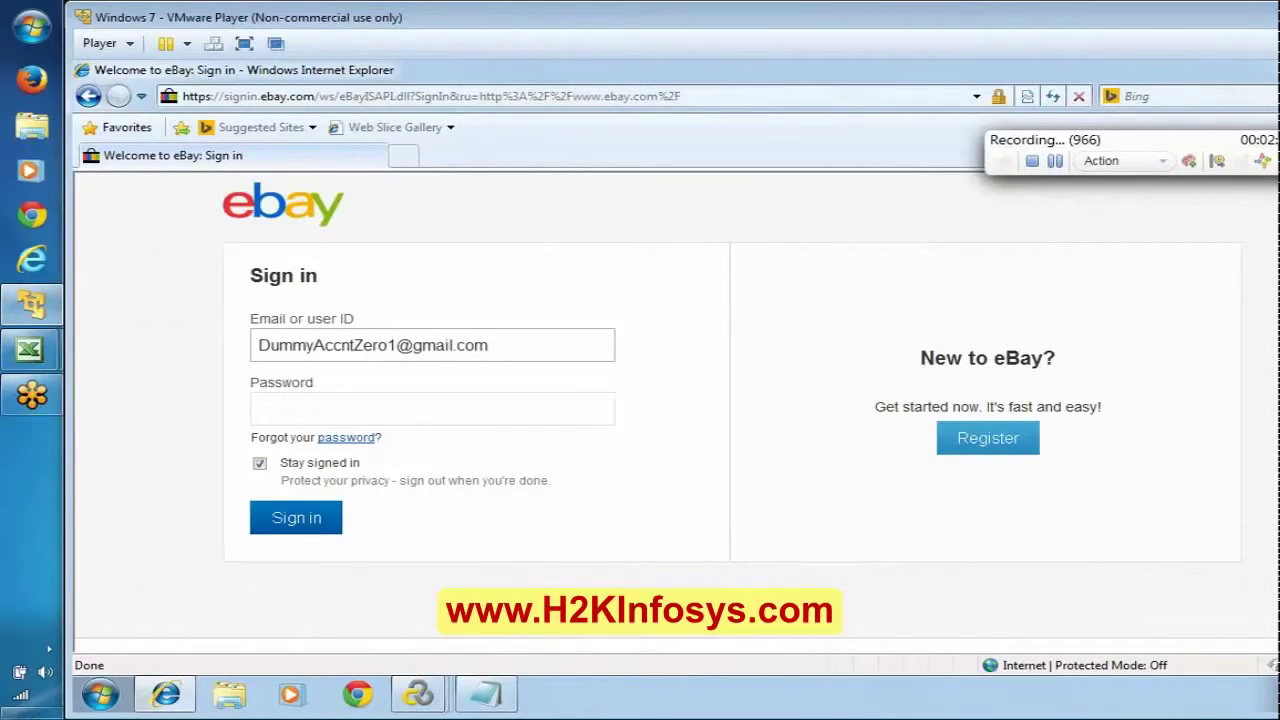
Step: Fill in the eBay account e-mail and password, leaving Stay signed in unchecked
{"action": "left_click", "coordinate": [305, 409]}
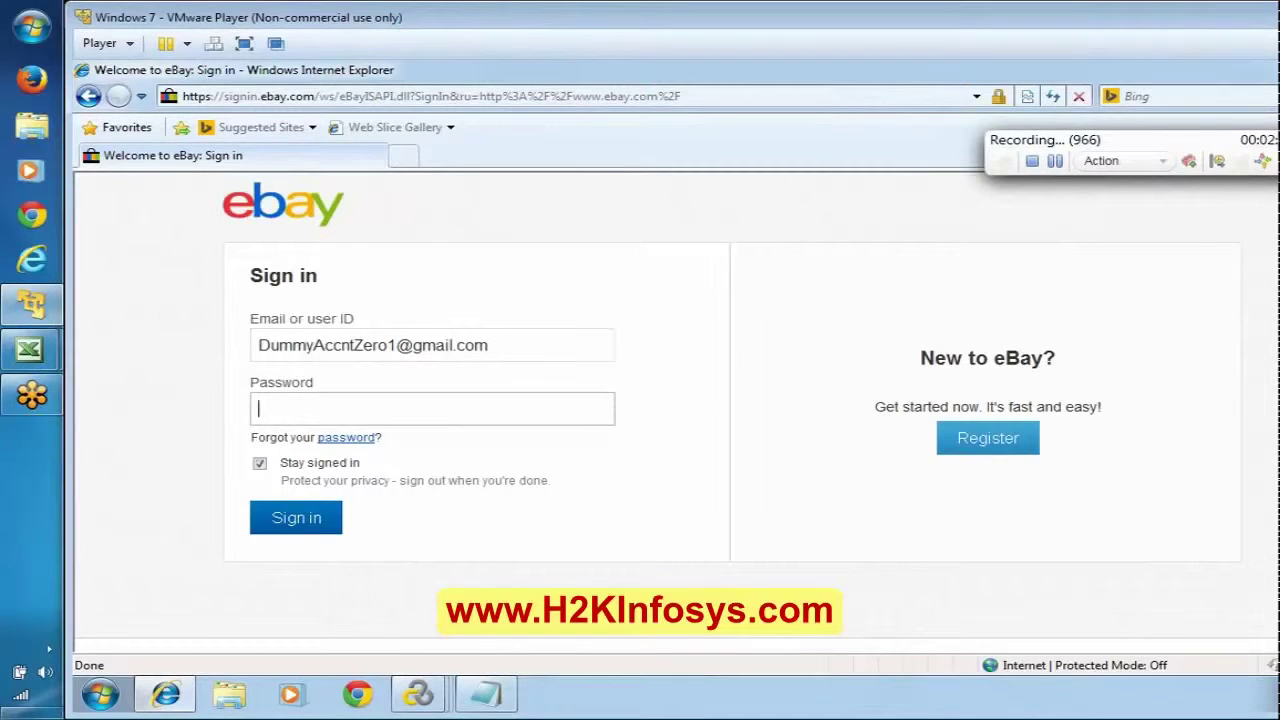
{"action": "type", "text": "*********"}
{"action": "left_click", "coordinate": [259, 463]}
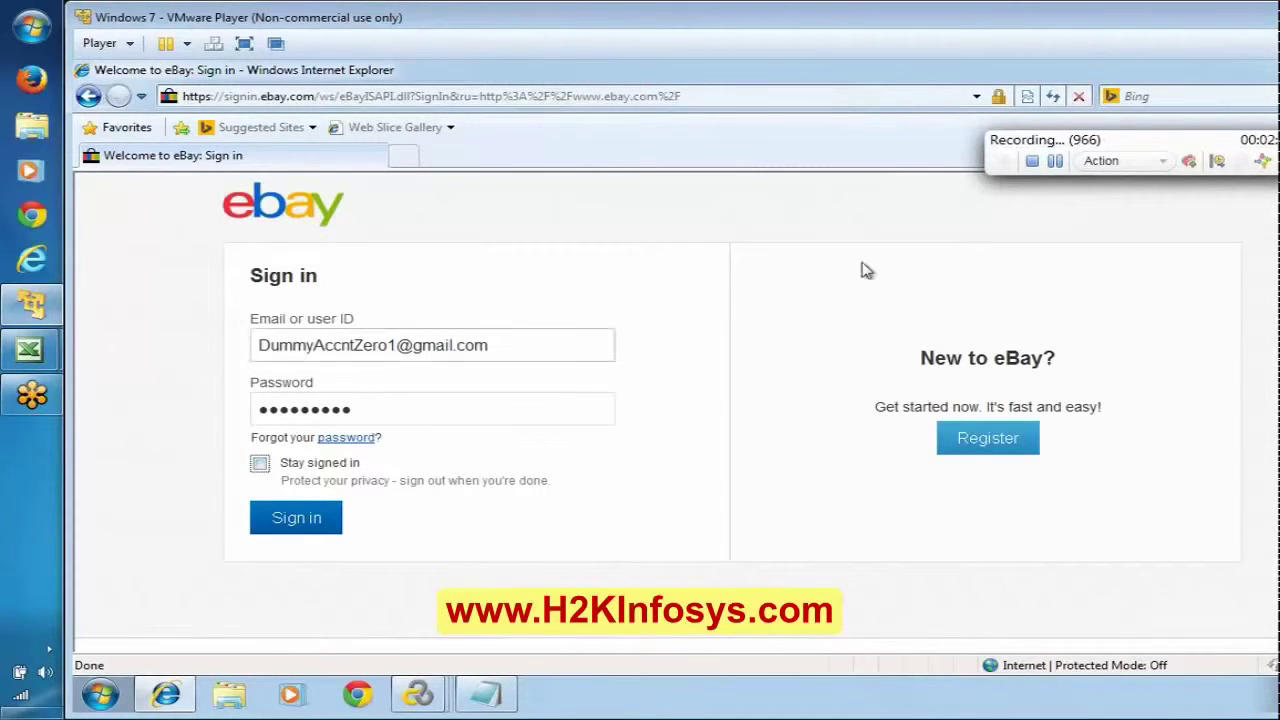
Step: Start a new transaction named TS01_02_SignInBtn
{"action": "left_click", "coordinate": [1218, 163]}
{"action": "type", "text": "T"}
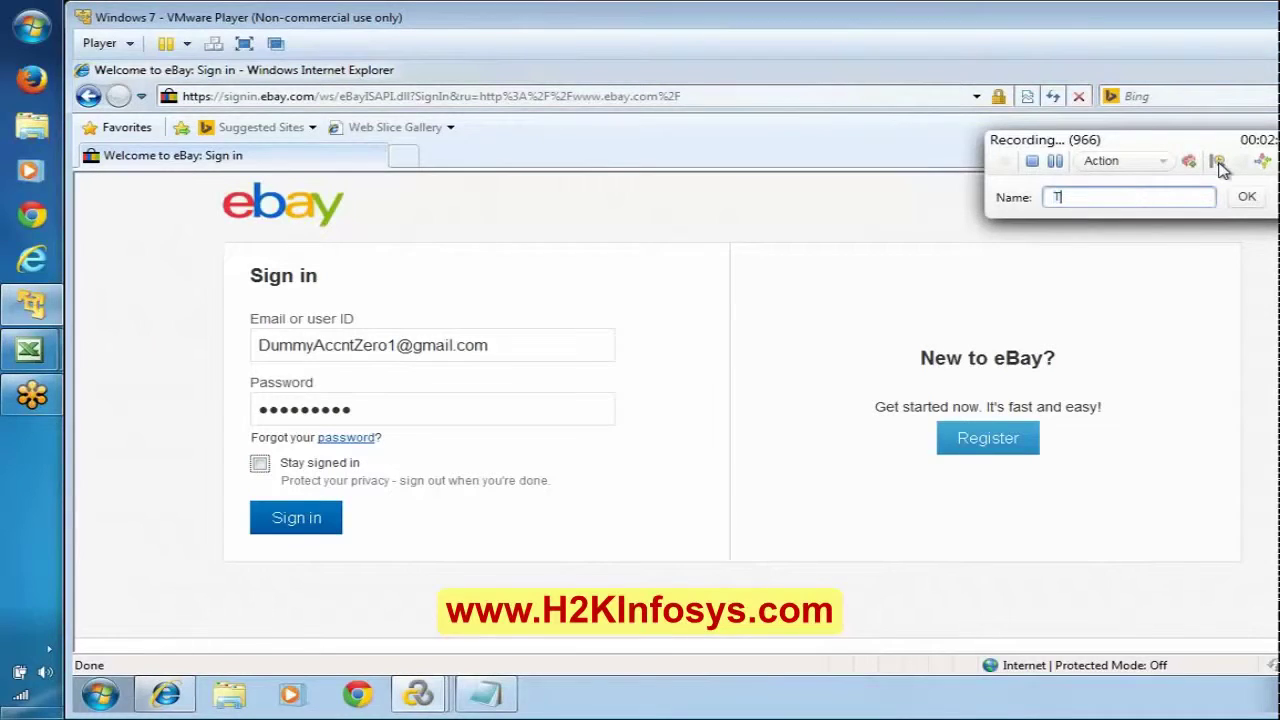
{"action": "type", "text": "S01_"}
{"action": "type", "text": "2"}
{"action": "key", "text": "BackSpace"}
{"action": "type", "text": "02_SignInBtn"}
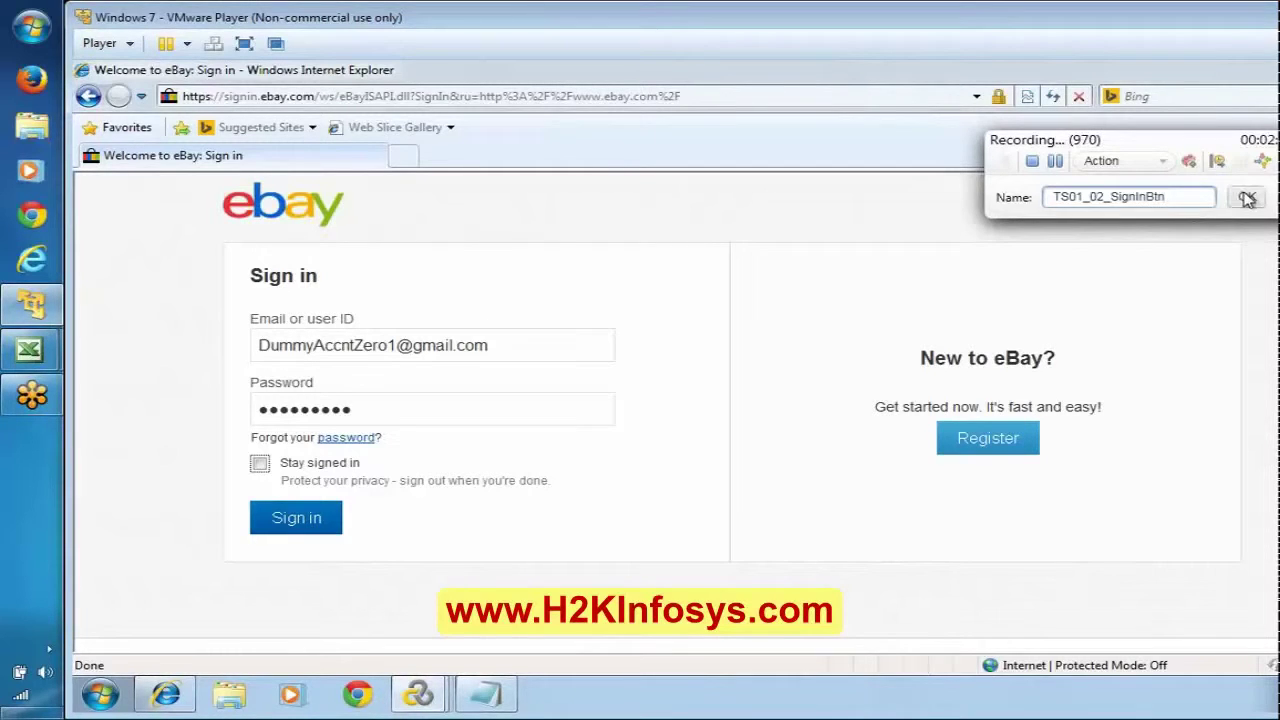
{"action": "left_click", "coordinate": [1246, 196]}
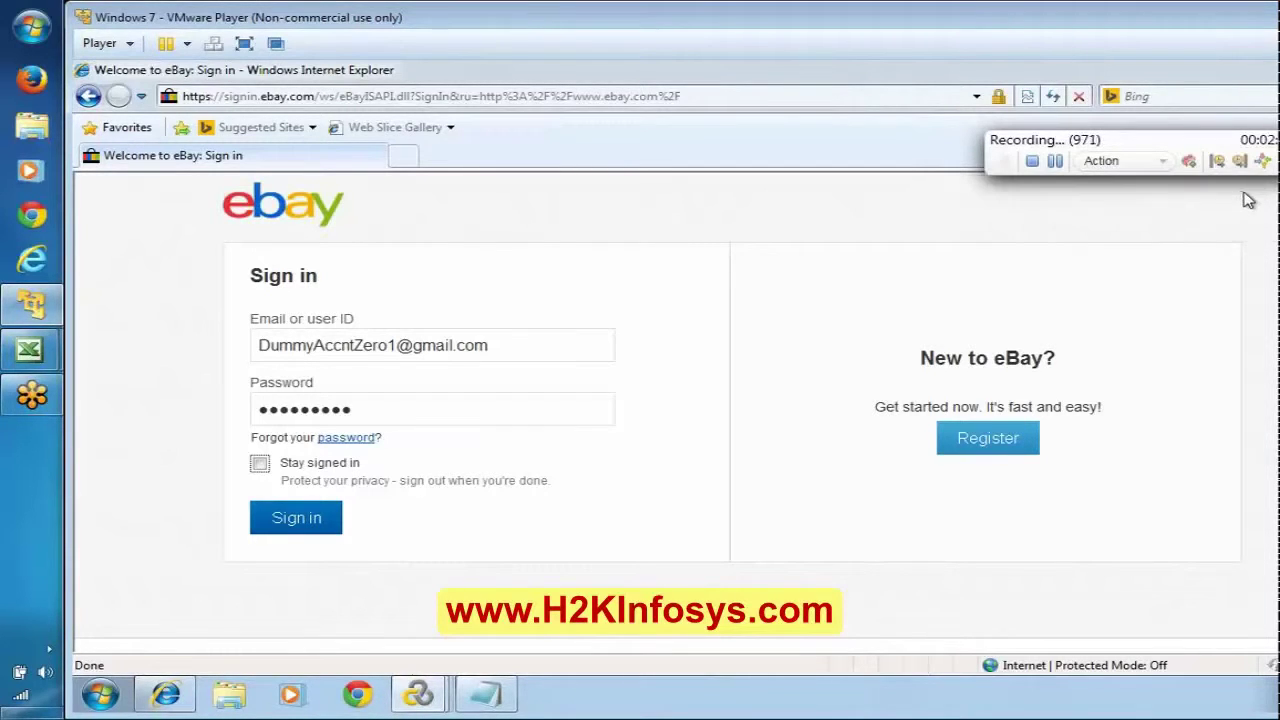
Step: Sign in to eBay, end the TS01_02_SignInBtn transaction, and switch recording to vuser_end
{"action": "left_click", "coordinate": [300, 518]}
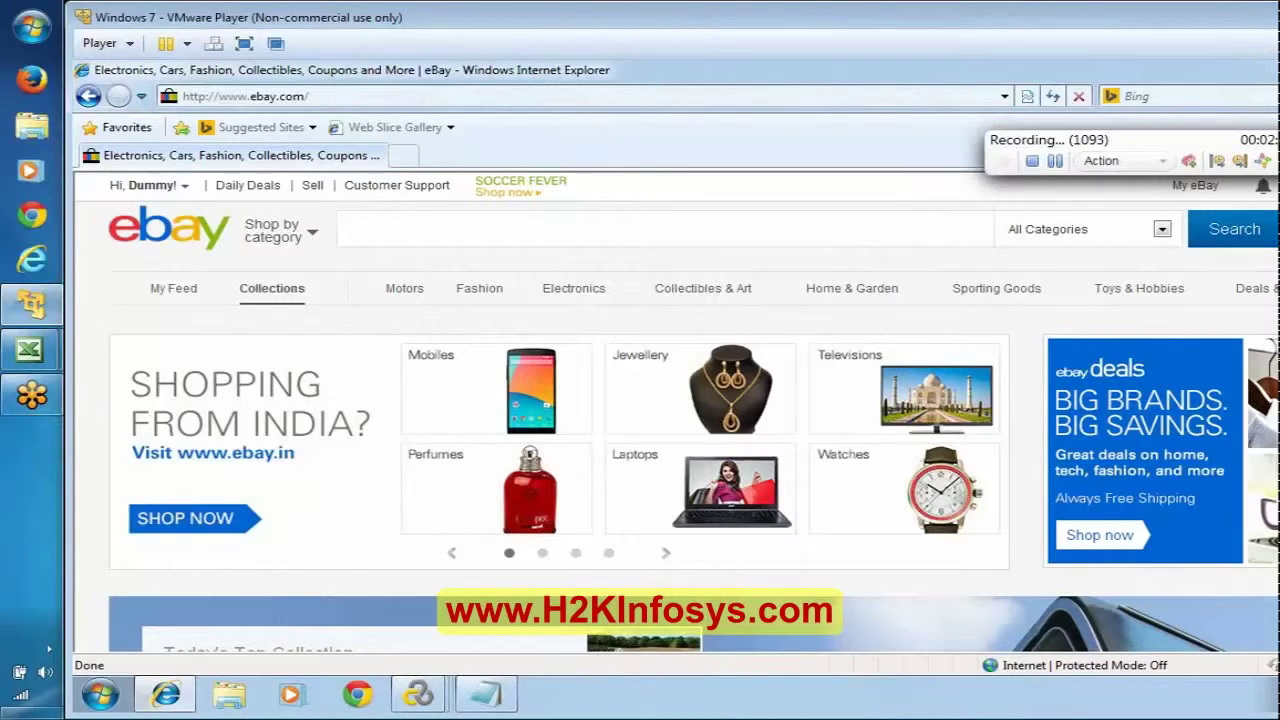
{"action": "left_click", "coordinate": [1240, 163]}
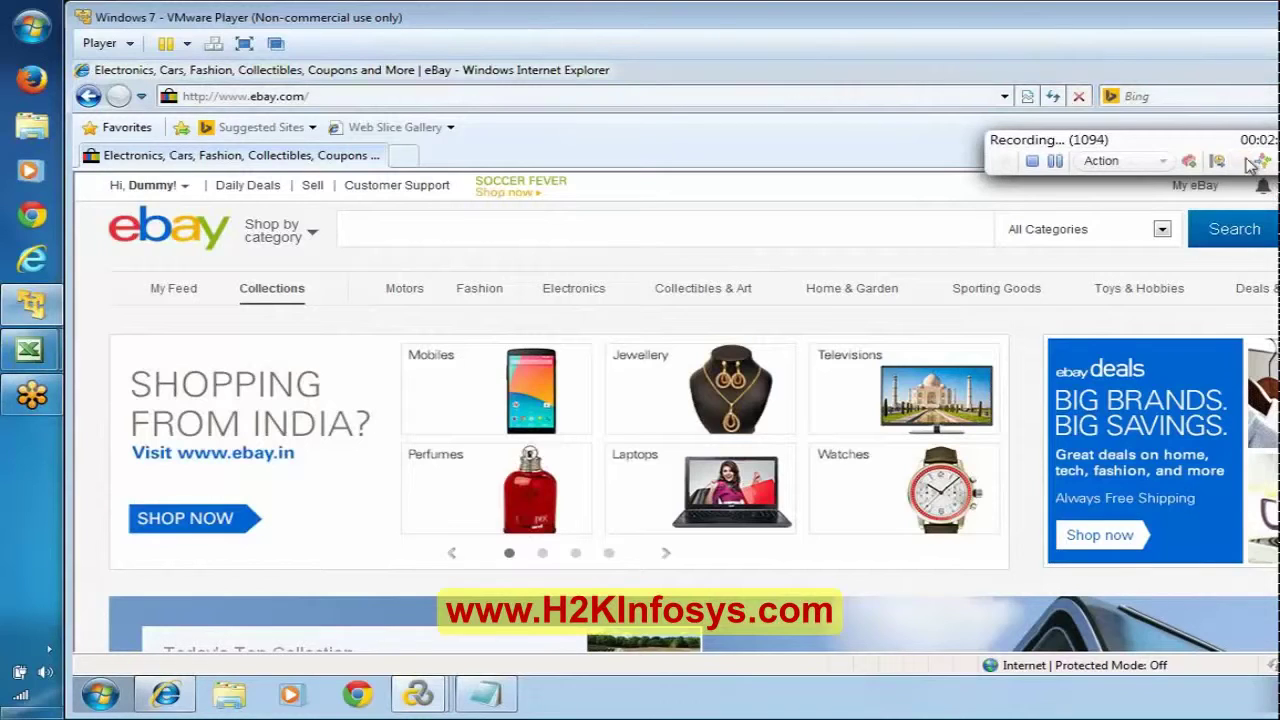
{"action": "left_click", "coordinate": [1156, 162]}
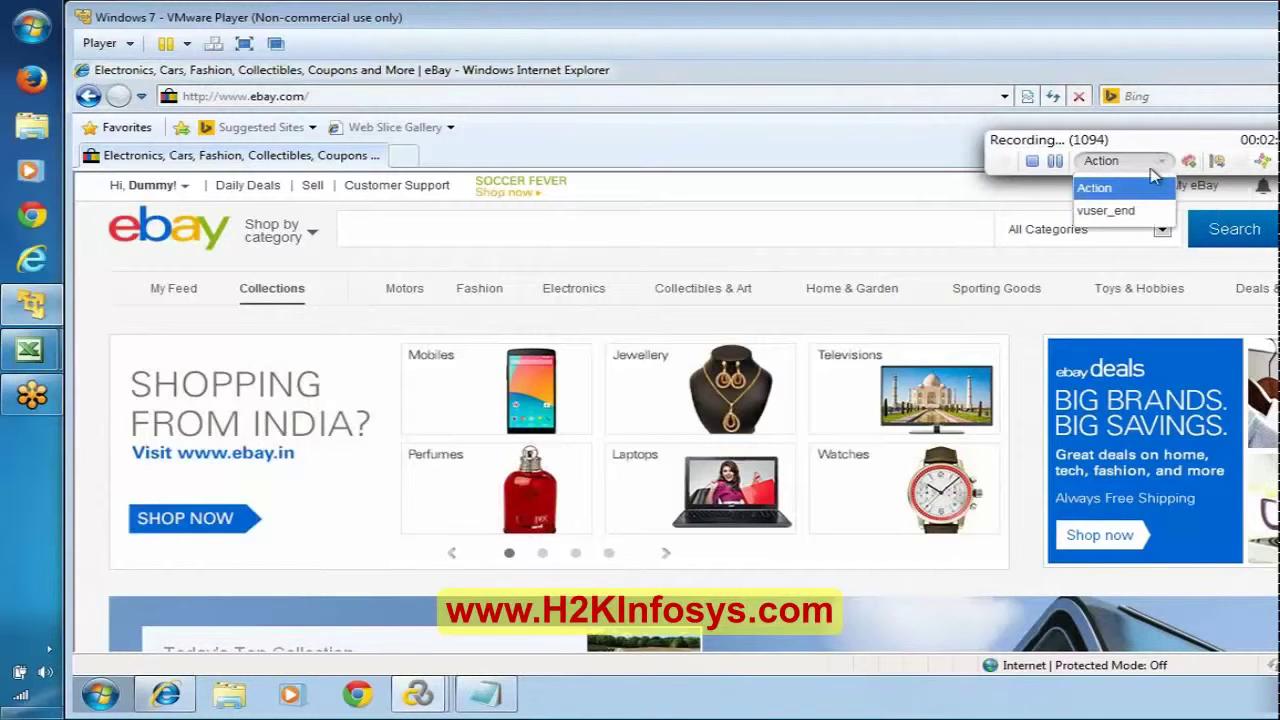
{"action": "left_click", "coordinate": [1115, 210]}
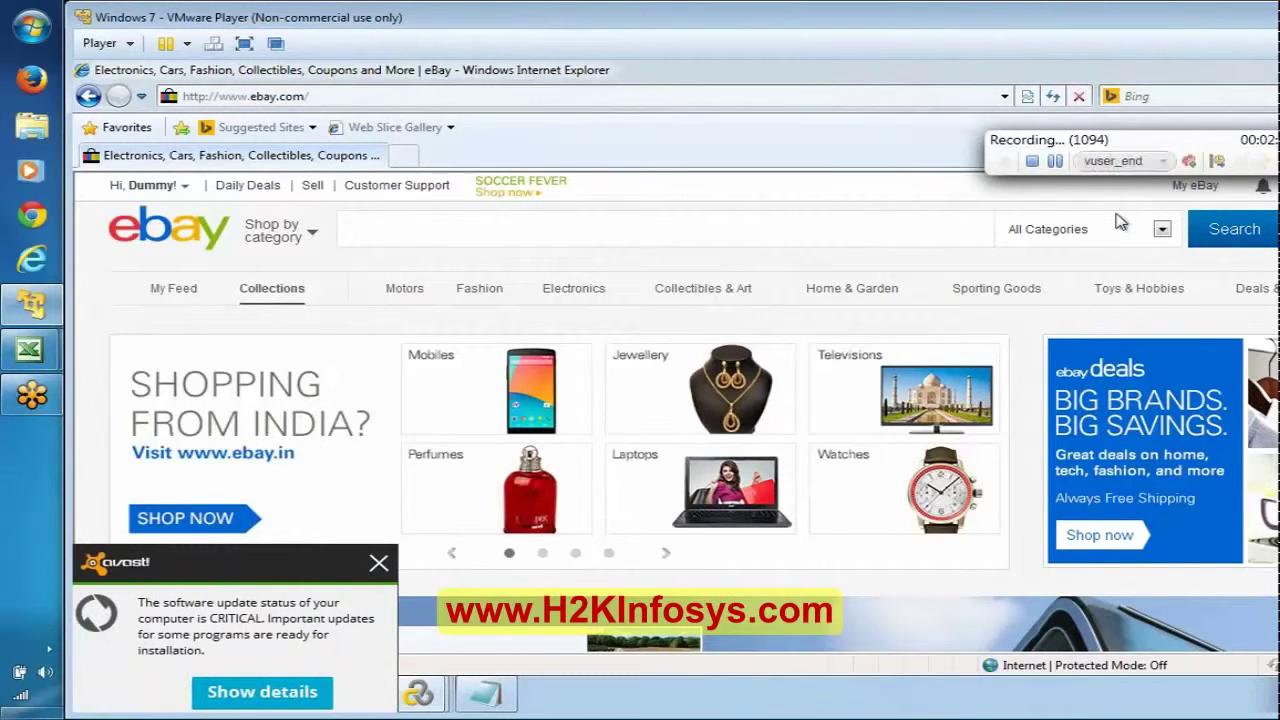
Step: Dismiss the antivirus popup and insert the comment 'Click on Logout'
{"action": "left_click", "coordinate": [379, 564]}
{"action": "left_click", "coordinate": [1218, 162]}
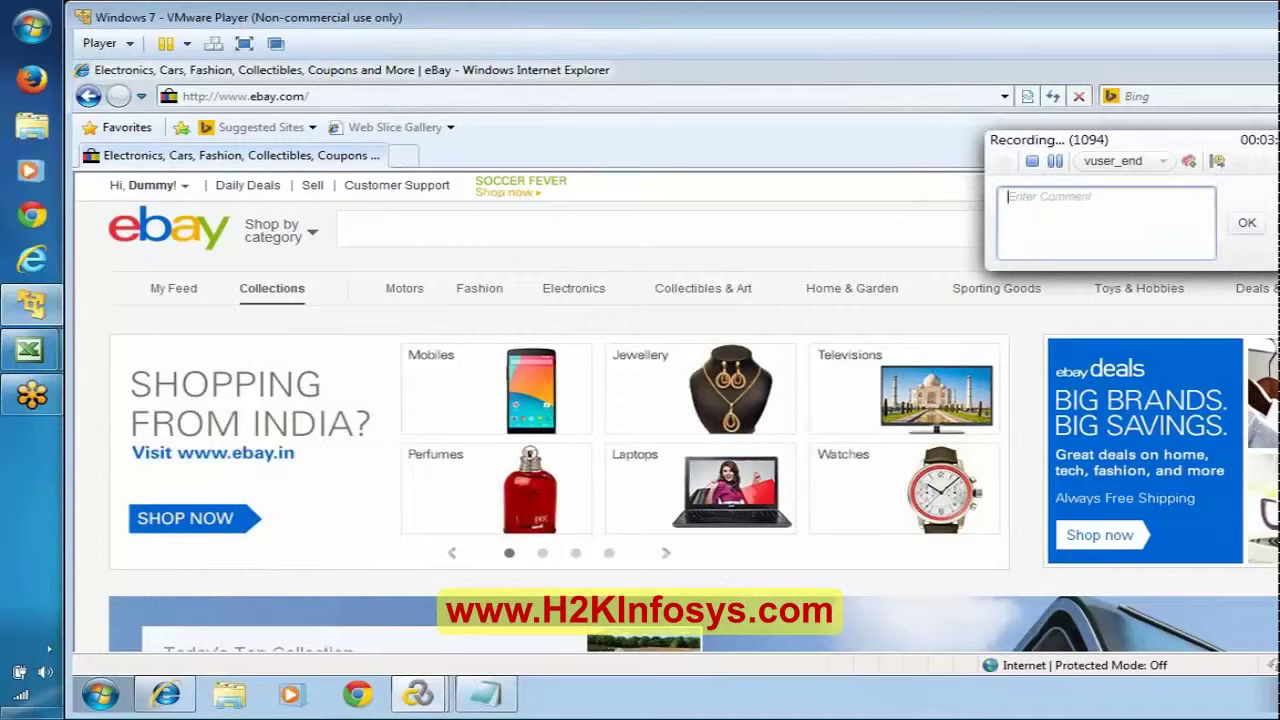
{"action": "type", "text": "Click on Logout"}
{"action": "left_click", "coordinate": [1247, 222]}
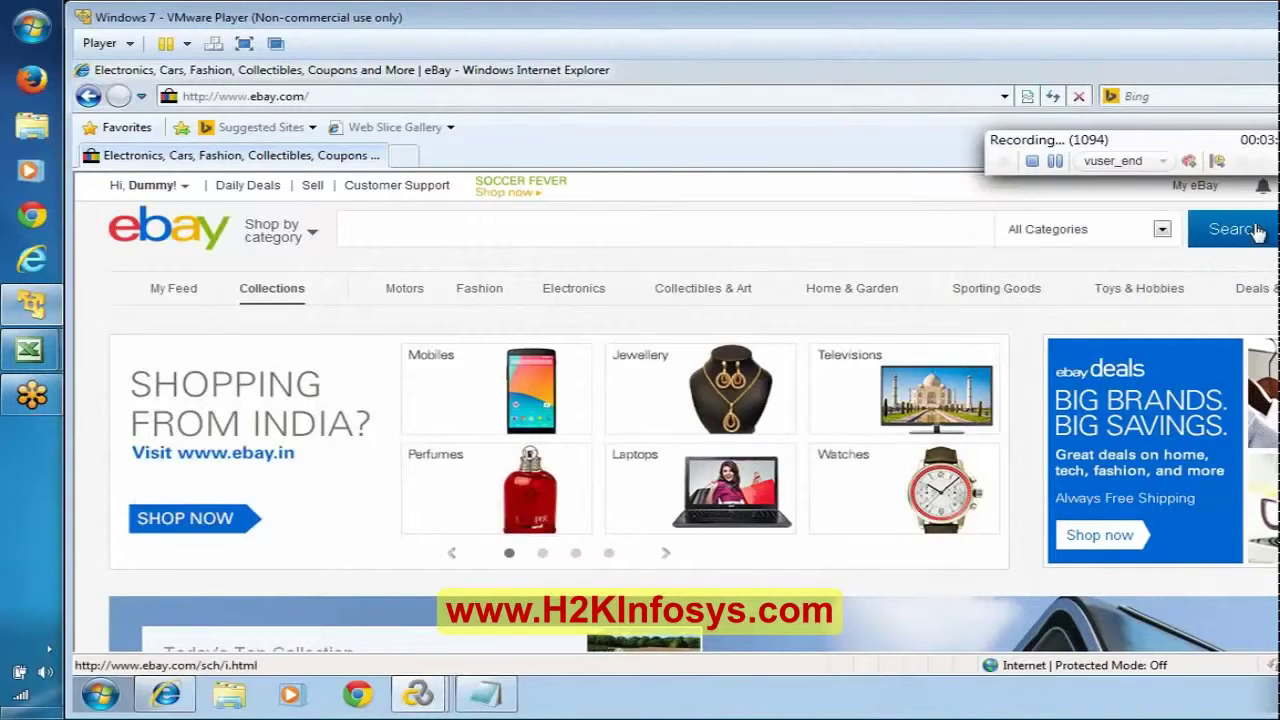
Step: Start a new transaction named TS01_03_SignOut
{"action": "left_click", "coordinate": [1219, 161]}
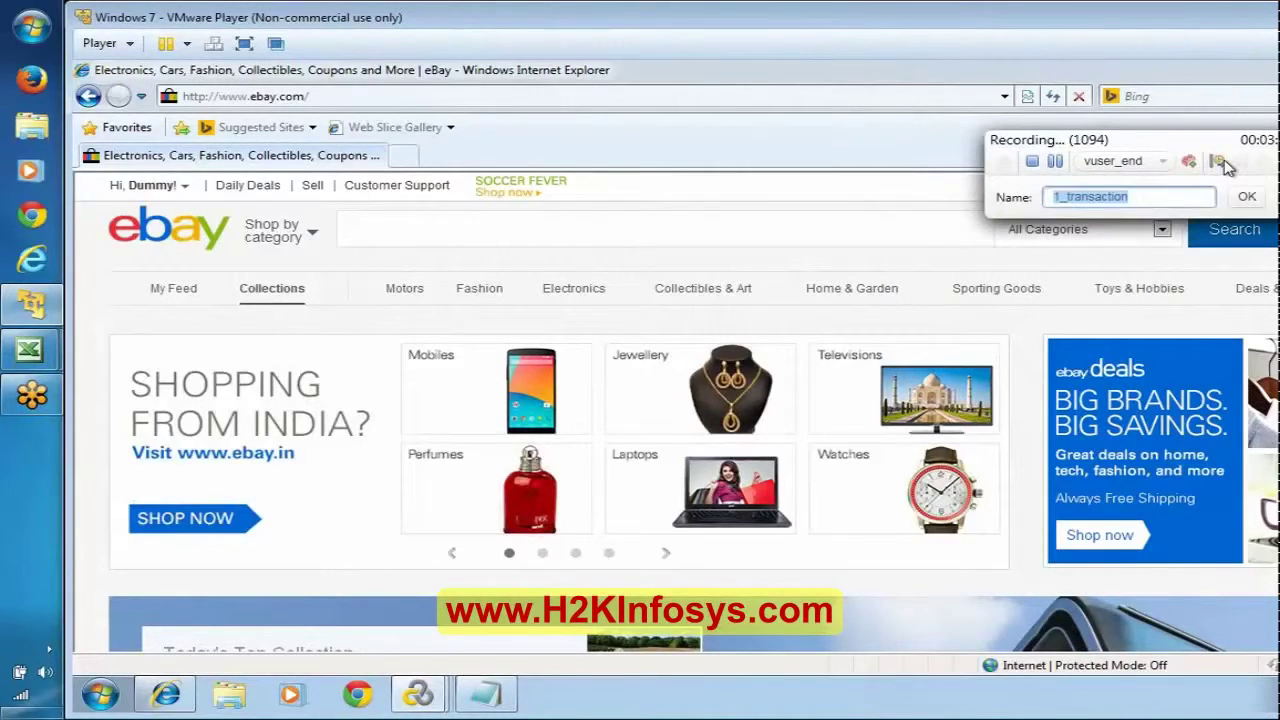
{"action": "type", "text": "TS03"}
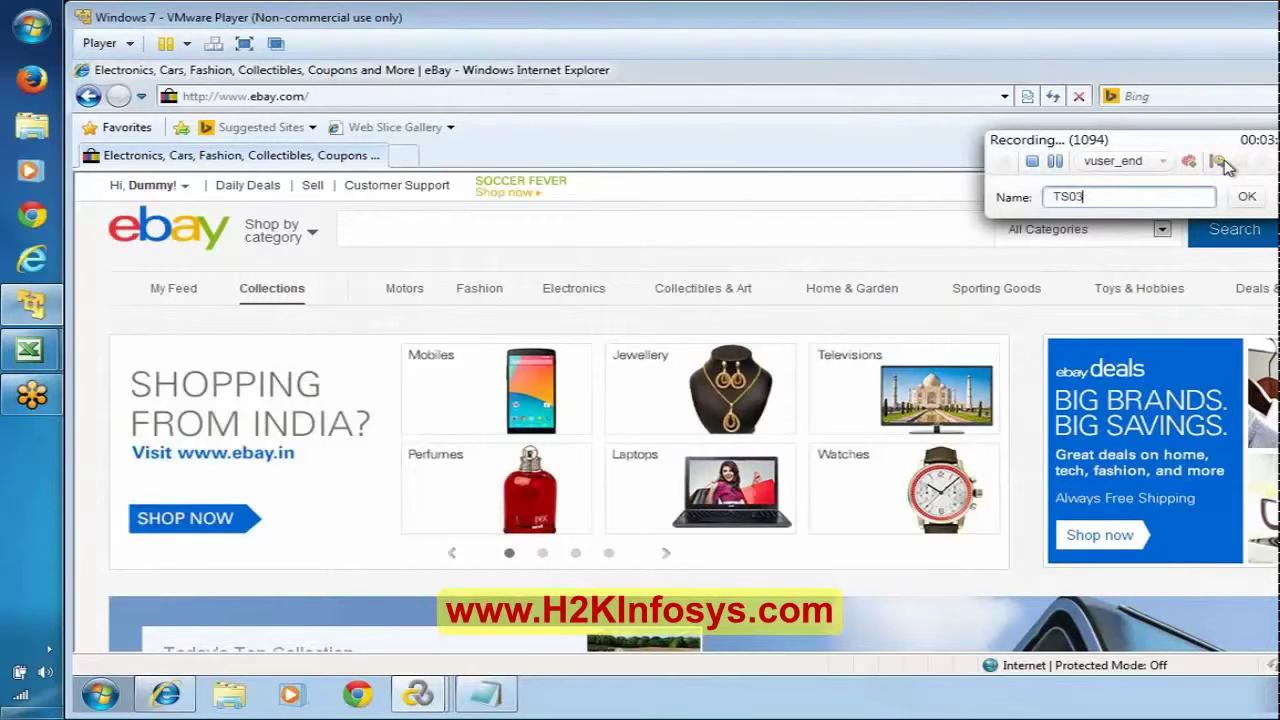
{"action": "type", "text": "_"}
{"action": "key", "text": "BackSpace"}
{"action": "key", "text": "BackSpace"}
{"action": "key", "text": "BackSpace"}
{"action": "type", "text": "01_03_SignOut"}
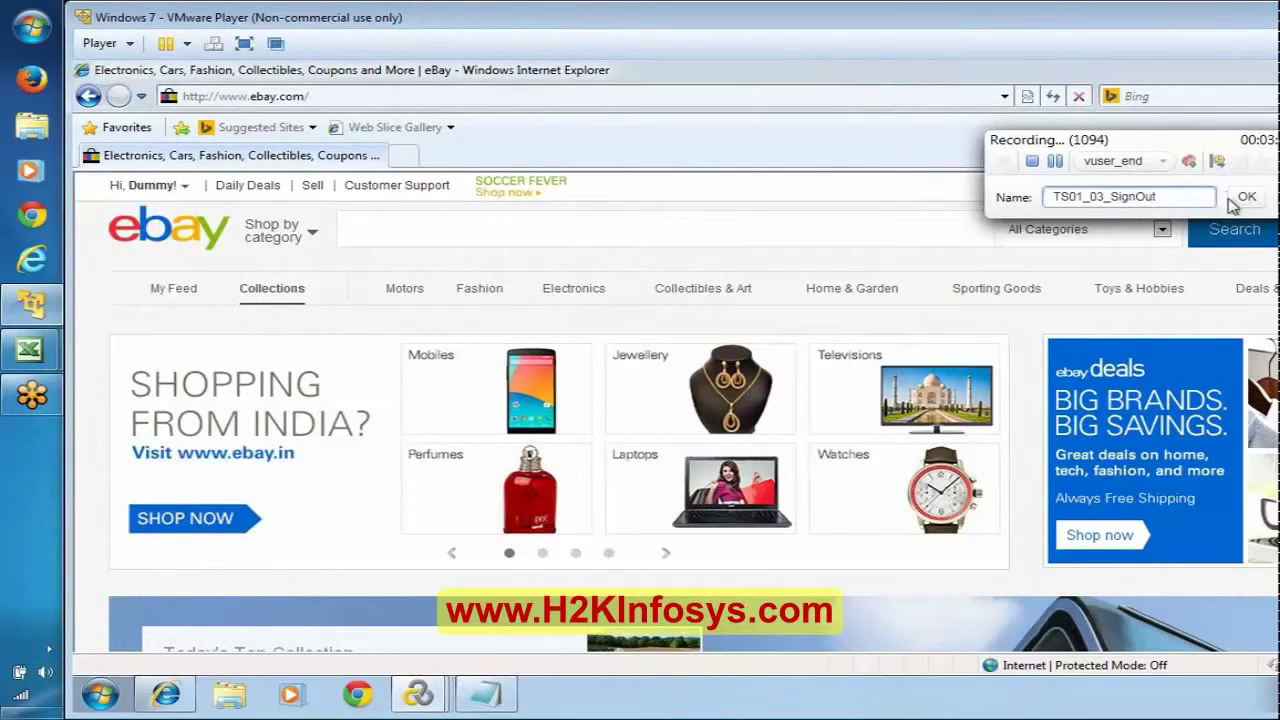
{"action": "left_click", "coordinate": [1248, 198]}
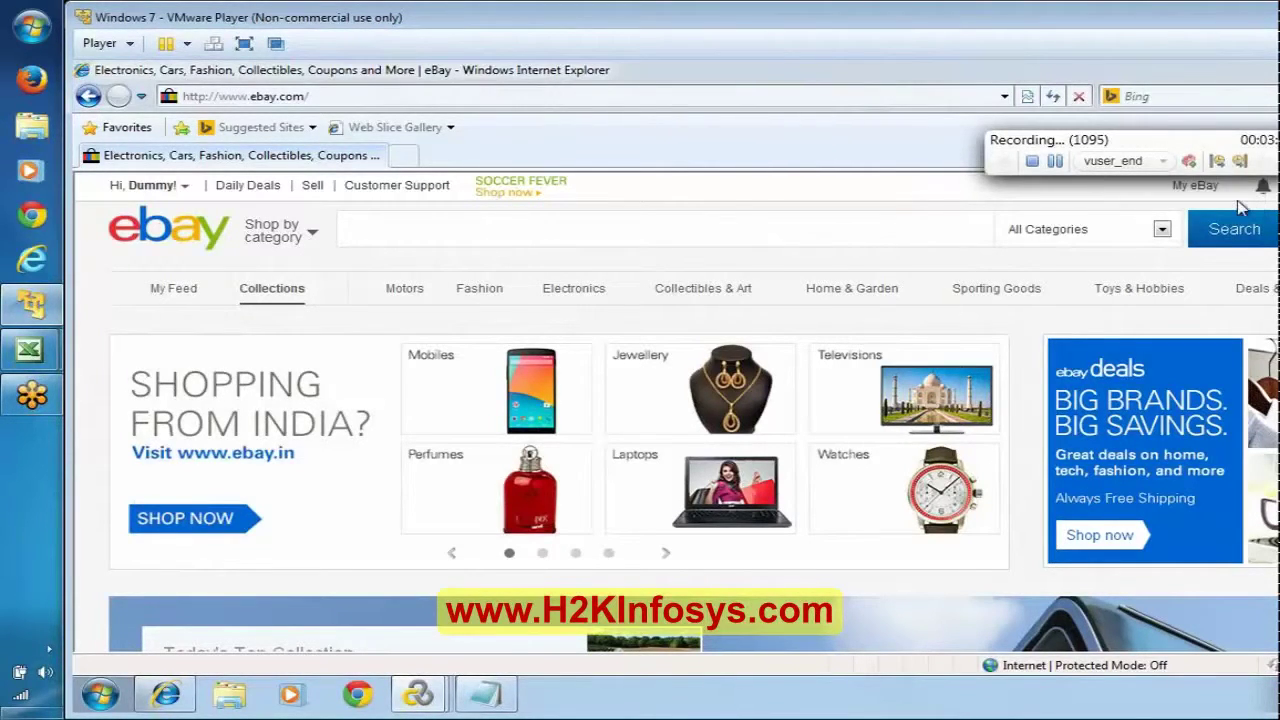
Step: Sign out through the eBay account menu, then stop the recording
{"action": "left_click", "coordinate": [186, 192]}
{"action": "left_click", "coordinate": [186, 192]}
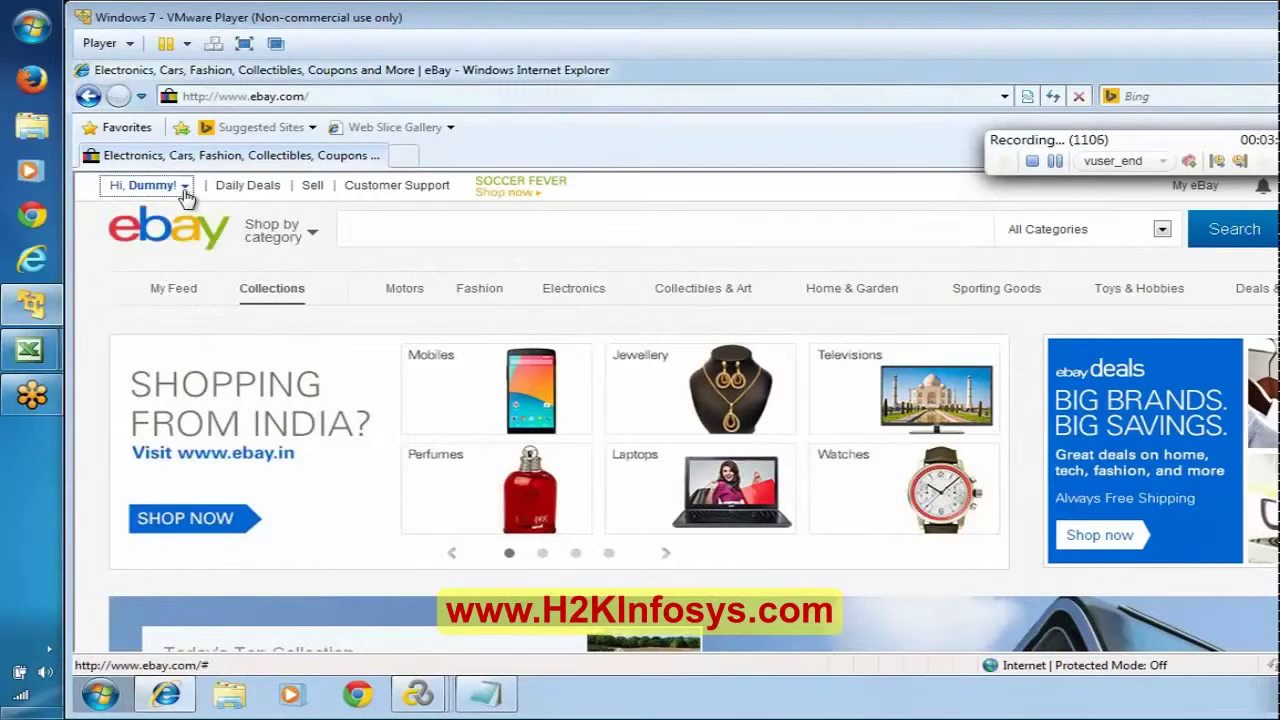
{"action": "left_click", "coordinate": [186, 192]}
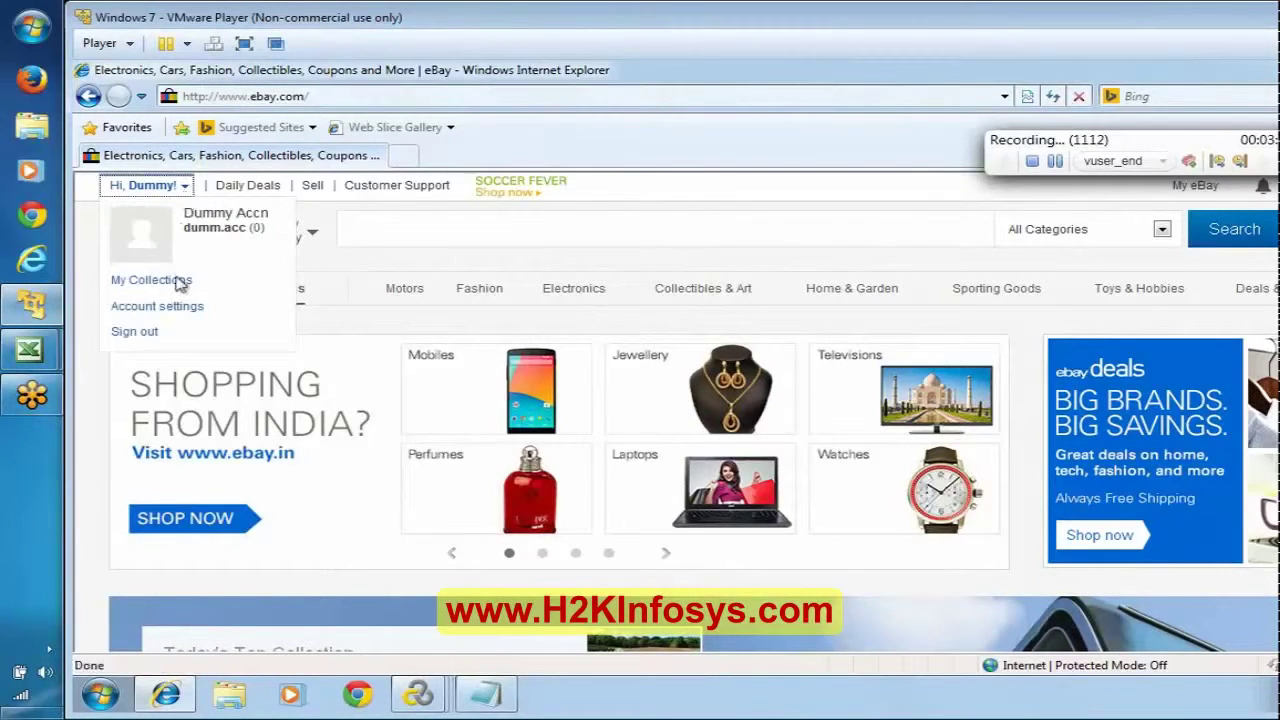
{"action": "left_click", "coordinate": [134, 335]}
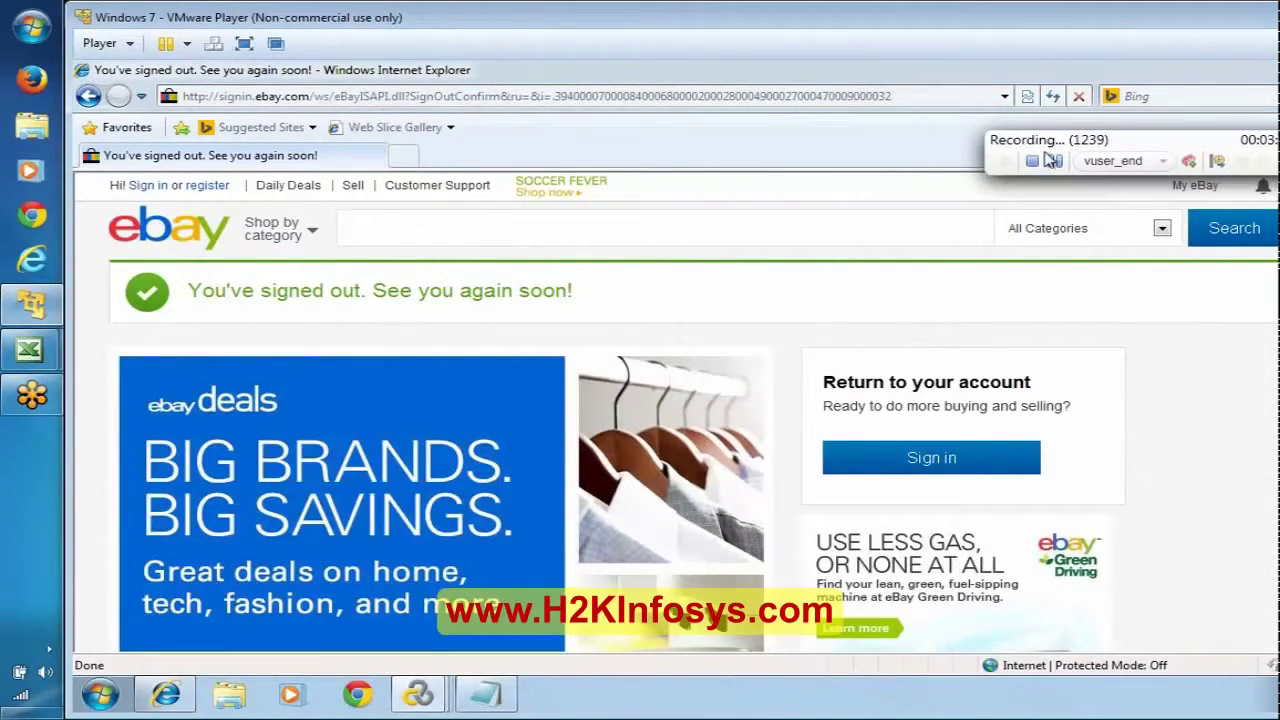
{"action": "left_click", "coordinate": [1033, 161]}
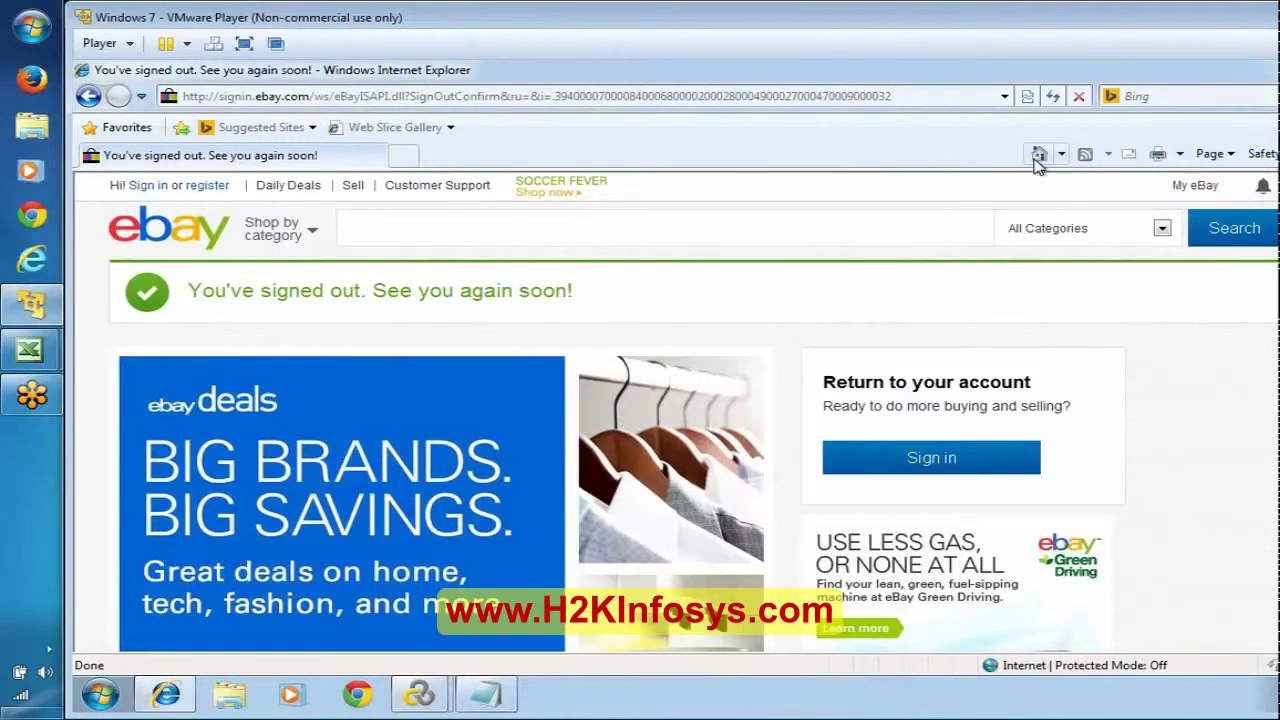
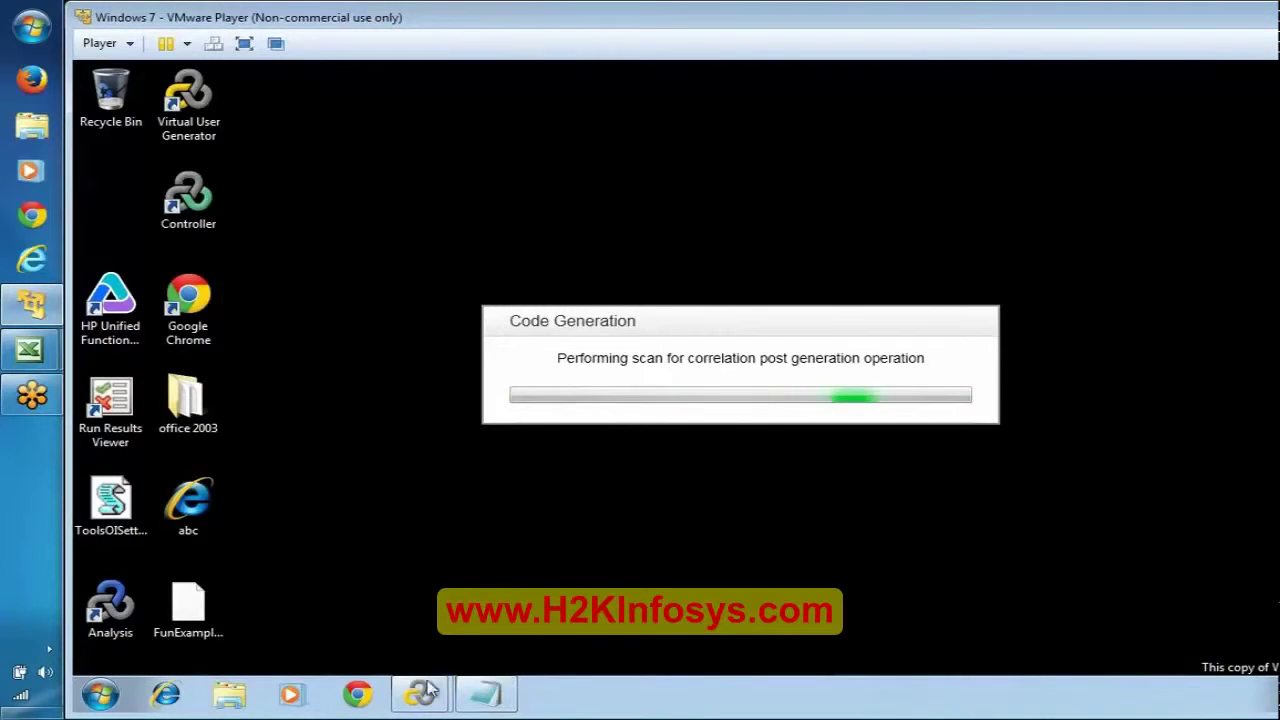
Step: Refresh the desktop while VuGen scans for correlations, then bring up the Start menu
{"action": "mouse_move", "coordinate": [425, 692]}
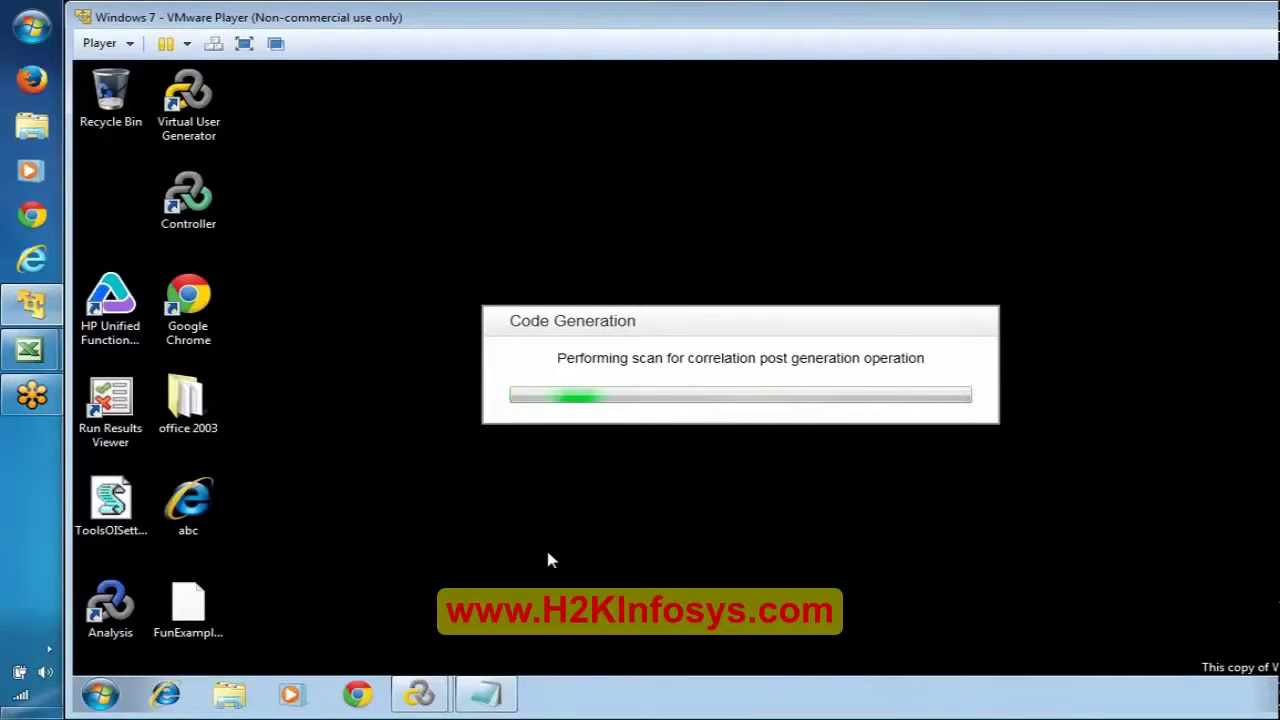
{"action": "right_click", "coordinate": [313, 204]}
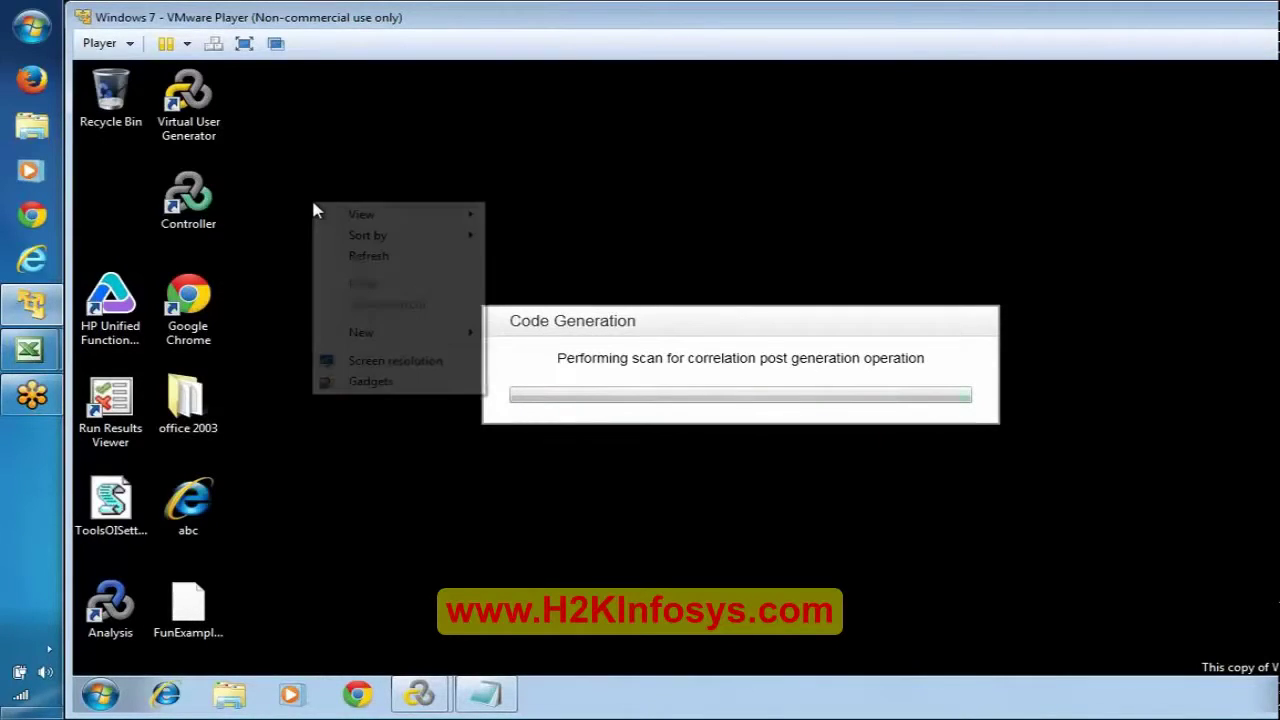
{"action": "left_click", "coordinate": [377, 264]}
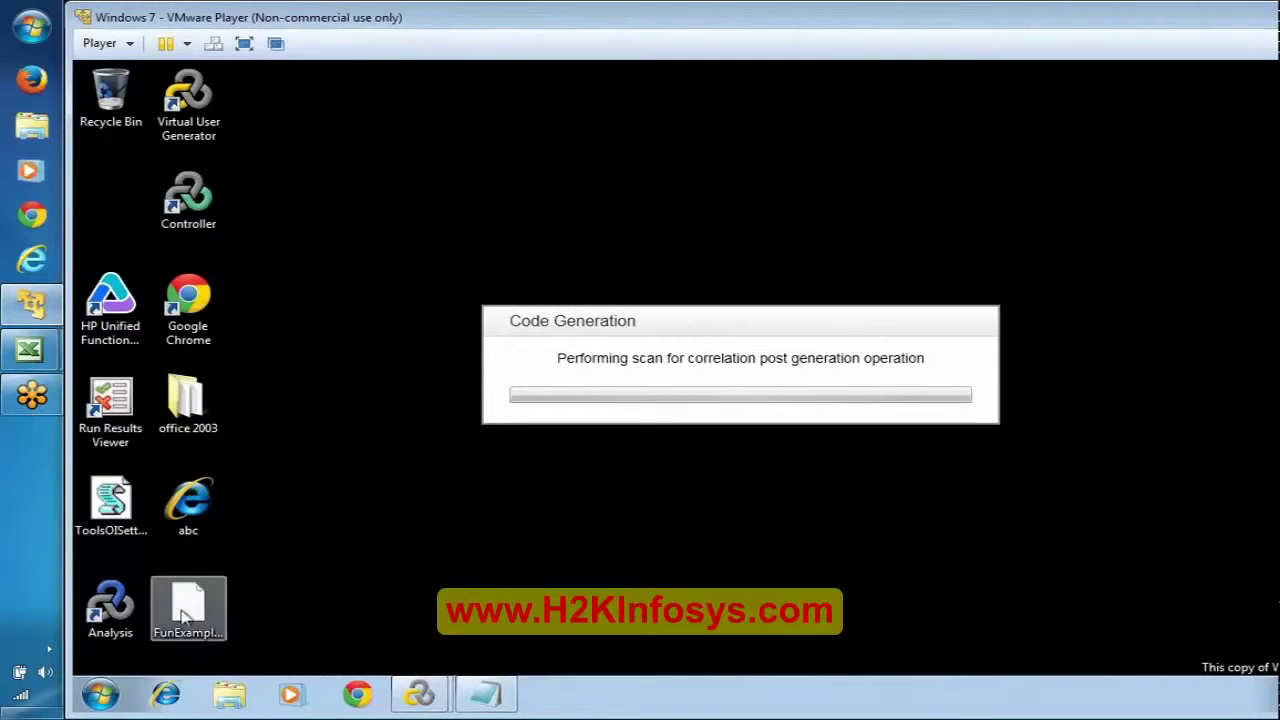
{"action": "left_click", "coordinate": [101, 693]}
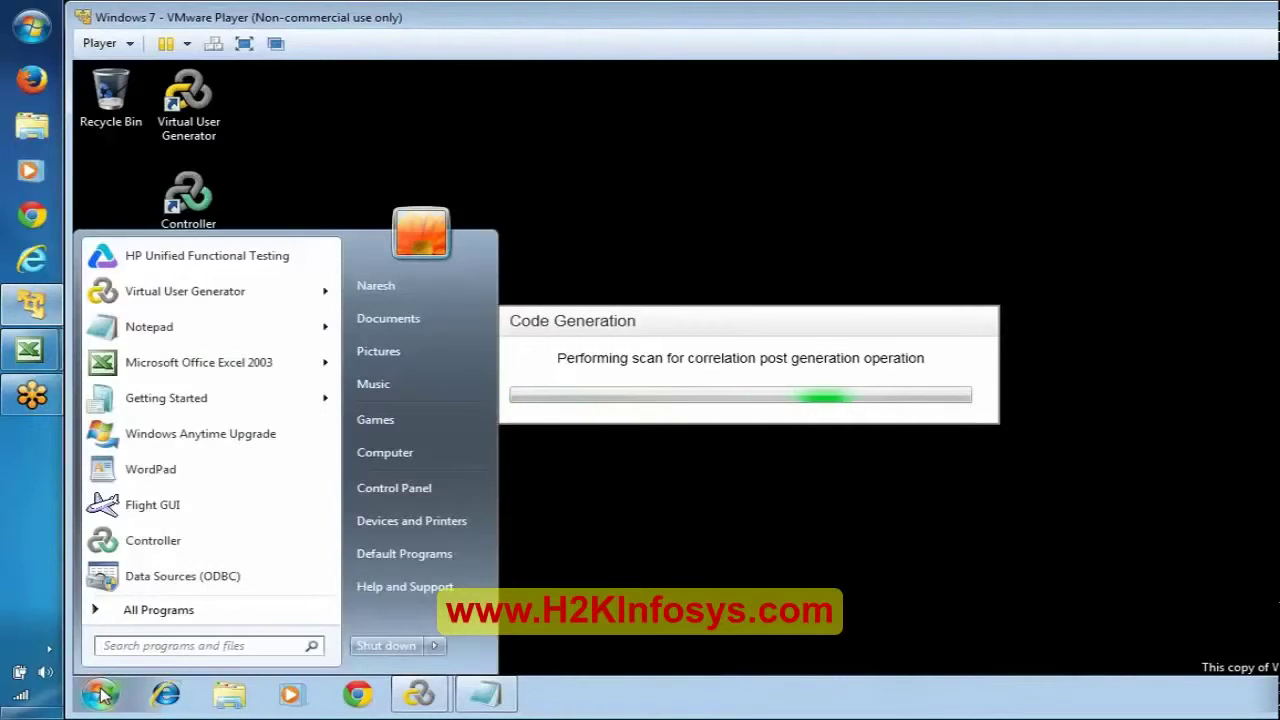
Step: Launch HP Web Tours Application from HP Software > HP LoadRunner > Samples > Web
{"action": "left_click", "coordinate": [100, 610]}
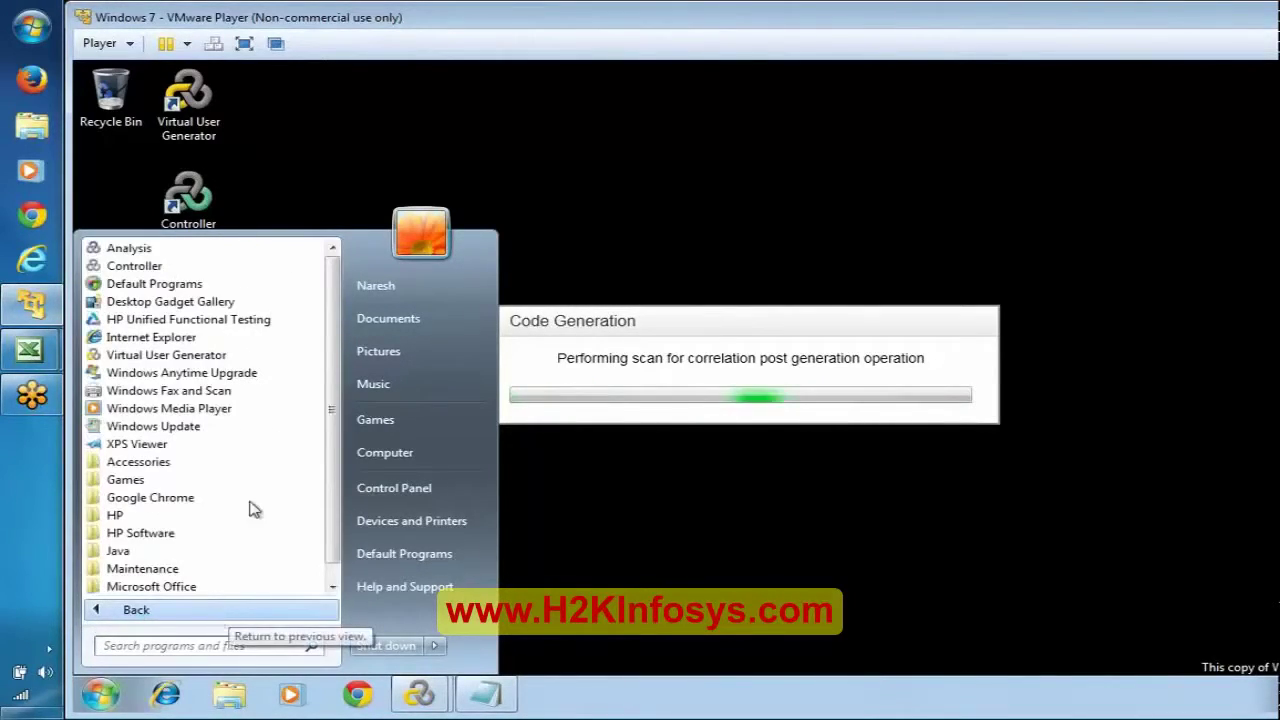
{"action": "left_click", "coordinate": [331, 587]}
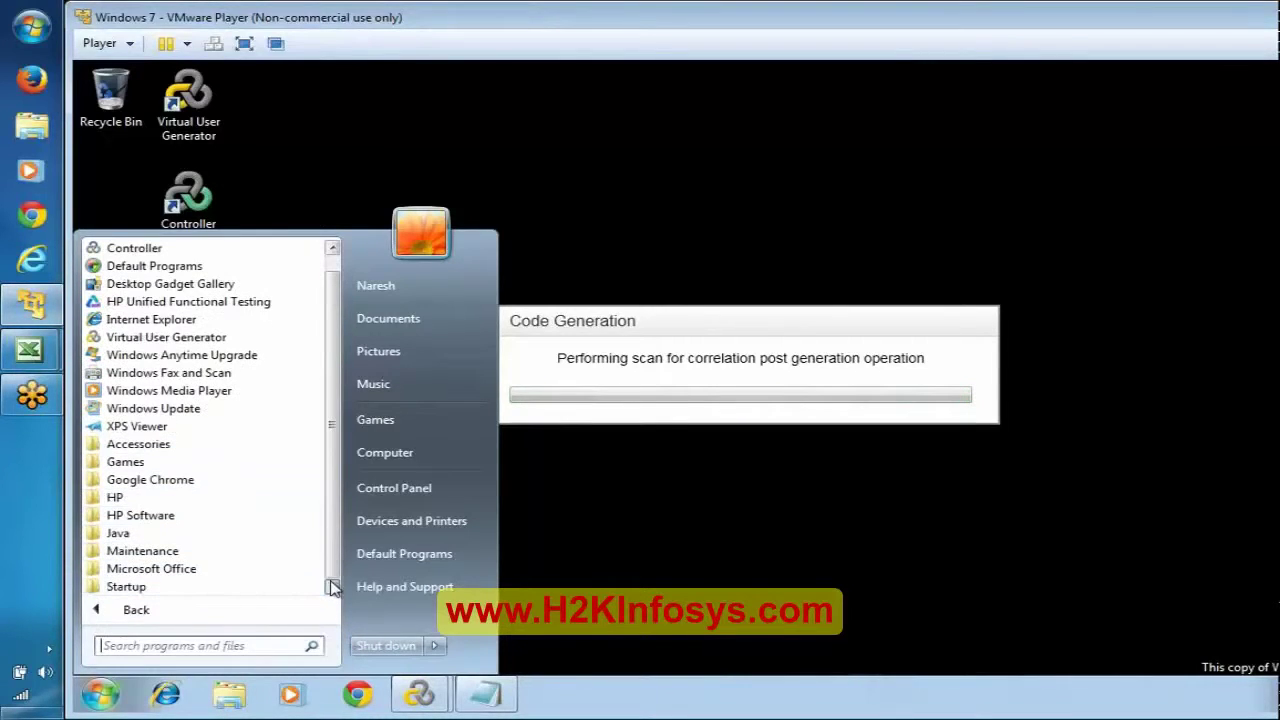
{"action": "left_click", "coordinate": [148, 497]}
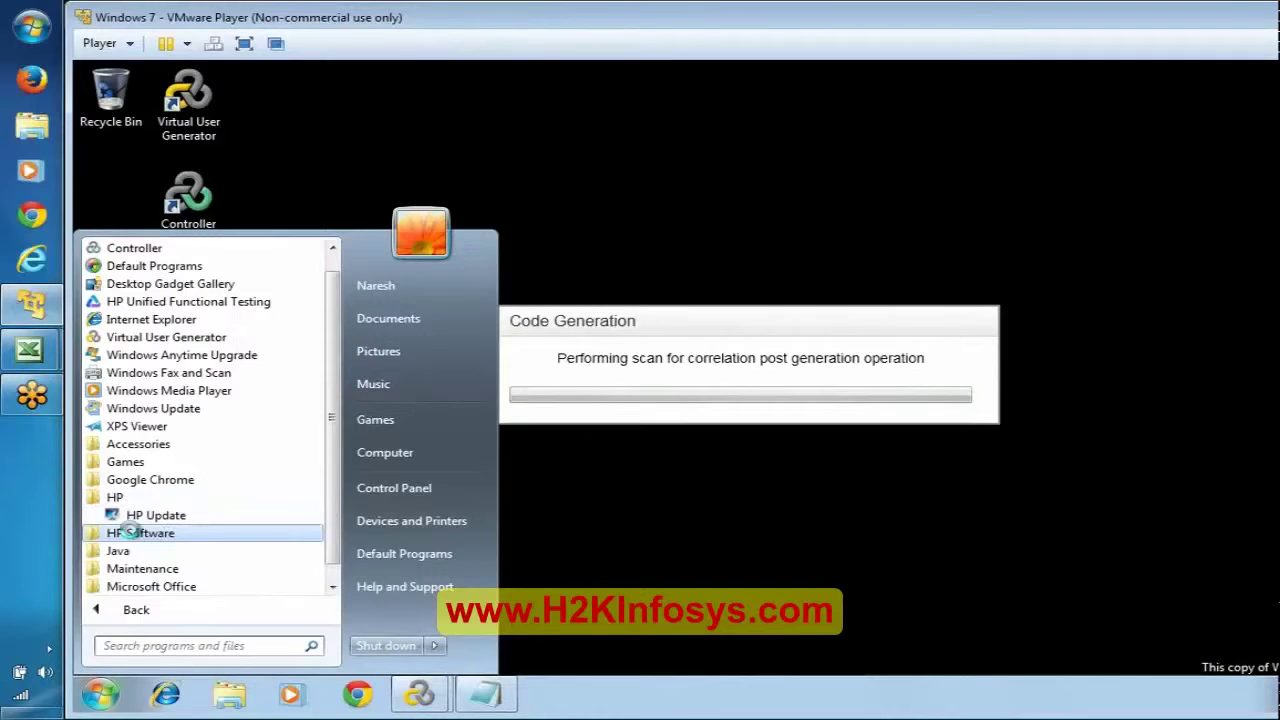
{"action": "left_click", "coordinate": [141, 533]}
{"action": "left_click", "coordinate": [331, 587]}
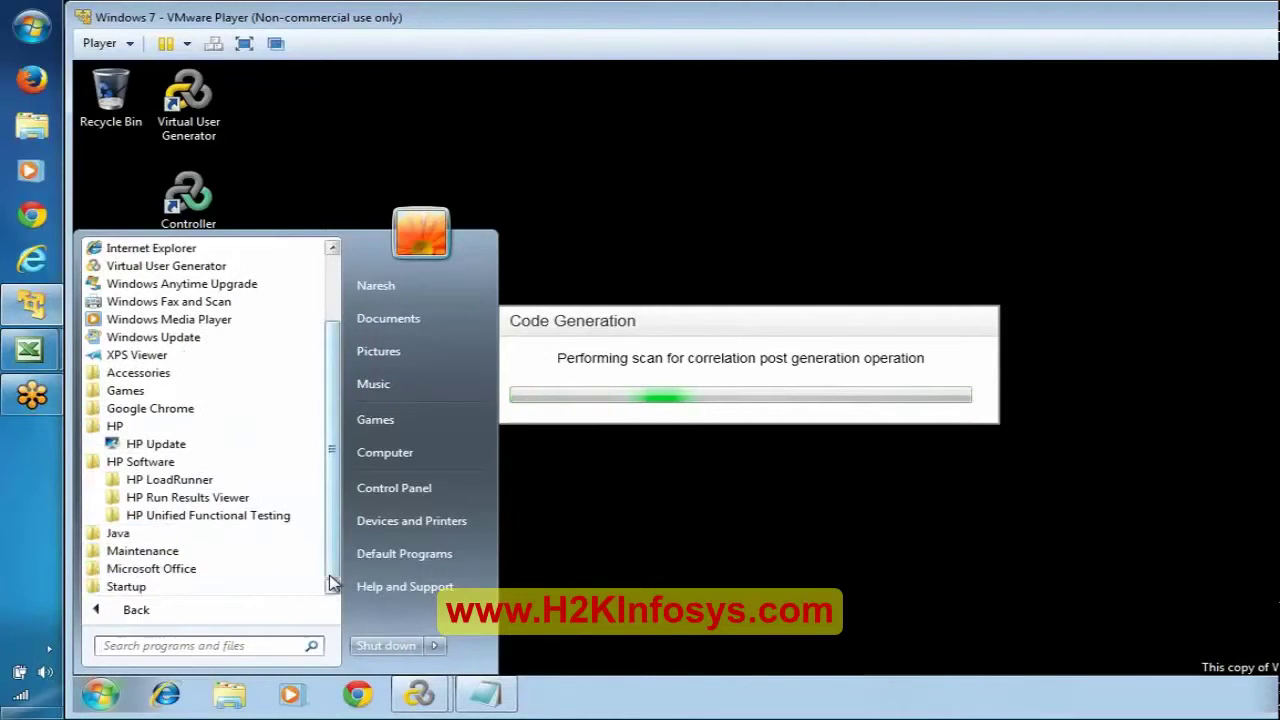
{"action": "left_click", "coordinate": [176, 481]}
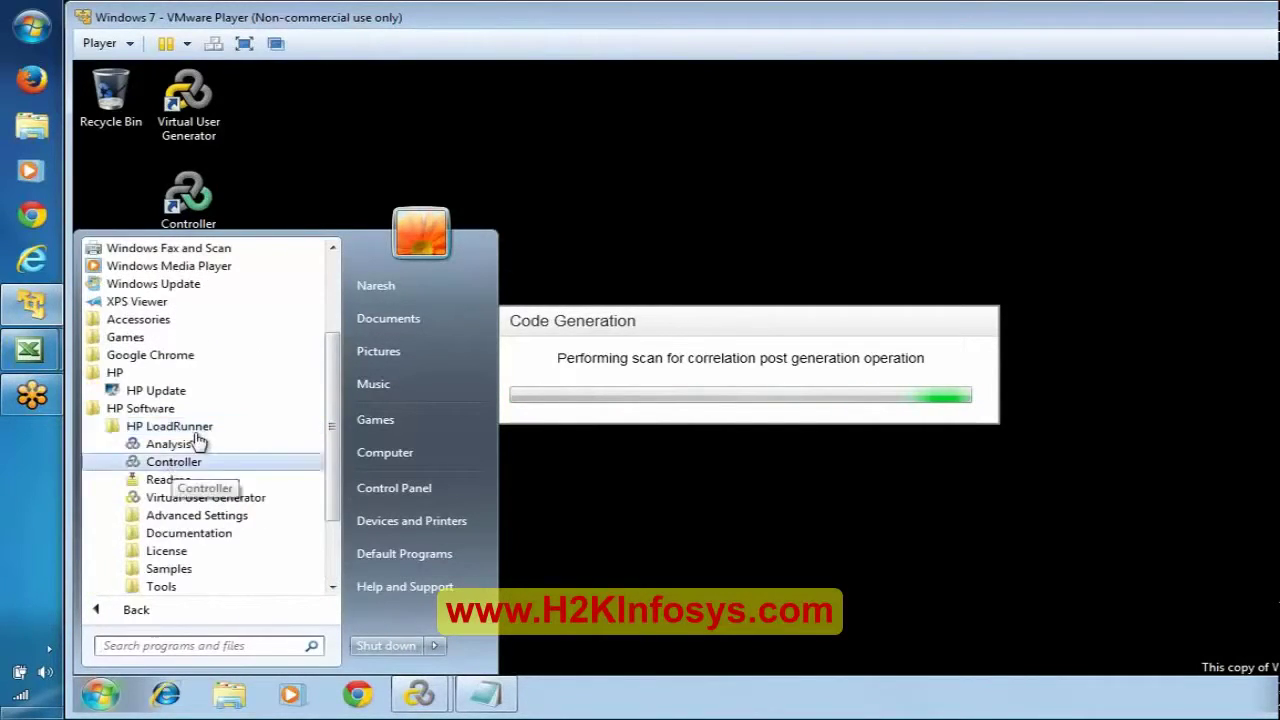
{"action": "left_click", "coordinate": [170, 569]}
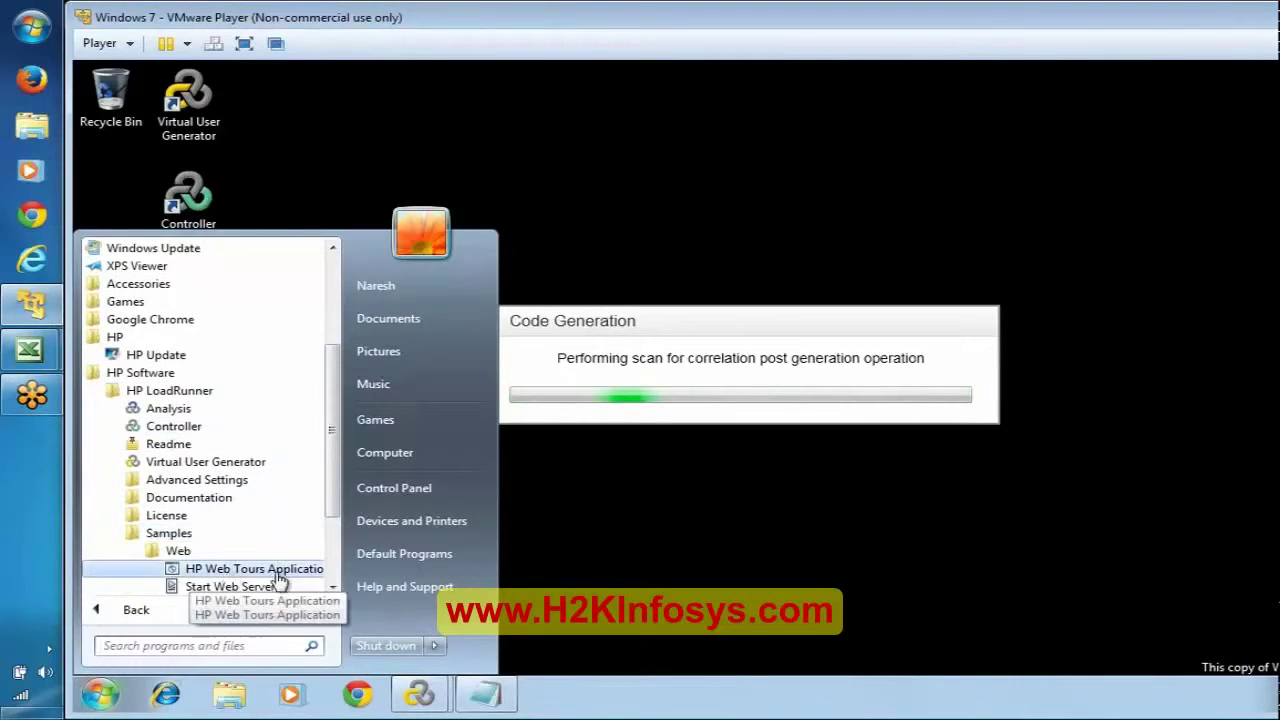
{"action": "left_click", "coordinate": [337, 571]}
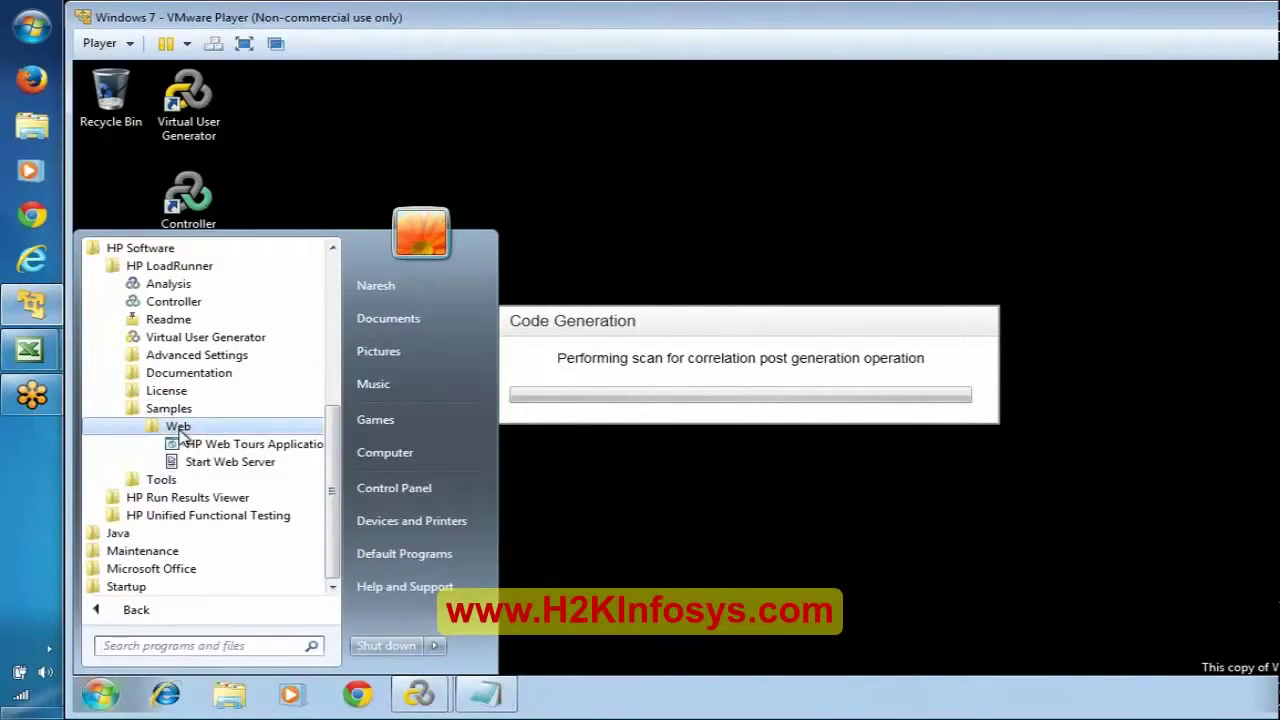
{"action": "left_click", "coordinate": [265, 448]}
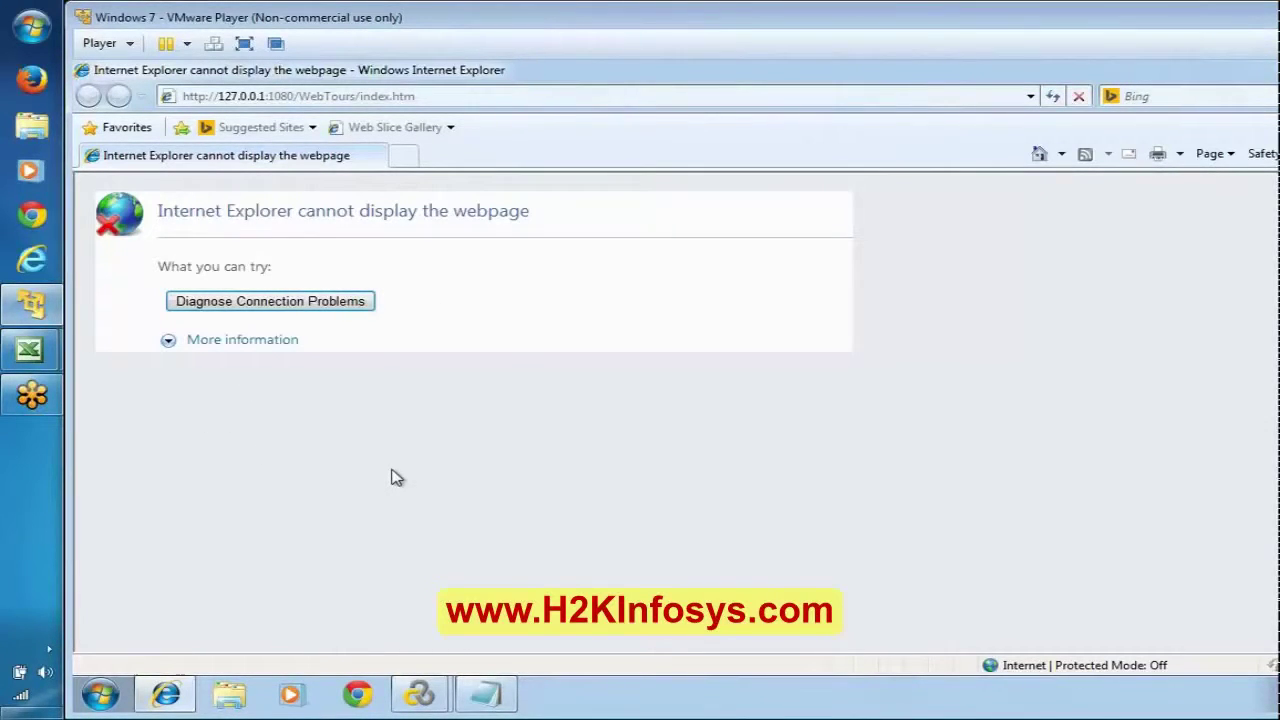
{"action": "left_click", "coordinate": [480, 100]}
{"action": "left_click", "coordinate": [537, 410]}
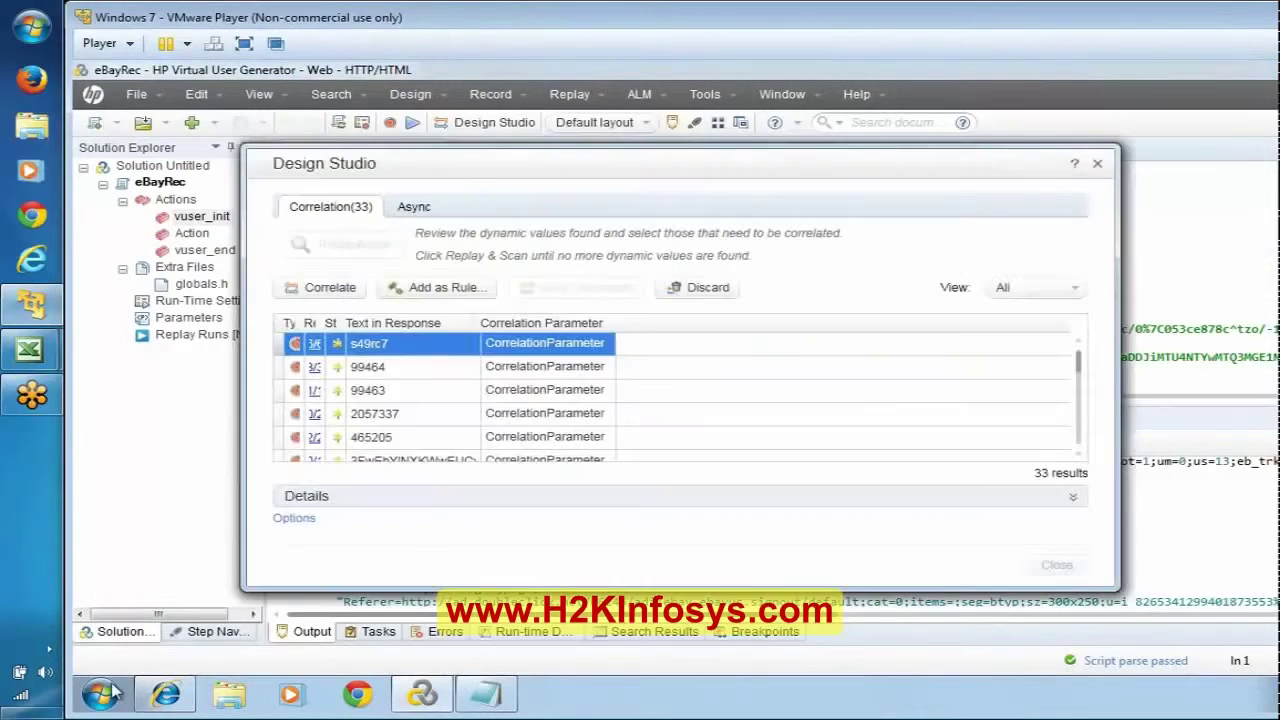
Step: Run Start Web Server from the HP LoadRunner Samples > Web program group
{"action": "left_click", "coordinate": [100, 694]}
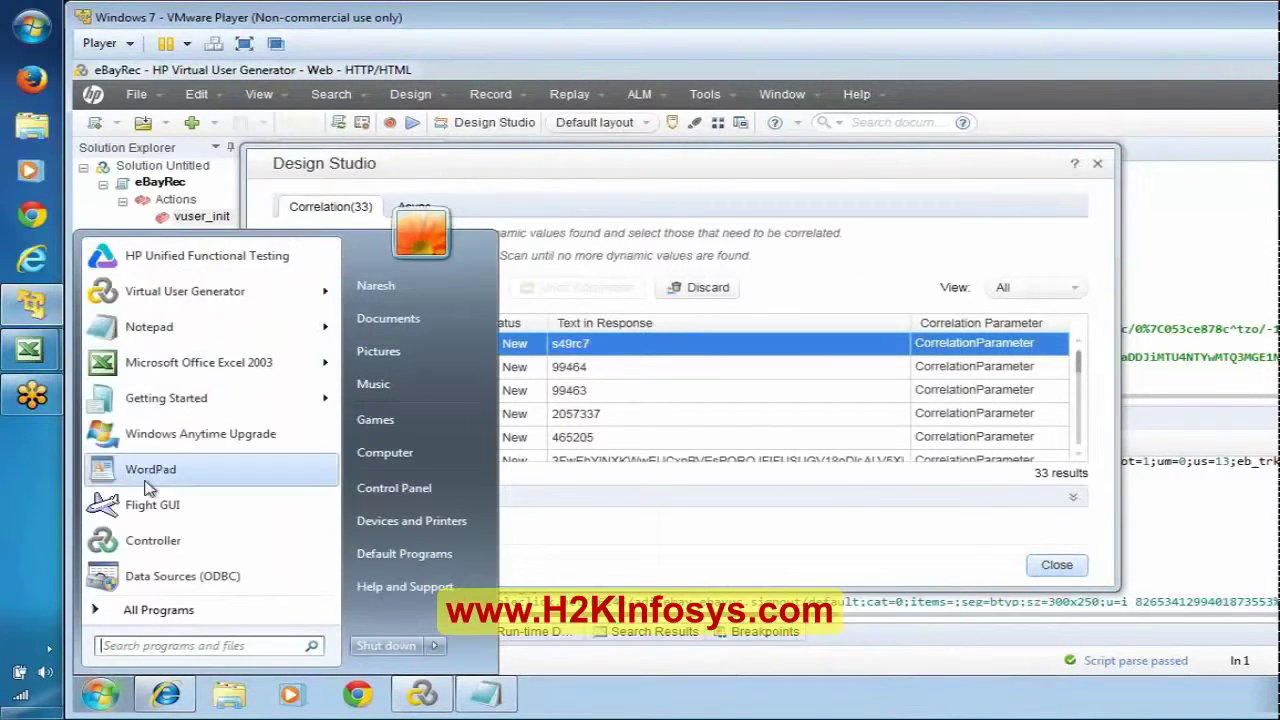
{"action": "left_click", "coordinate": [170, 609]}
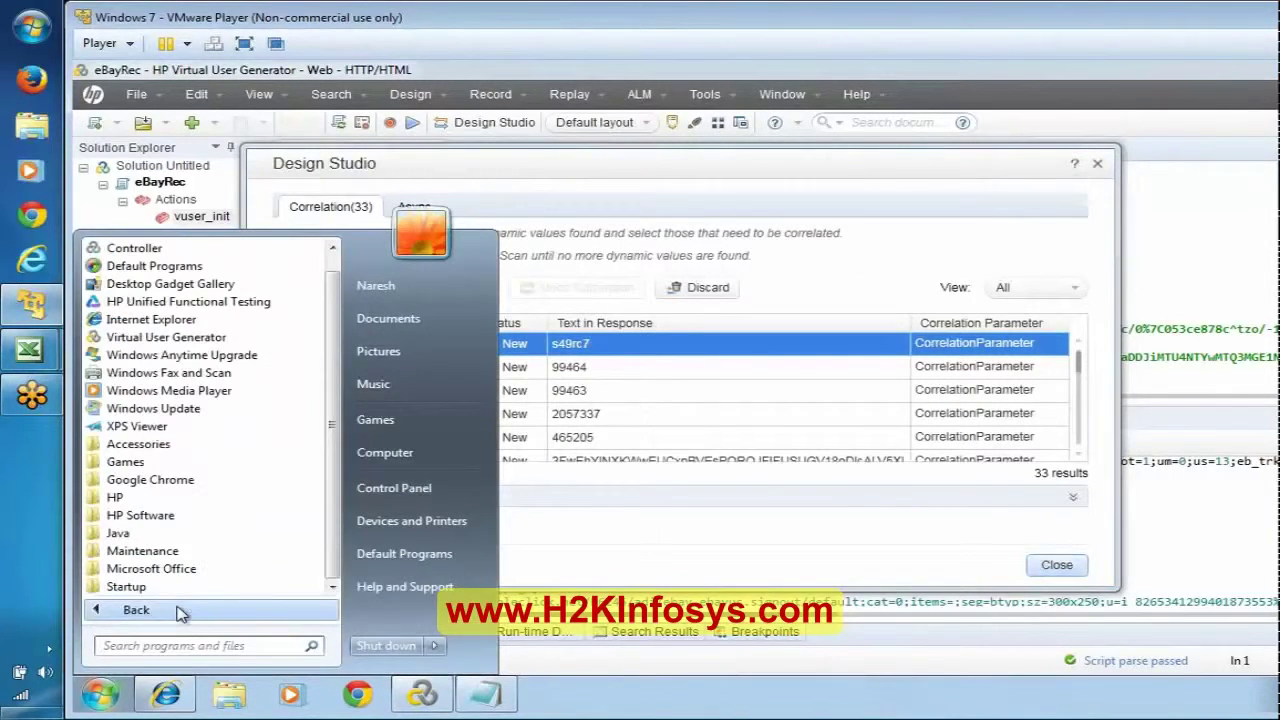
{"action": "left_click", "coordinate": [118, 516]}
{"action": "left_click", "coordinate": [168, 531]}
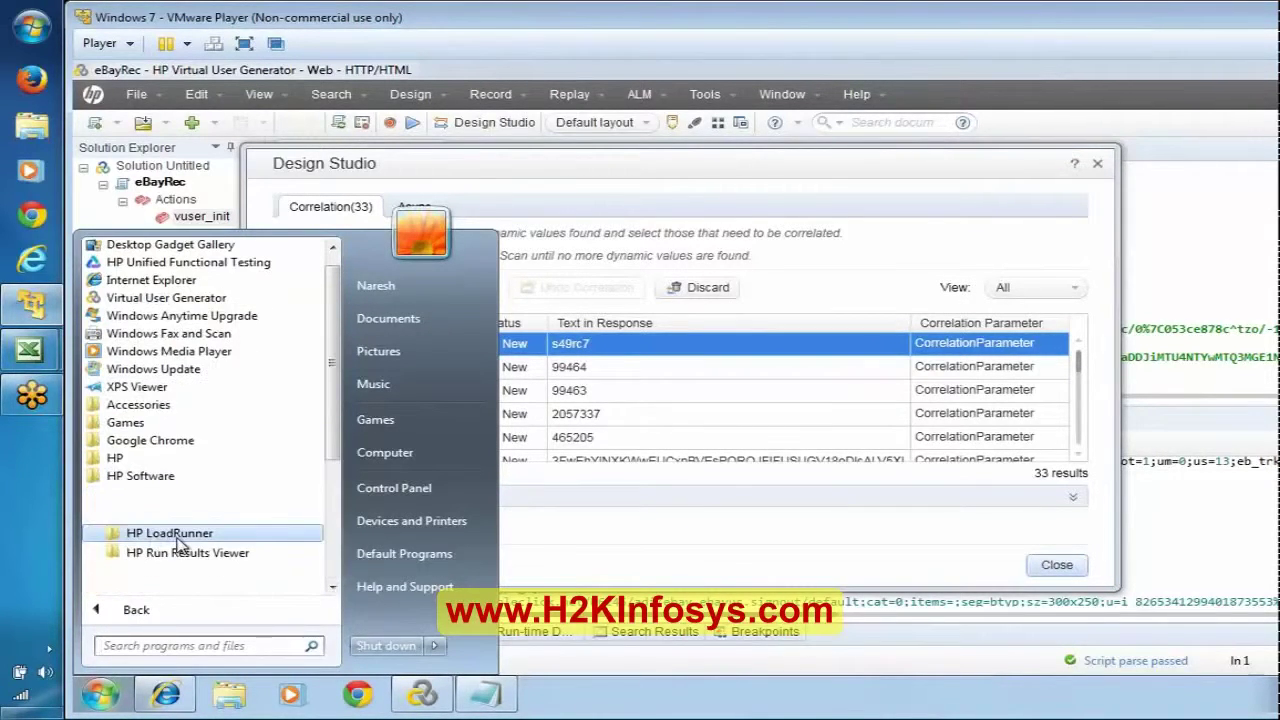
{"action": "left_click", "coordinate": [168, 568]}
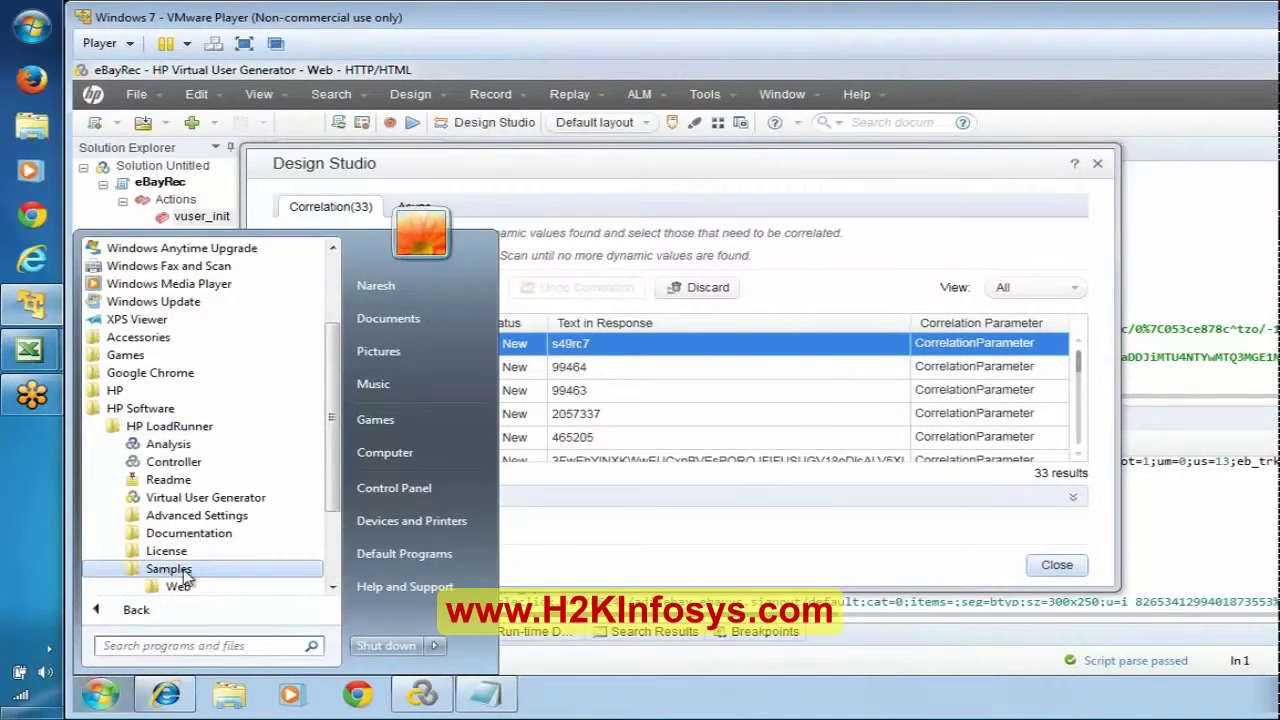
{"action": "scroll", "coordinate": [190, 480], "scroll_direction": "down", "scroll_amount": 3}
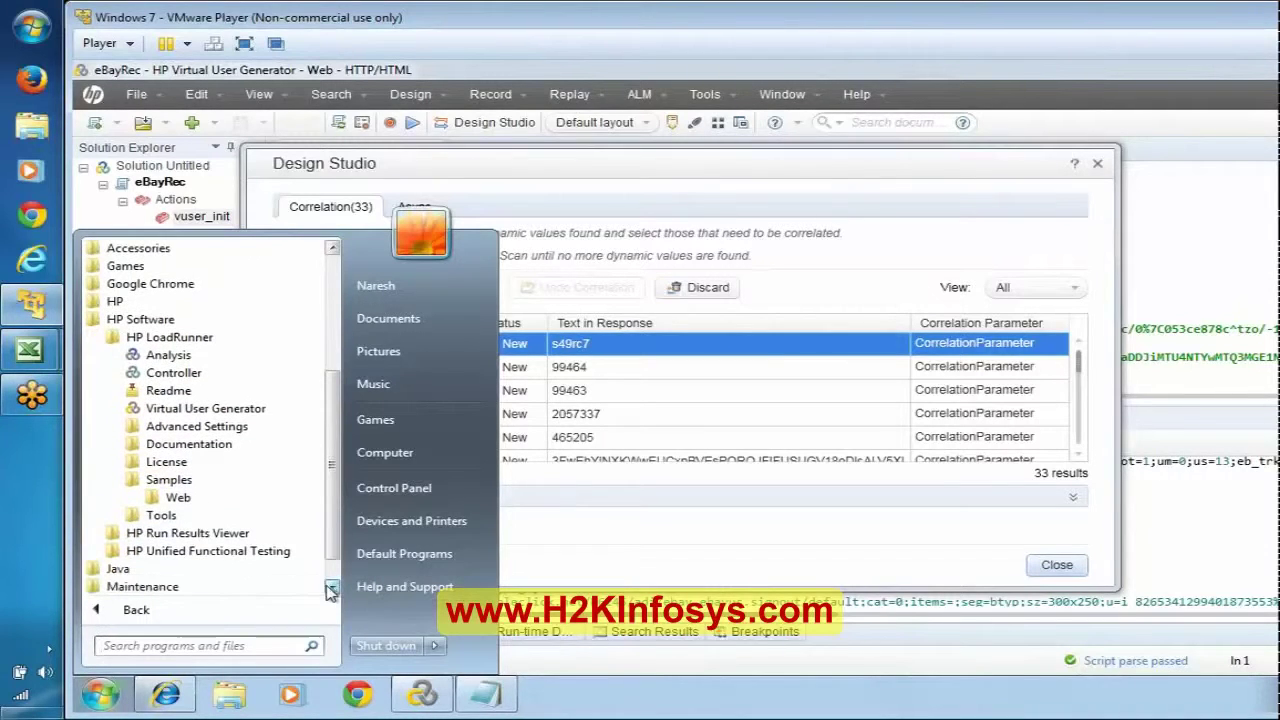
{"action": "left_click", "coordinate": [177, 499]}
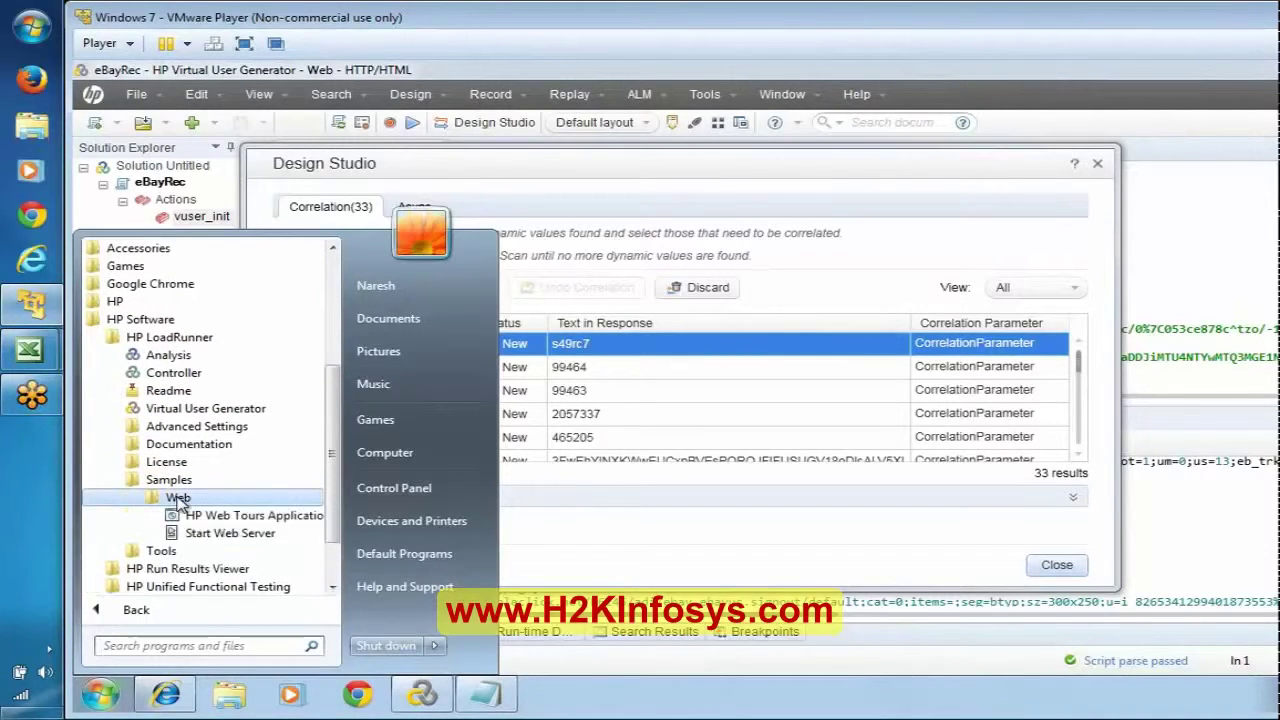
{"action": "left_click", "coordinate": [210, 535]}
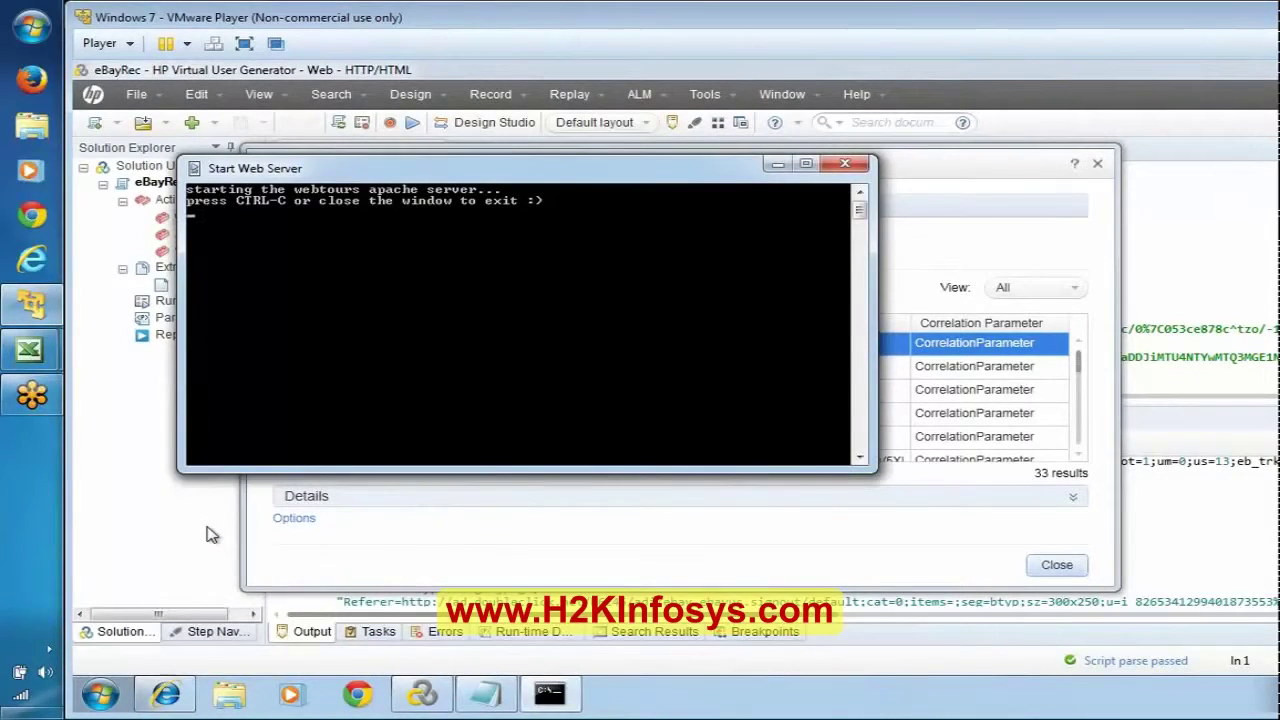
Step: Minimize the web server console and reload the Web Tours page in Internet Explorer
{"action": "left_click", "coordinate": [778, 166]}
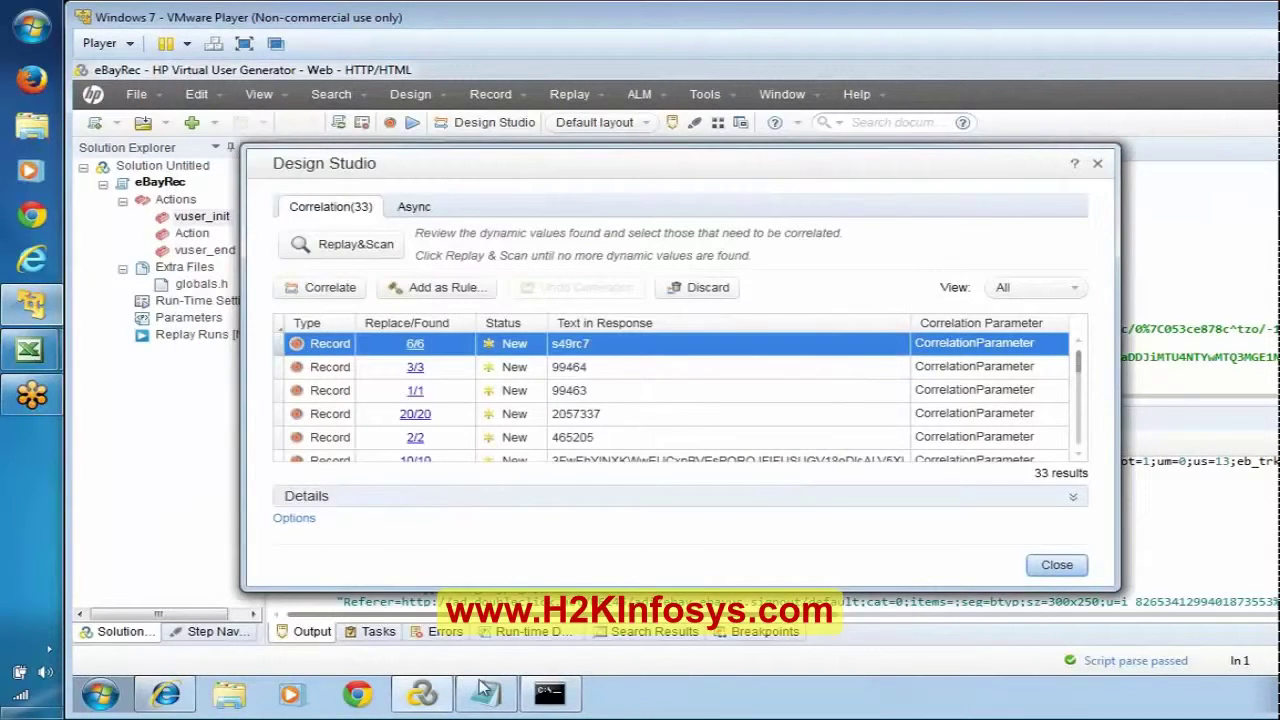
{"action": "left_click", "coordinate": [166, 694]}
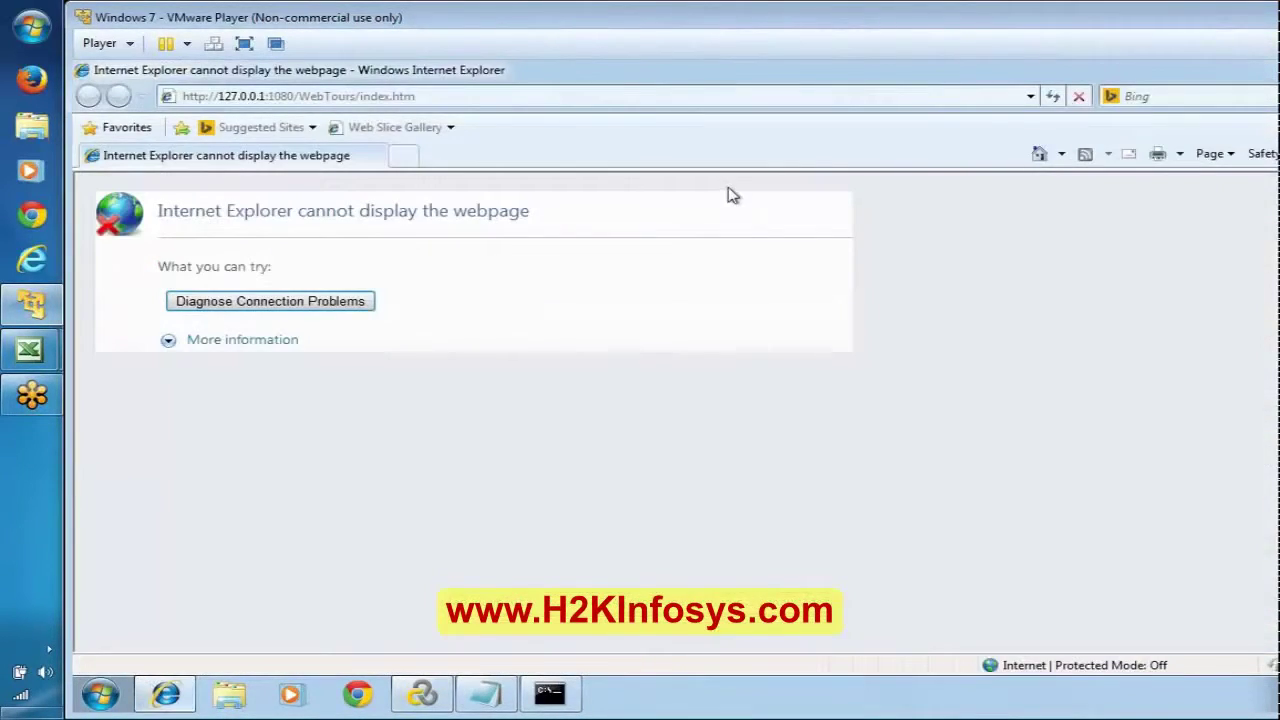
{"action": "left_click", "coordinate": [1054, 97]}
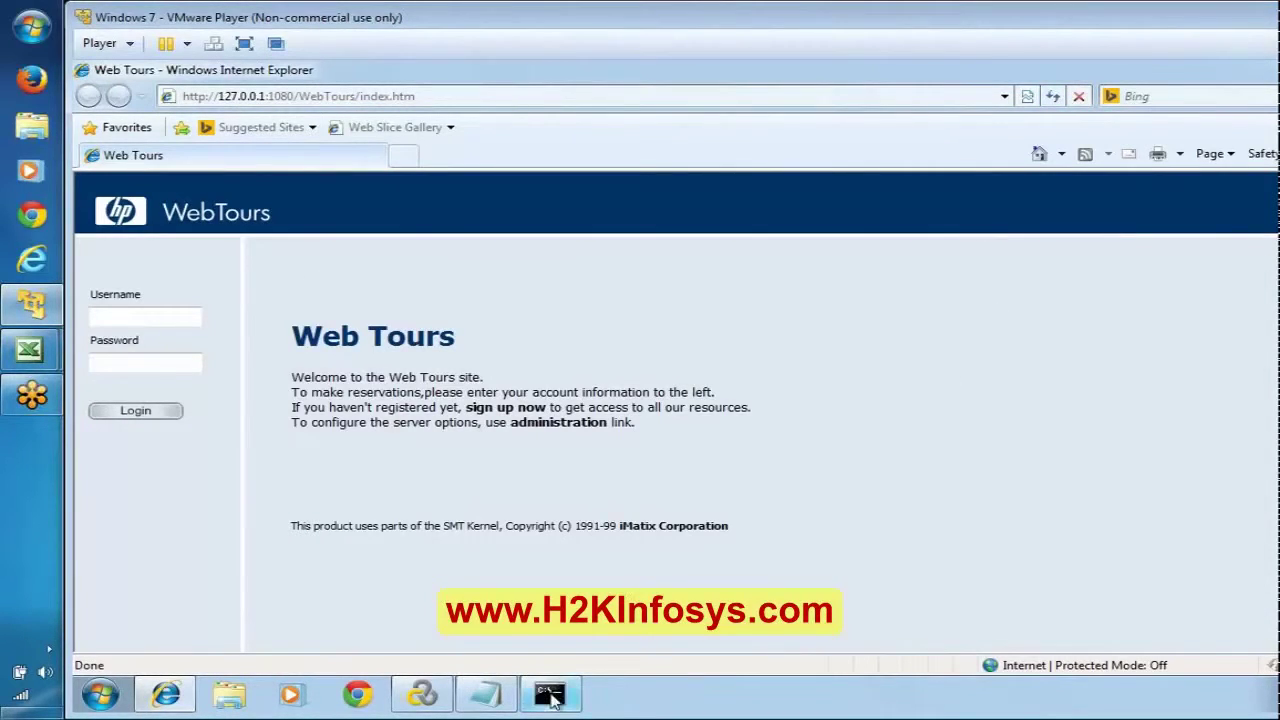
Step: Close the web server console, reload the Web Tours page, and reopen All Programs
{"action": "left_click", "coordinate": [549, 695]}
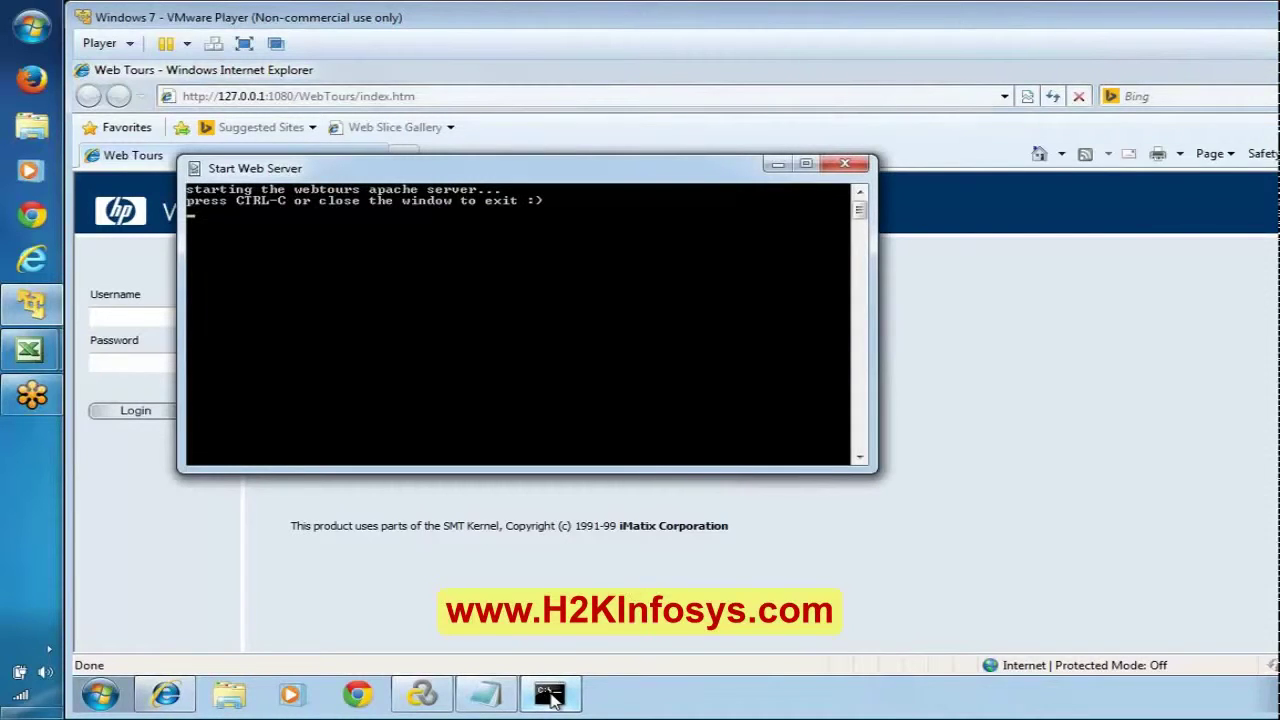
{"action": "left_click", "coordinate": [549, 695]}
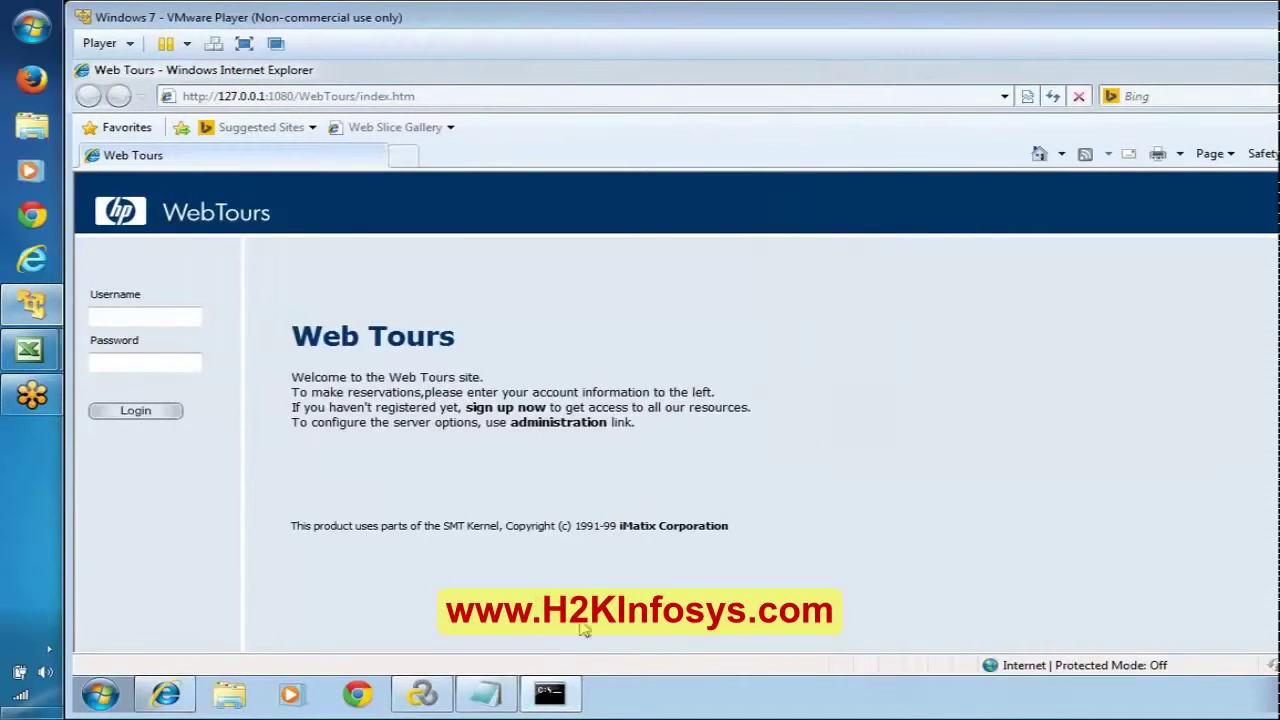
{"action": "left_click", "coordinate": [566, 695]}
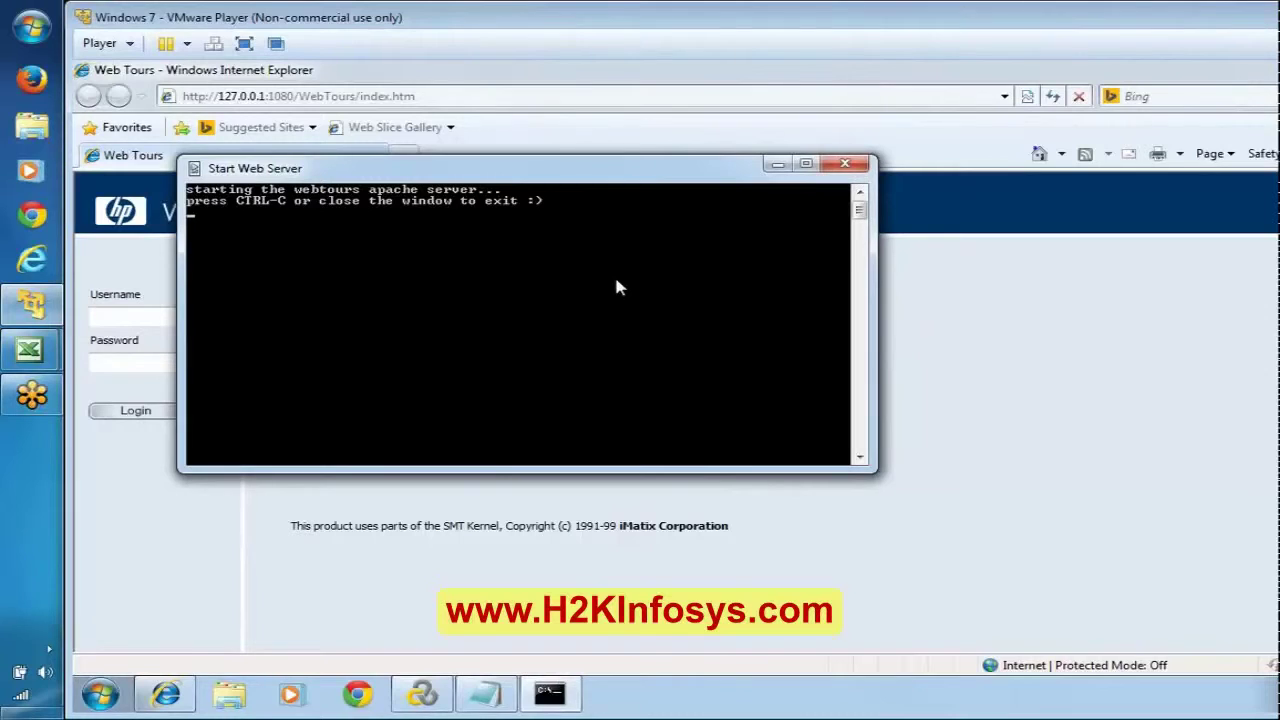
{"action": "left_click", "coordinate": [545, 694]}
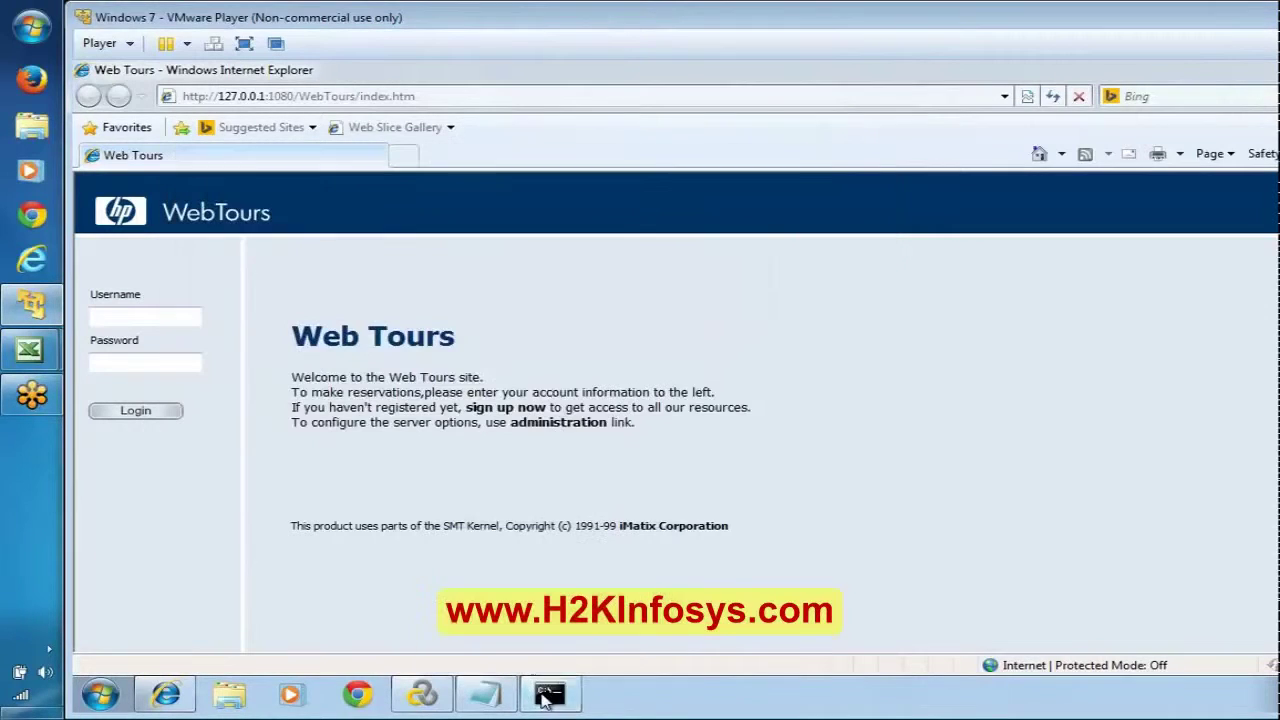
{"action": "left_click", "coordinate": [1055, 97]}
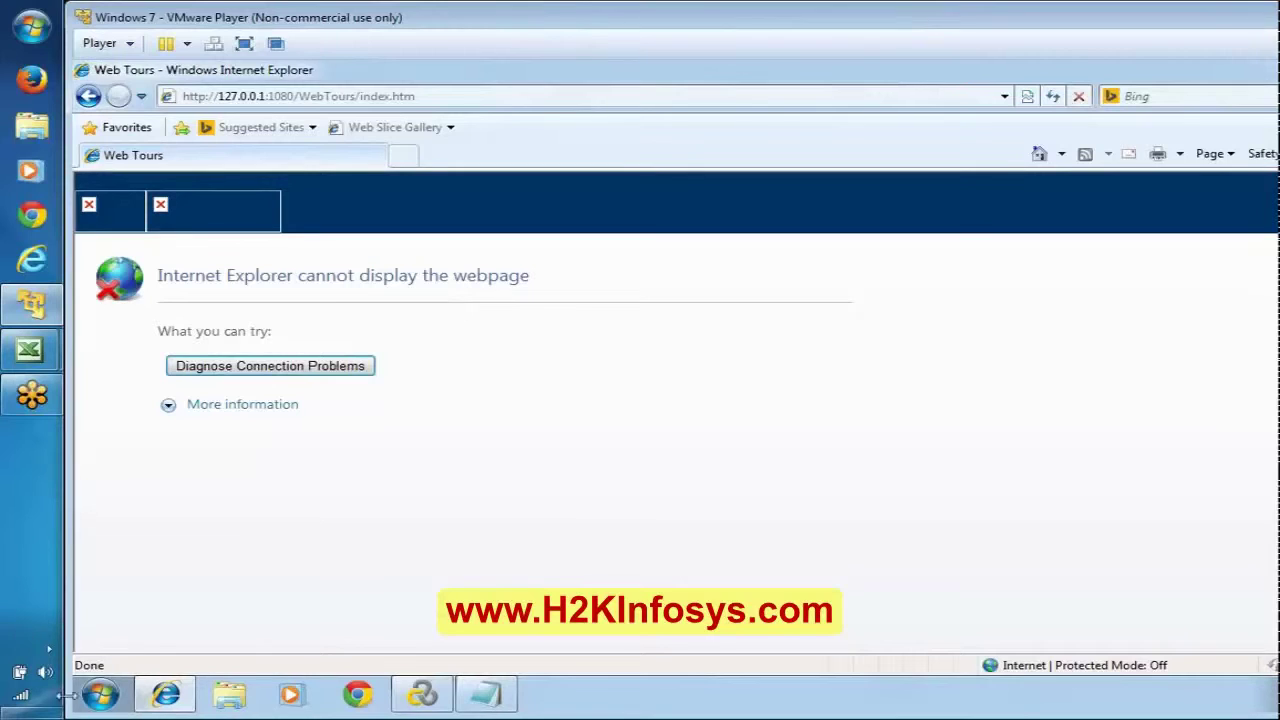
{"action": "left_click", "coordinate": [102, 698]}
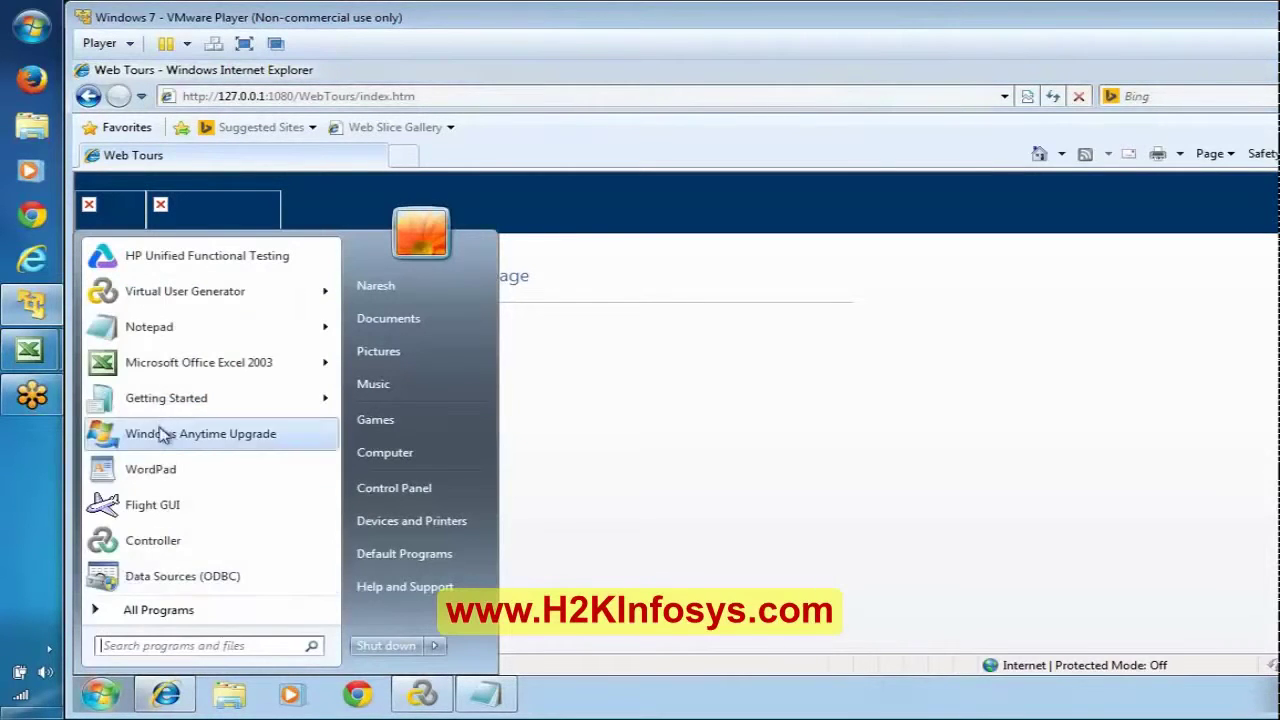
{"action": "left_click", "coordinate": [155, 610]}
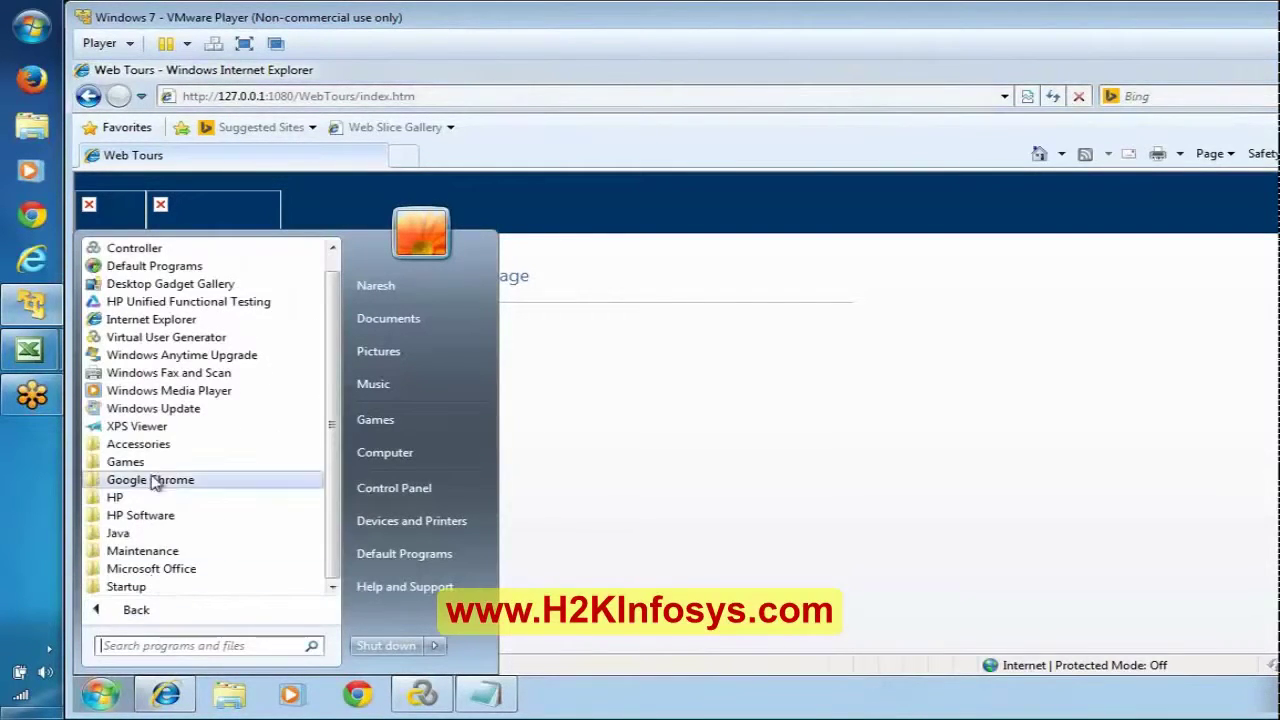
Step: Start the Web Tours web server from Samples > Web and minimize its console
{"action": "left_click", "coordinate": [150, 515]}
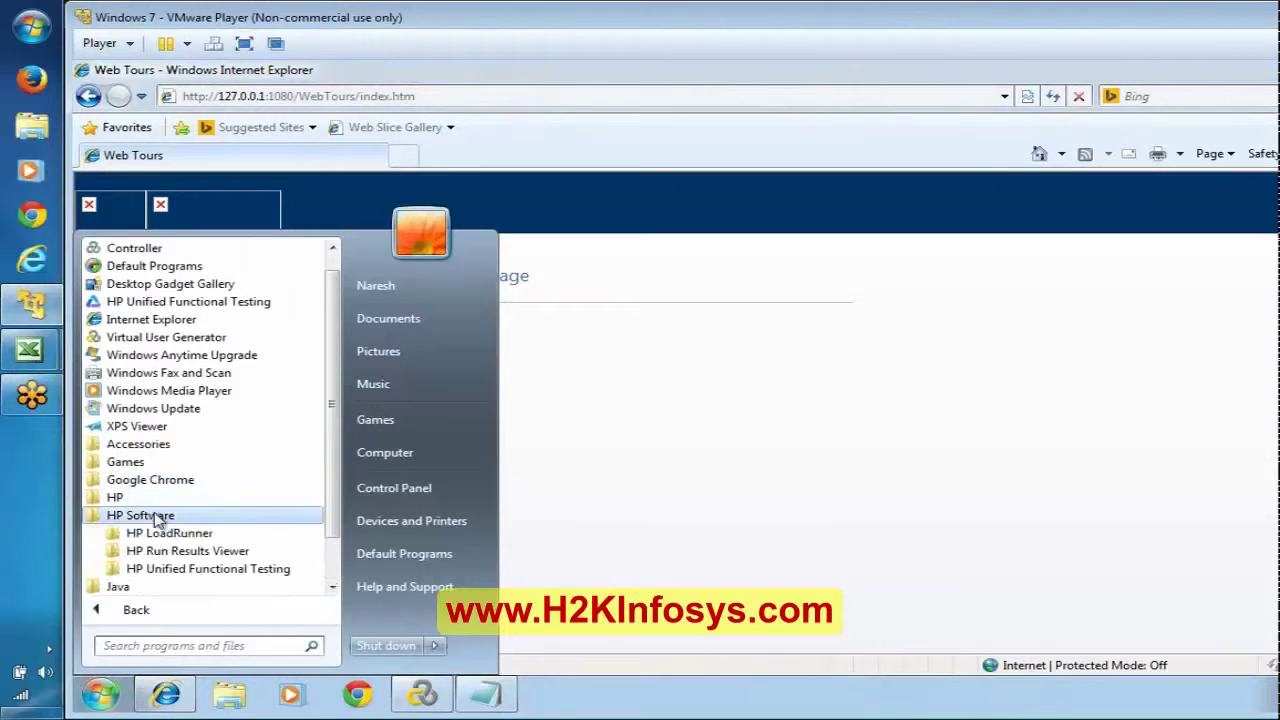
{"action": "left_click", "coordinate": [238, 535]}
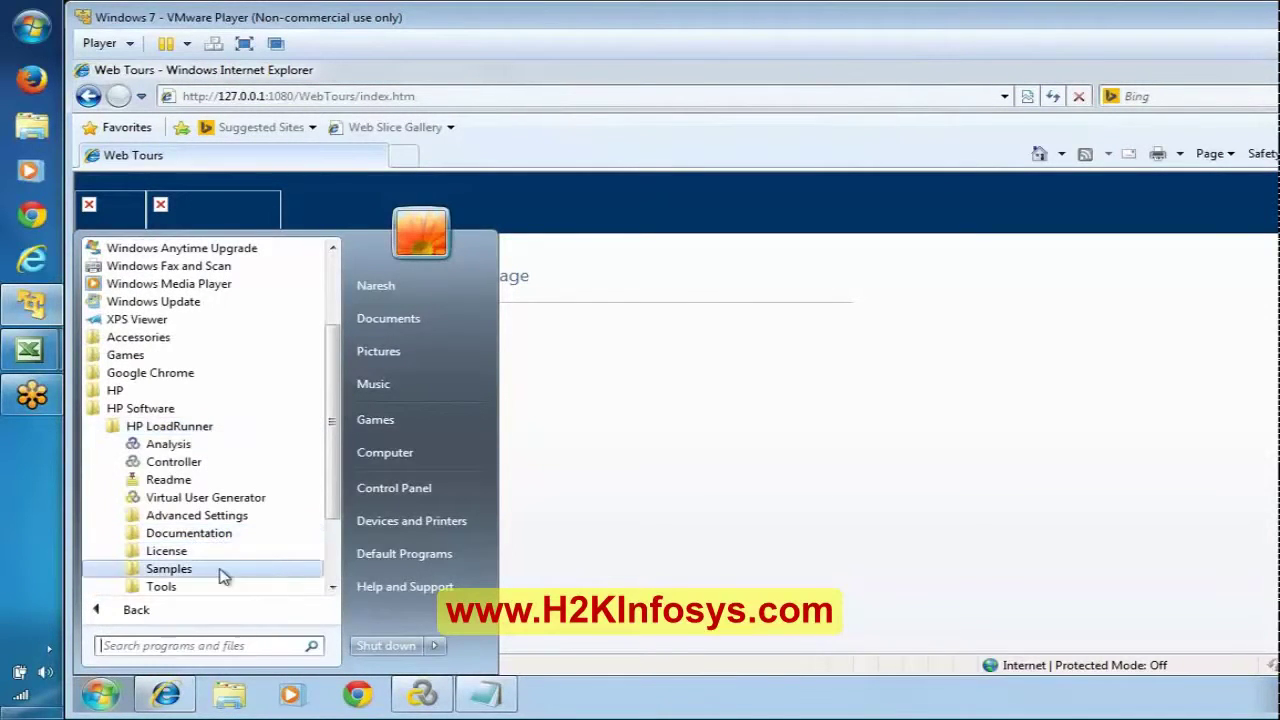
{"action": "left_click", "coordinate": [165, 588]}
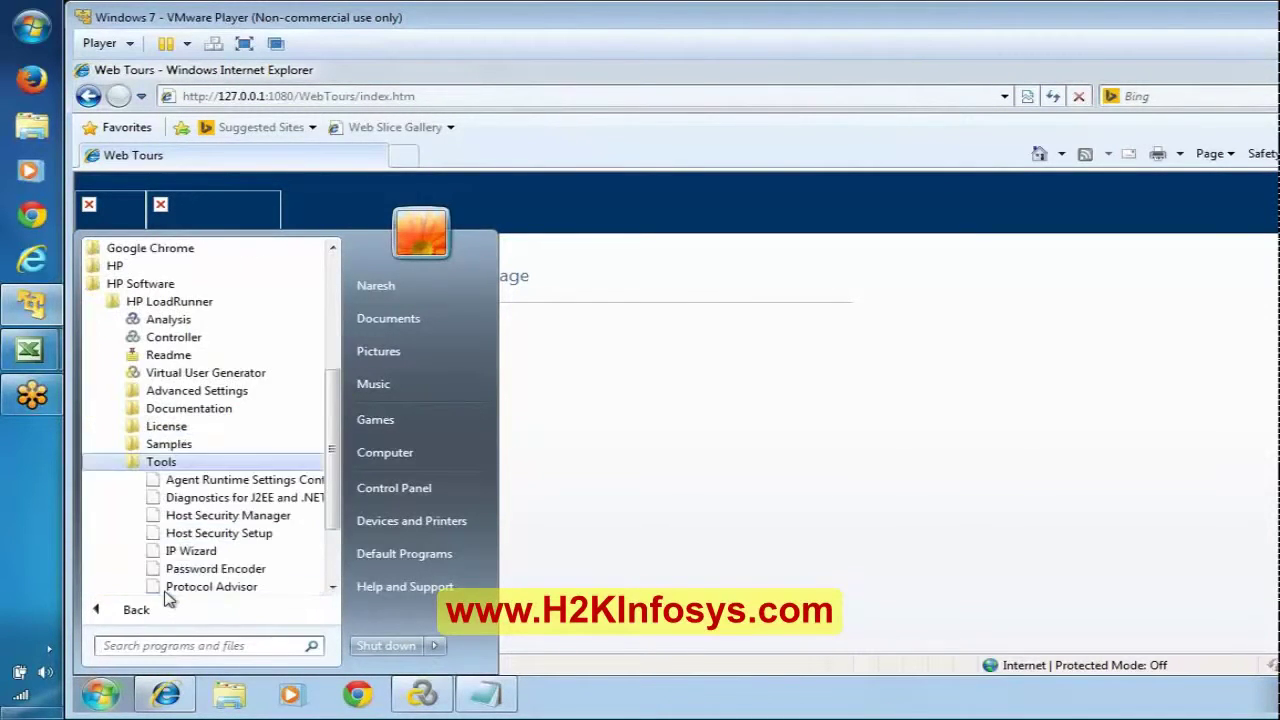
{"action": "left_click", "coordinate": [168, 446]}
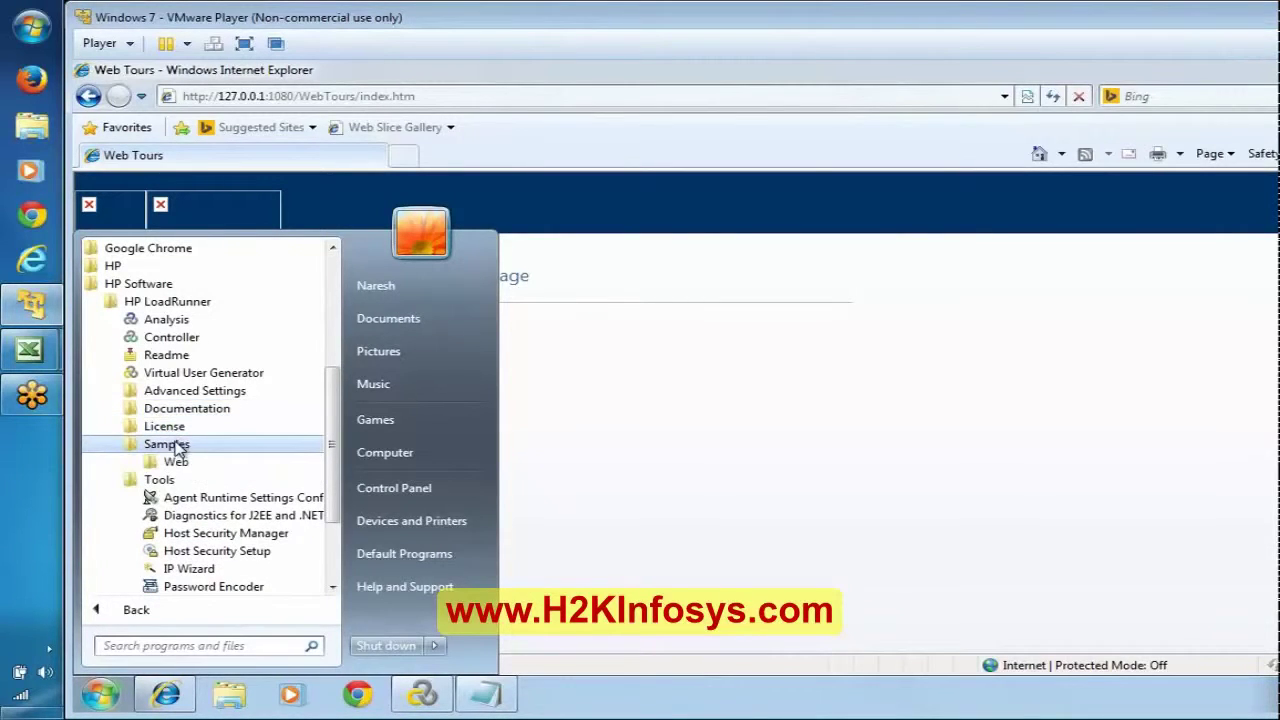
{"action": "left_click", "coordinate": [177, 464]}
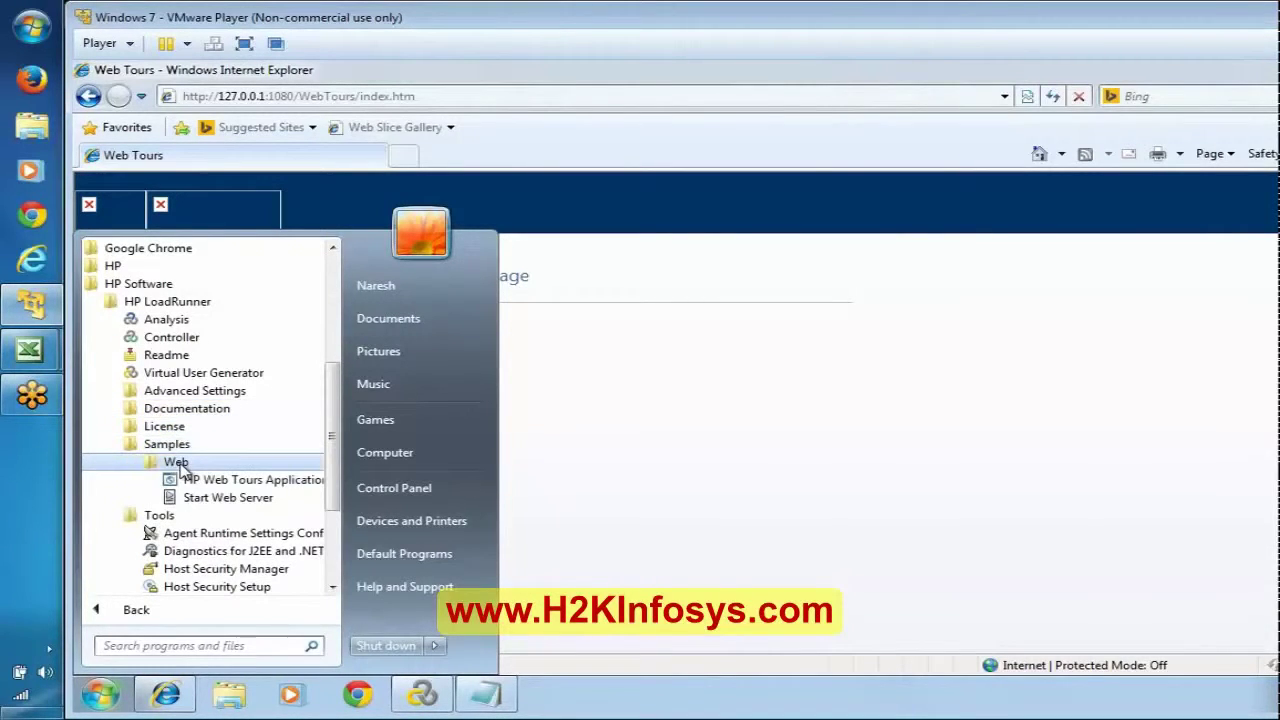
{"action": "left_click", "coordinate": [220, 500]}
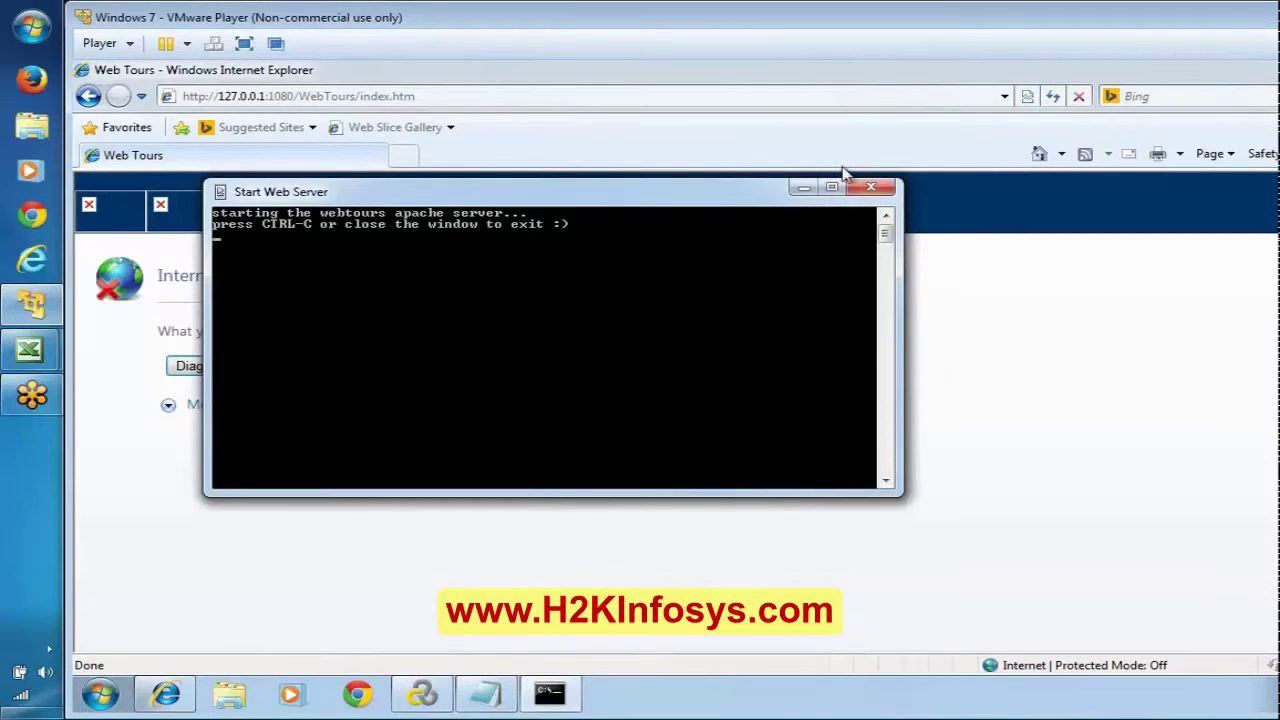
{"action": "left_click", "coordinate": [803, 188]}
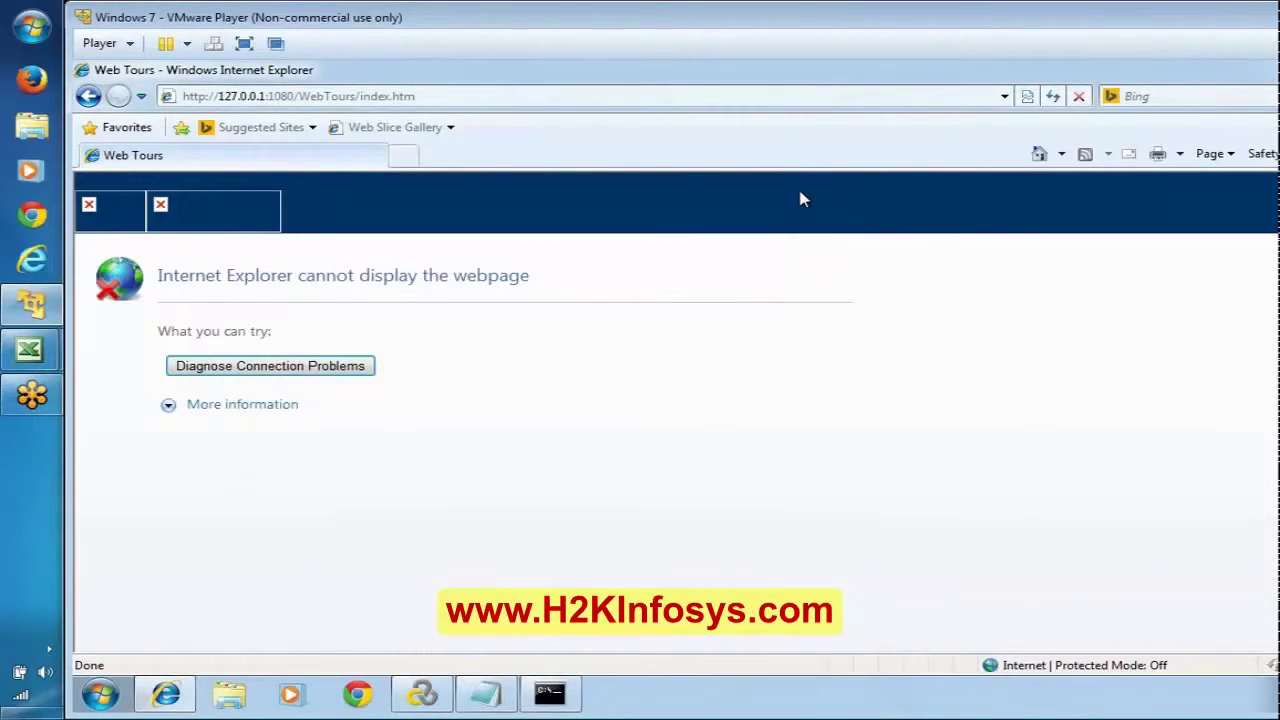
Step: Reload the Web Tours page repeatedly; it still shows the cannot-display error
{"action": "left_click", "coordinate": [1053, 96]}
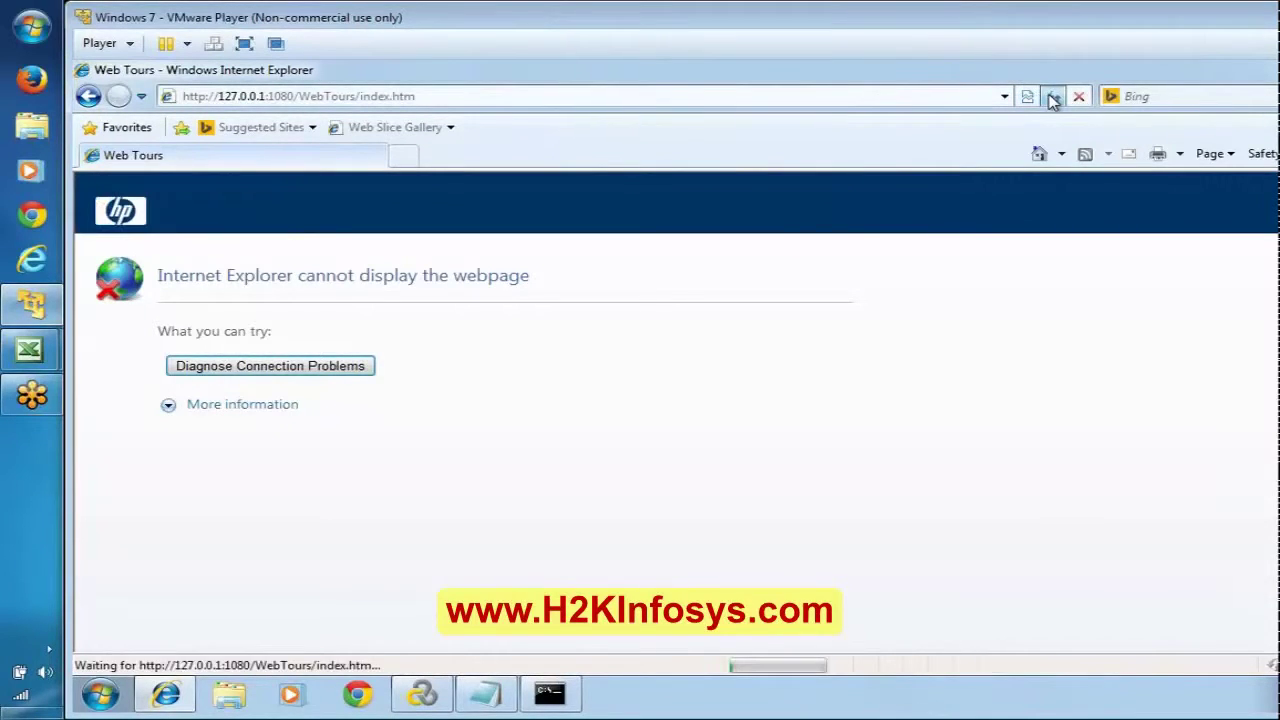
{"action": "left_click", "coordinate": [1053, 96]}
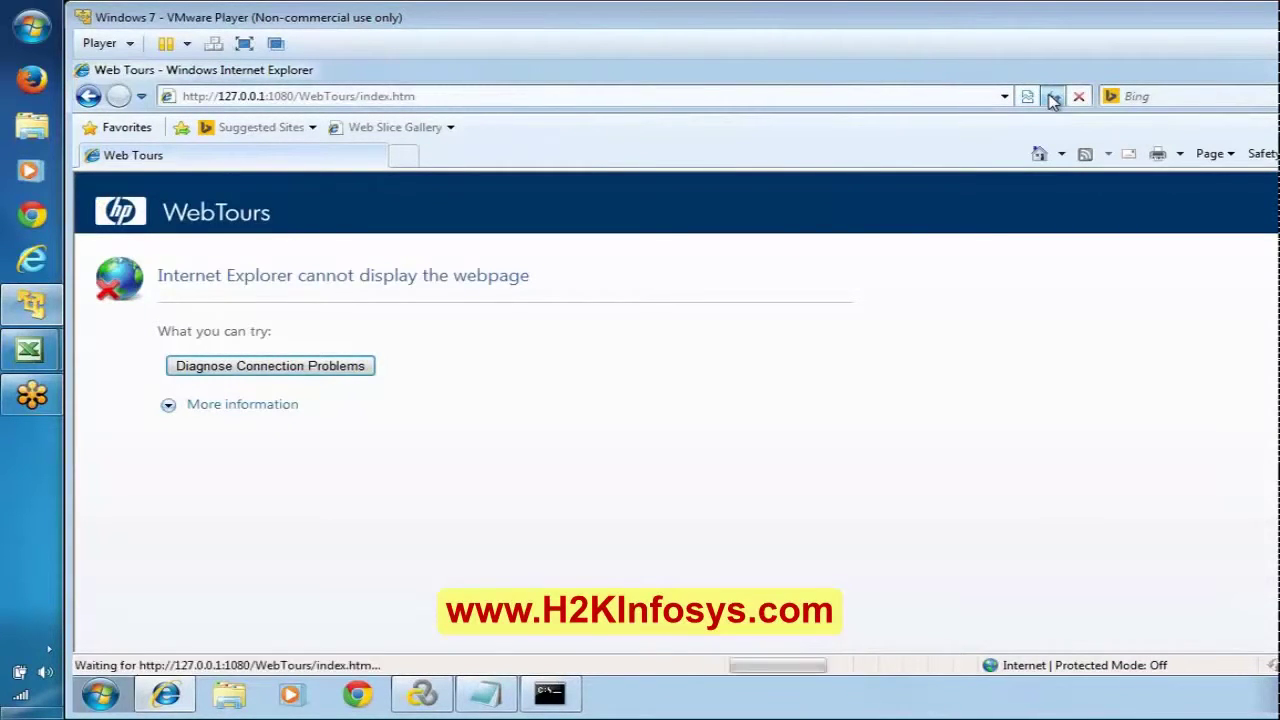
{"action": "left_click", "coordinate": [1053, 96]}
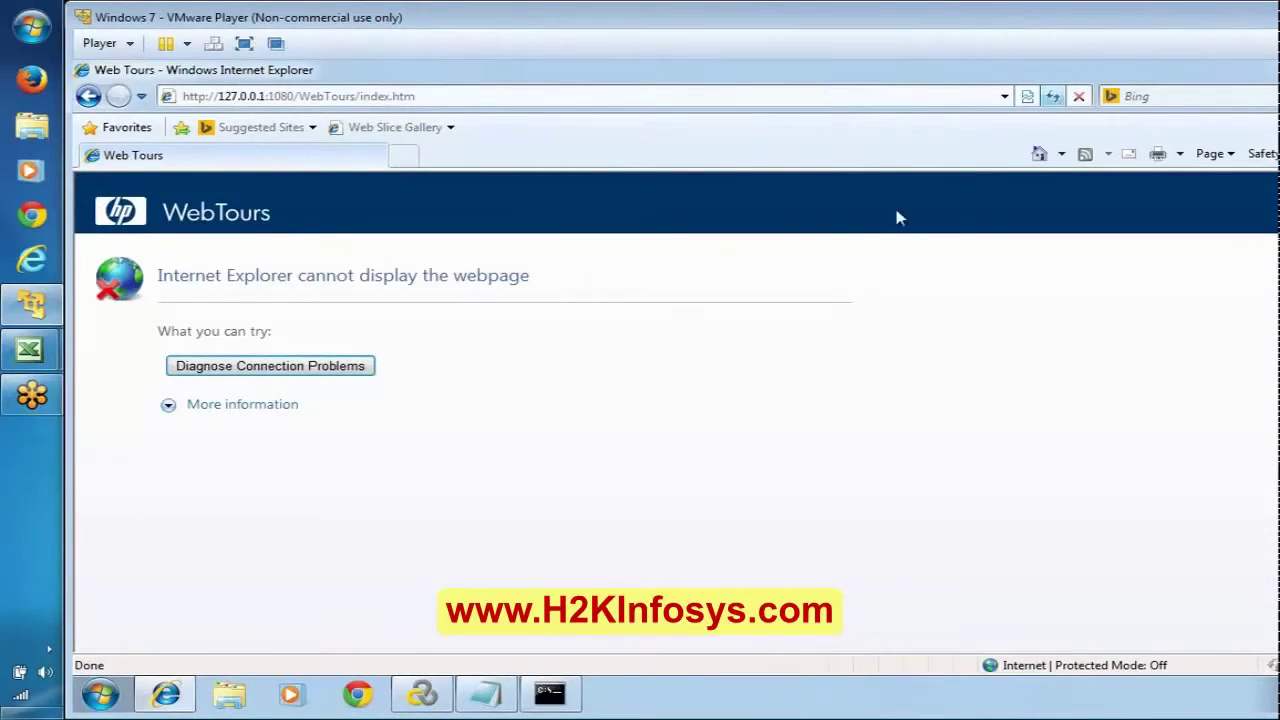
{"action": "left_click", "coordinate": [566, 692]}
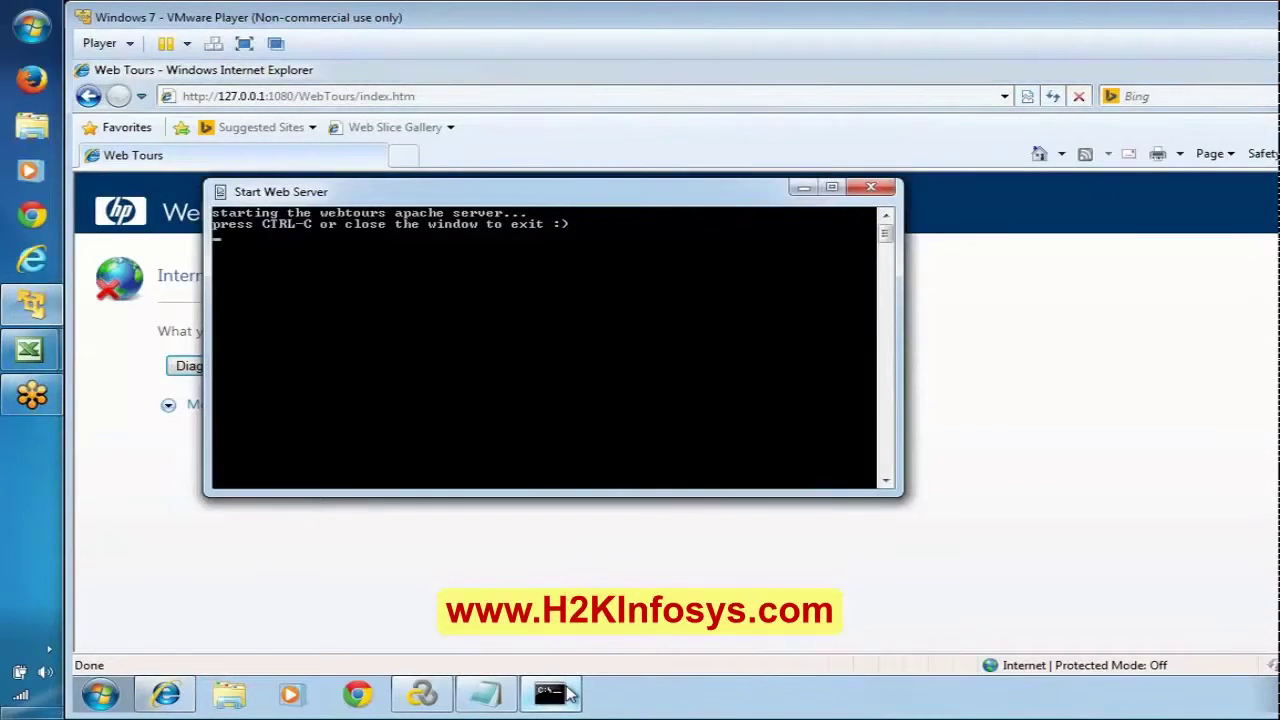
{"action": "left_click", "coordinate": [566, 692]}
{"action": "left_click", "coordinate": [1053, 96]}
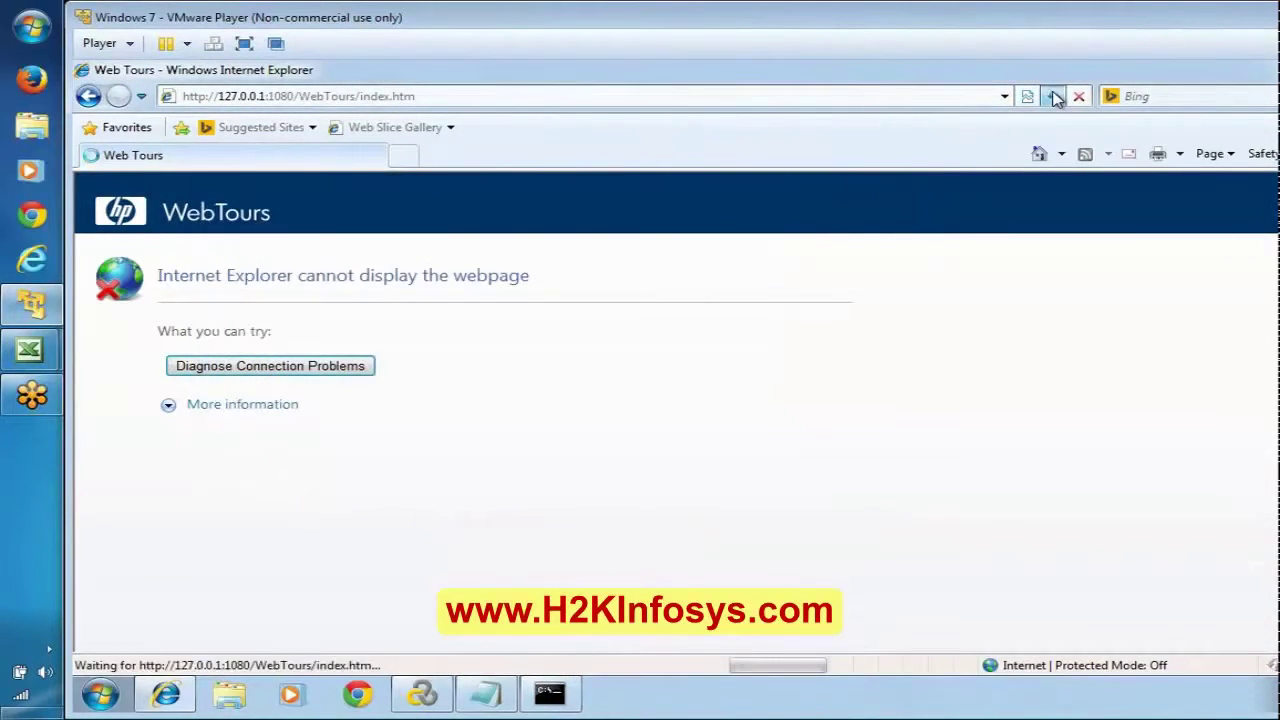
{"action": "left_click", "coordinate": [1053, 96]}
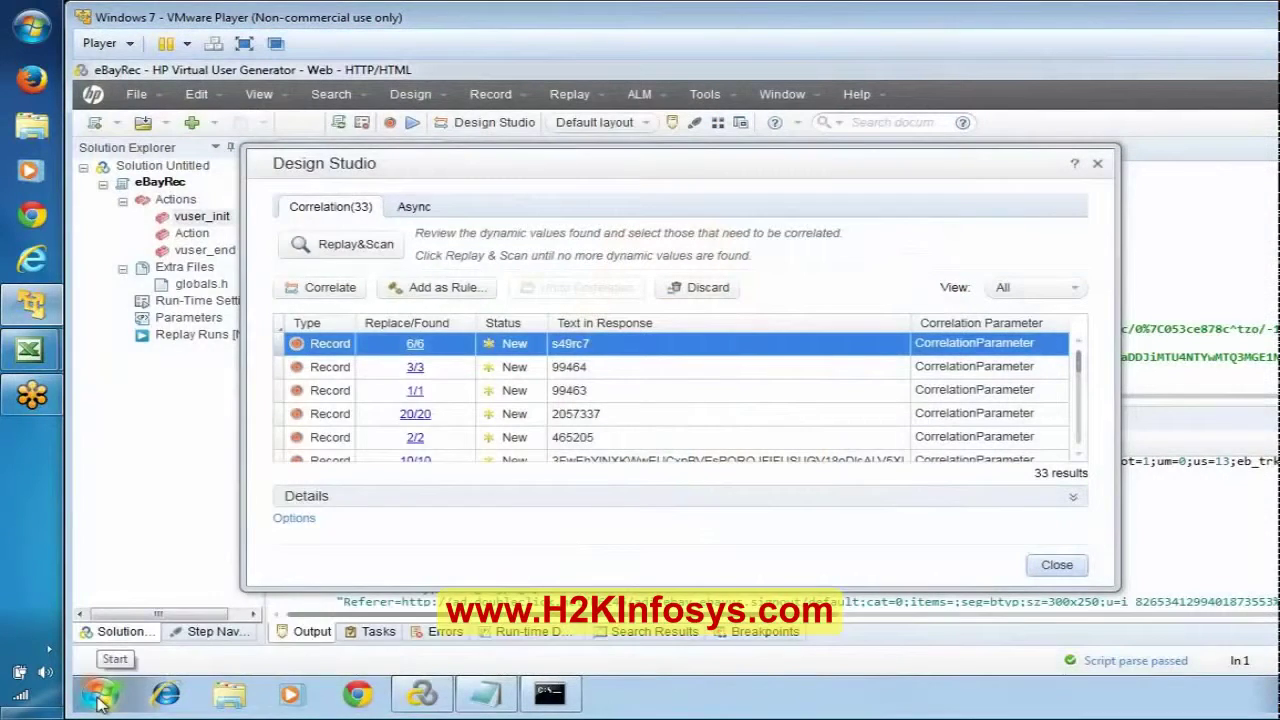
Step: Start the Web Tours web server again via HP LoadRunner > Samples > Web > Start Web Server
{"action": "left_click", "coordinate": [100, 698]}
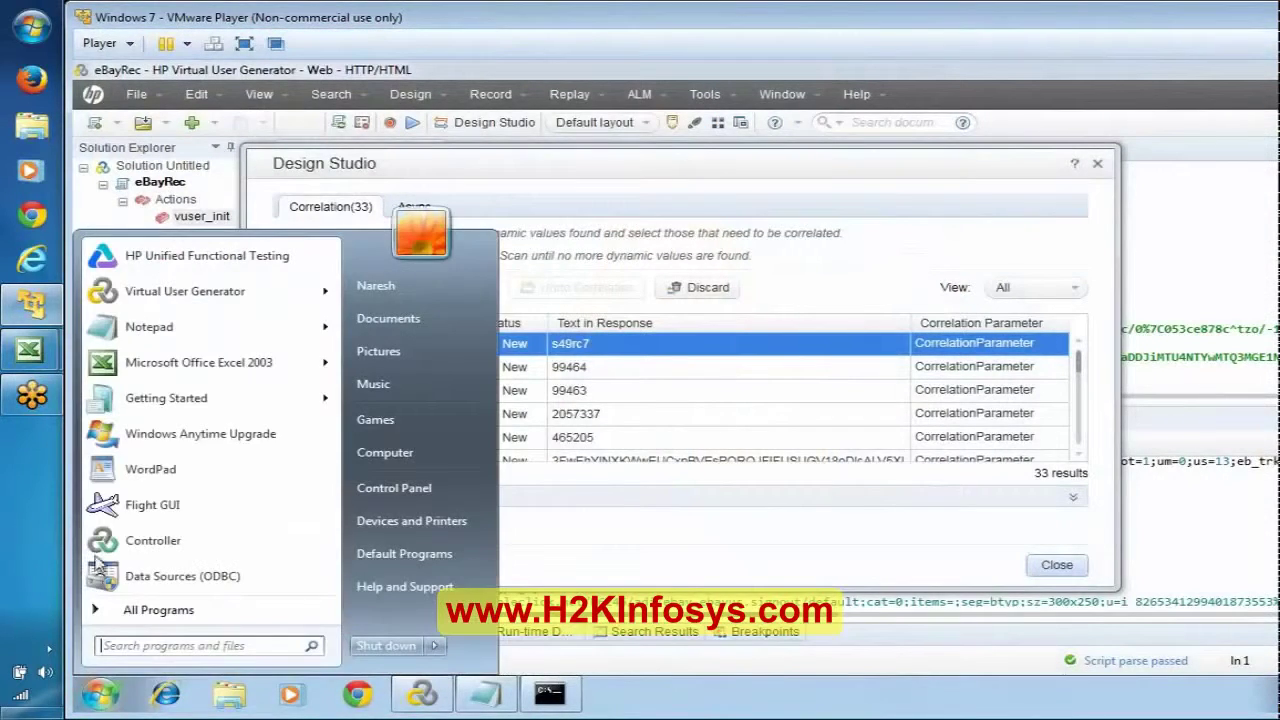
{"action": "left_click", "coordinate": [230, 610]}
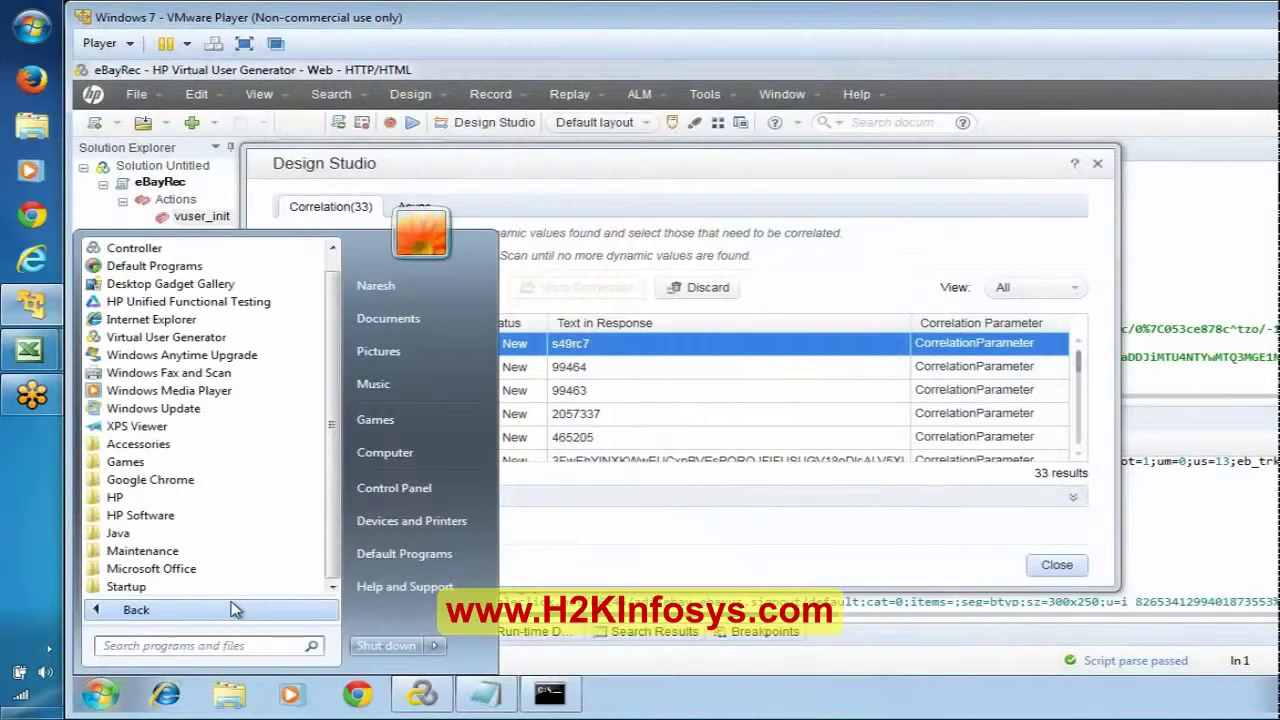
{"action": "left_click", "coordinate": [145, 516]}
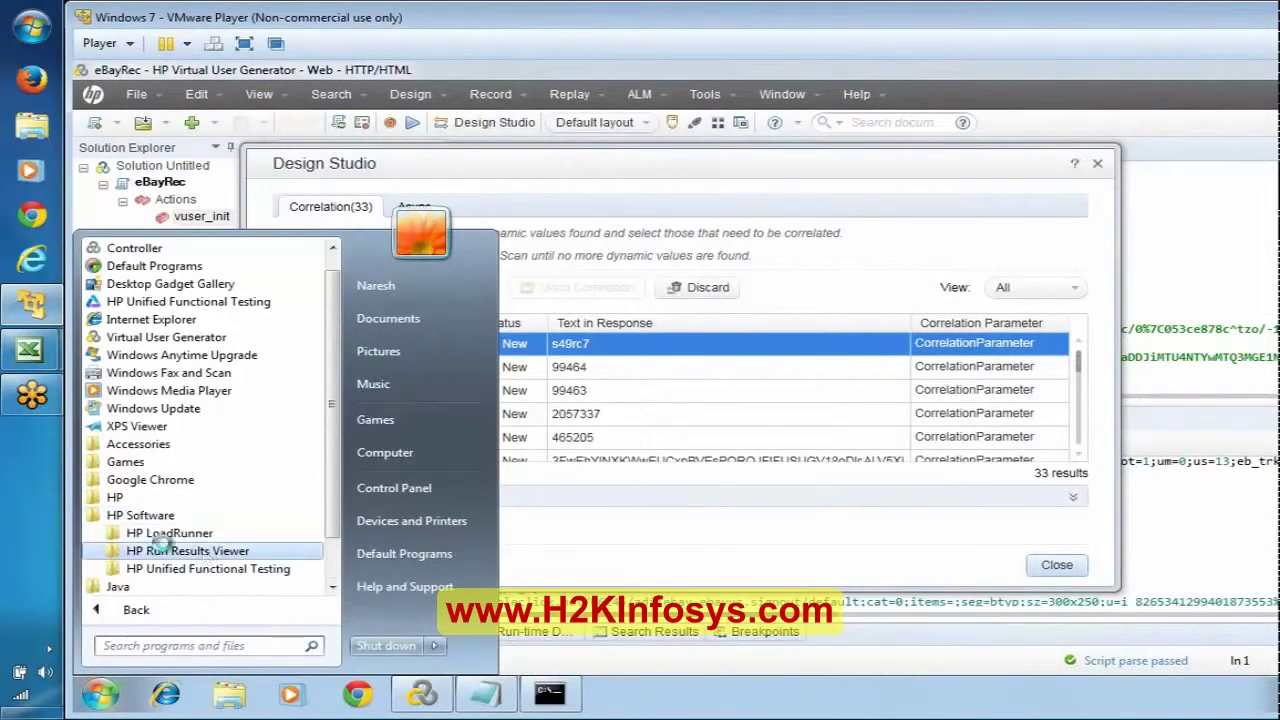
{"action": "left_click", "coordinate": [165, 533]}
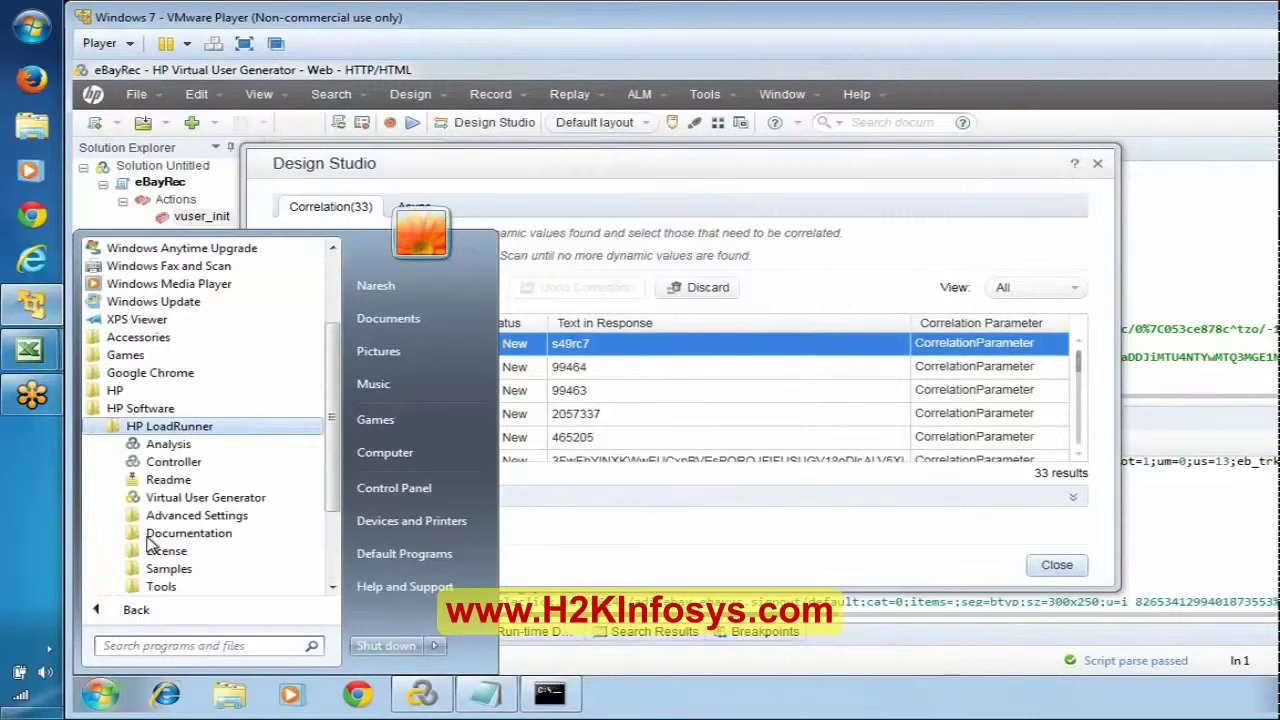
{"action": "left_click", "coordinate": [170, 568]}
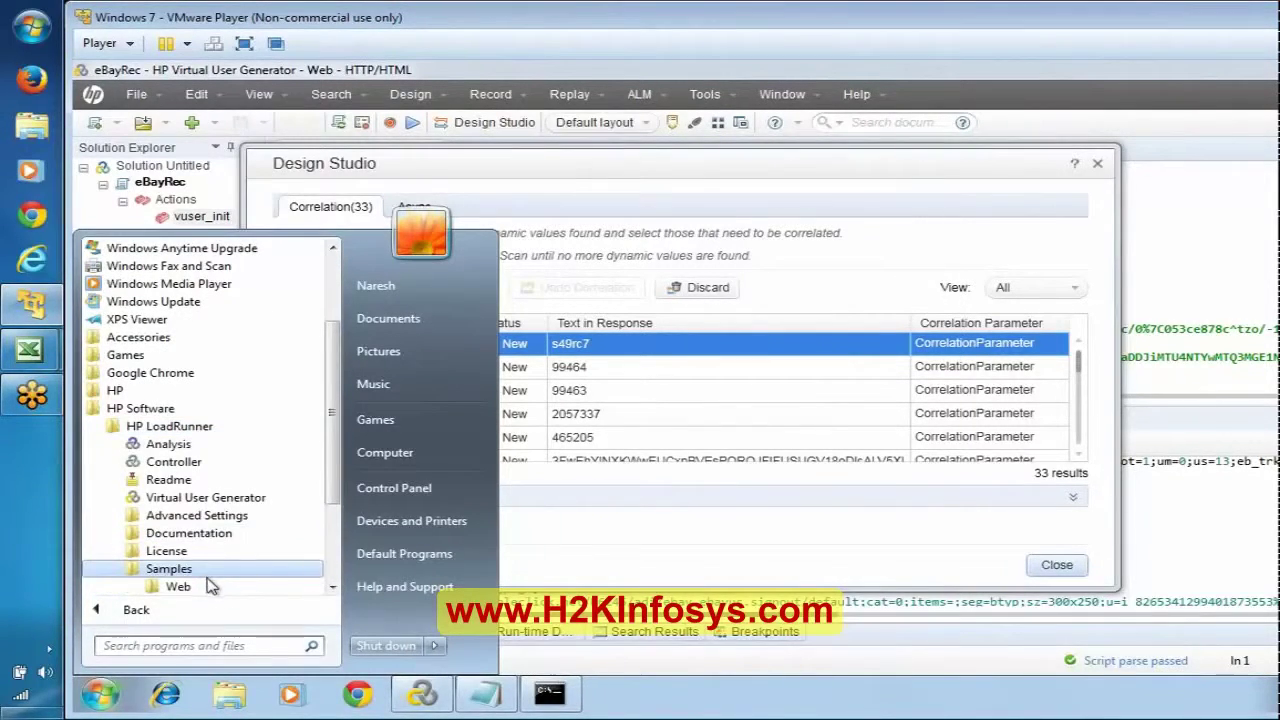
{"action": "left_click", "coordinate": [205, 586]}
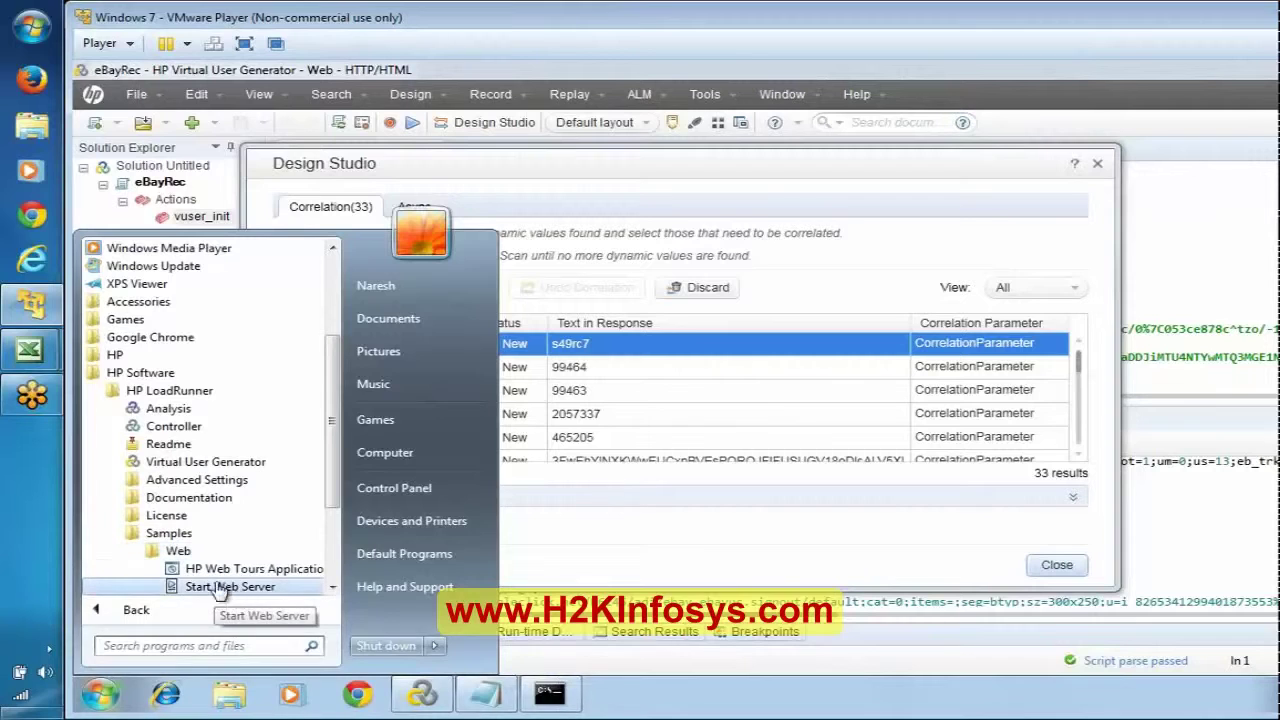
{"action": "left_click", "coordinate": [222, 588]}
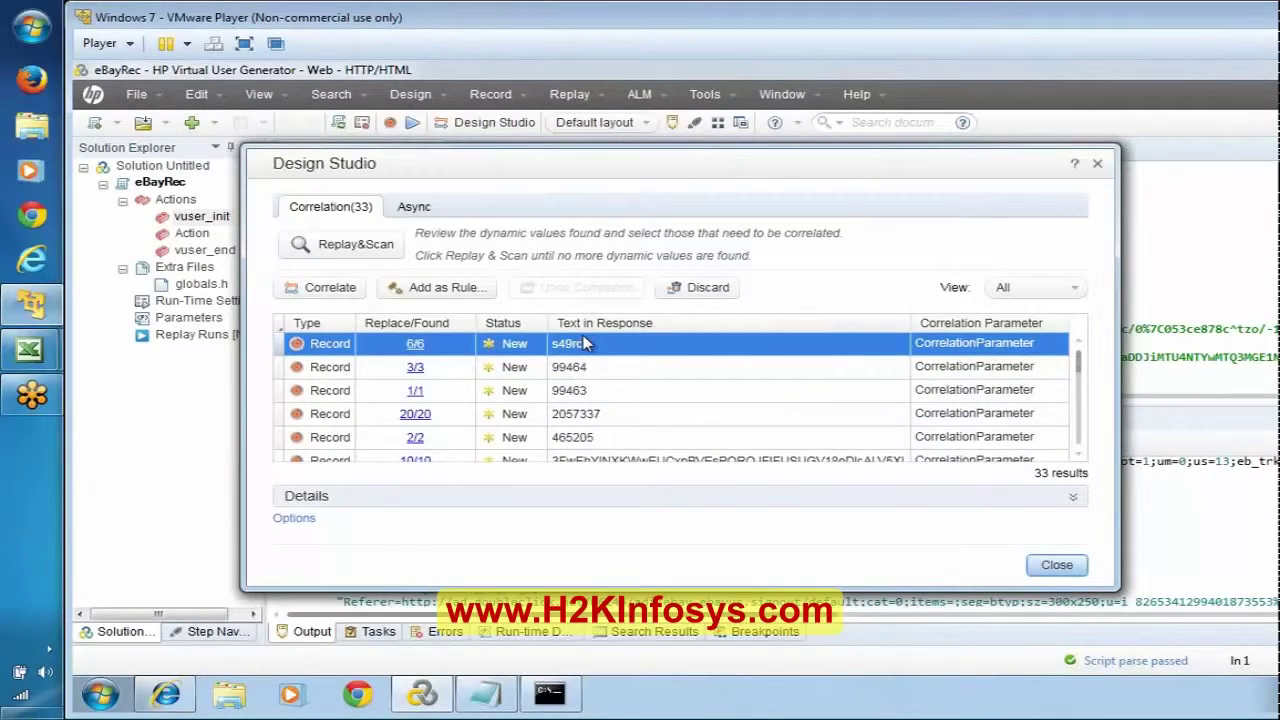
{"action": "left_click", "coordinate": [624, 344]}
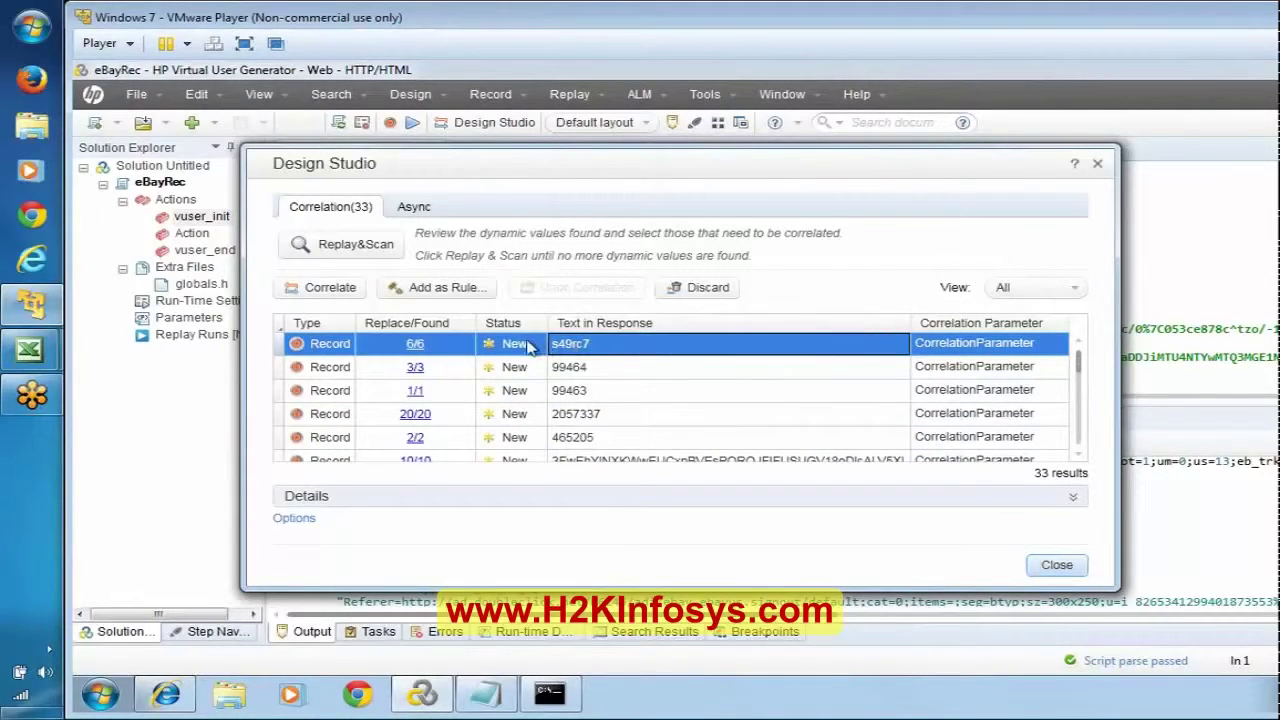
{"action": "left_click", "coordinate": [623, 368]}
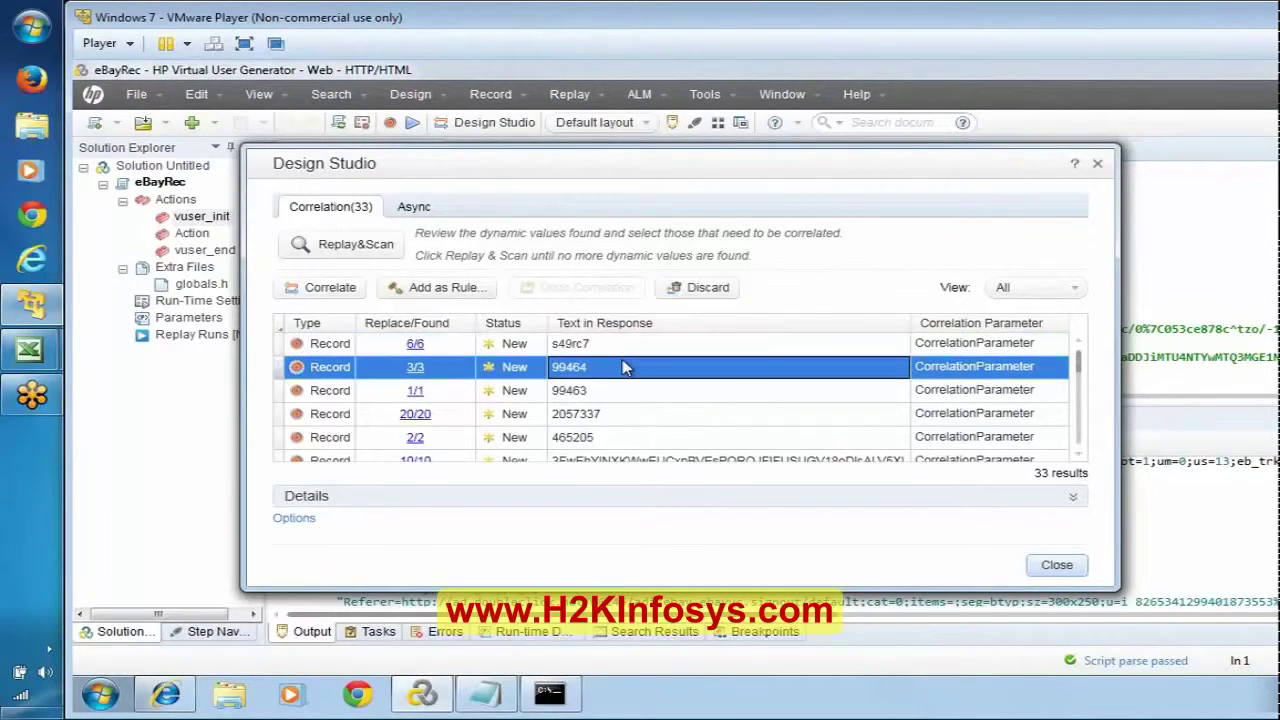
{"action": "left_click", "coordinate": [666, 393]}
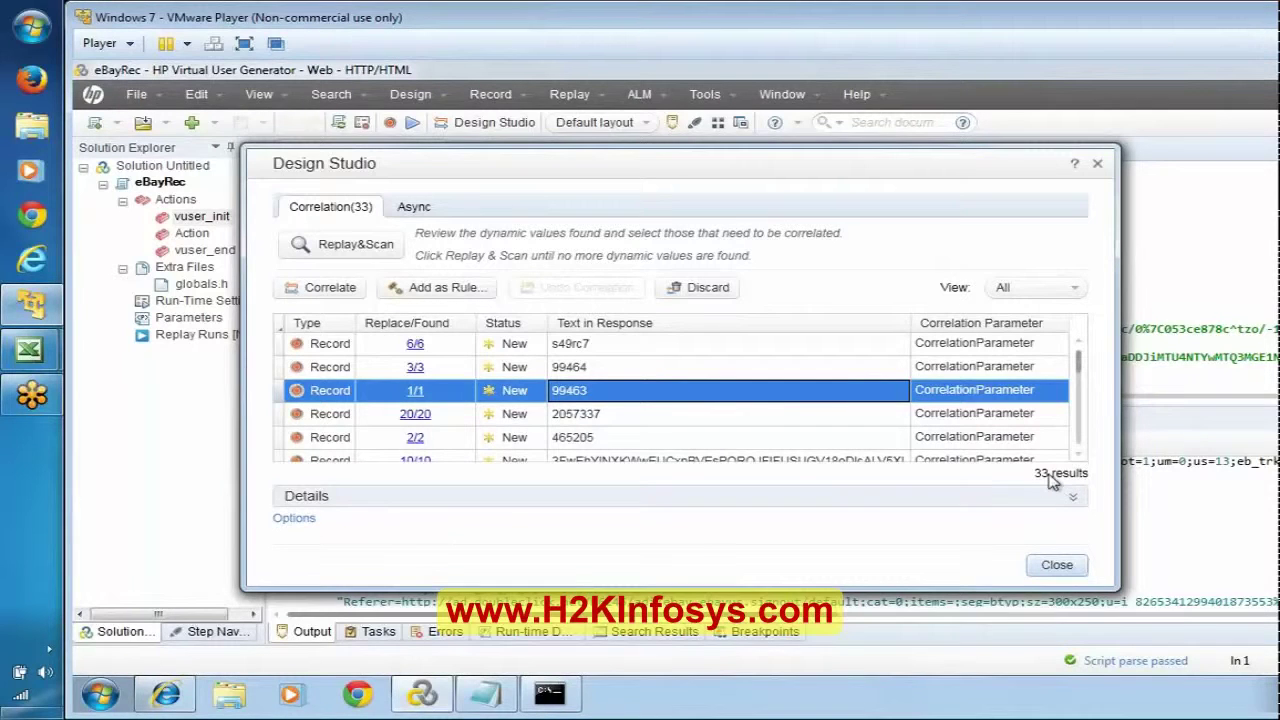
Step: Scroll the Correlation list to its last rows and select the 0:0:0:0:0:0:0:0:0 candidate
{"action": "left_click", "coordinate": [1078, 458]}
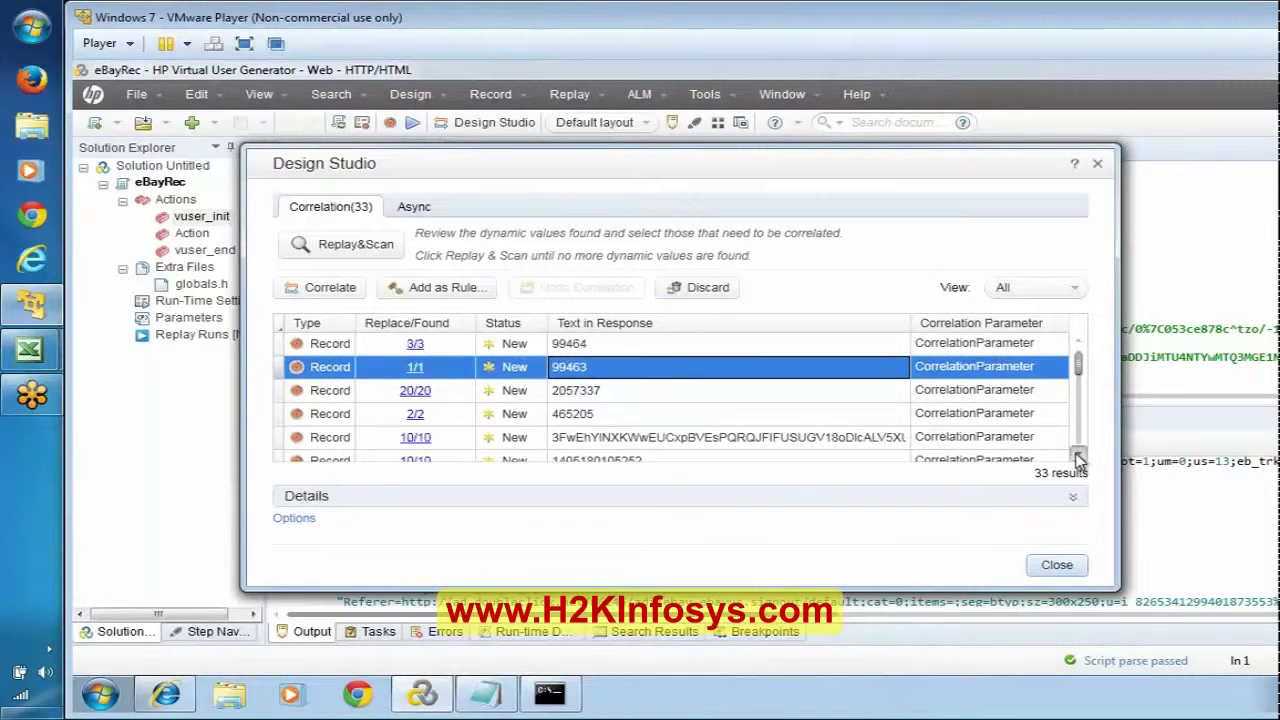
{"action": "left_click", "coordinate": [1078, 458]}
{"action": "left_click", "coordinate": [1078, 458]}
{"action": "left_click", "coordinate": [1078, 458]}
{"action": "left_click", "coordinate": [1078, 458]}
{"action": "left_click", "coordinate": [1078, 458]}
{"action": "left_click", "coordinate": [1078, 458]}
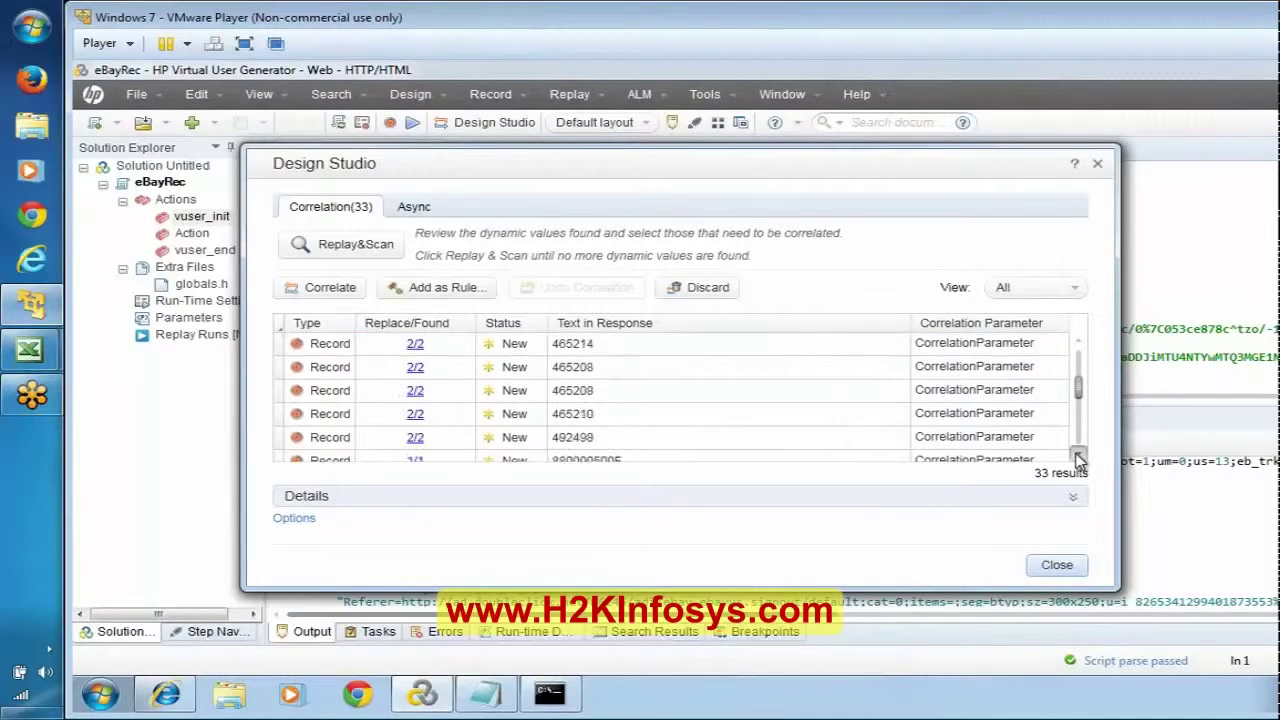
{"action": "left_click", "coordinate": [1078, 458]}
{"action": "left_click", "coordinate": [1078, 458]}
{"action": "left_click", "coordinate": [1078, 458]}
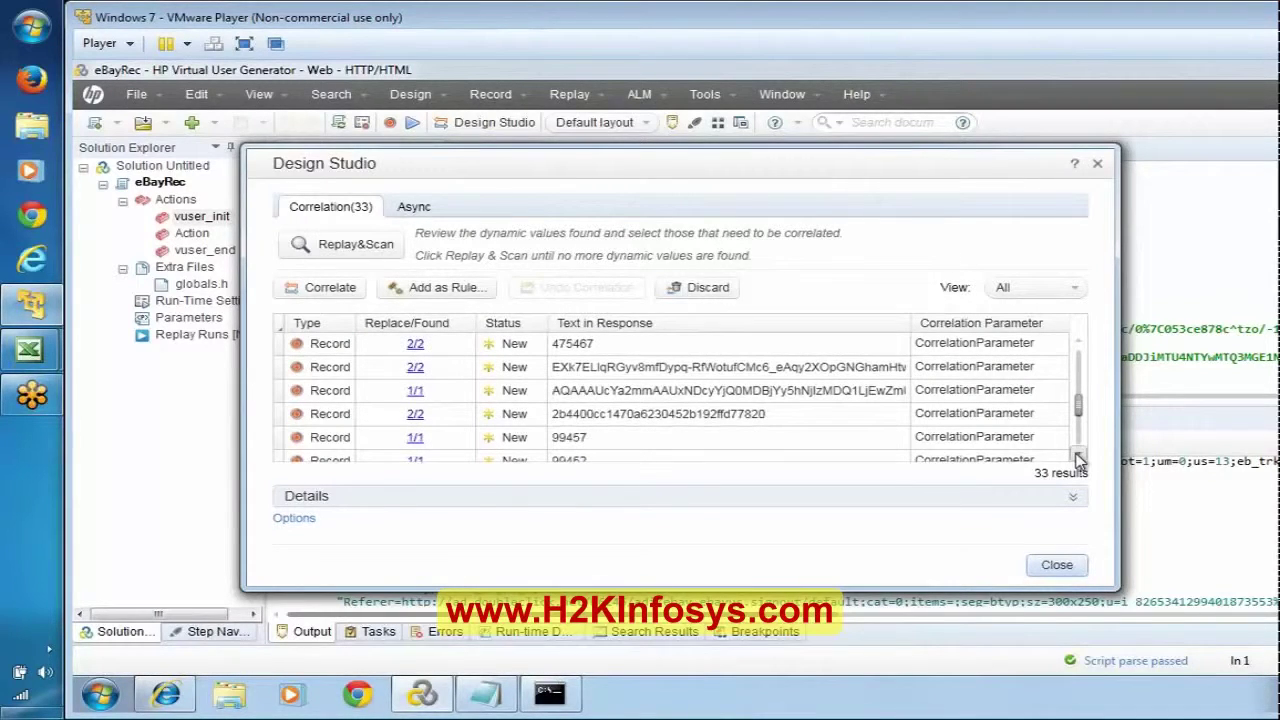
{"action": "left_click", "coordinate": [1078, 458]}
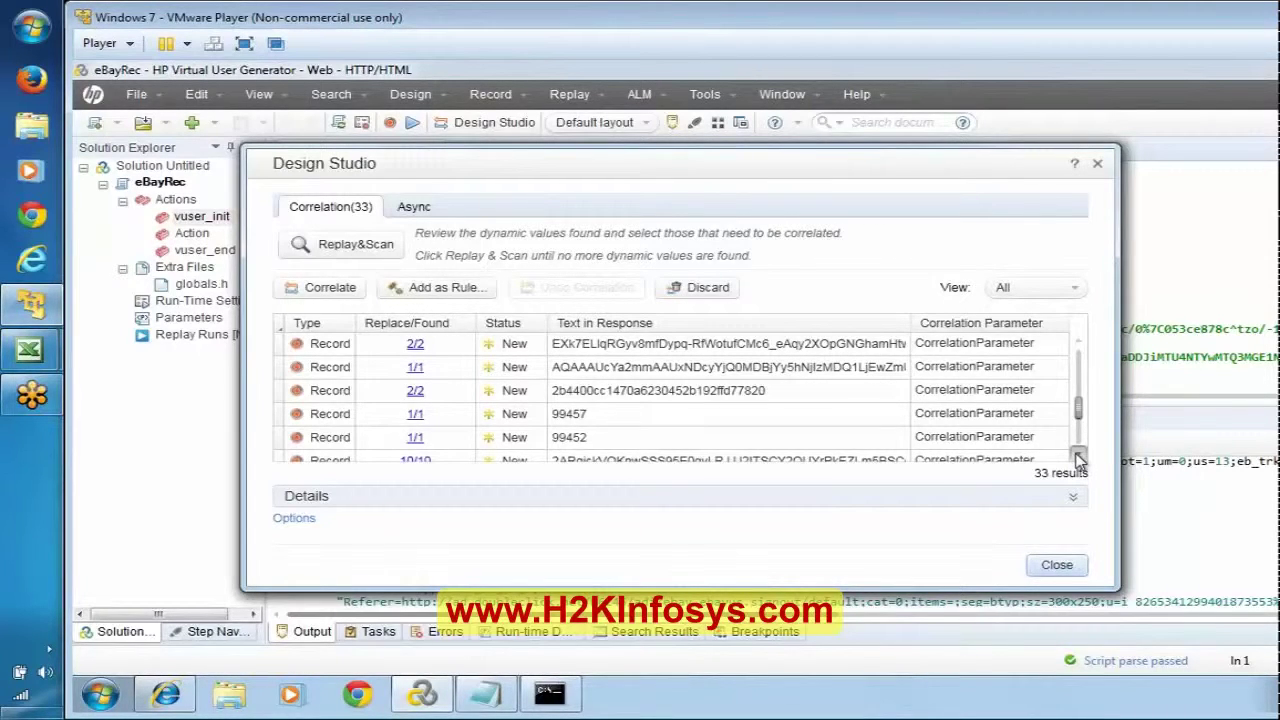
{"action": "double_click", "coordinate": [1078, 458]}
{"action": "double_click", "coordinate": [1078, 458]}
{"action": "double_click", "coordinate": [1078, 458]}
{"action": "double_click", "coordinate": [1078, 458]}
{"action": "double_click", "coordinate": [1078, 458]}
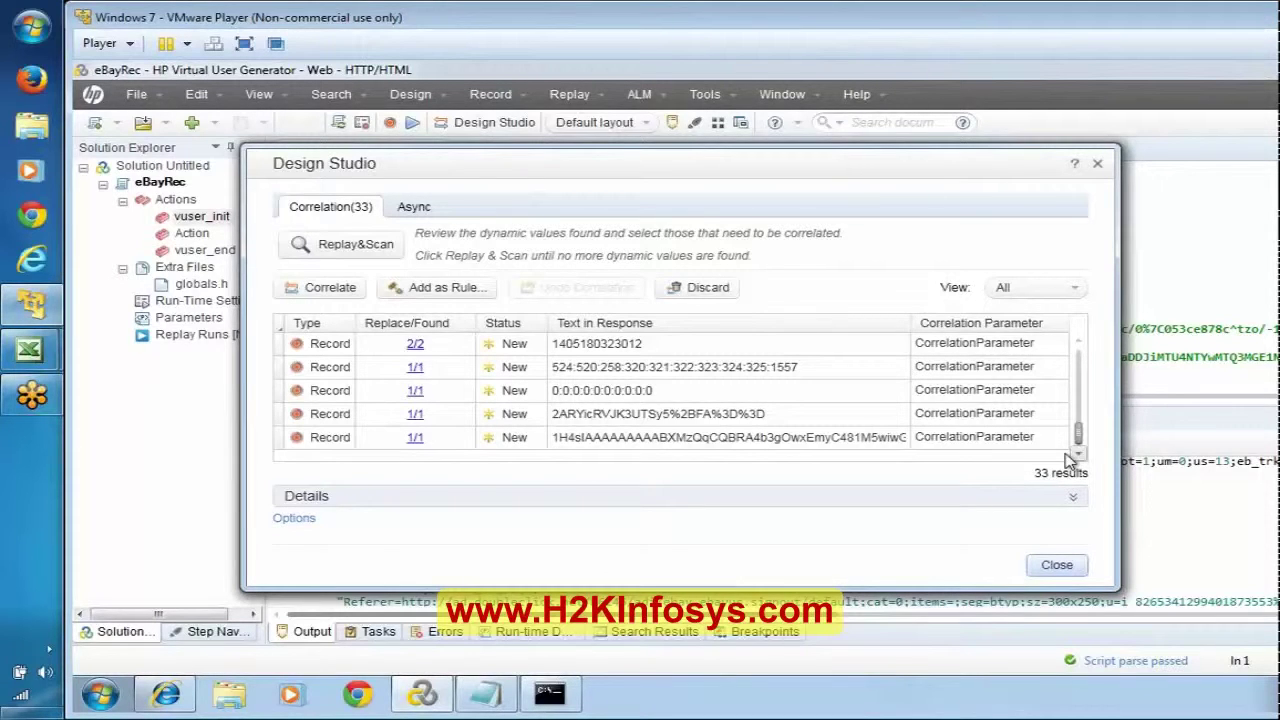
{"action": "left_click", "coordinate": [714, 396]}
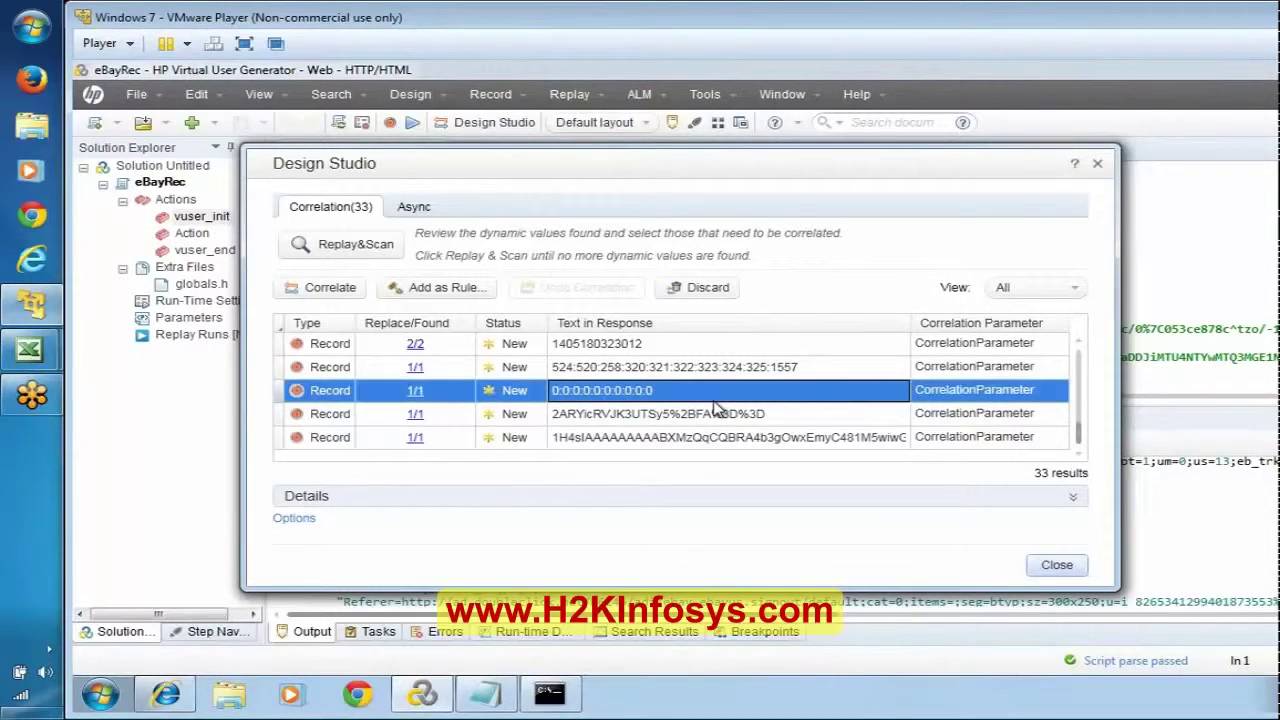